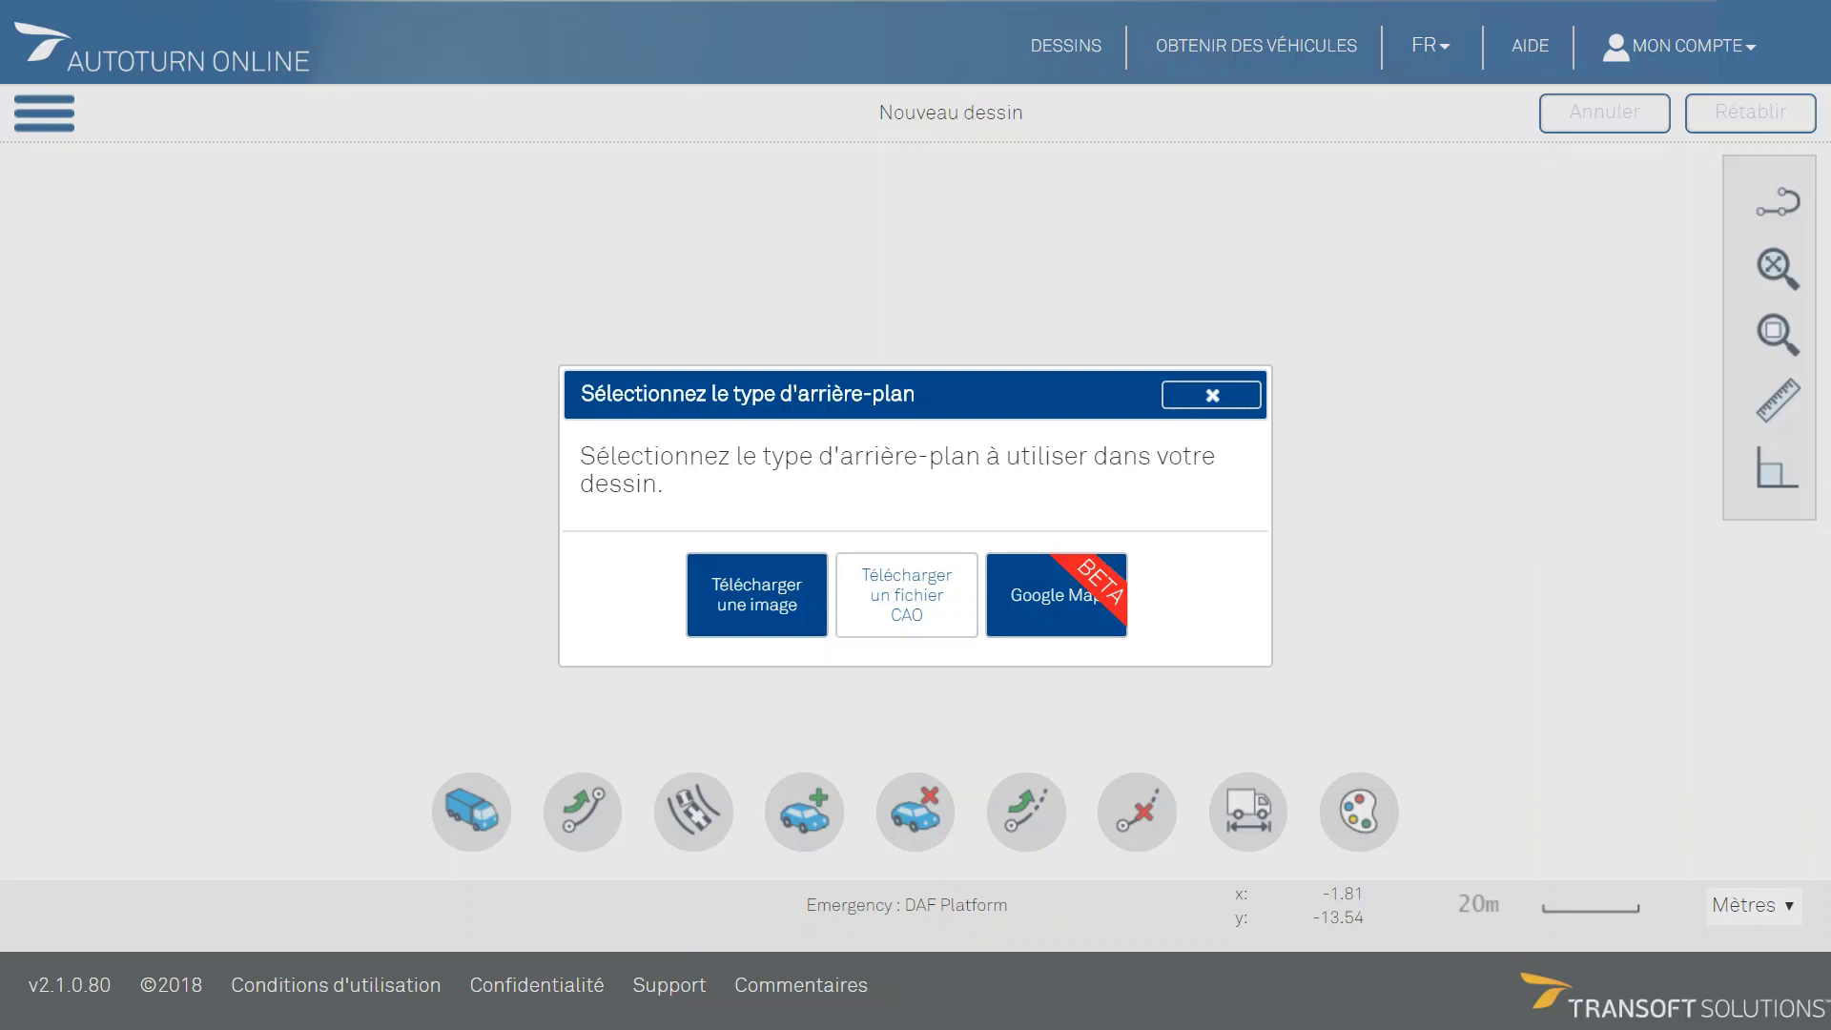
# Import the CAD file Acces au site.dxf from the Desktop as the drawing background, using metres as its unit
pyautogui.click(906, 594)
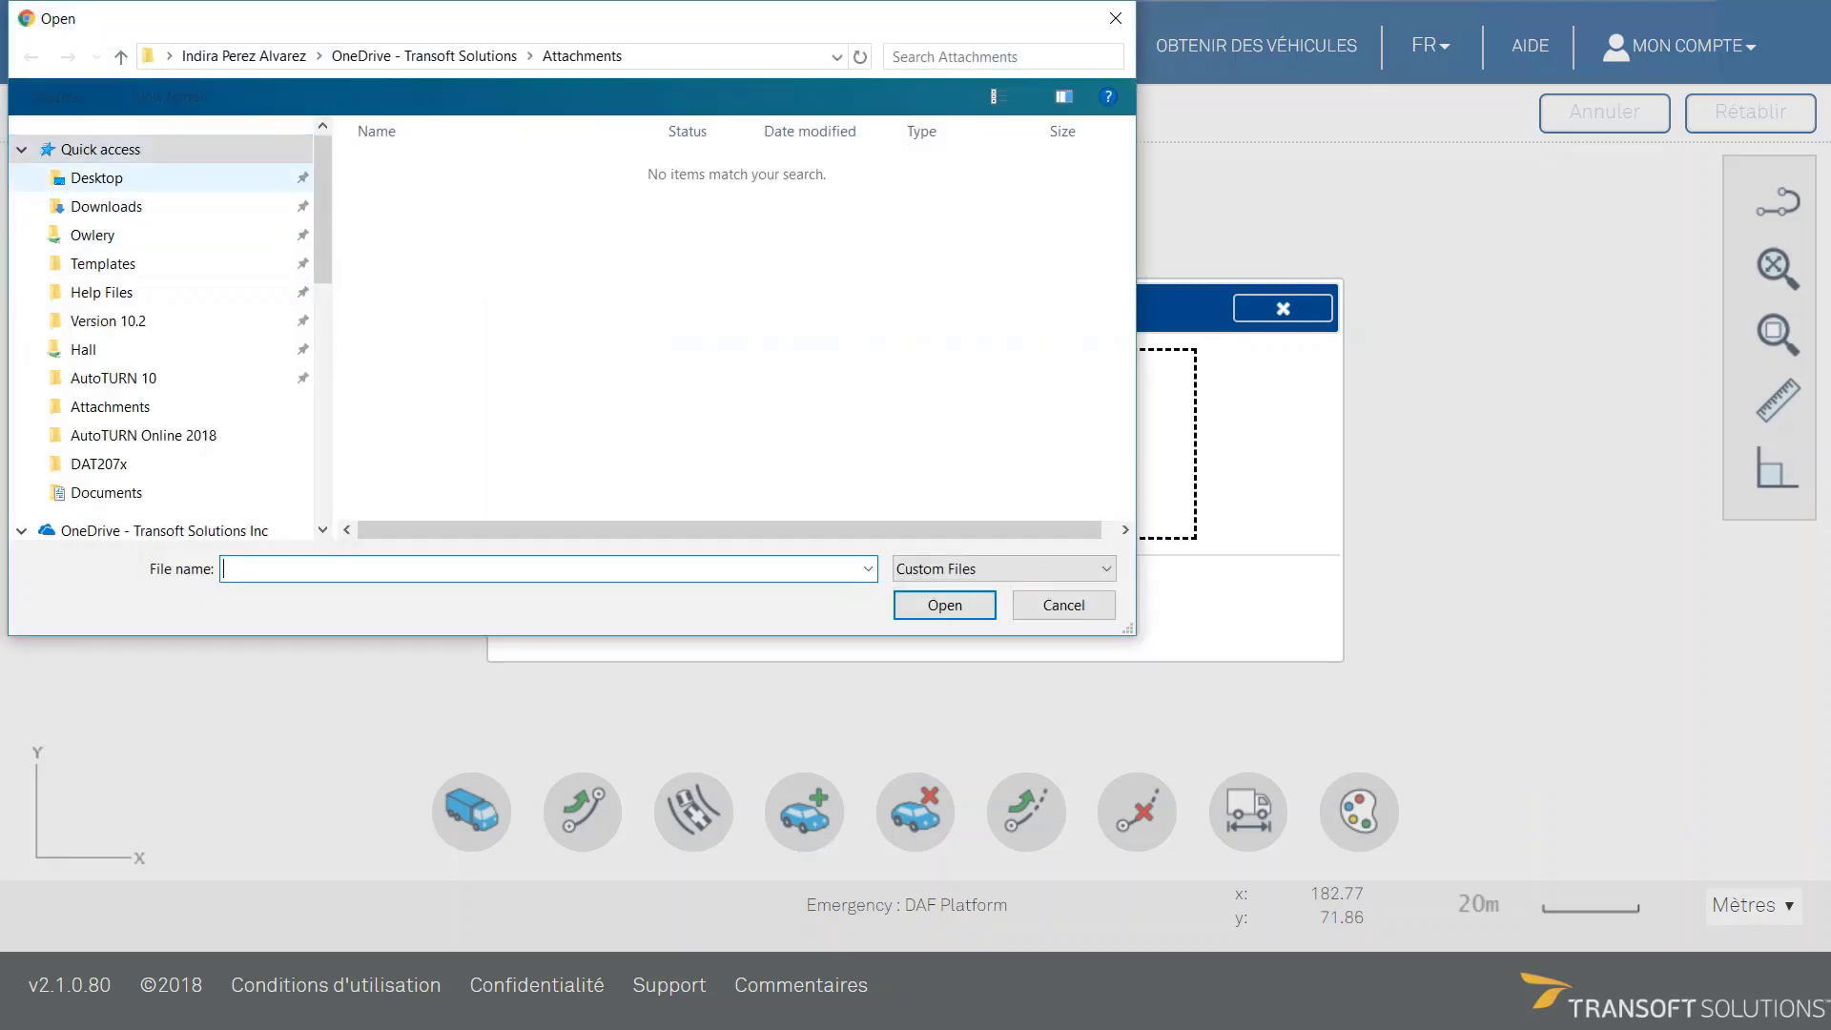
pyautogui.click(96, 178)
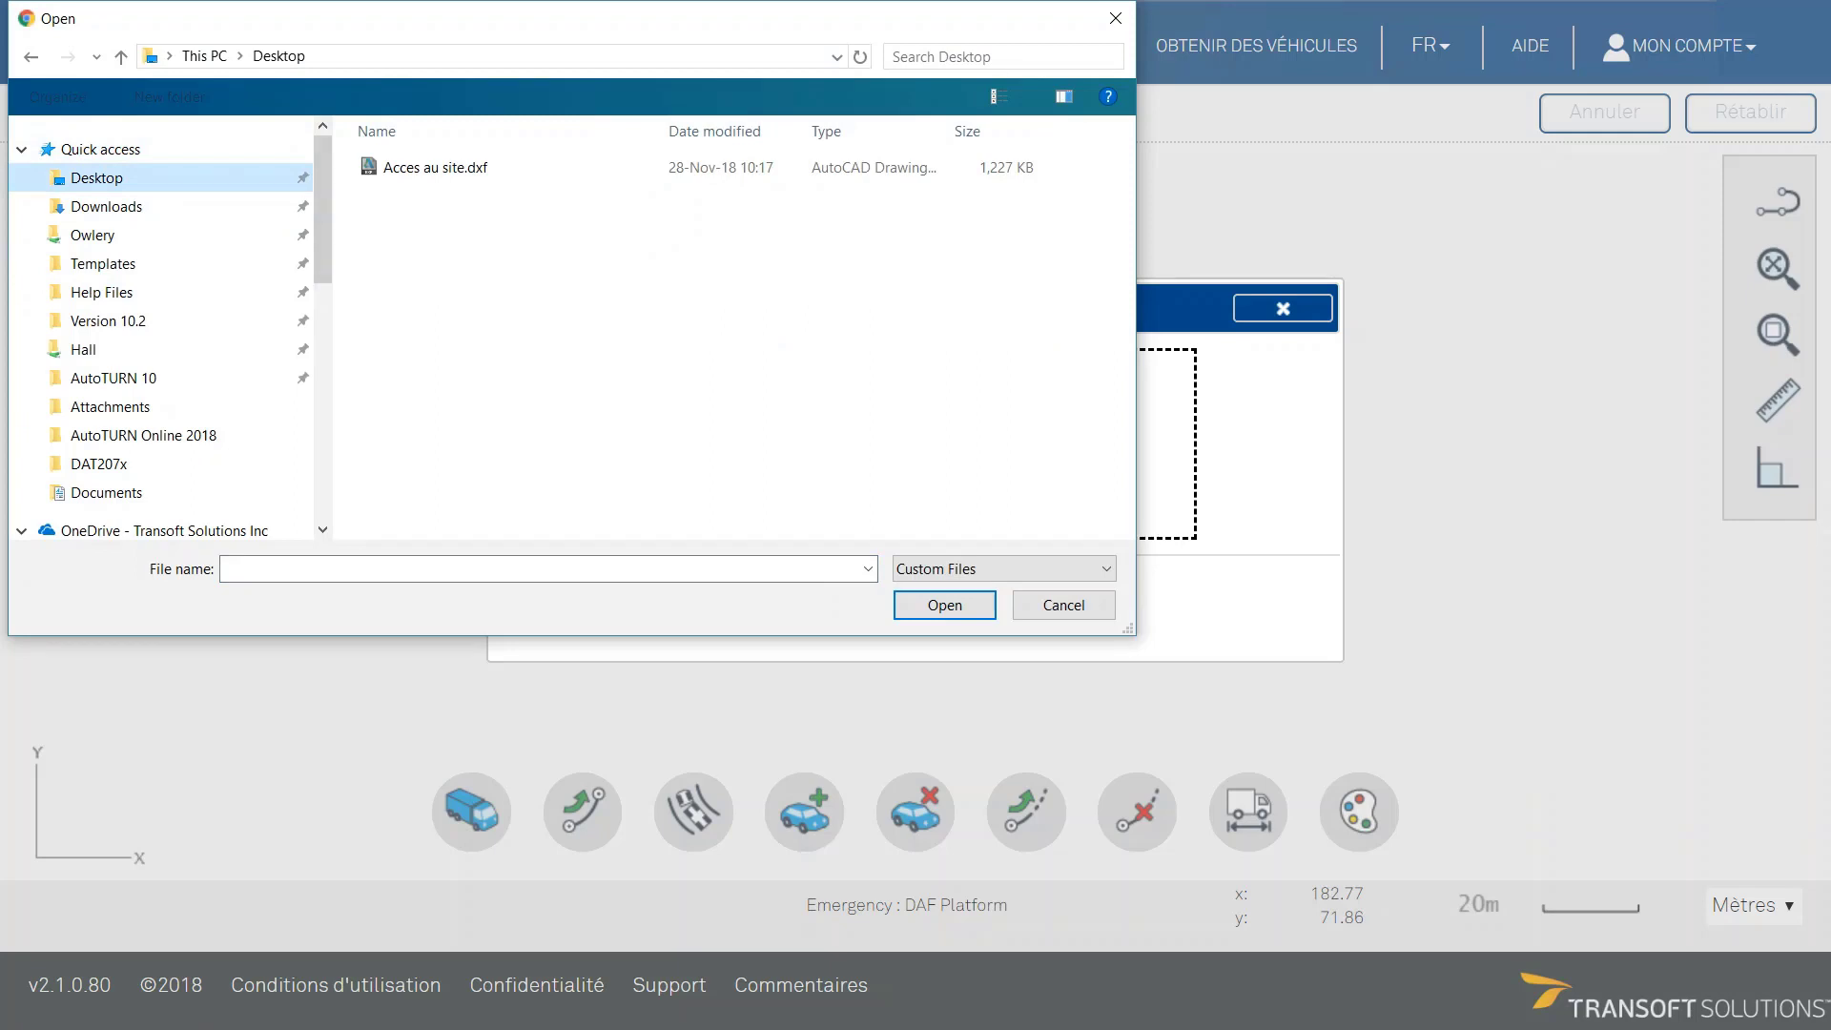
pyautogui.click(435, 168)
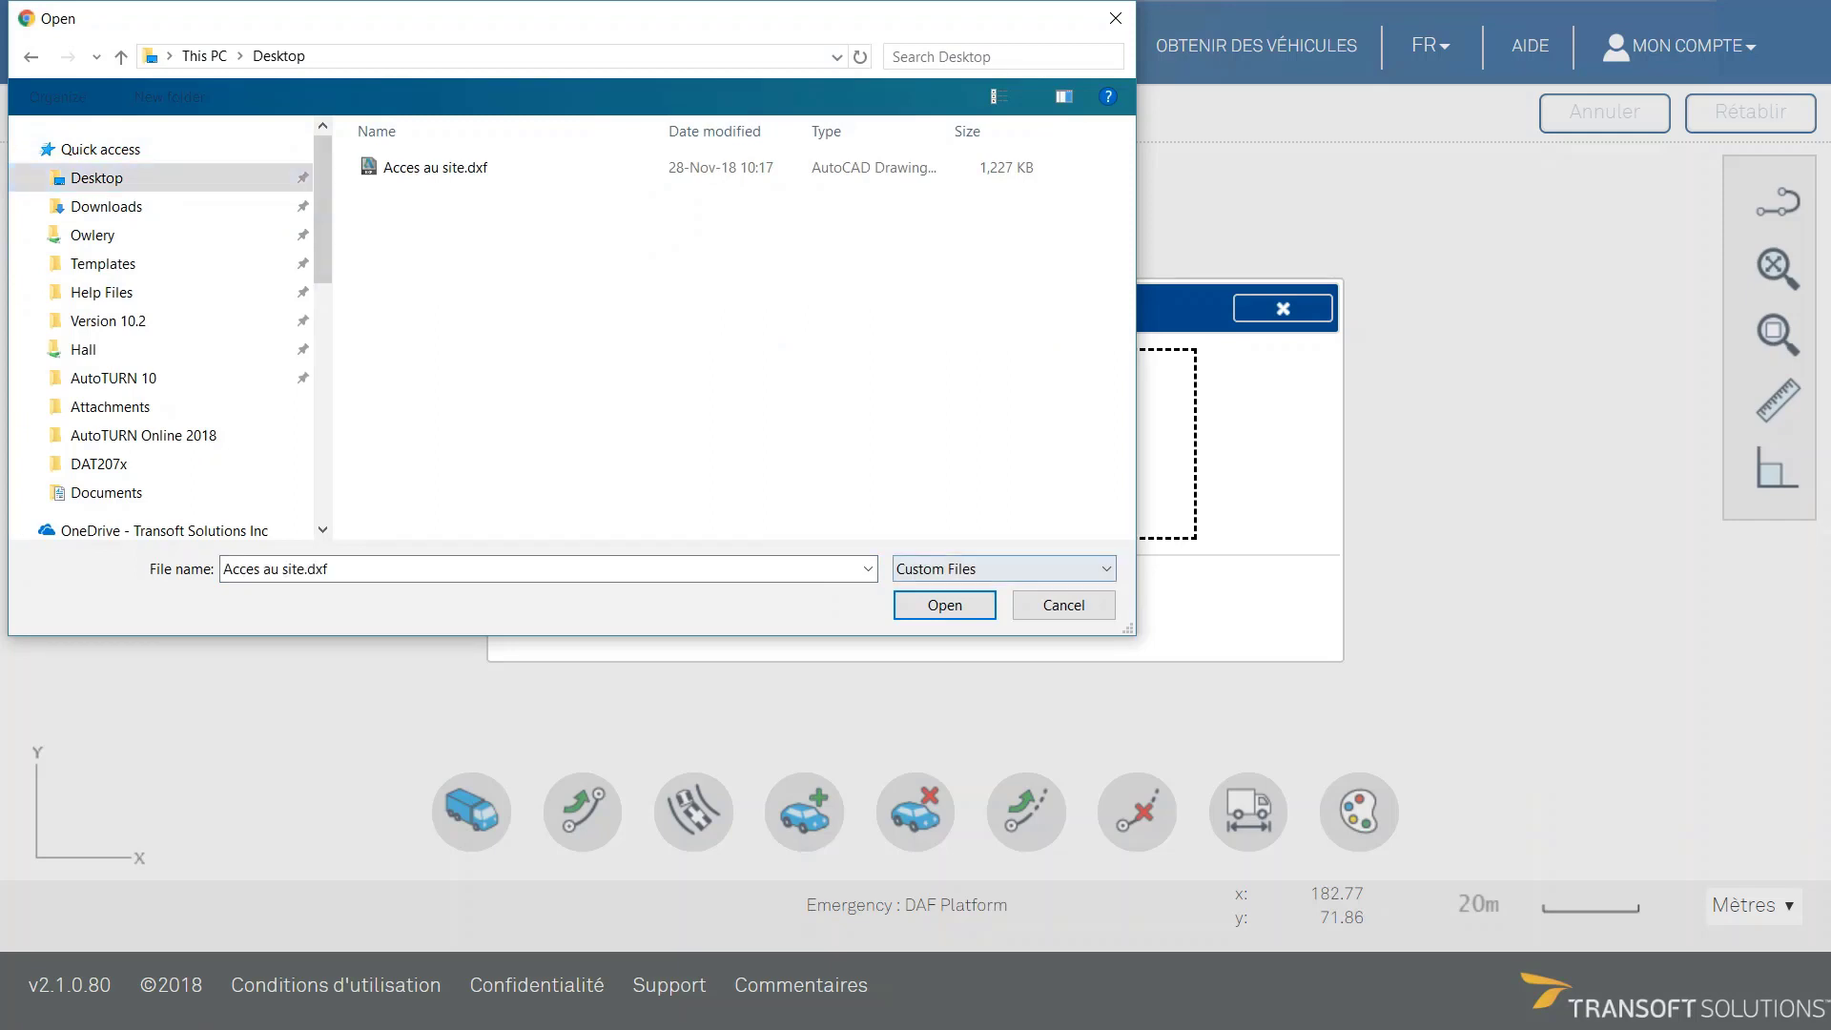
pyautogui.click(943, 605)
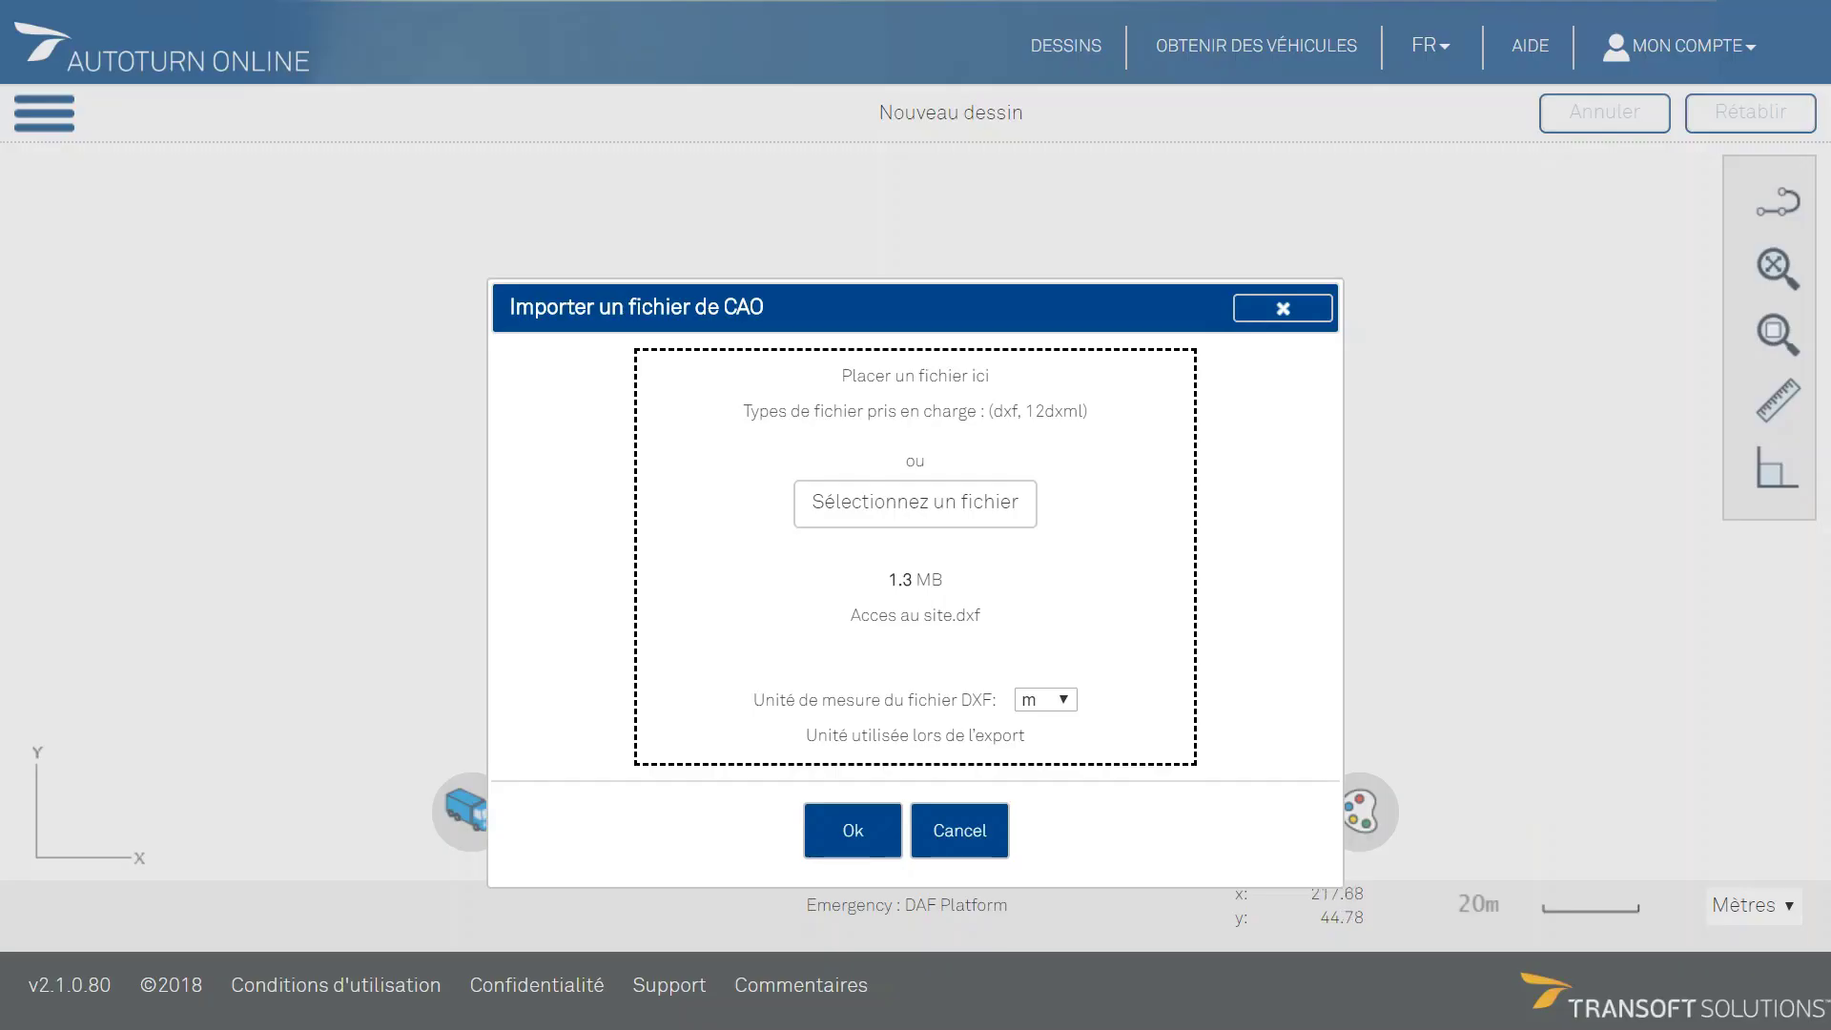
pyautogui.click(1046, 698)
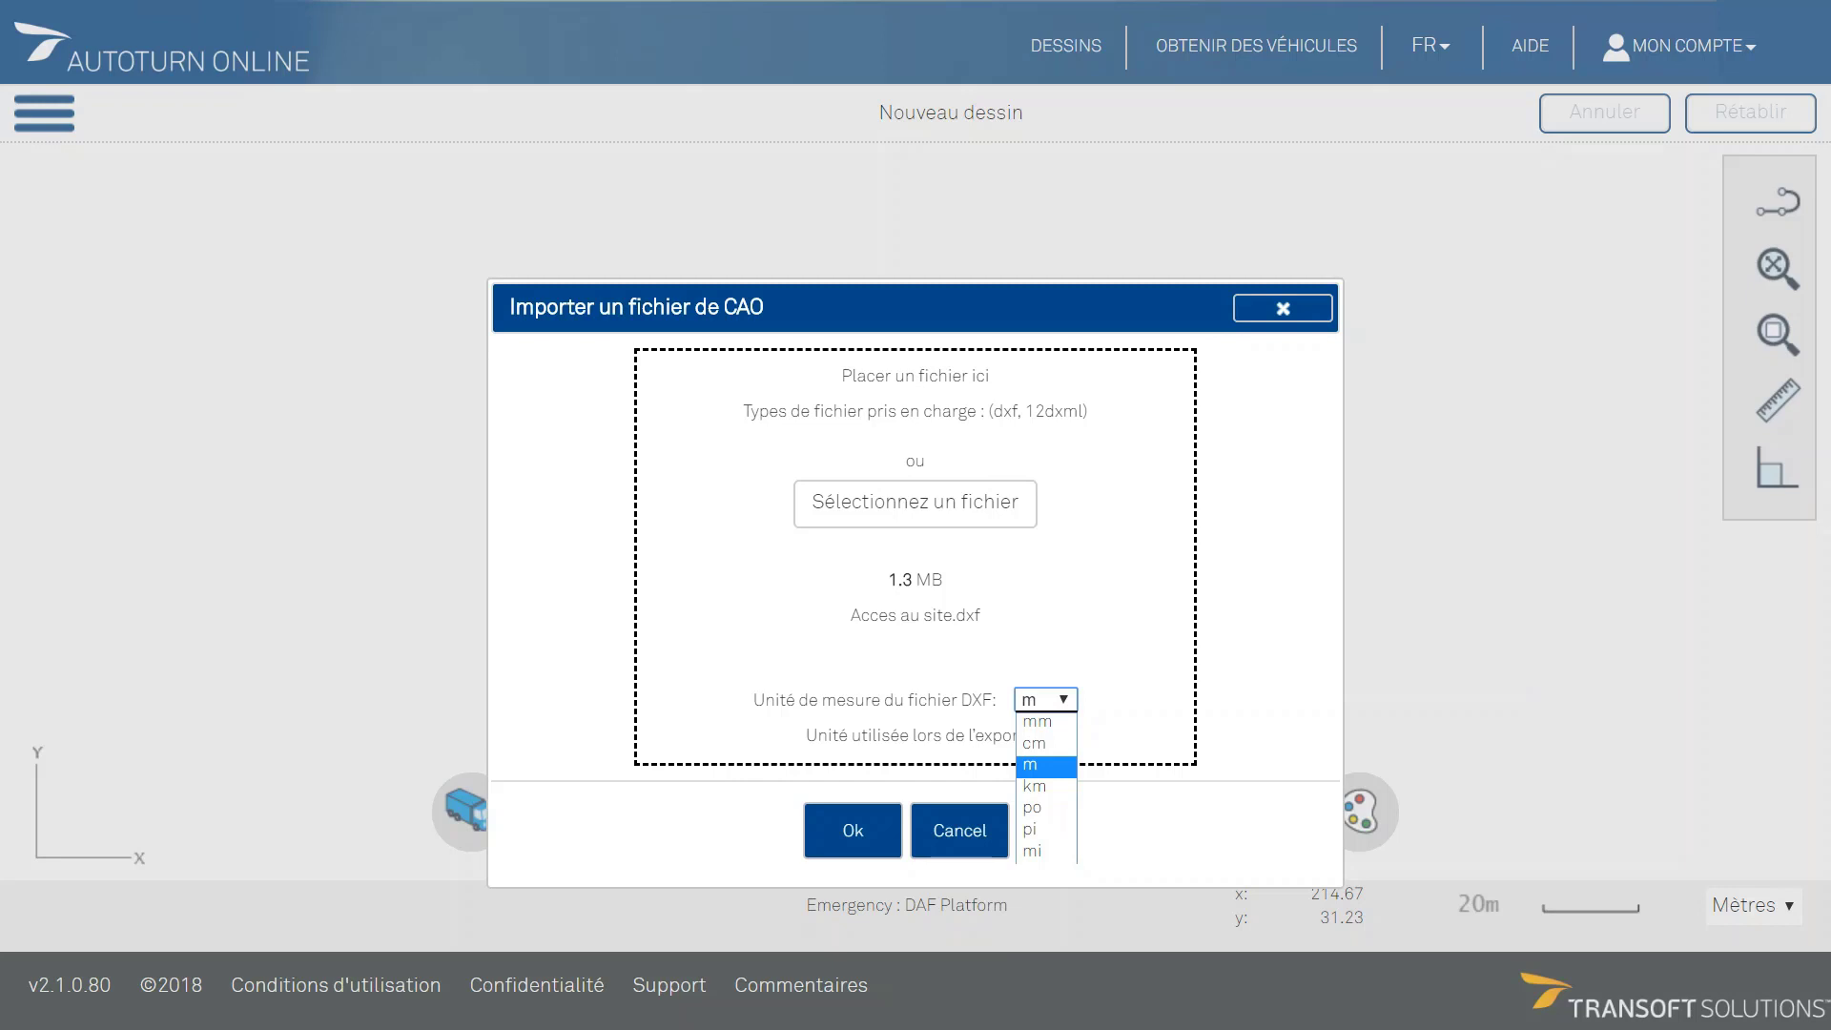
pyautogui.click(1045, 765)
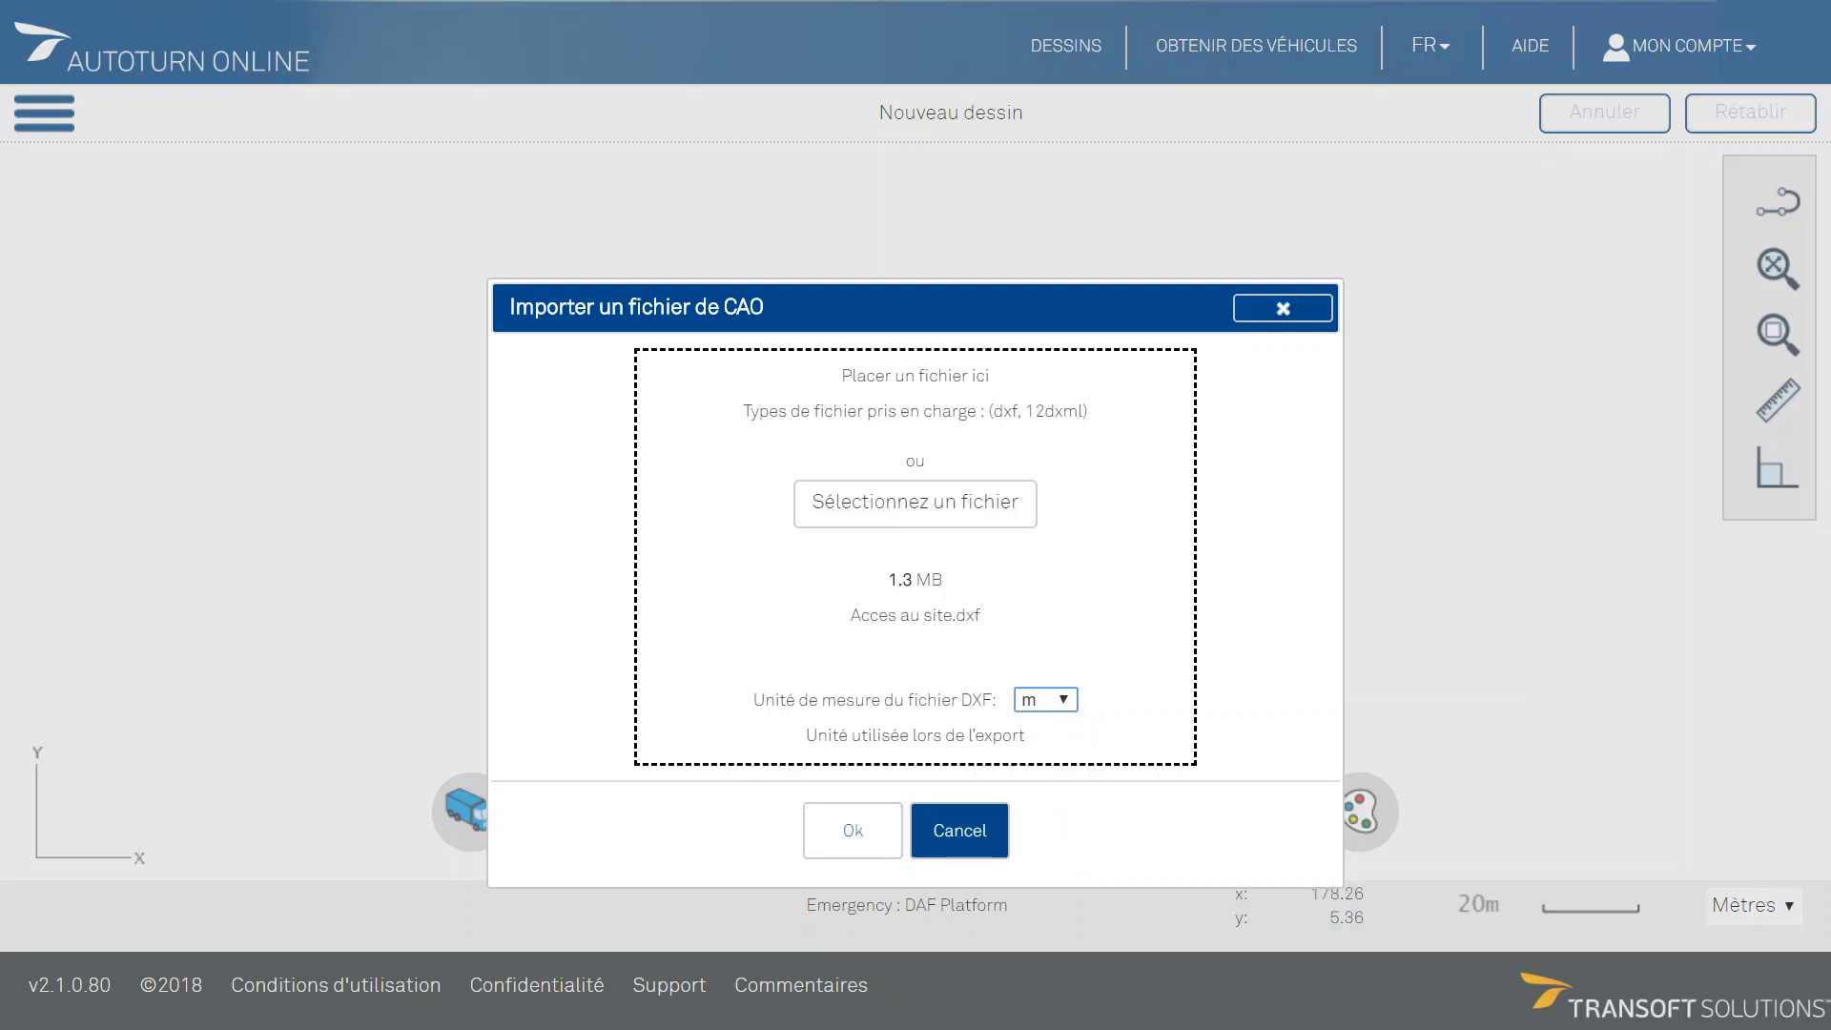
pyautogui.click(853, 830)
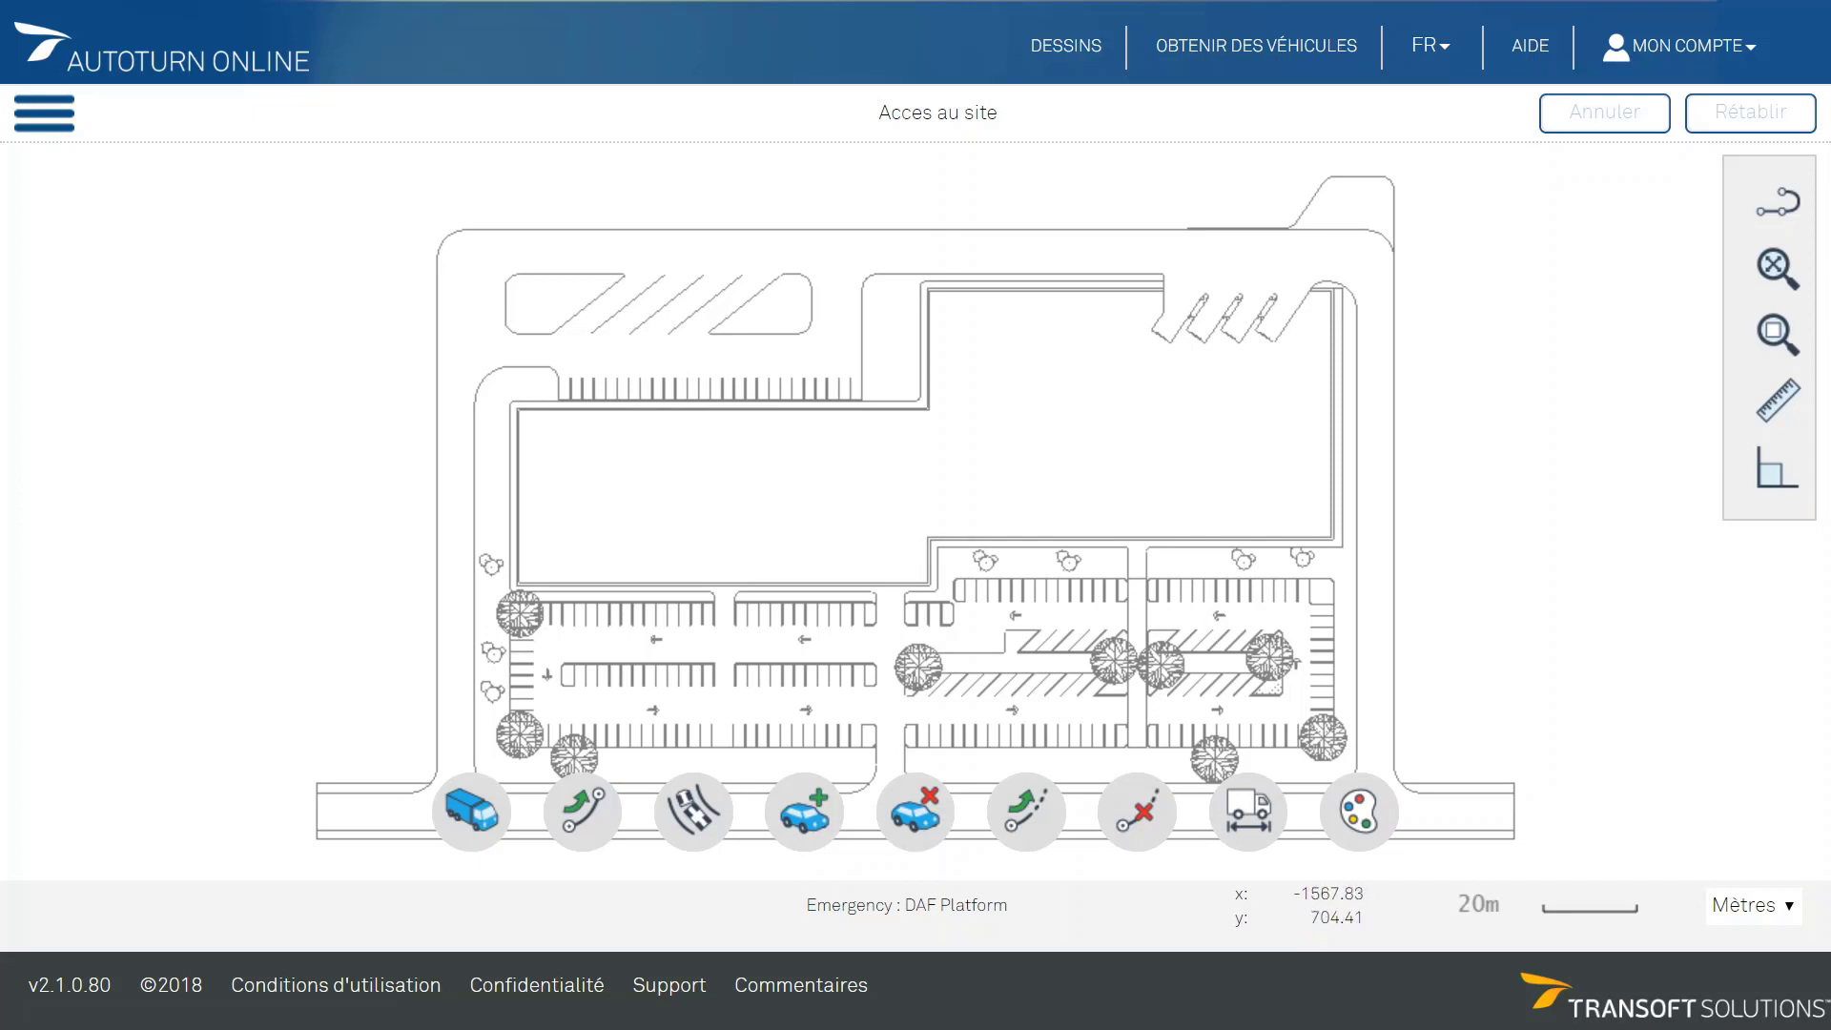
pyautogui.click(44, 113)
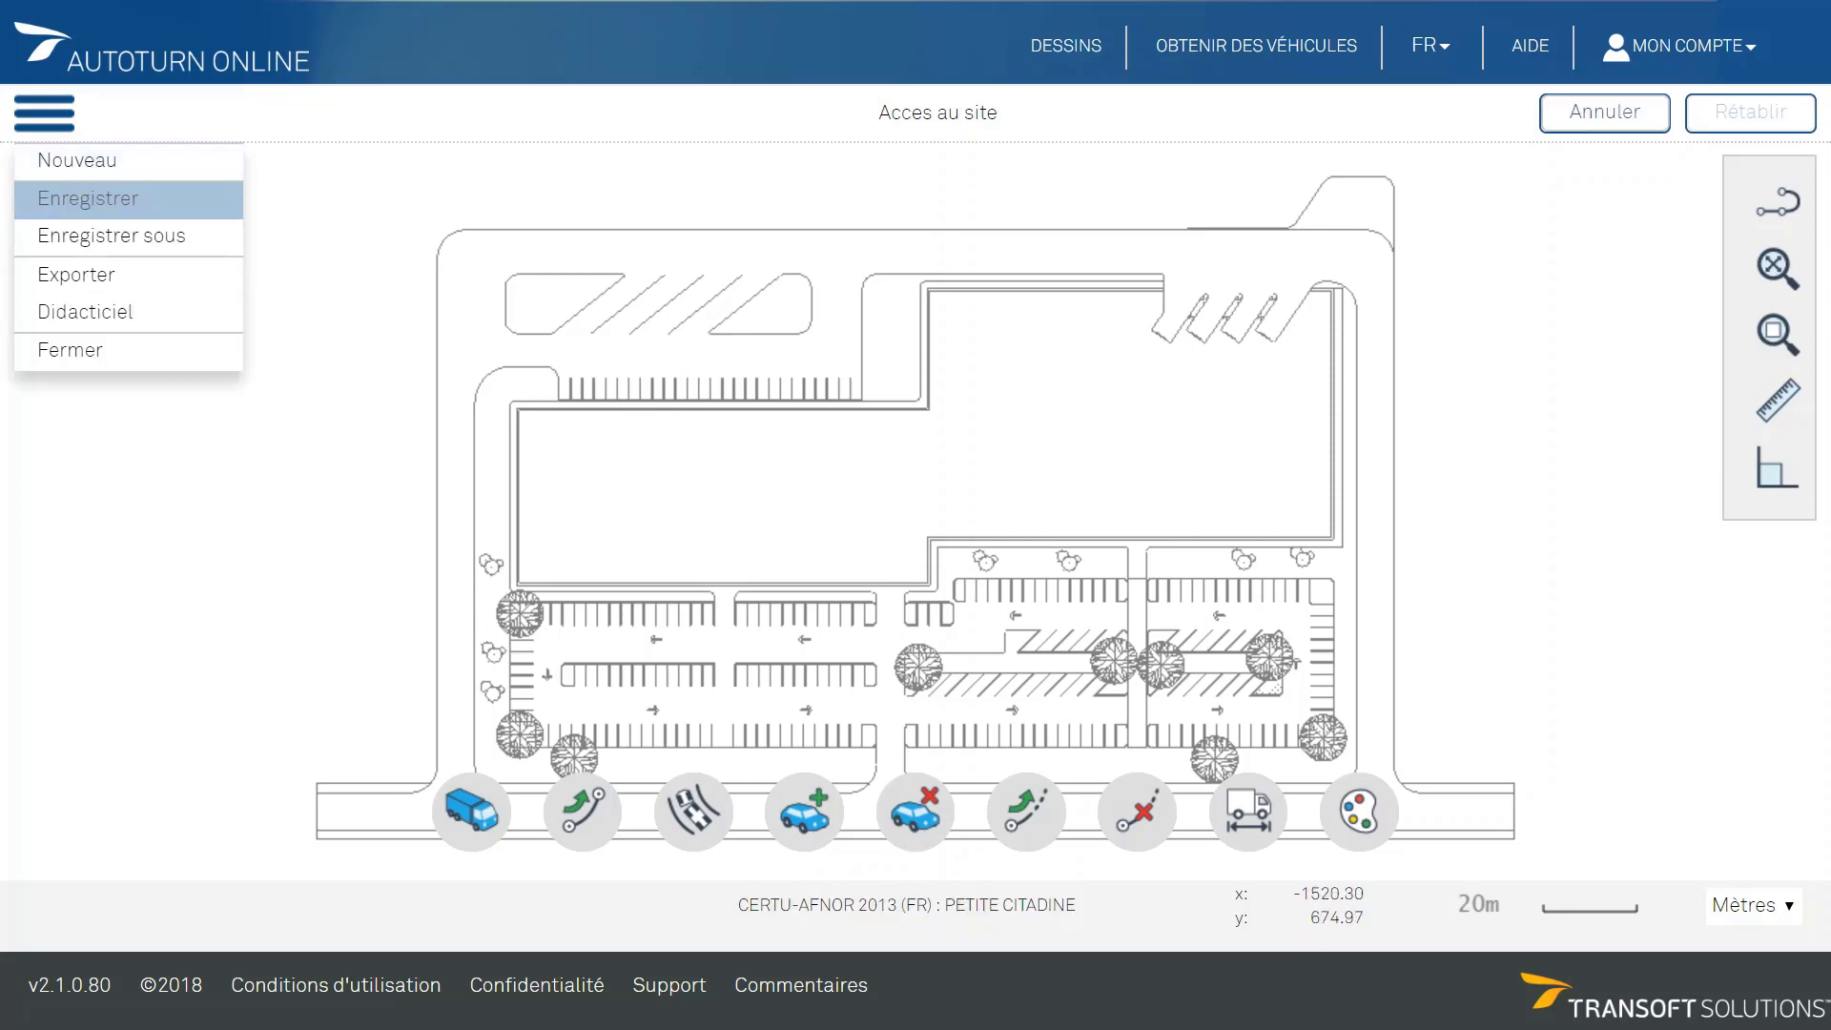
pyautogui.click(369, 449)
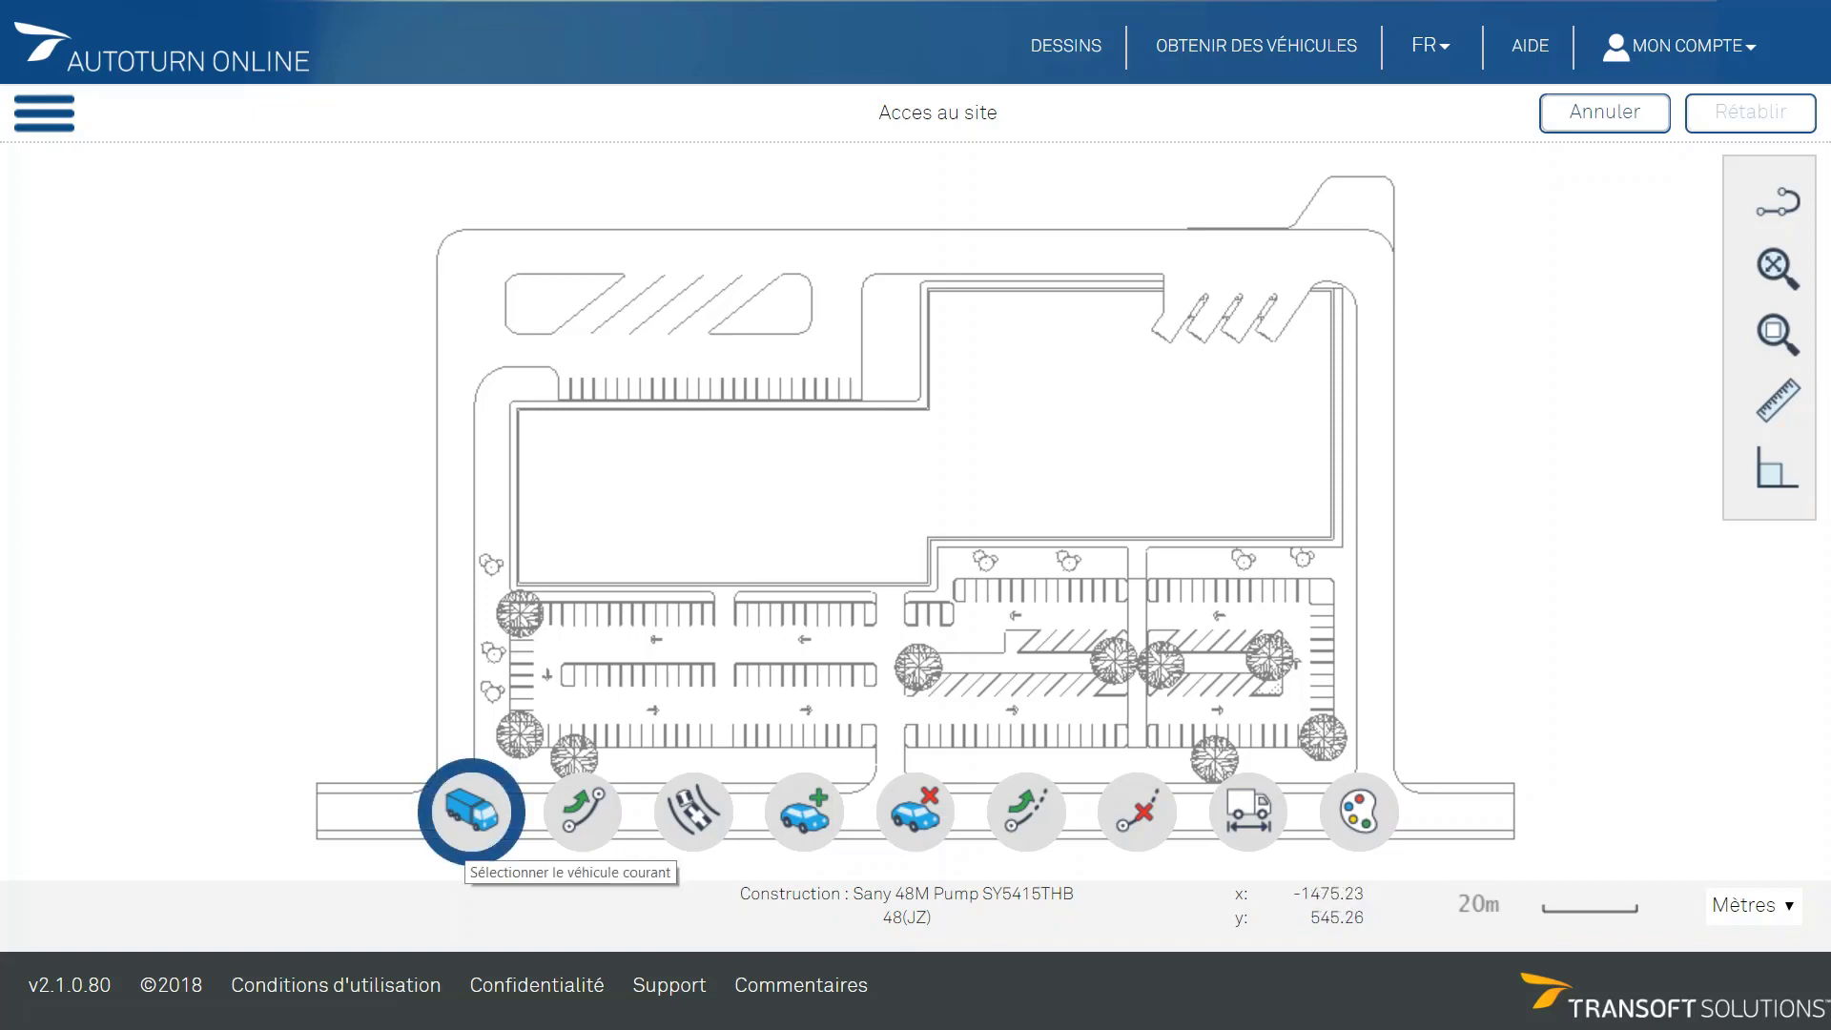
# Sort the vehicle list by library and make PETITE CITADINE from CERTU-AFNOR 2013 (FR) the current vehicle
pyautogui.click(471, 811)
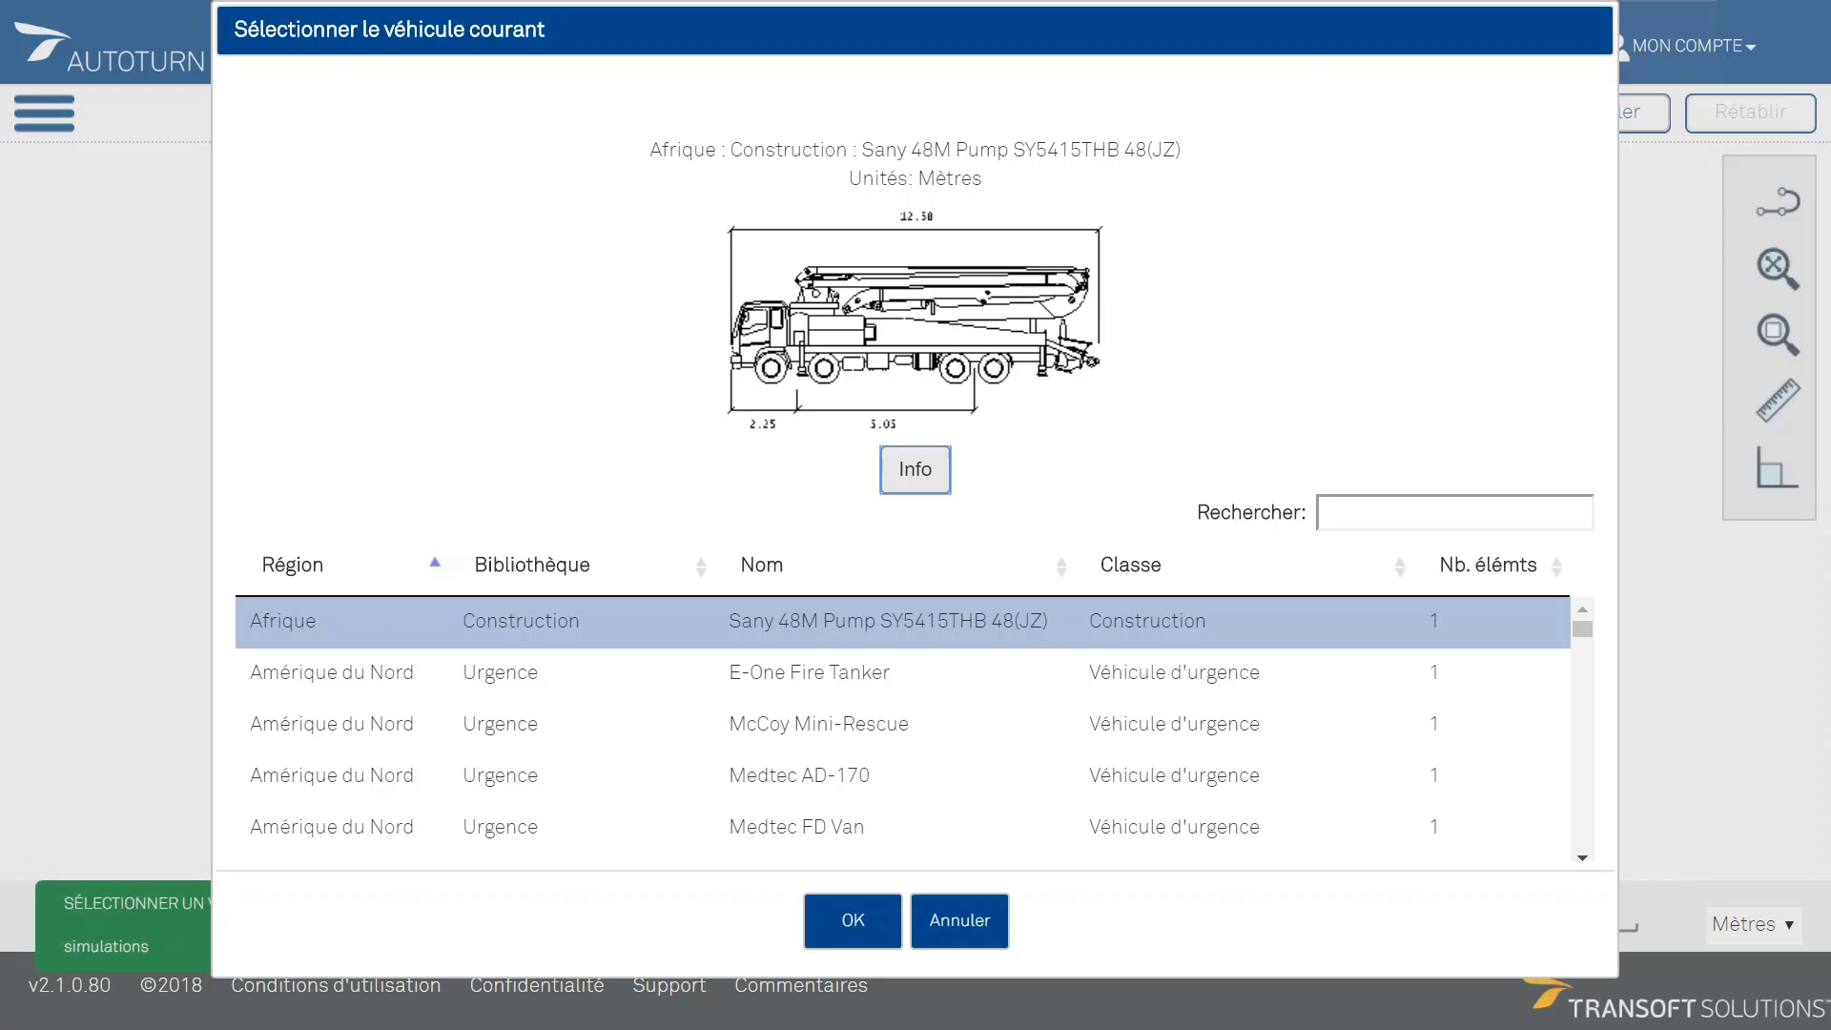
pyautogui.click(324, 564)
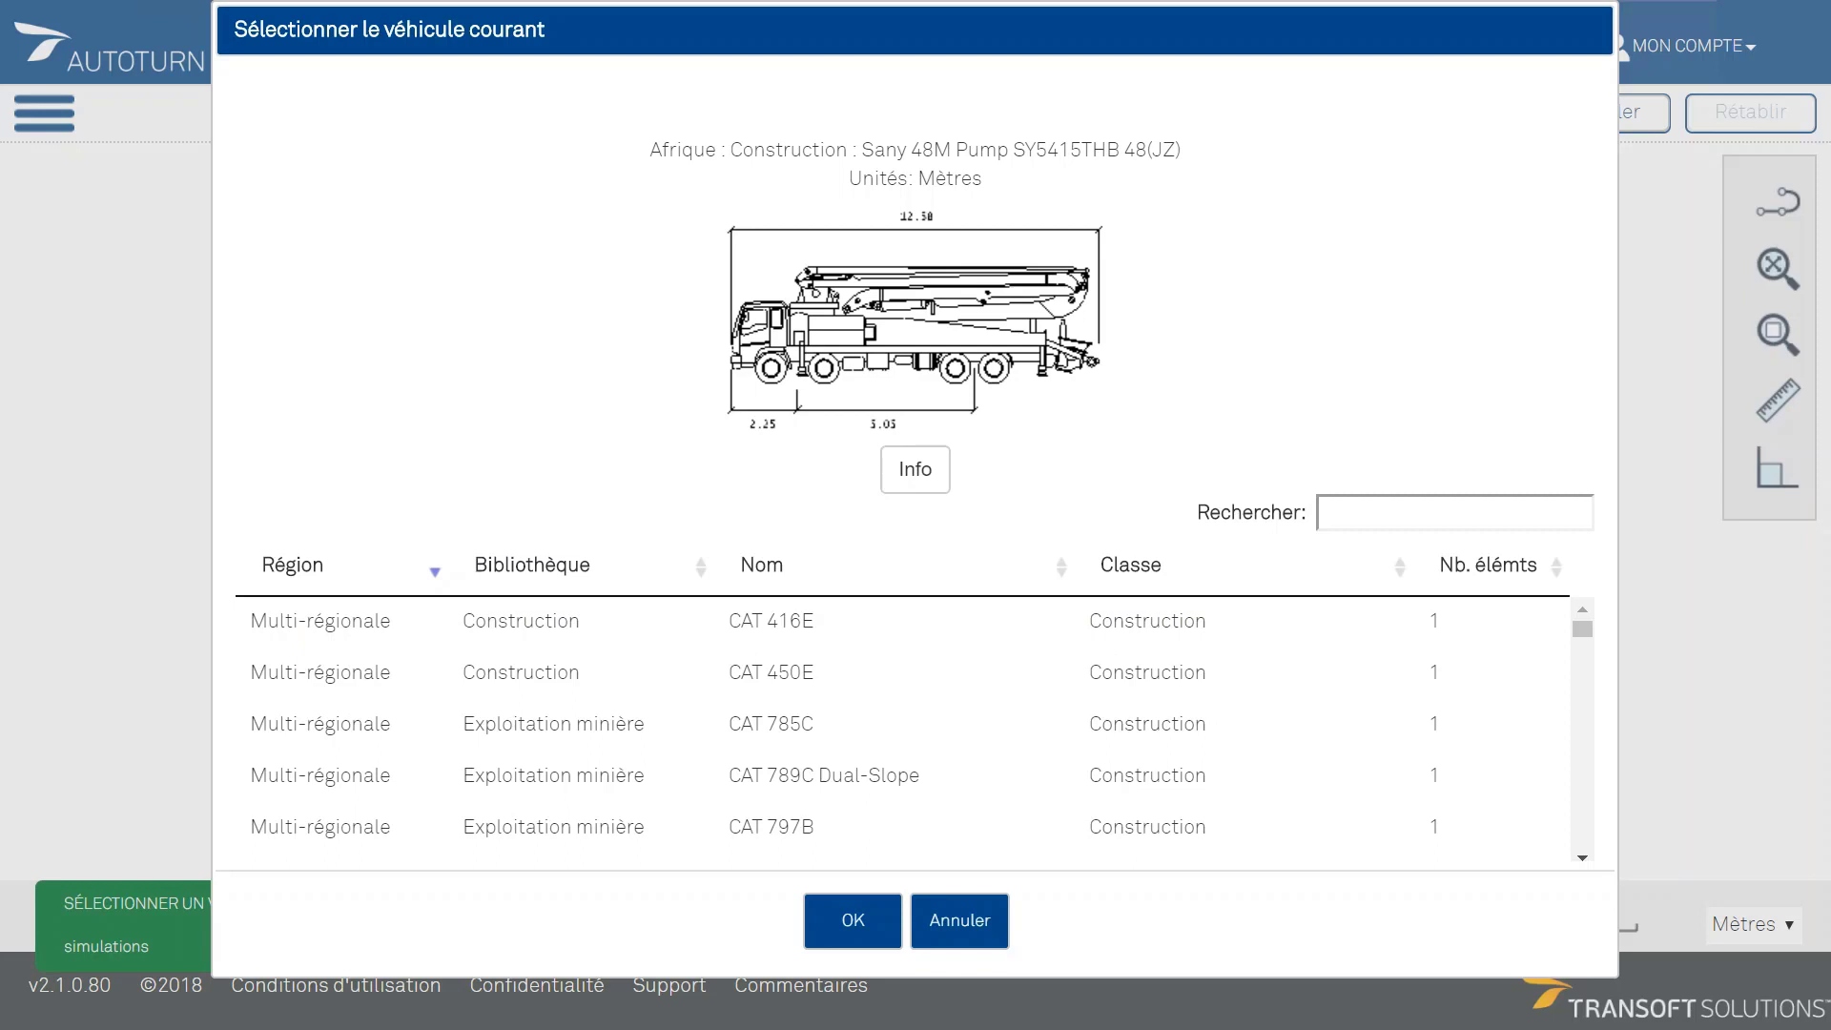
pyautogui.click(572, 564)
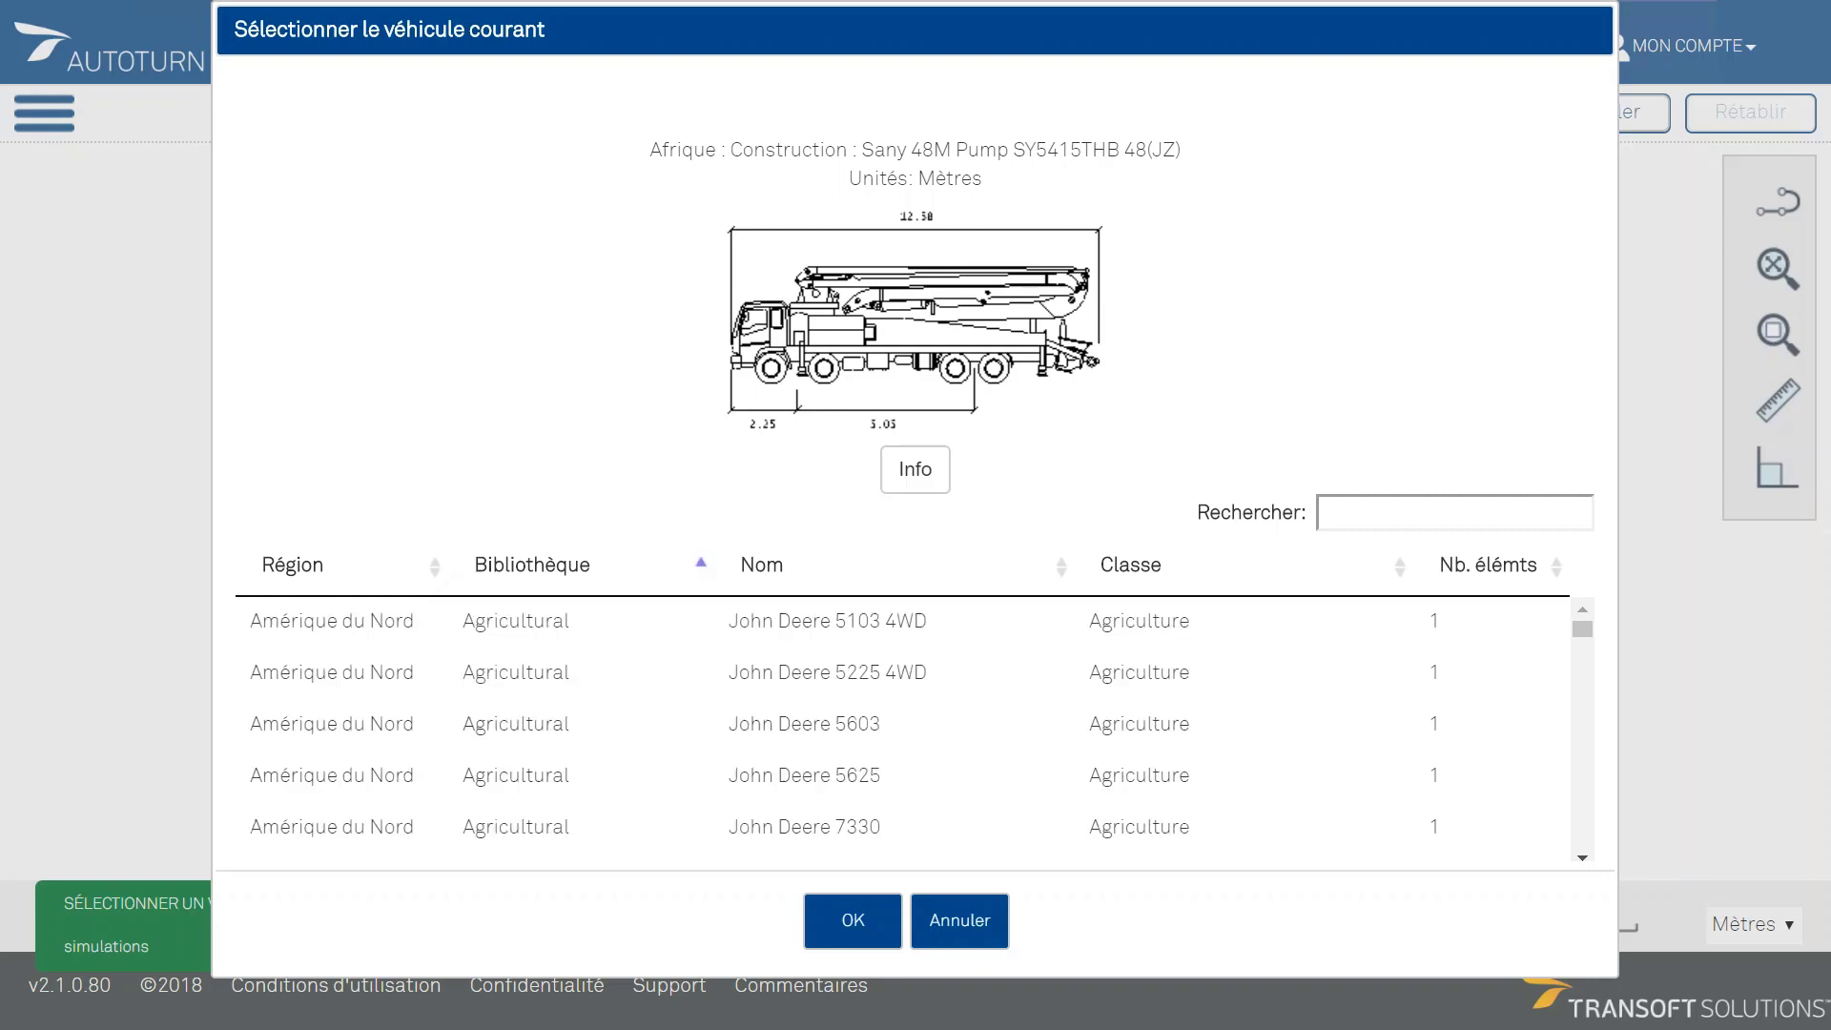
pyautogui.scroll(-10, 902, 724)
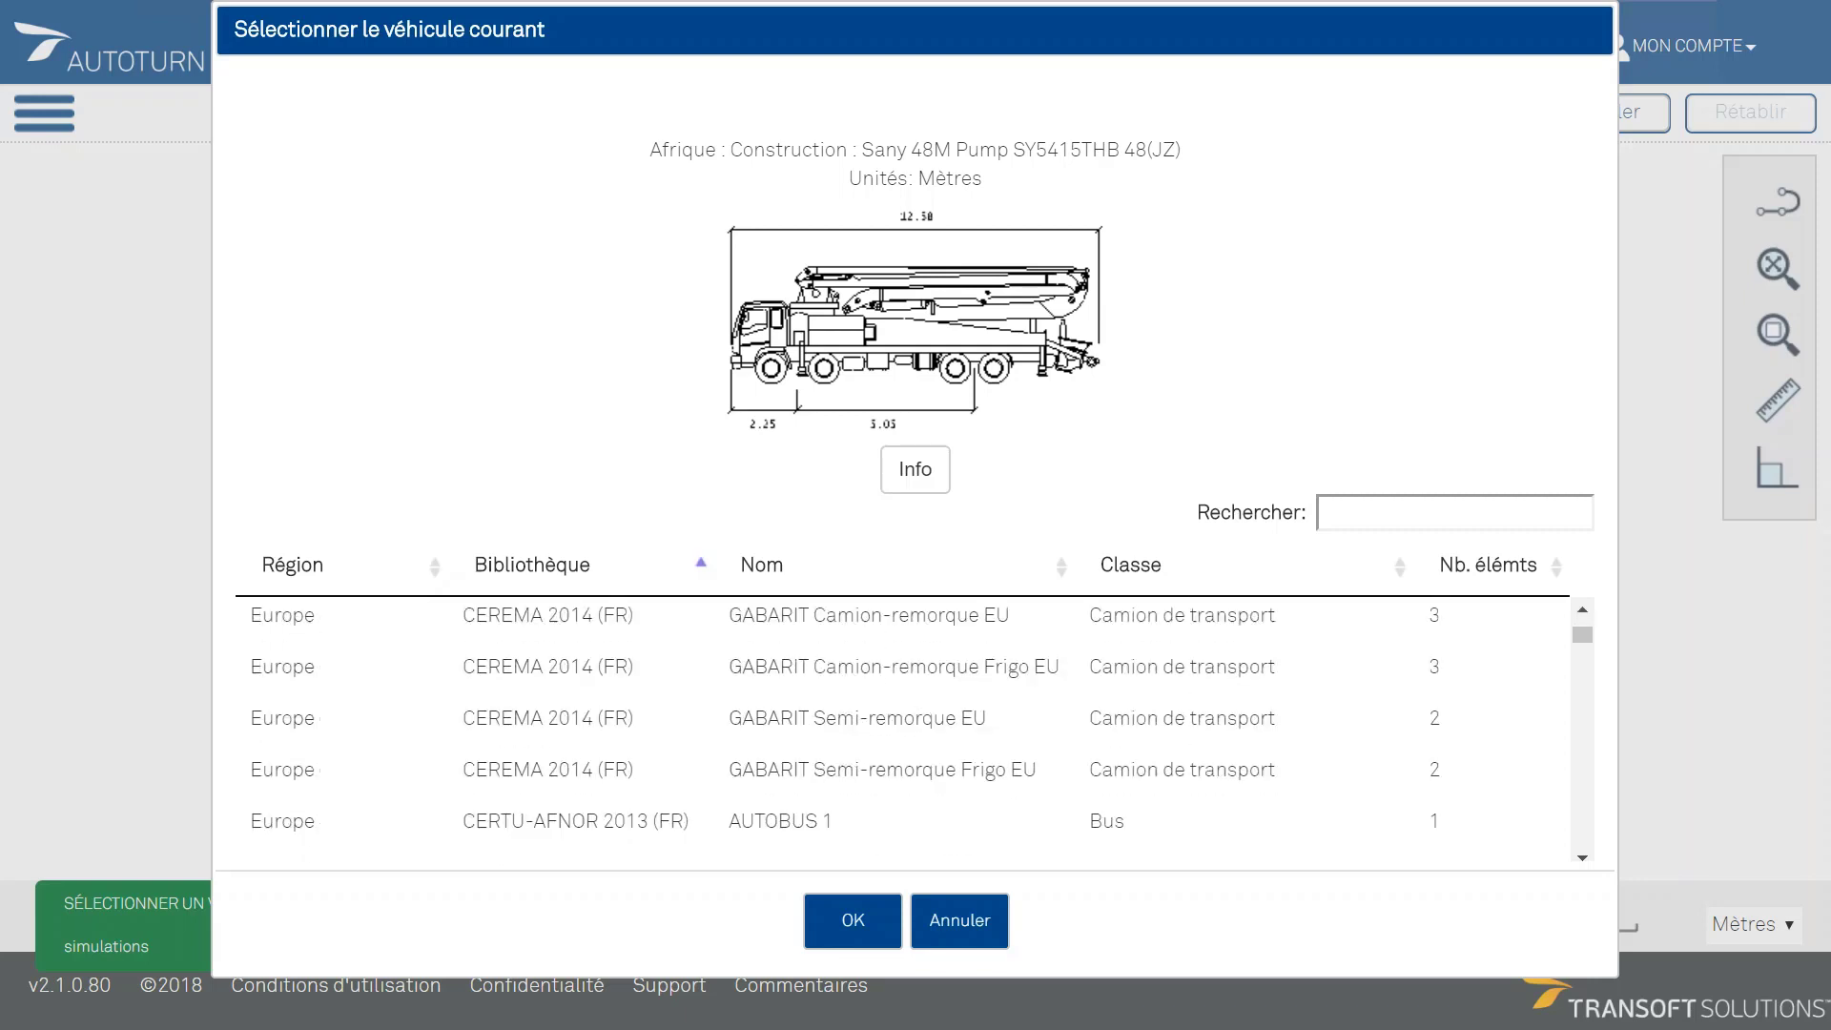
pyautogui.scroll(-3, 902, 724)
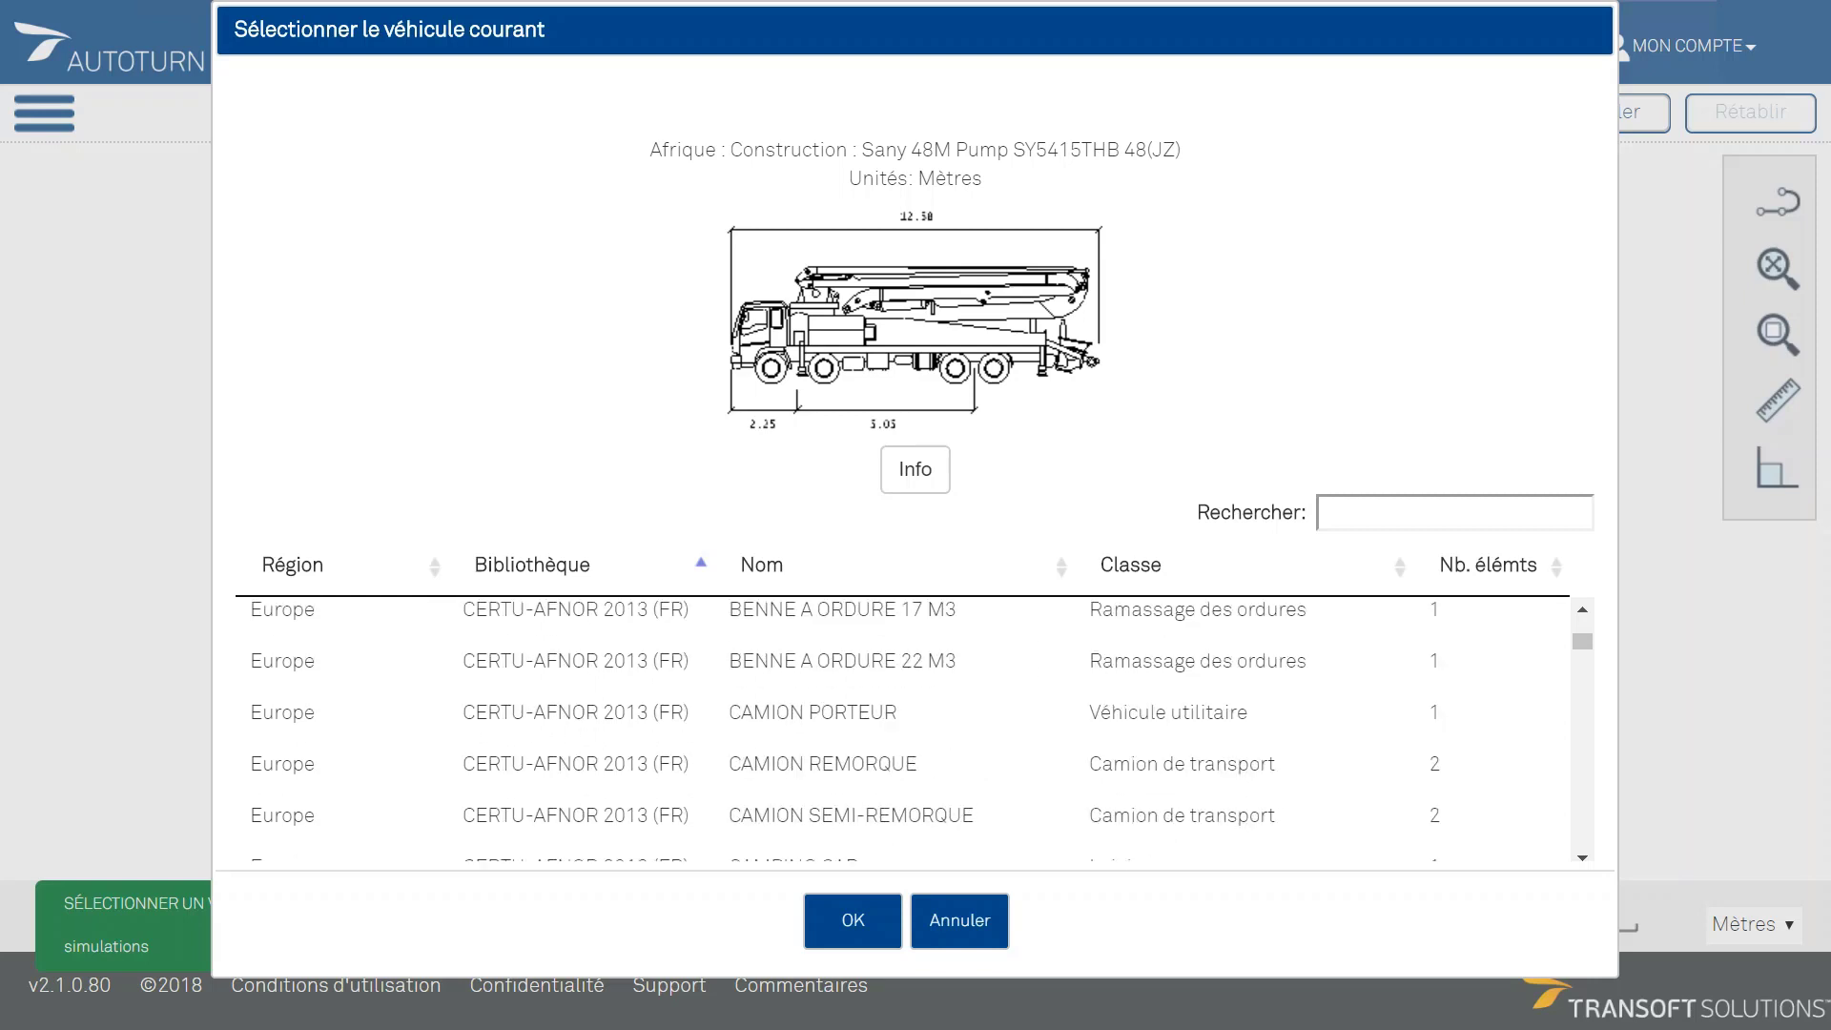
pyautogui.scroll(-4, 902, 725)
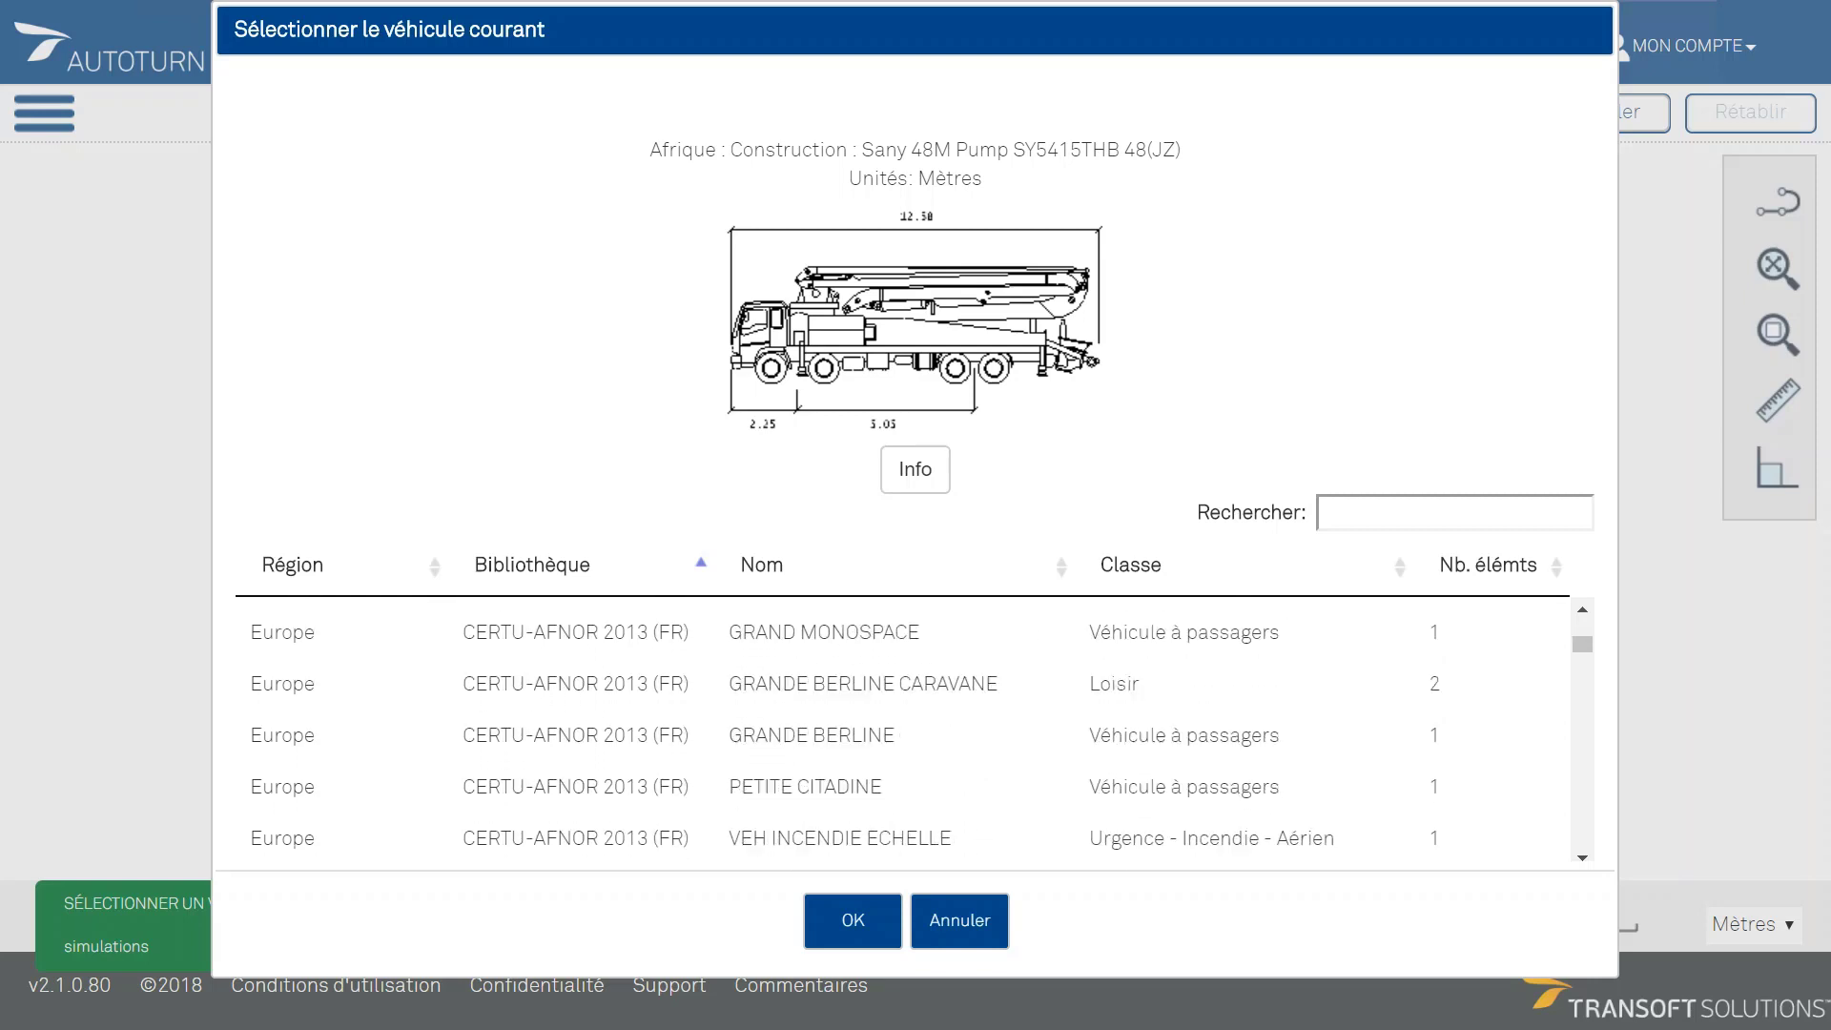
pyautogui.click(804, 787)
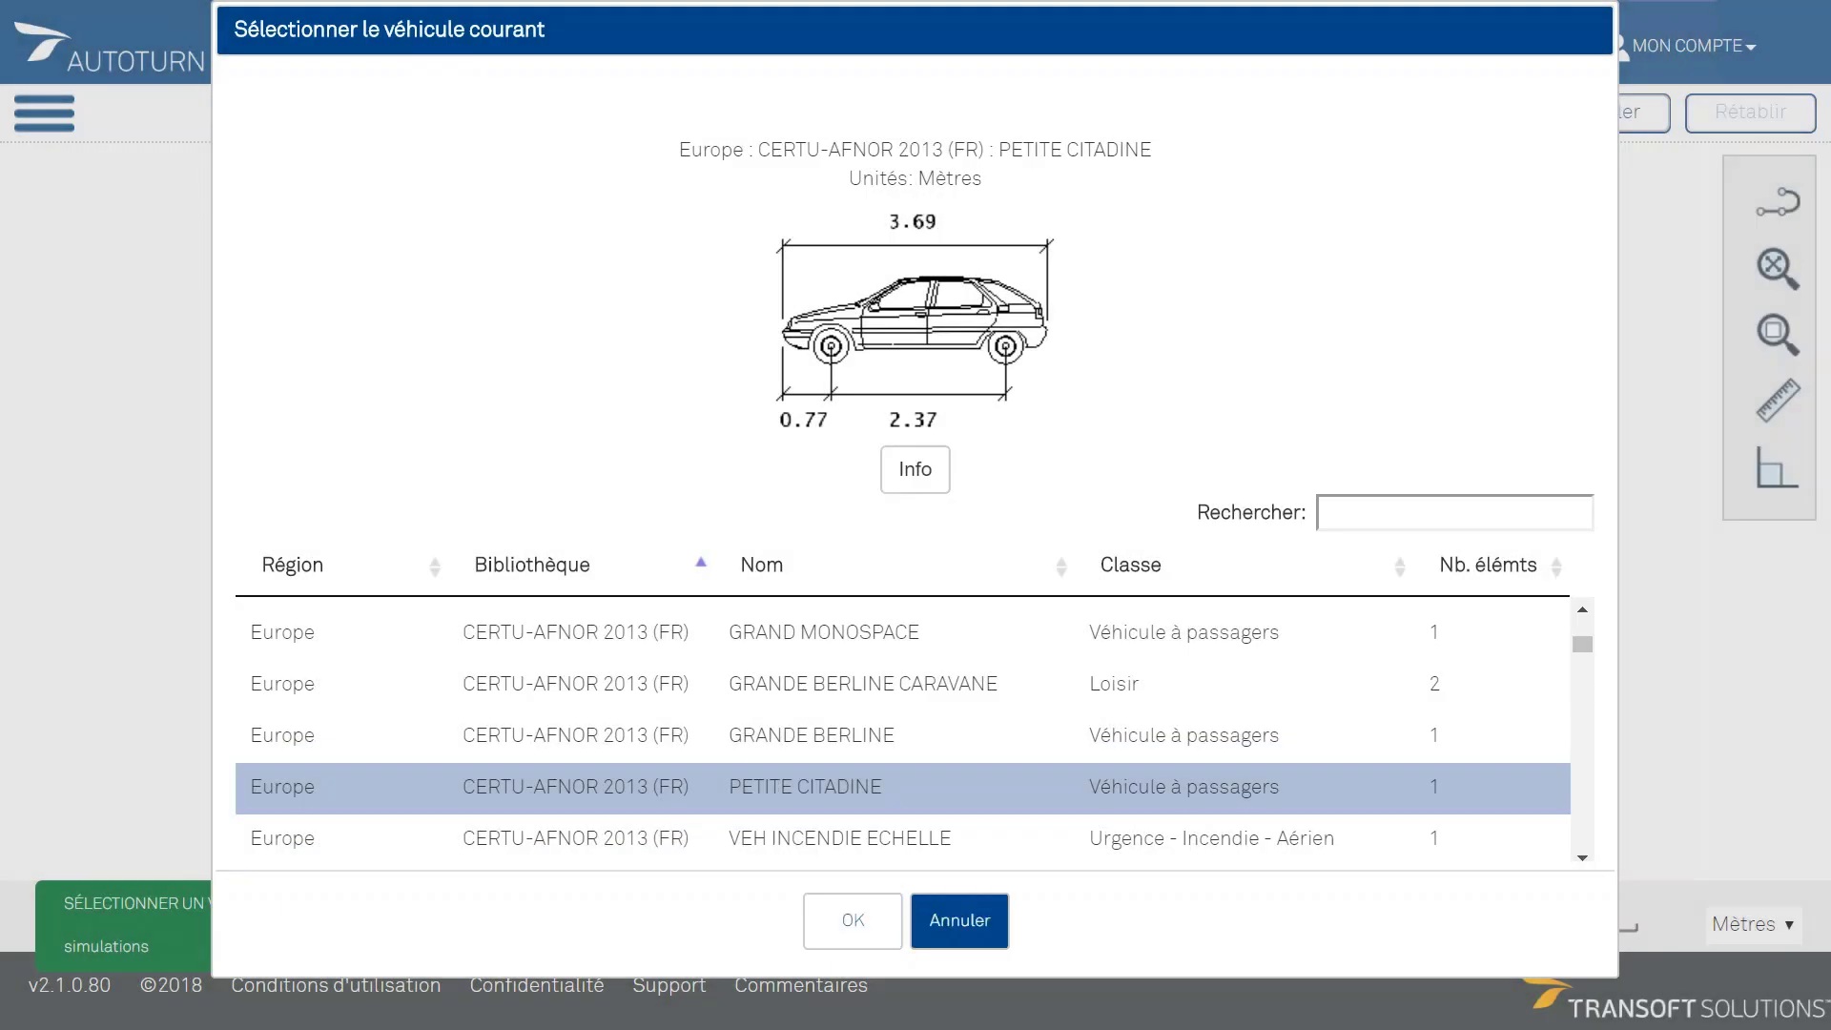
pyautogui.click(853, 920)
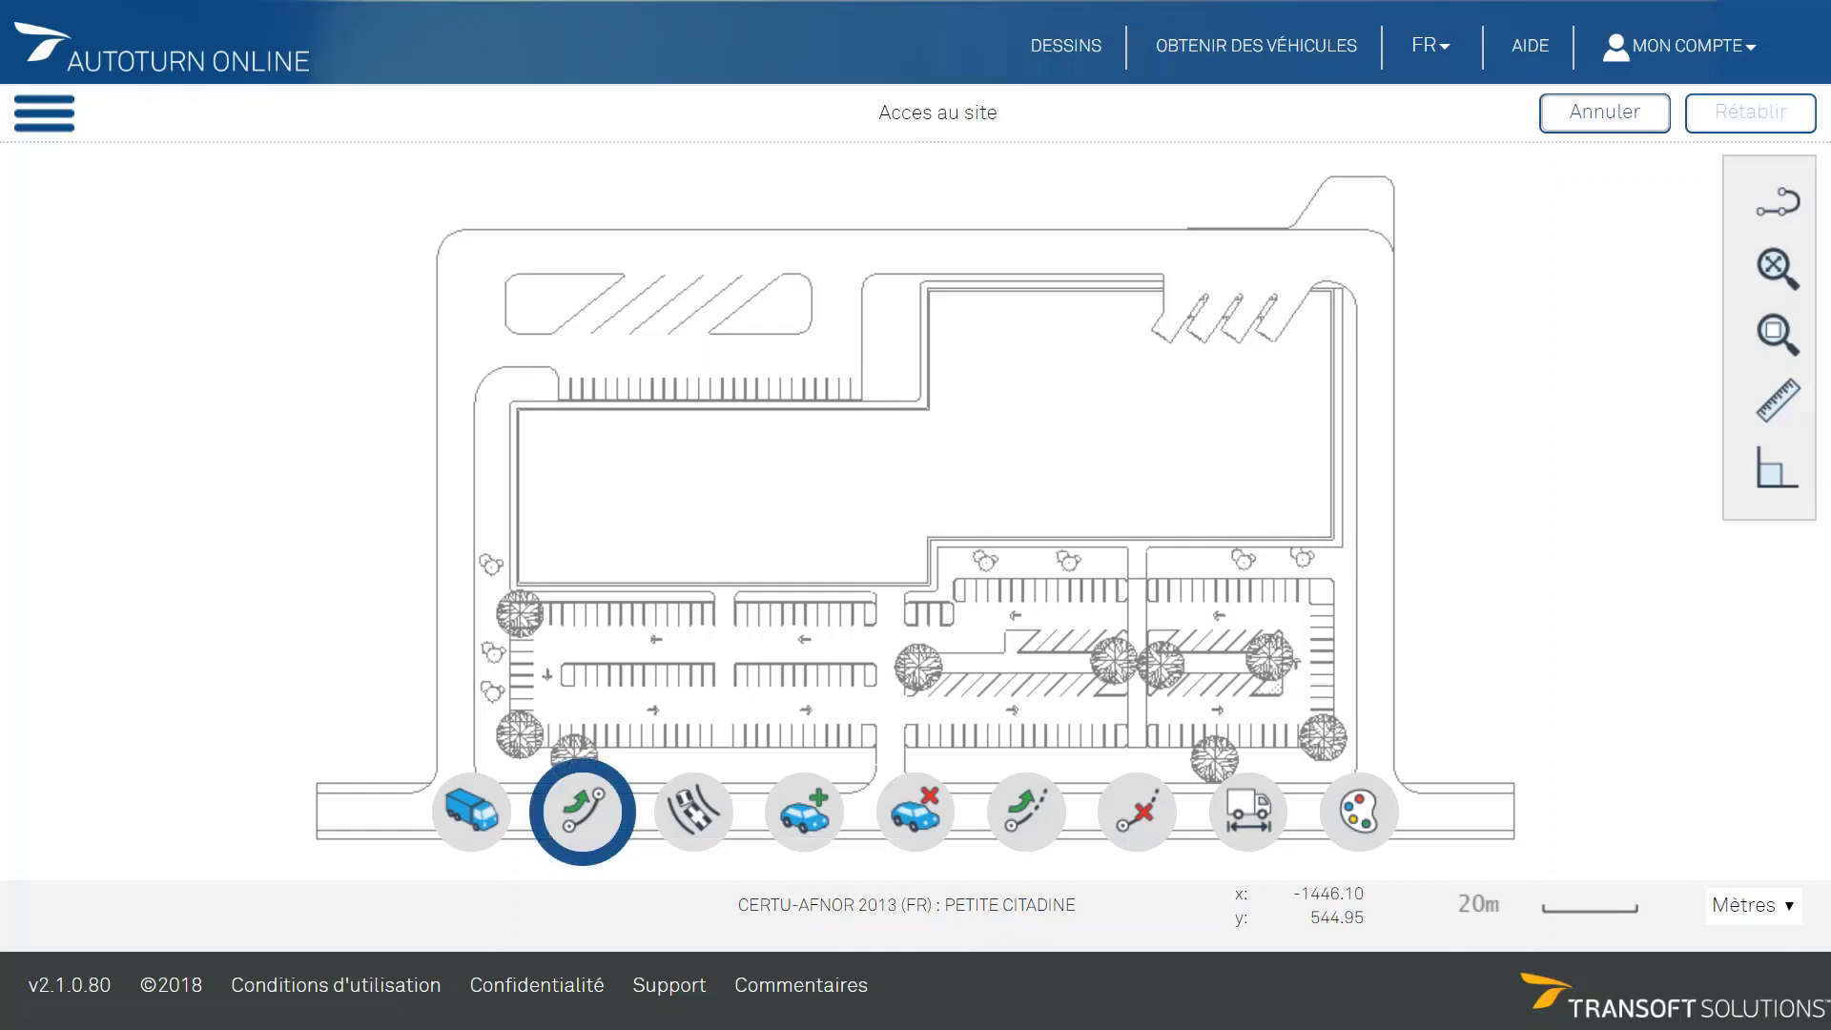
# Start a curvilinear path and place the car on the road just east of the parking entrance, facing west
pyautogui.click(582, 811)
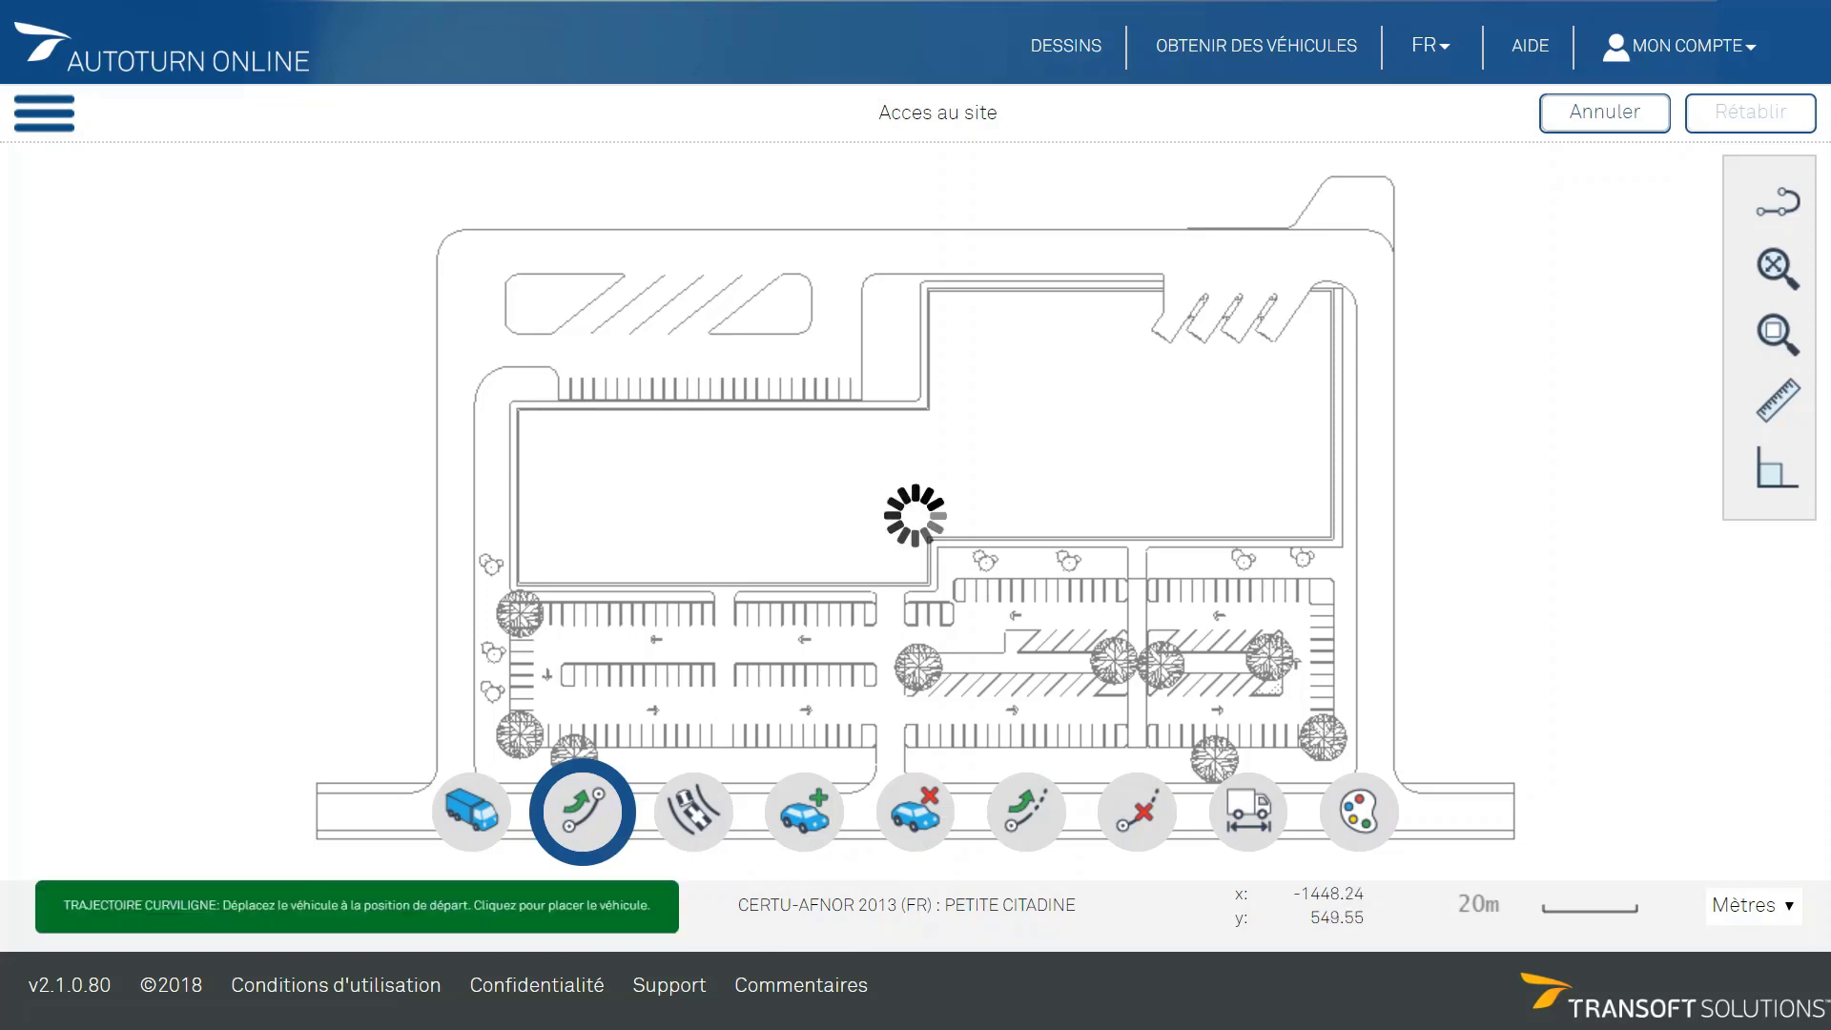
pyautogui.scroll(2, 965, 726)
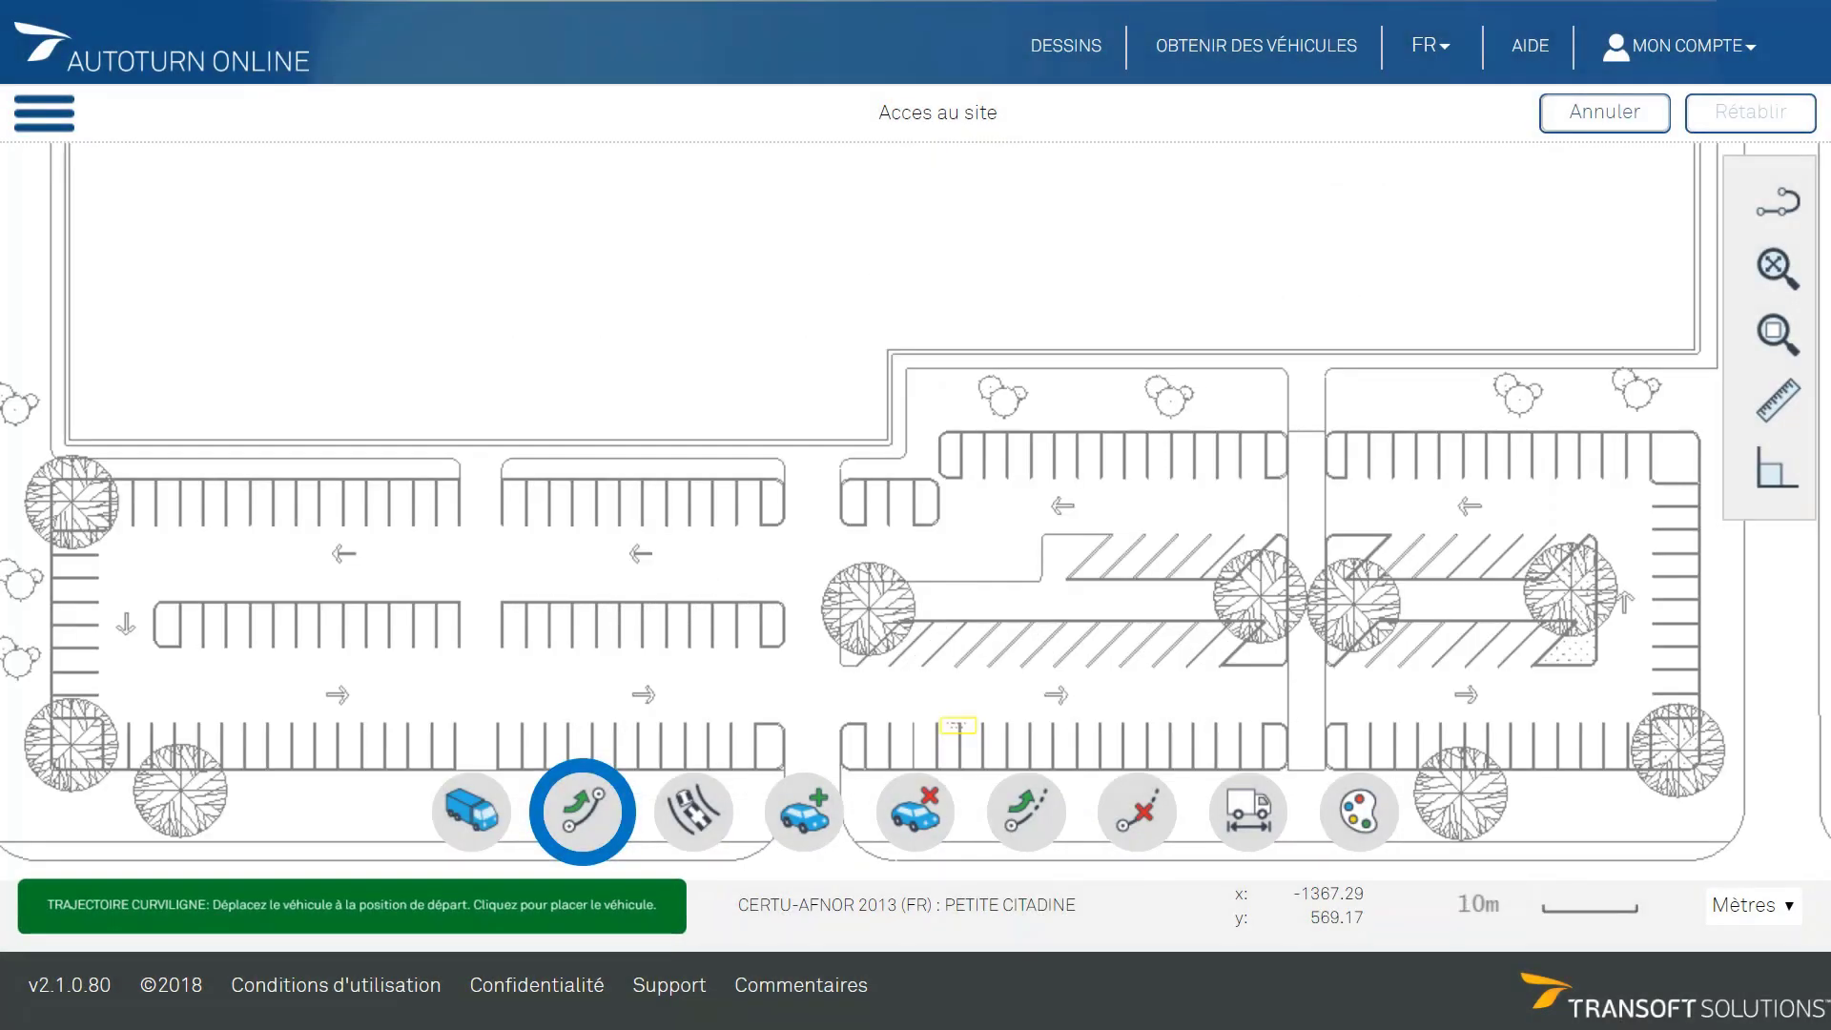
pyautogui.moveTo(944, 563); pyautogui.dragTo(819, 433, button='middle')
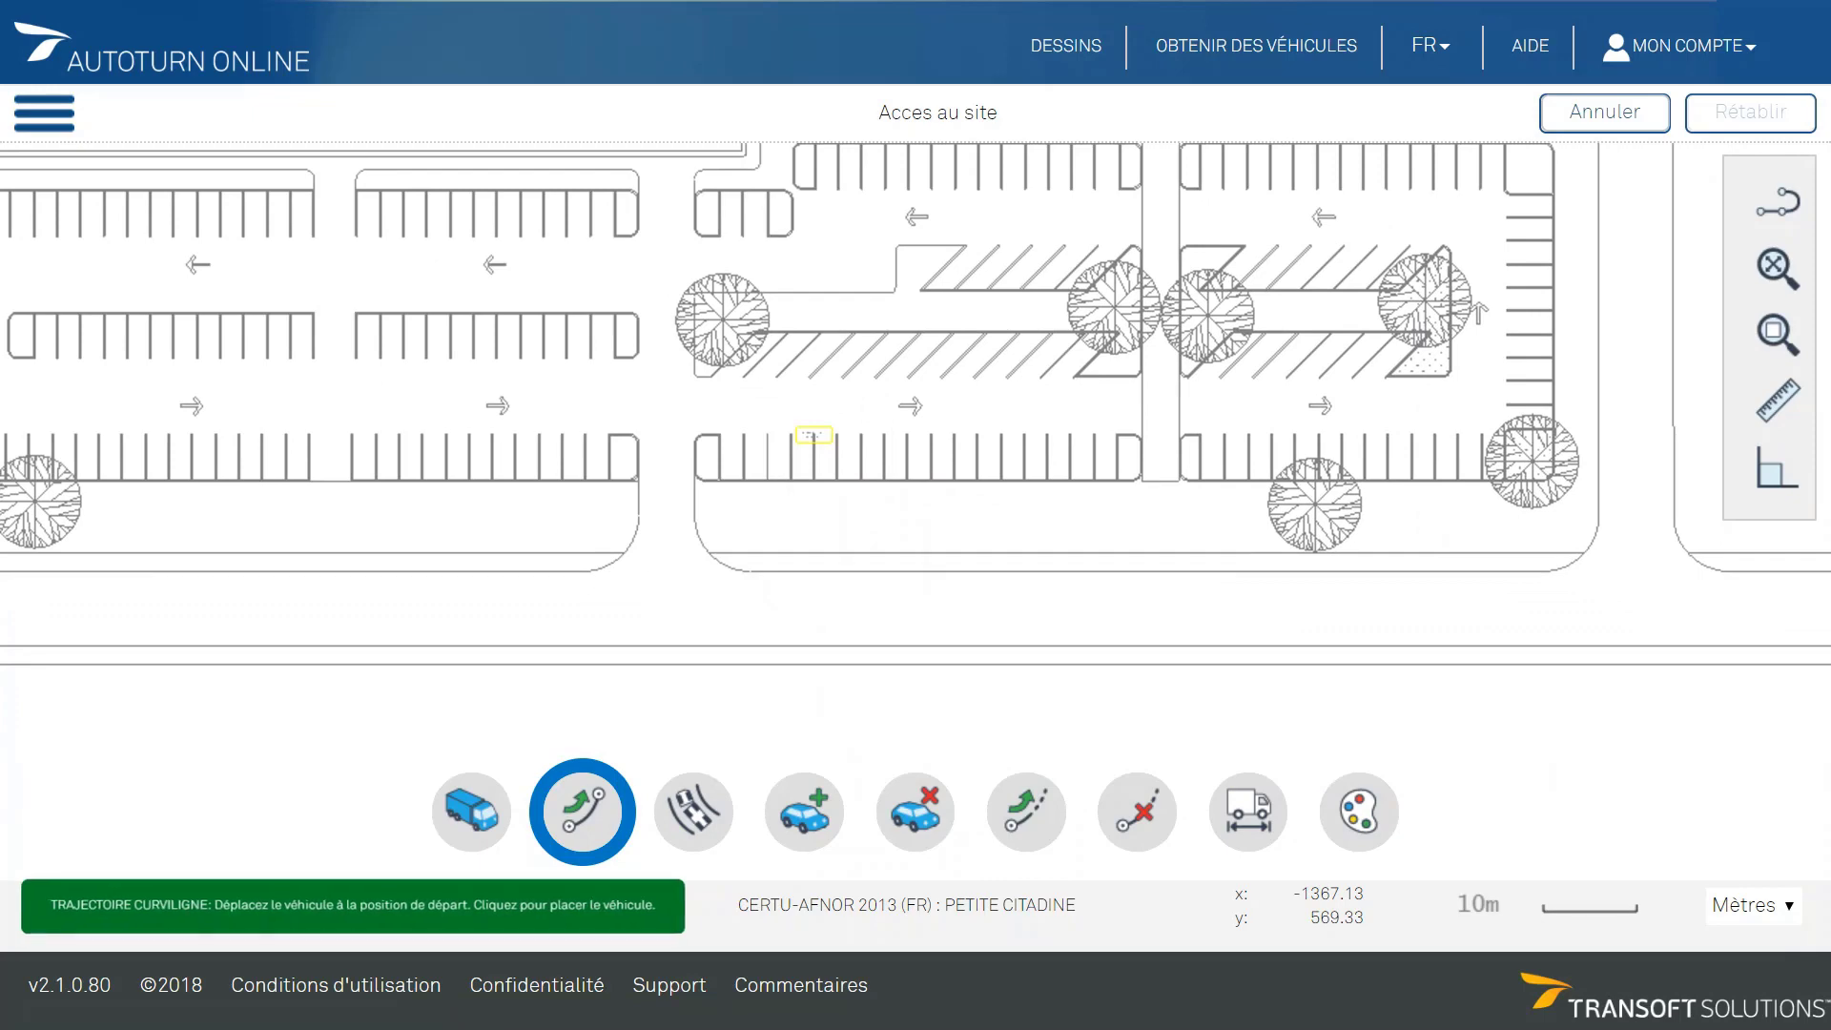
pyautogui.scroll(2, 693, 593)
pyautogui.scroll(3, 702, 602)
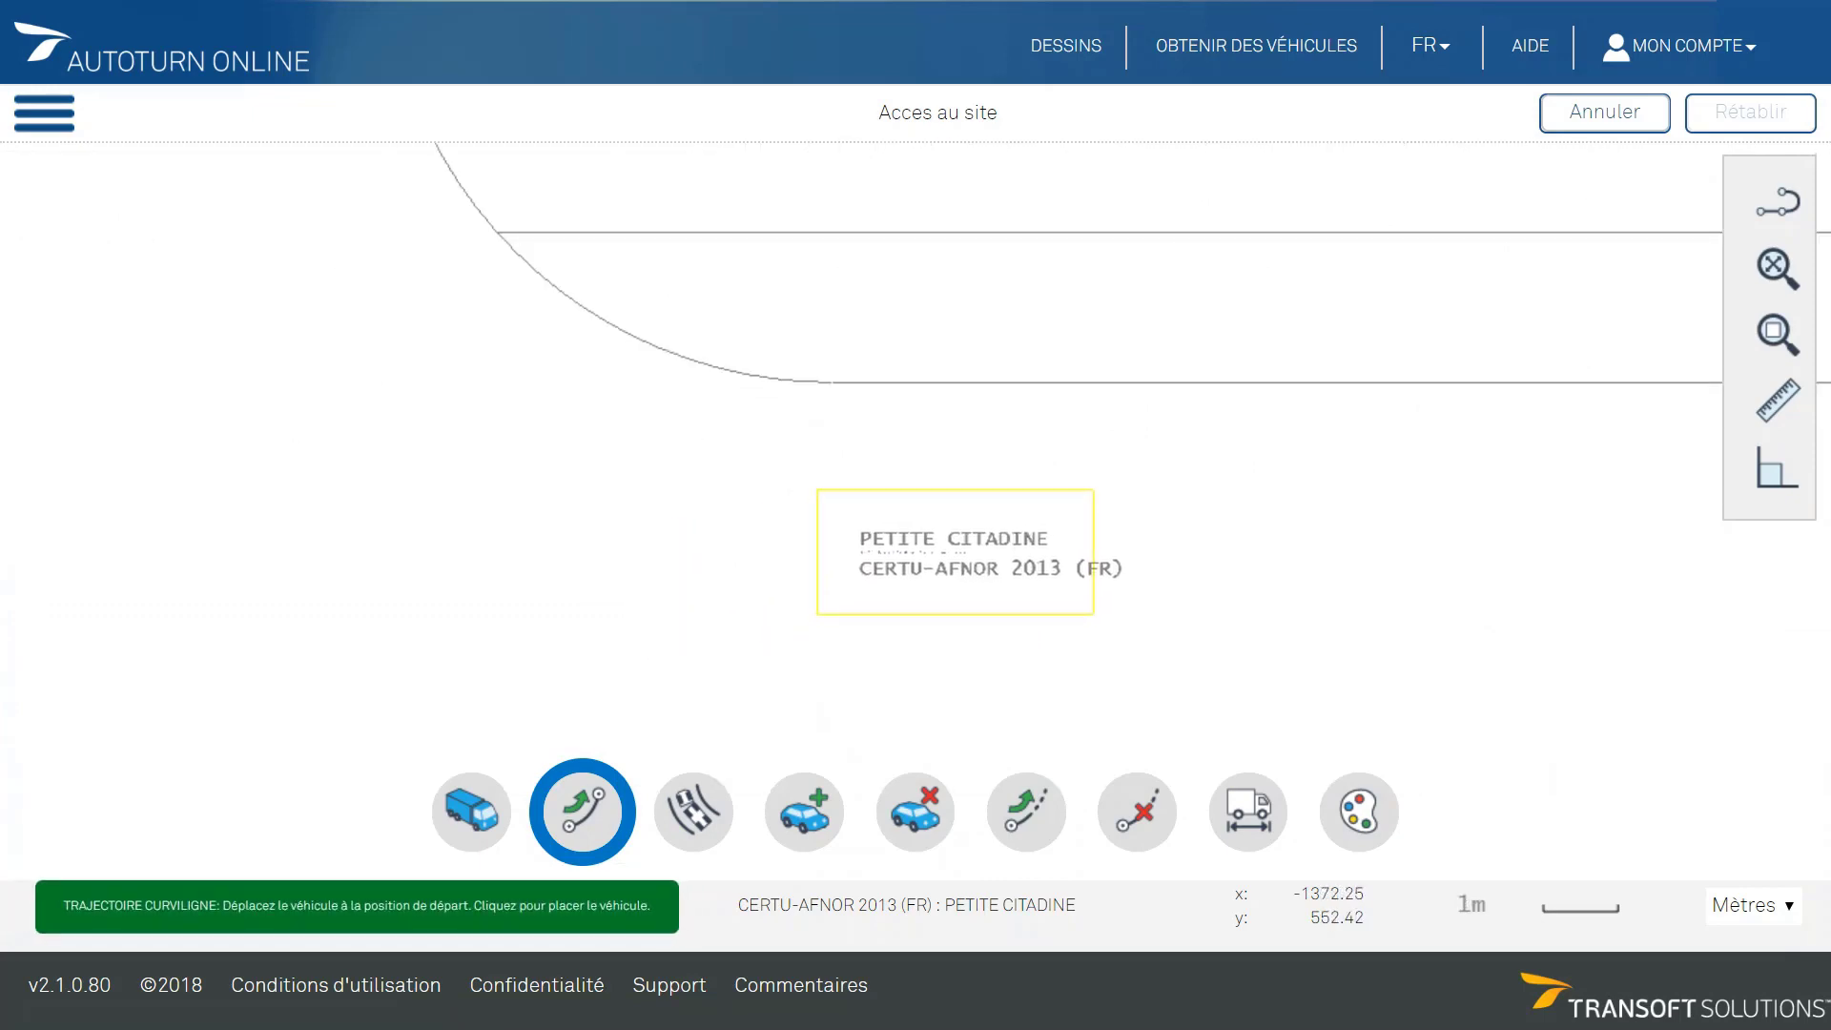
pyautogui.click(1009, 552)
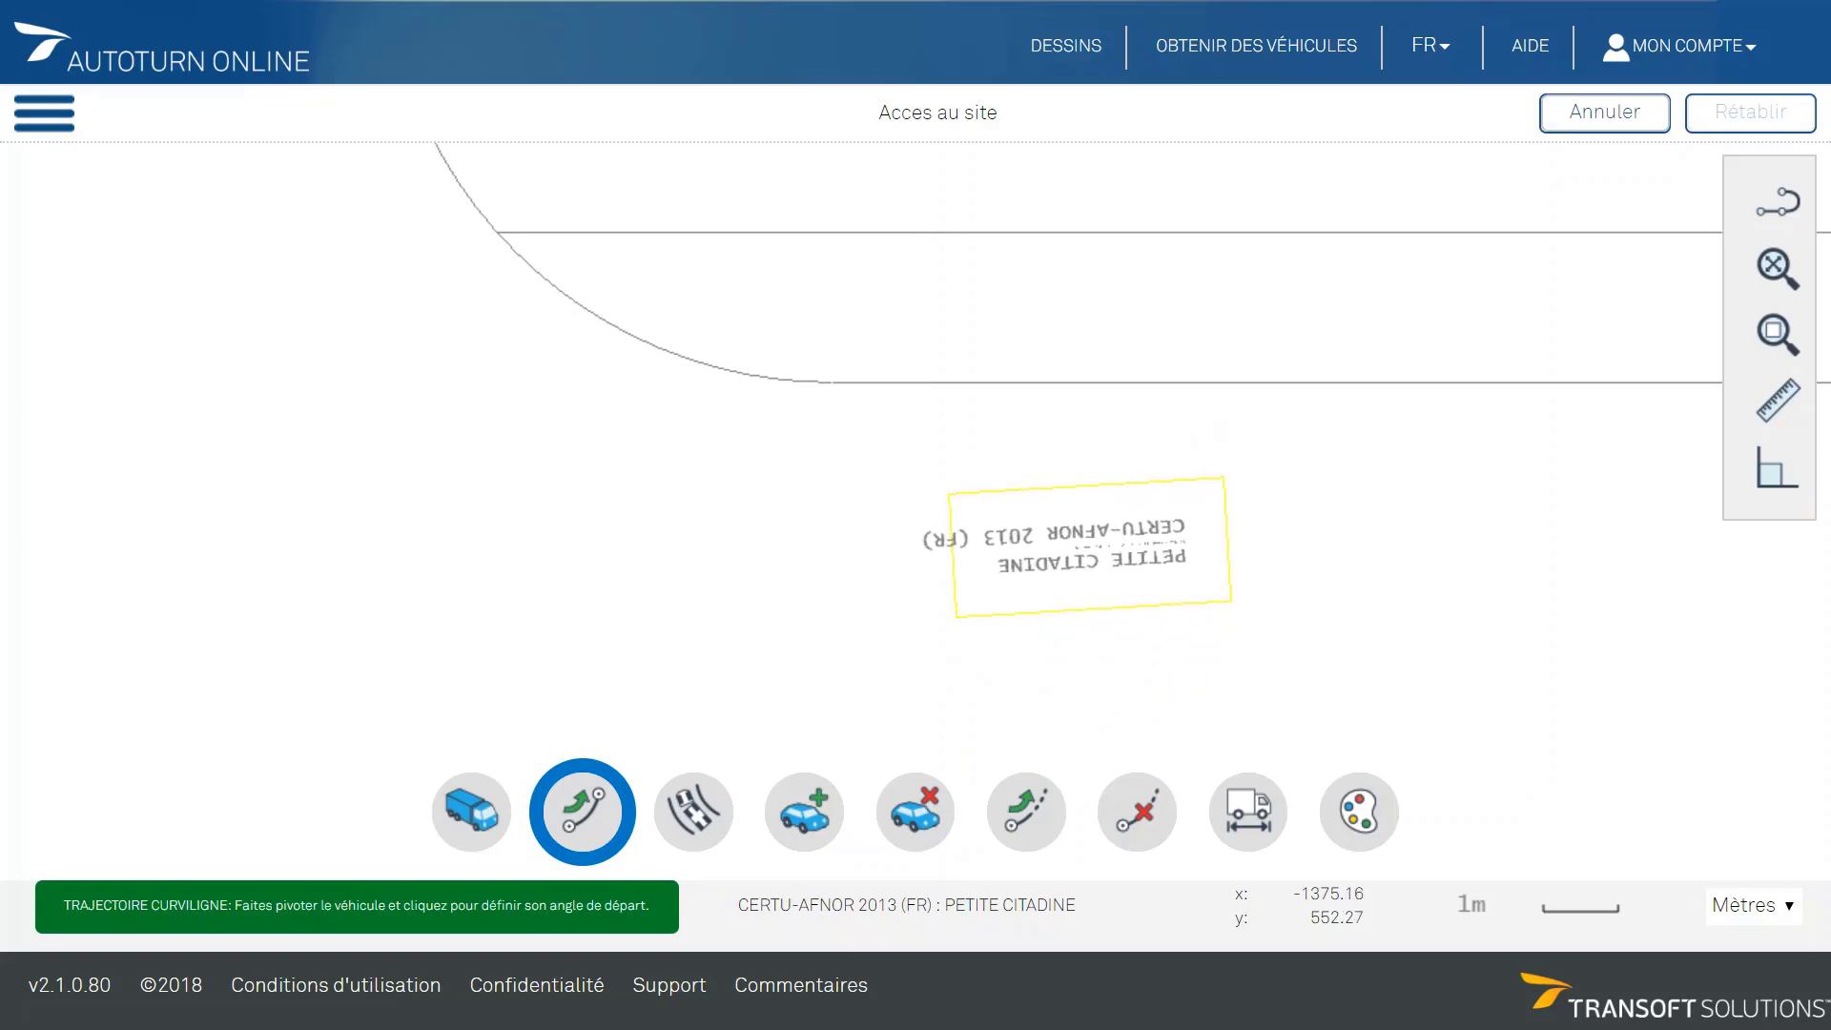
pyautogui.click(817, 555)
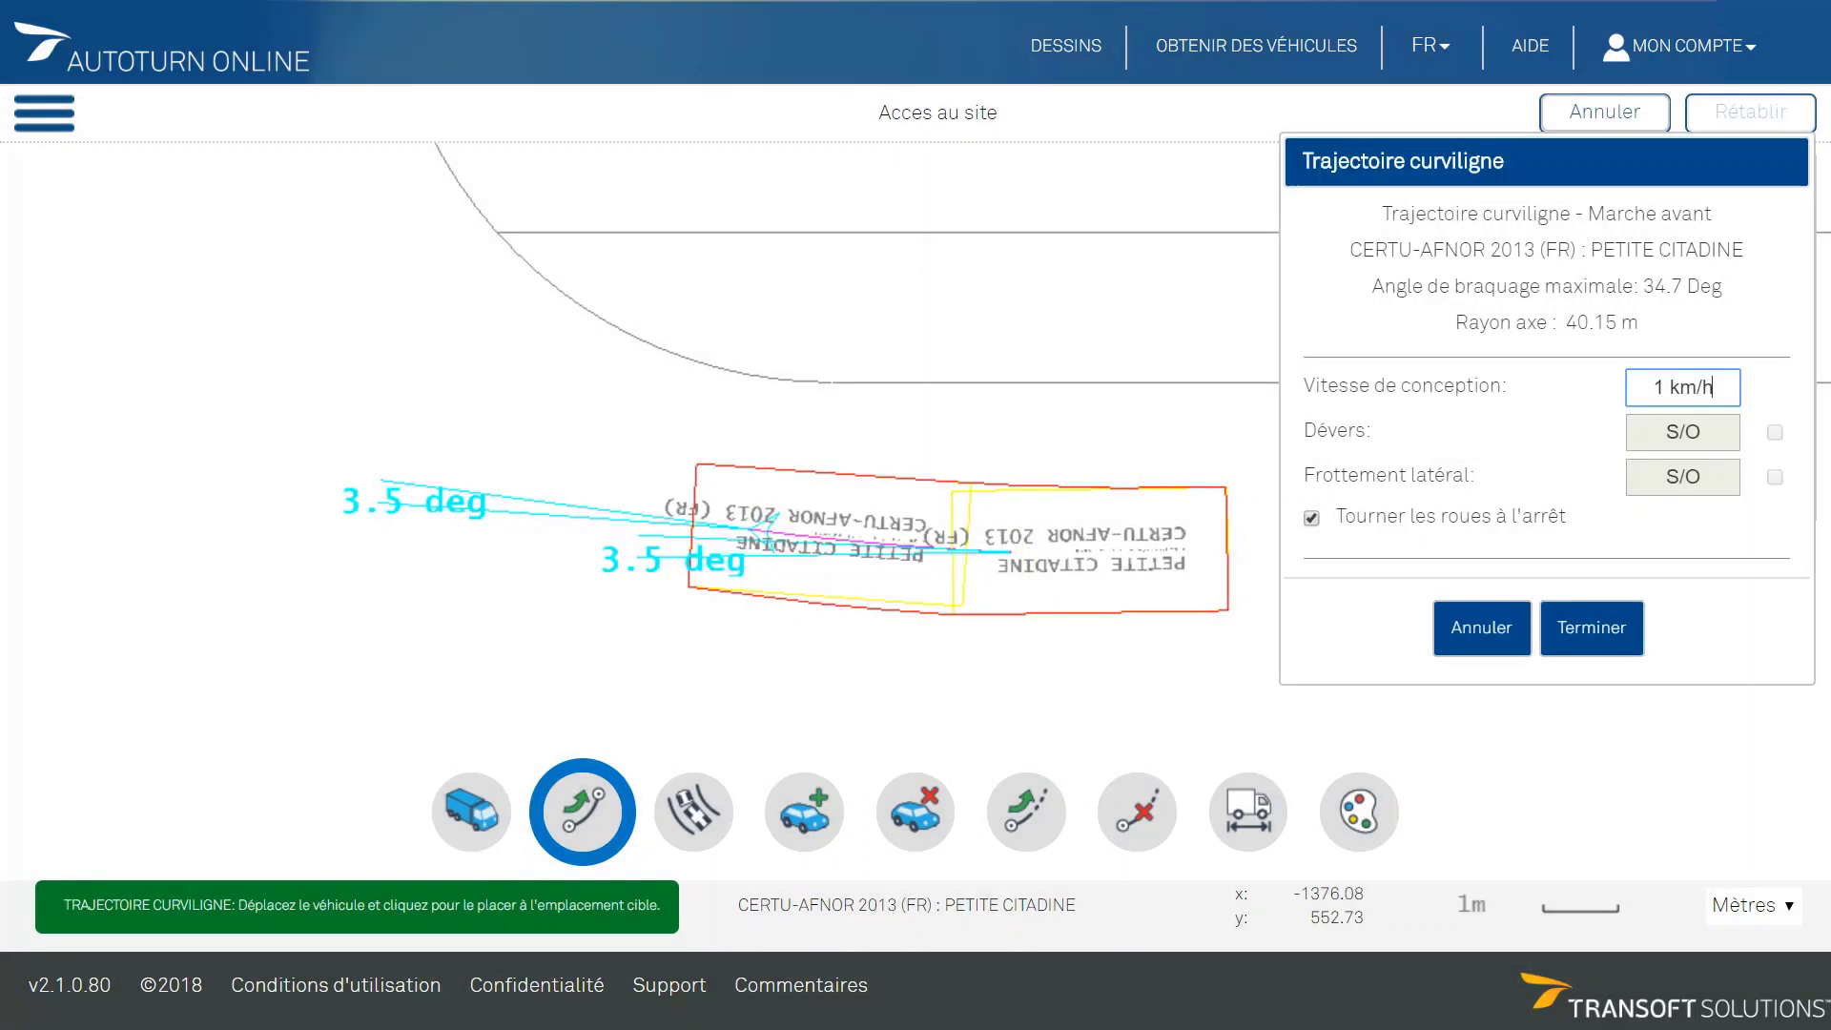
# Disable turning the wheels while stopped and set the path's design speed to 5 km/h
pyautogui.scroll(-3, 817, 555)
pyautogui.scroll(3, 664, 507)
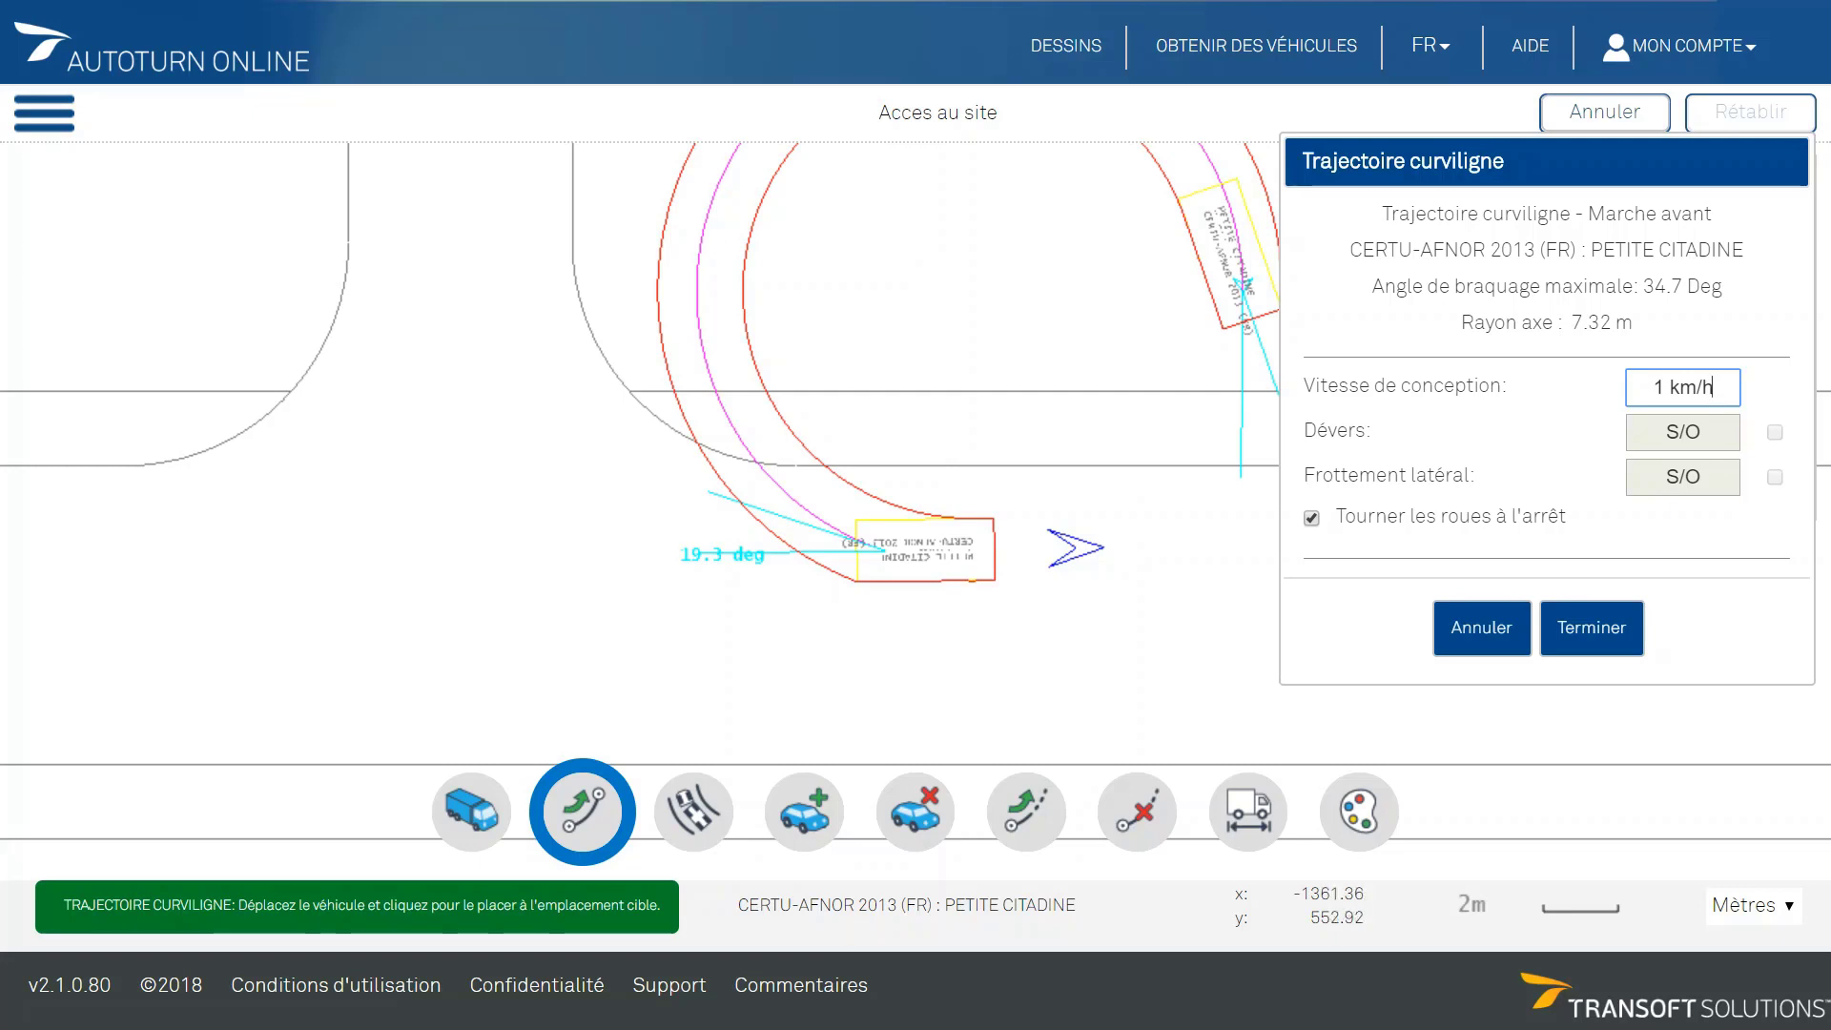
pyautogui.click(1311, 517)
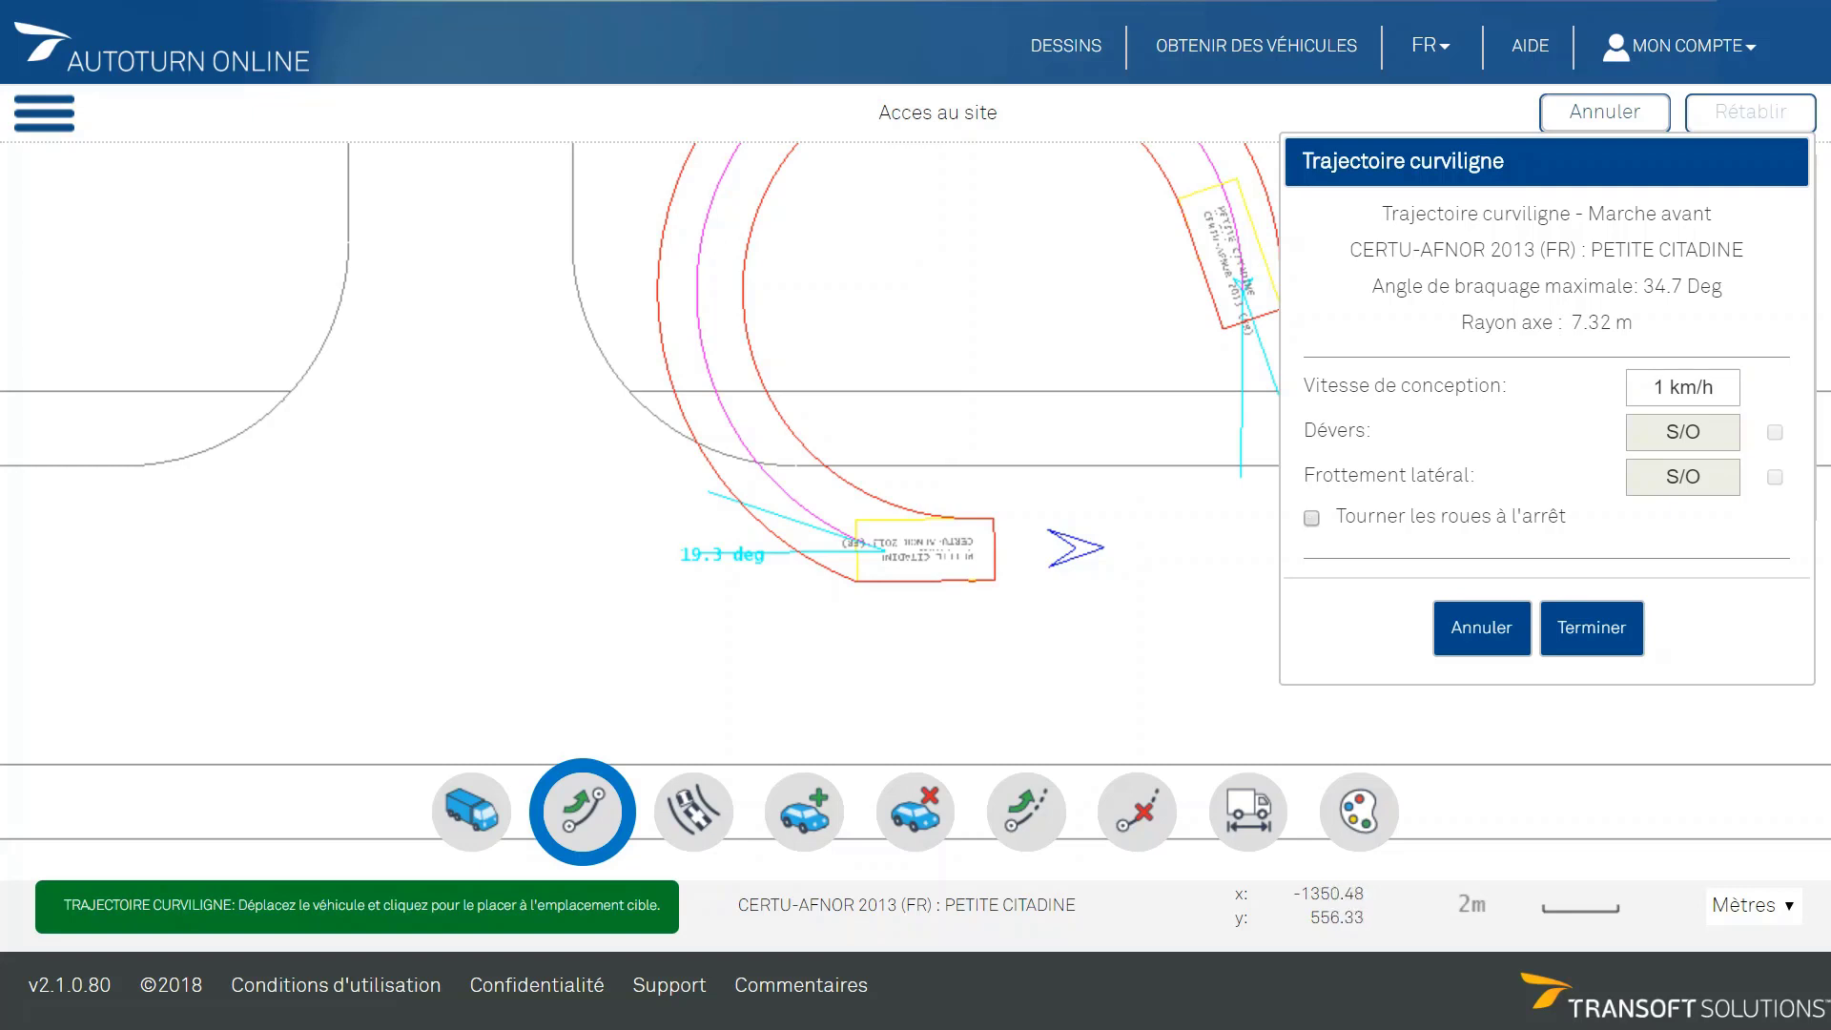
pyautogui.click(1670, 387)
pyautogui.press('BackSpace')
pyautogui.write('5')
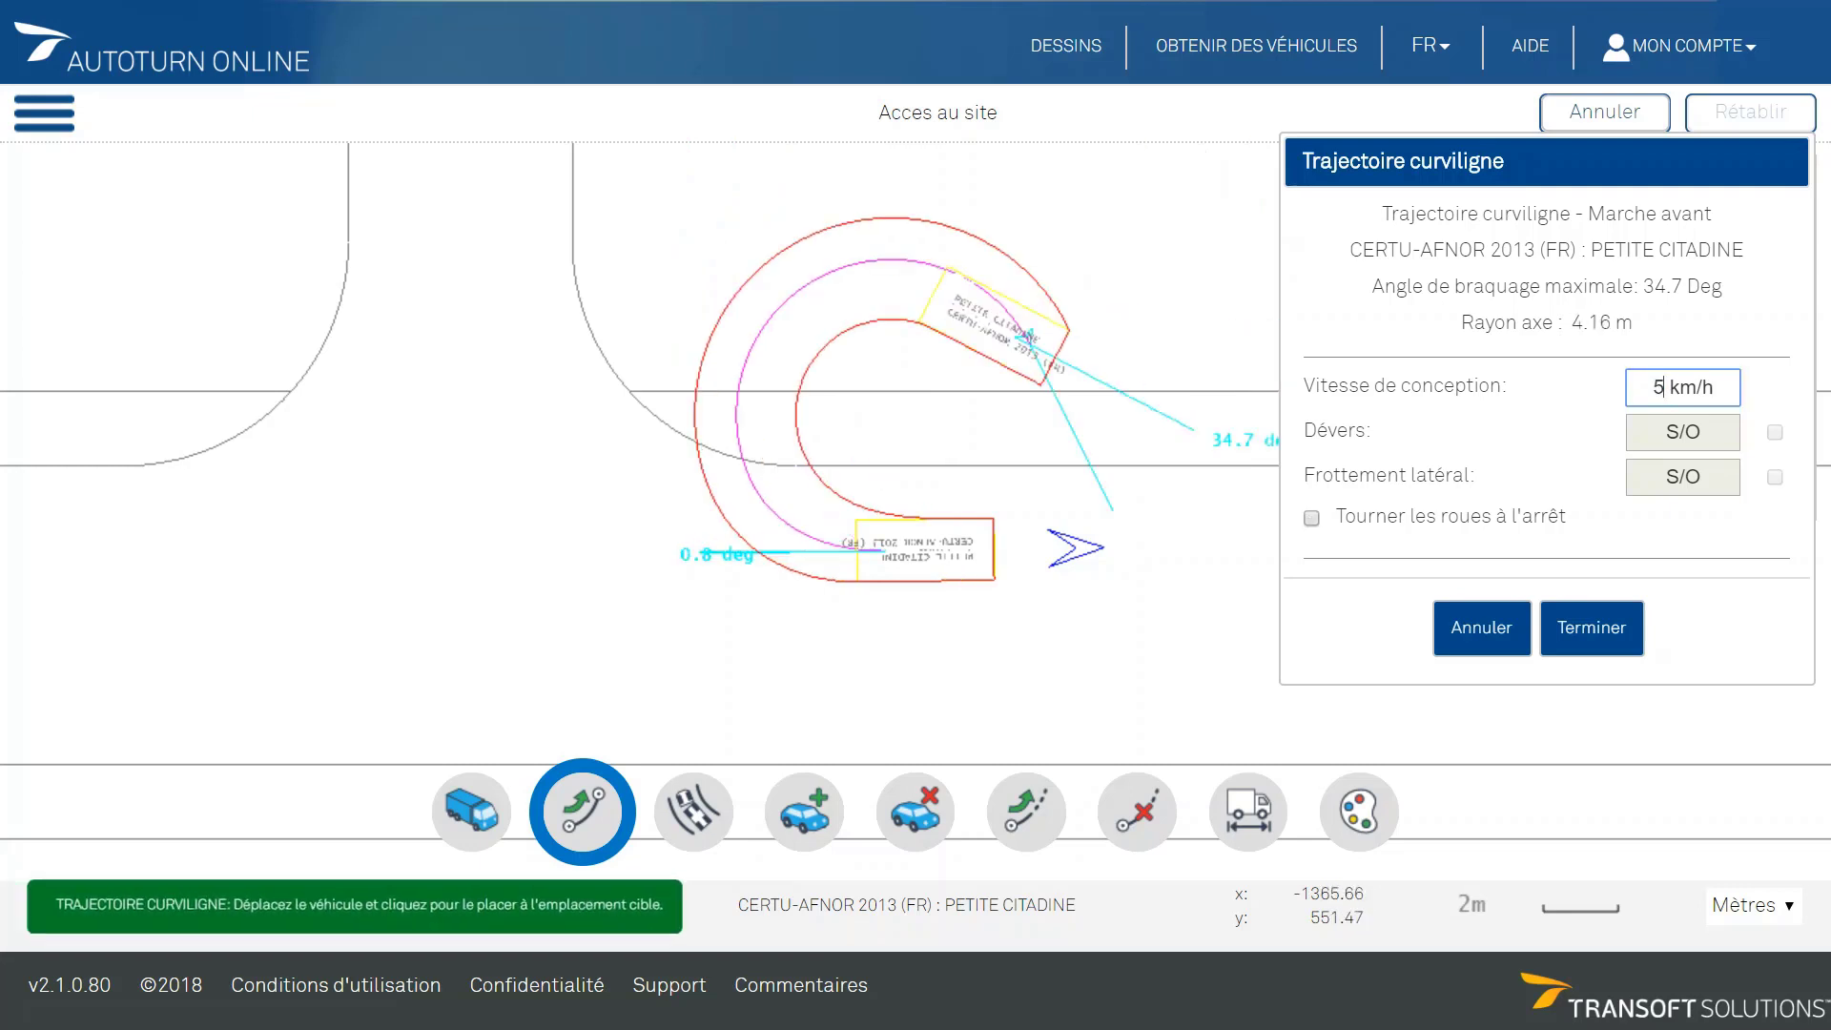
# Extend the forward path west along the road and turn it north through the parking entrance
pyautogui.click(1075, 548)
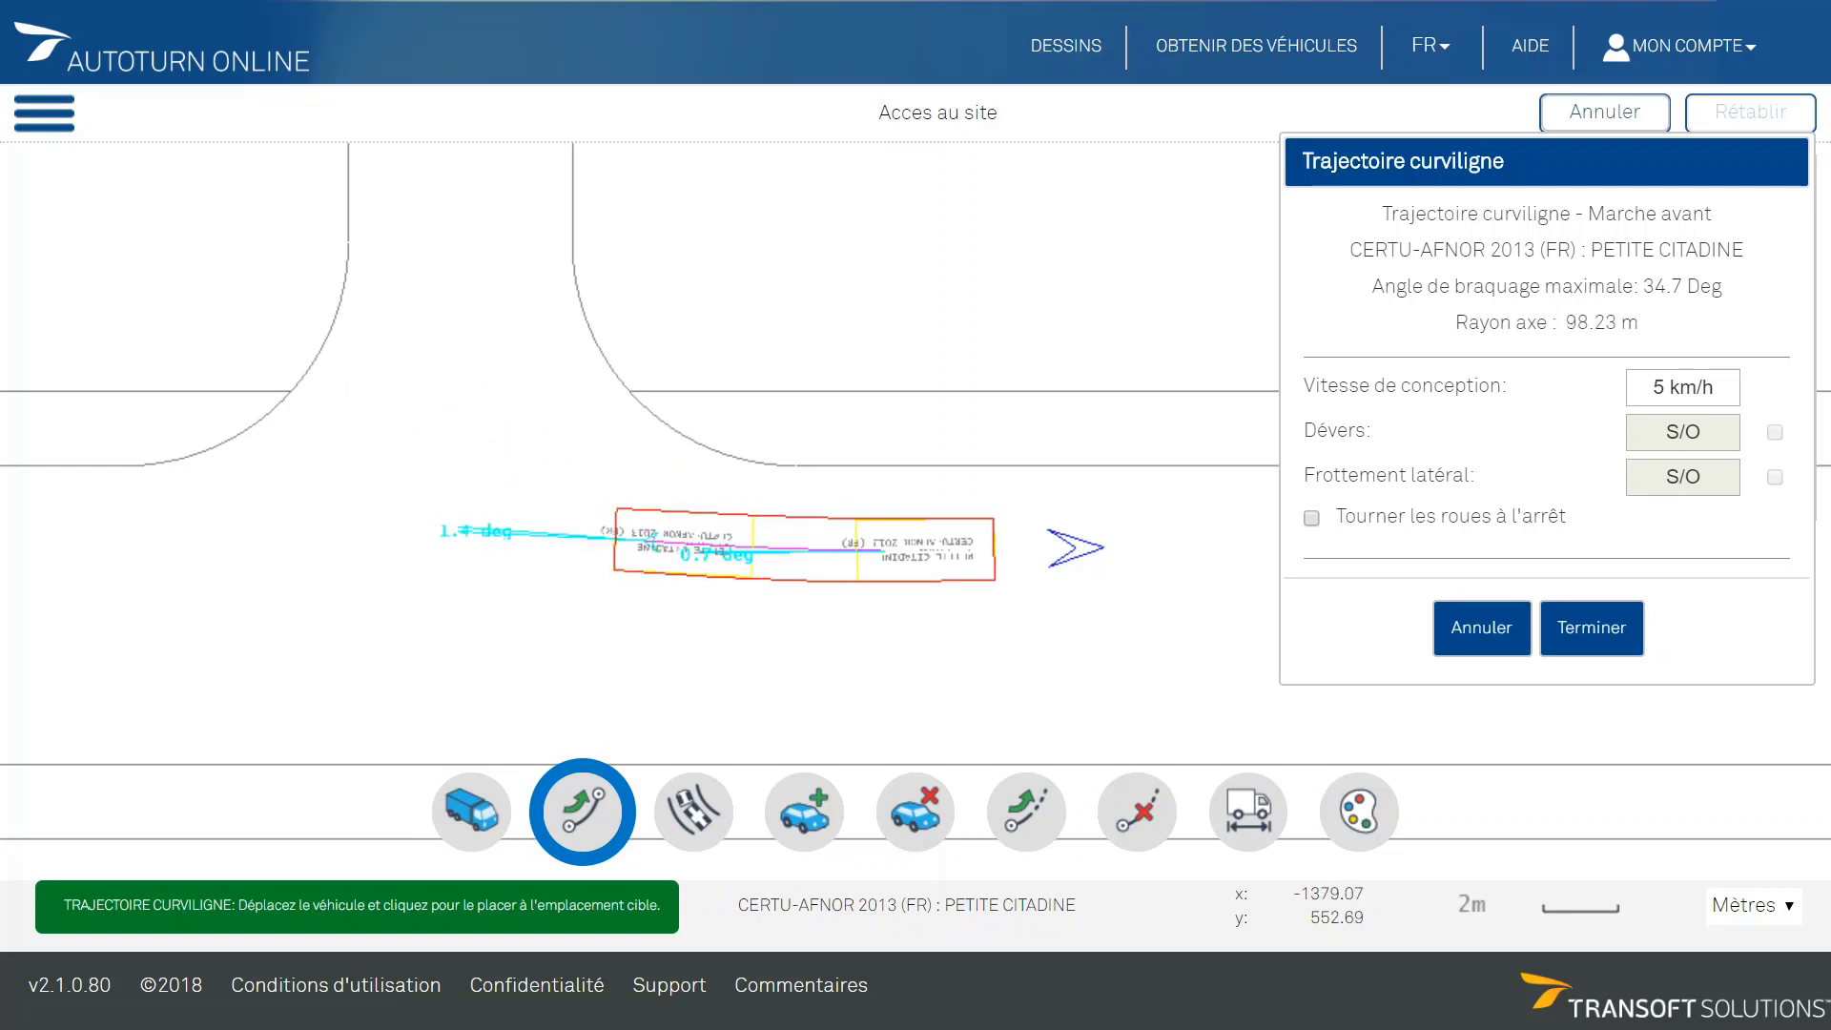
pyautogui.click(587, 526)
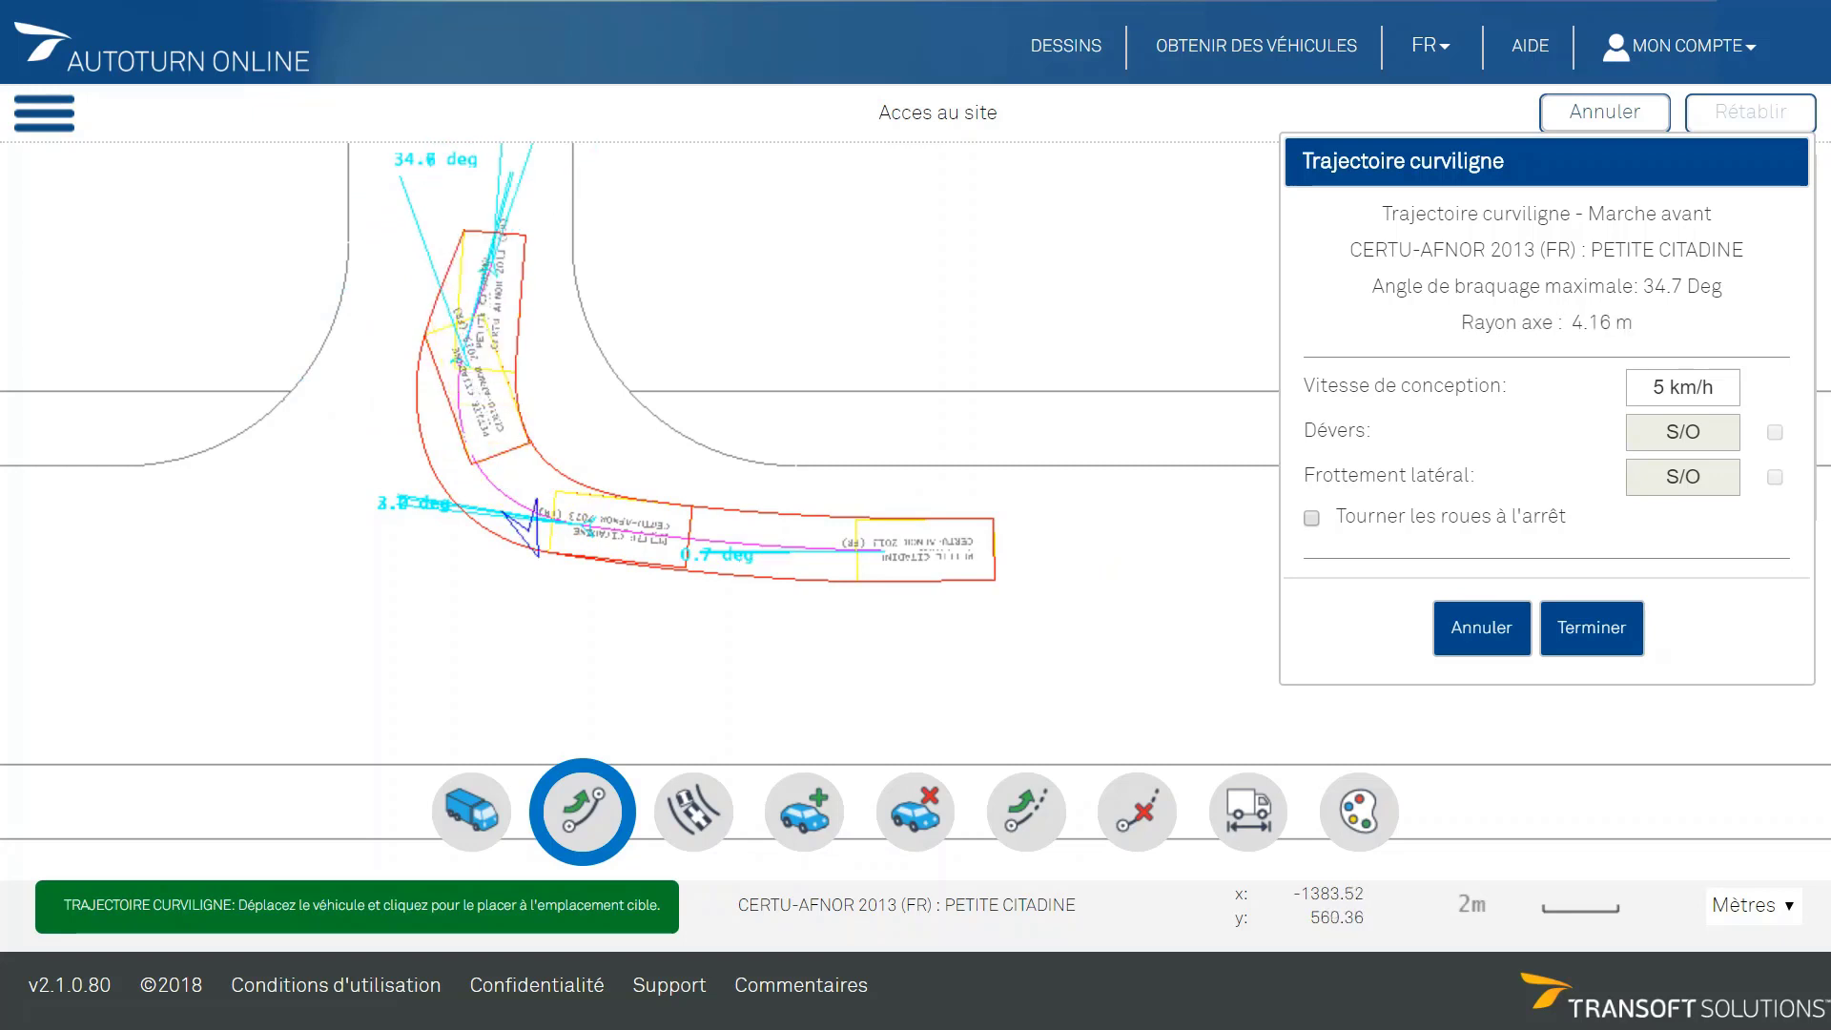
pyautogui.moveTo(493, 267); pyautogui.dragTo(394, 610, button='middle')
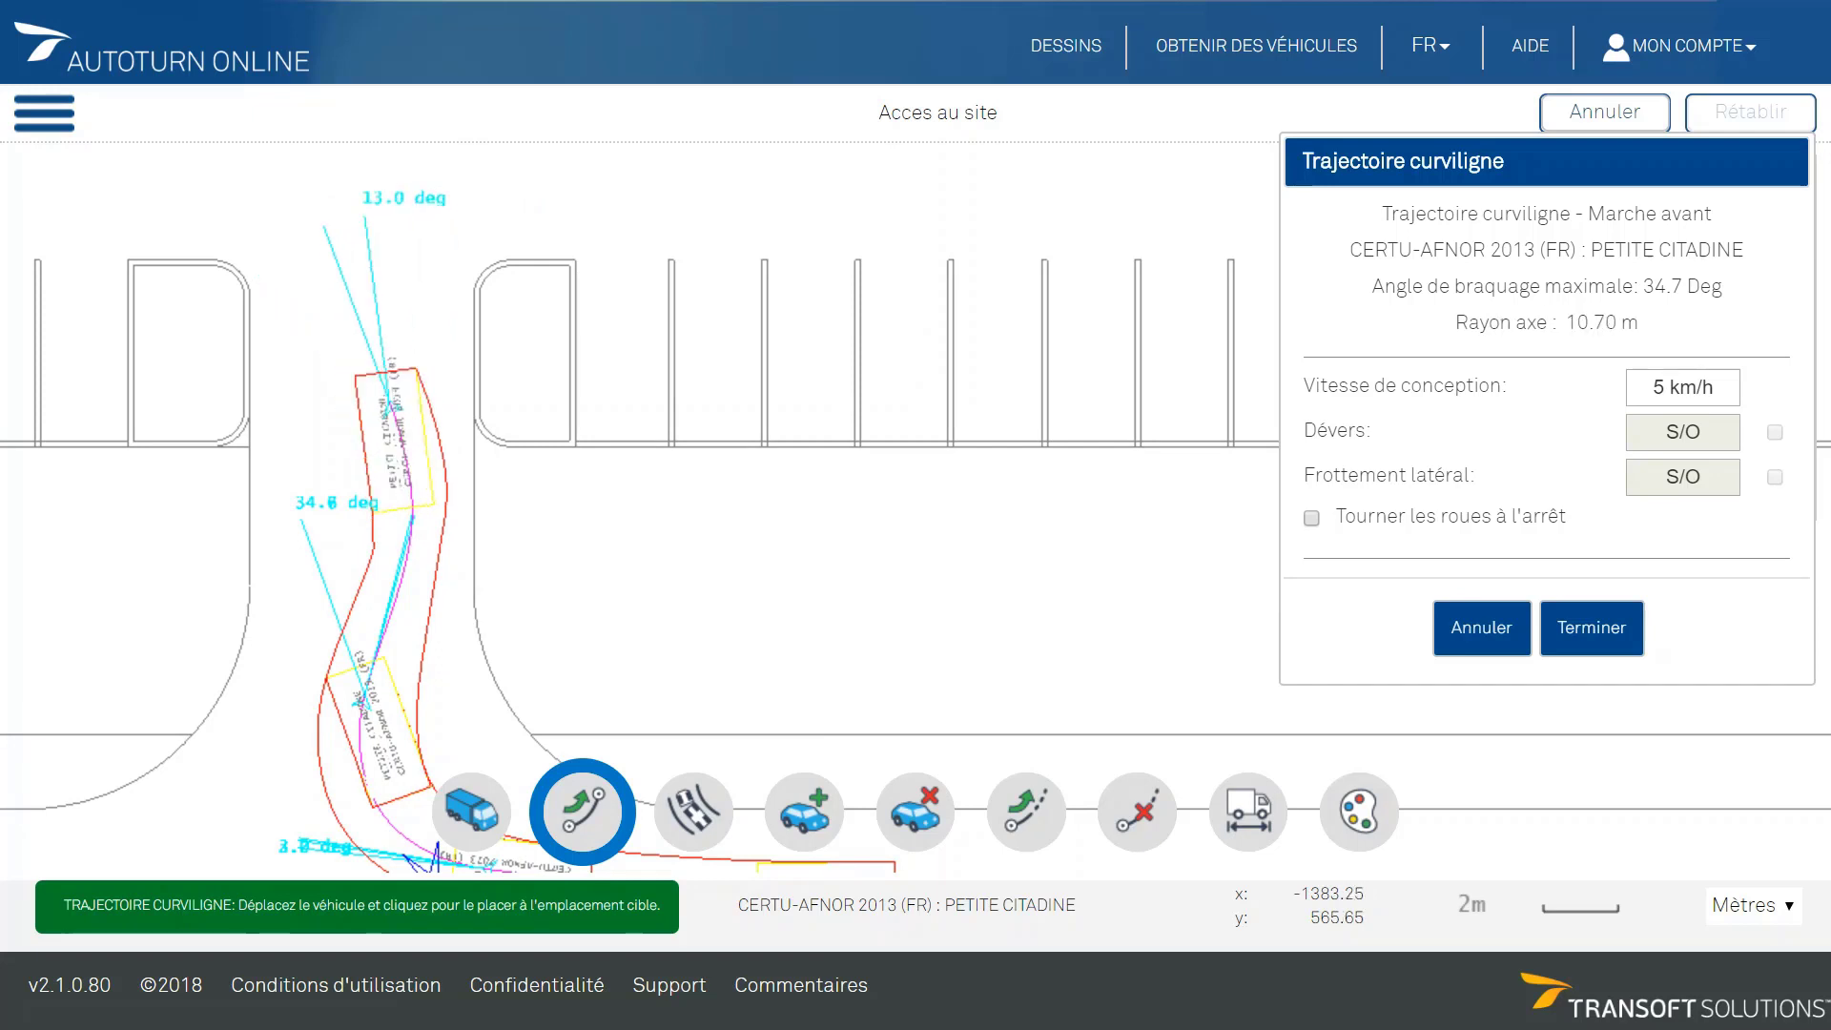
pyautogui.scroll(3, 405, 386)
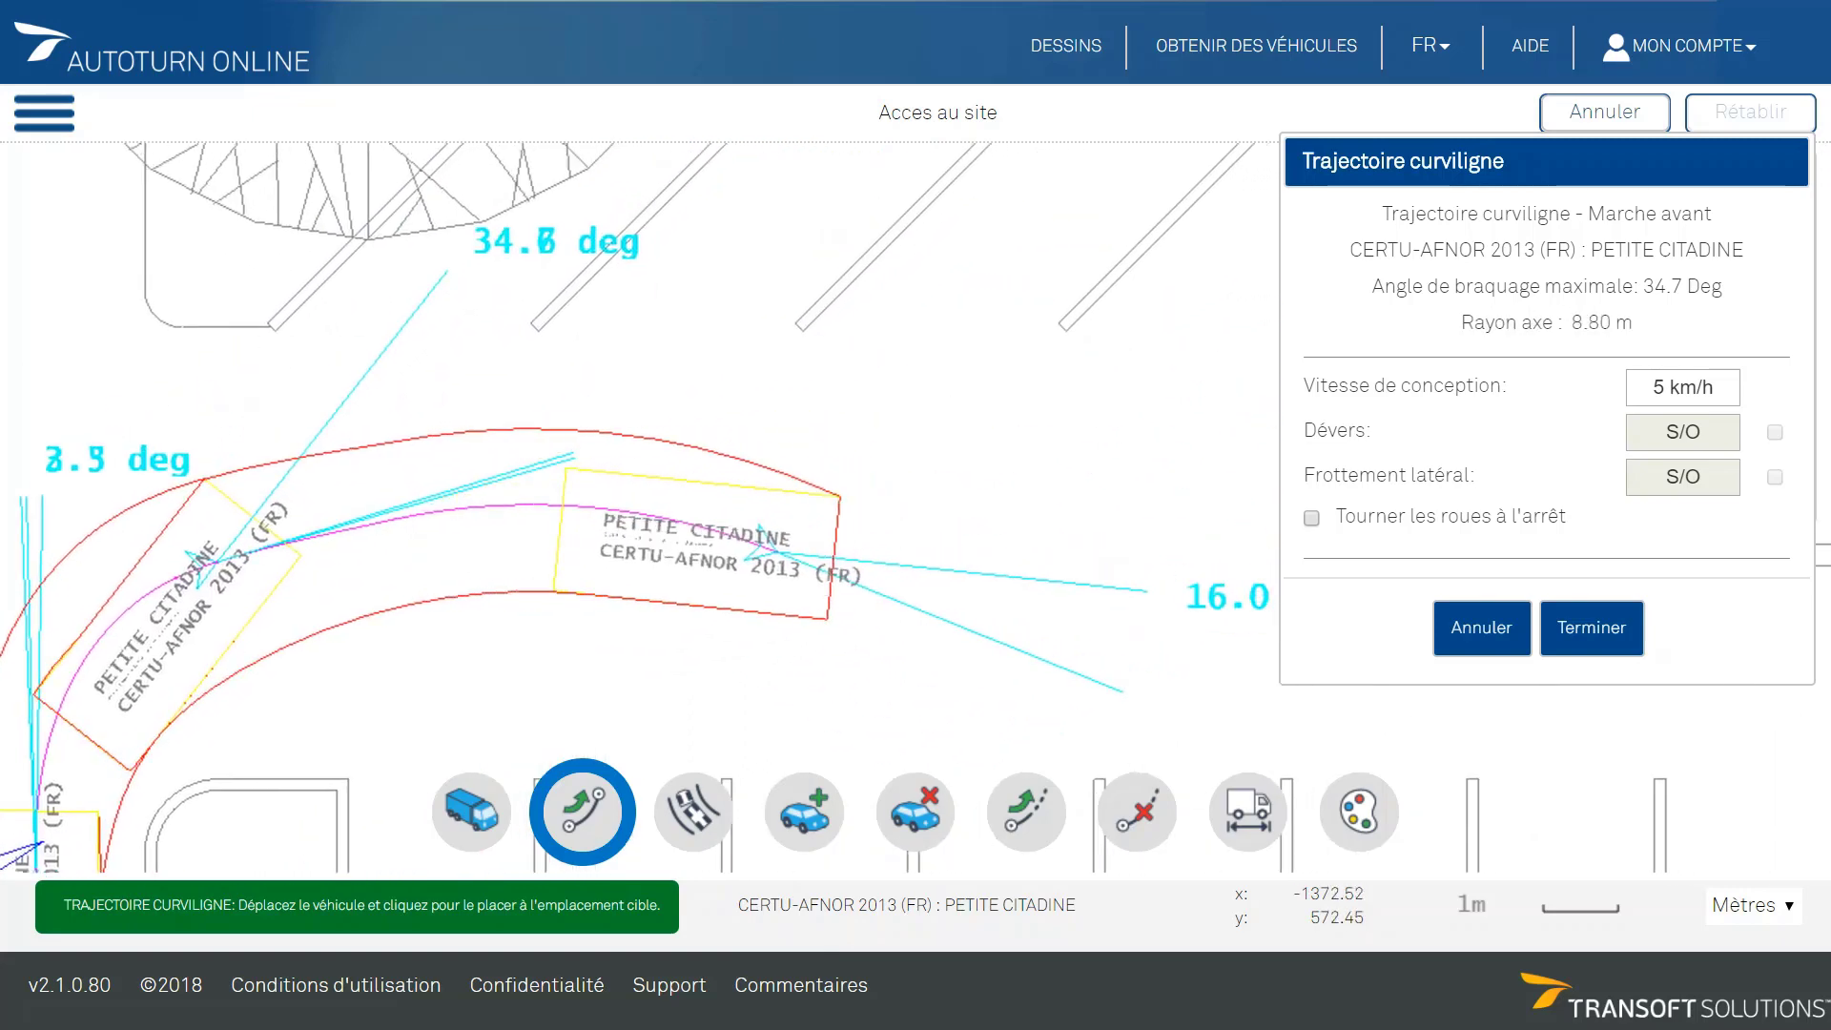
# Continue the path east along the parking aisle into an angled bay and finish the curvilinear path
pyautogui.click(721, 569)
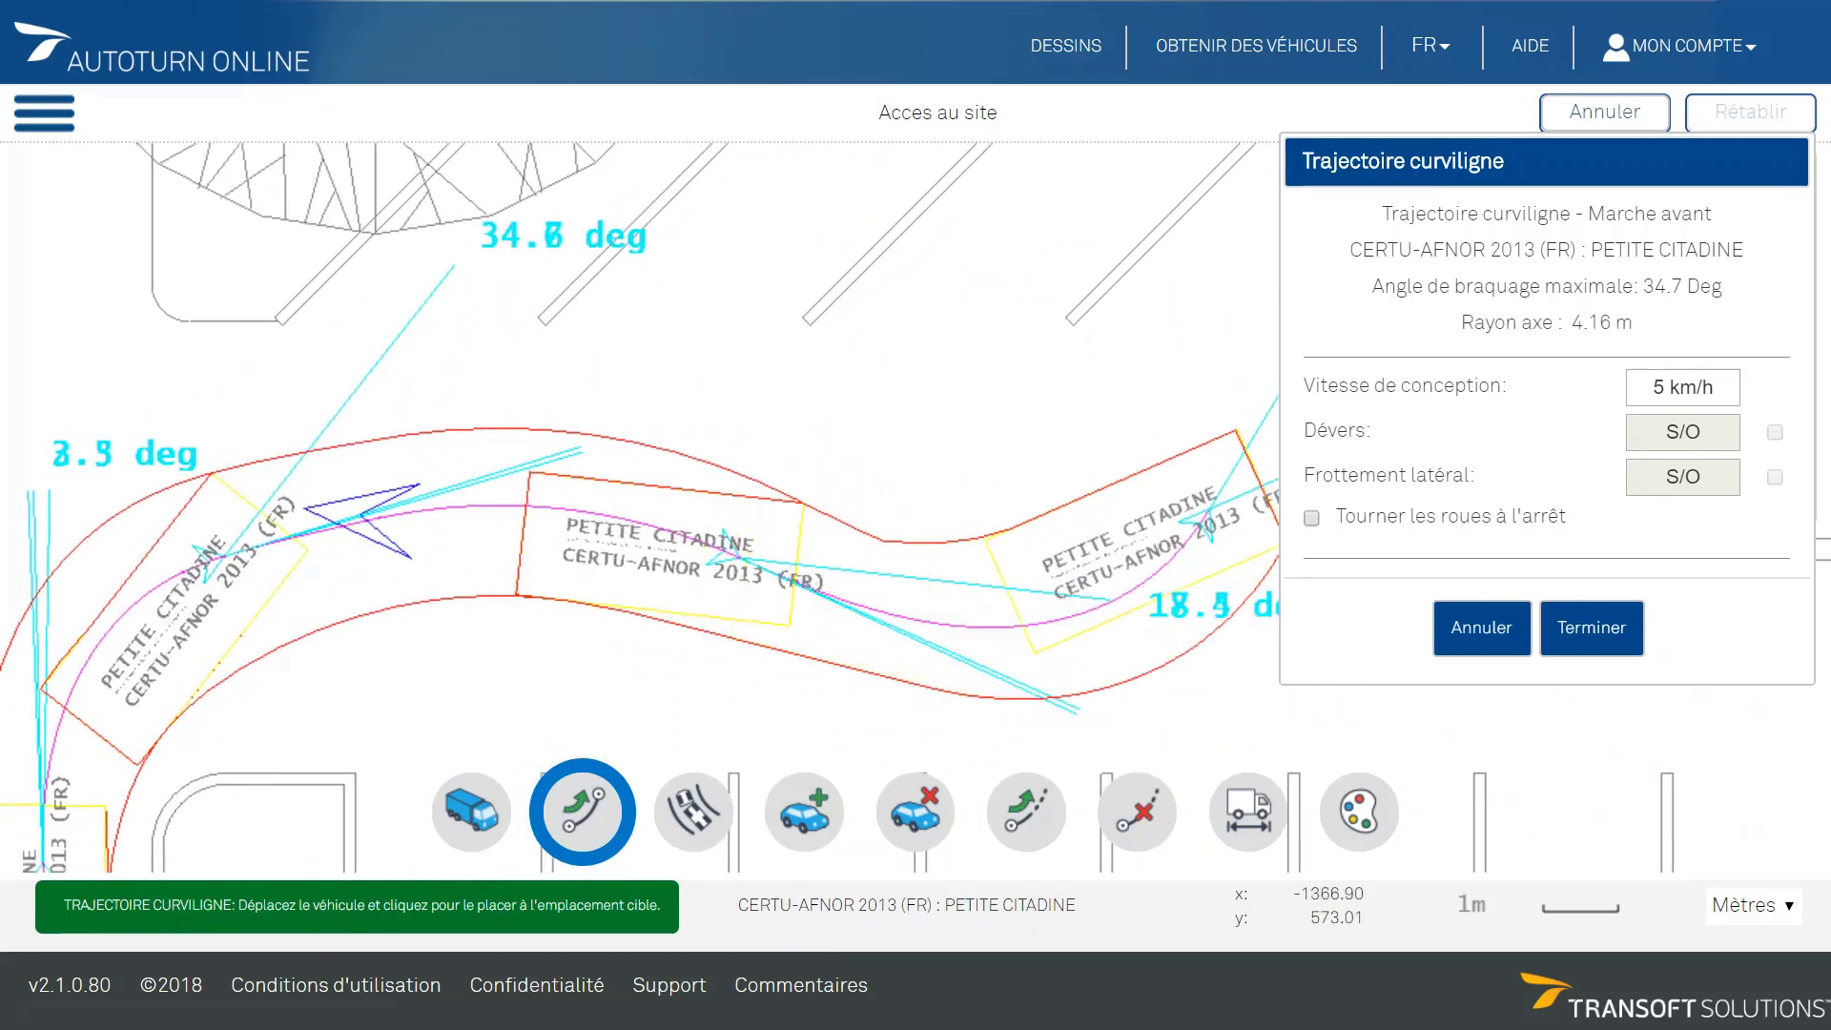
pyautogui.scroll(-2, 268, 697)
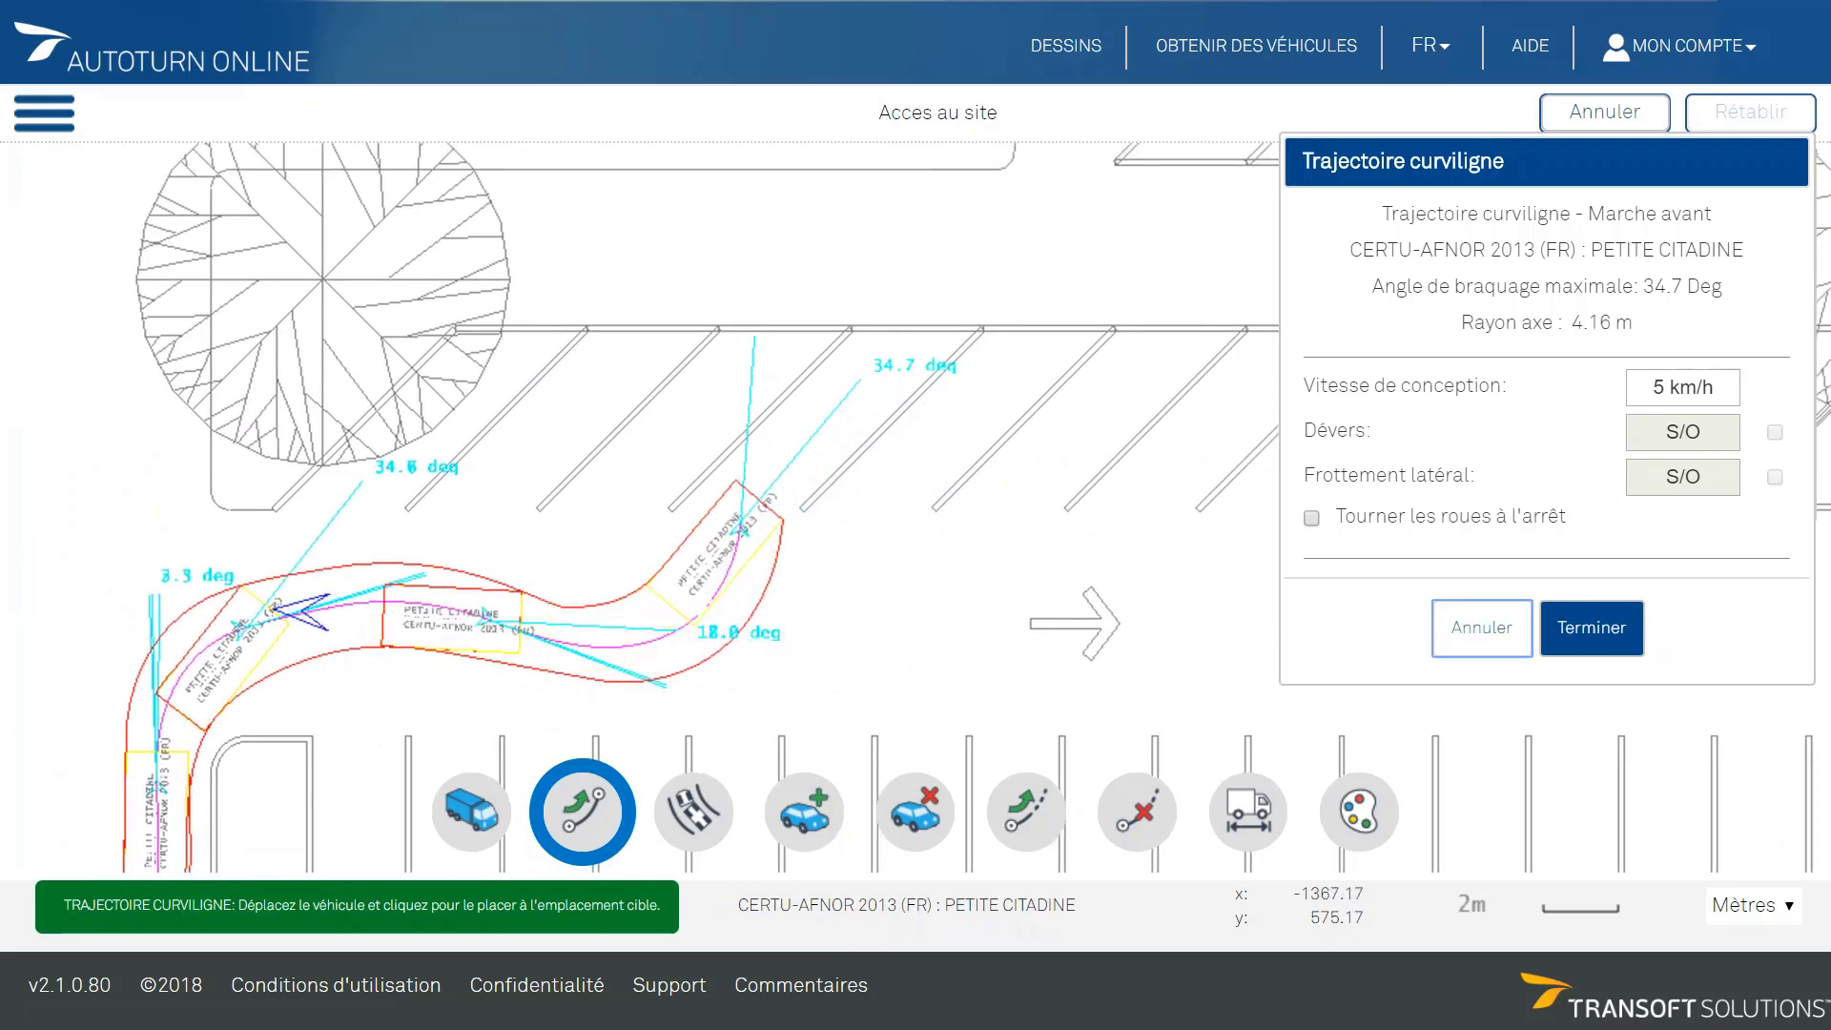
pyautogui.click(739, 524)
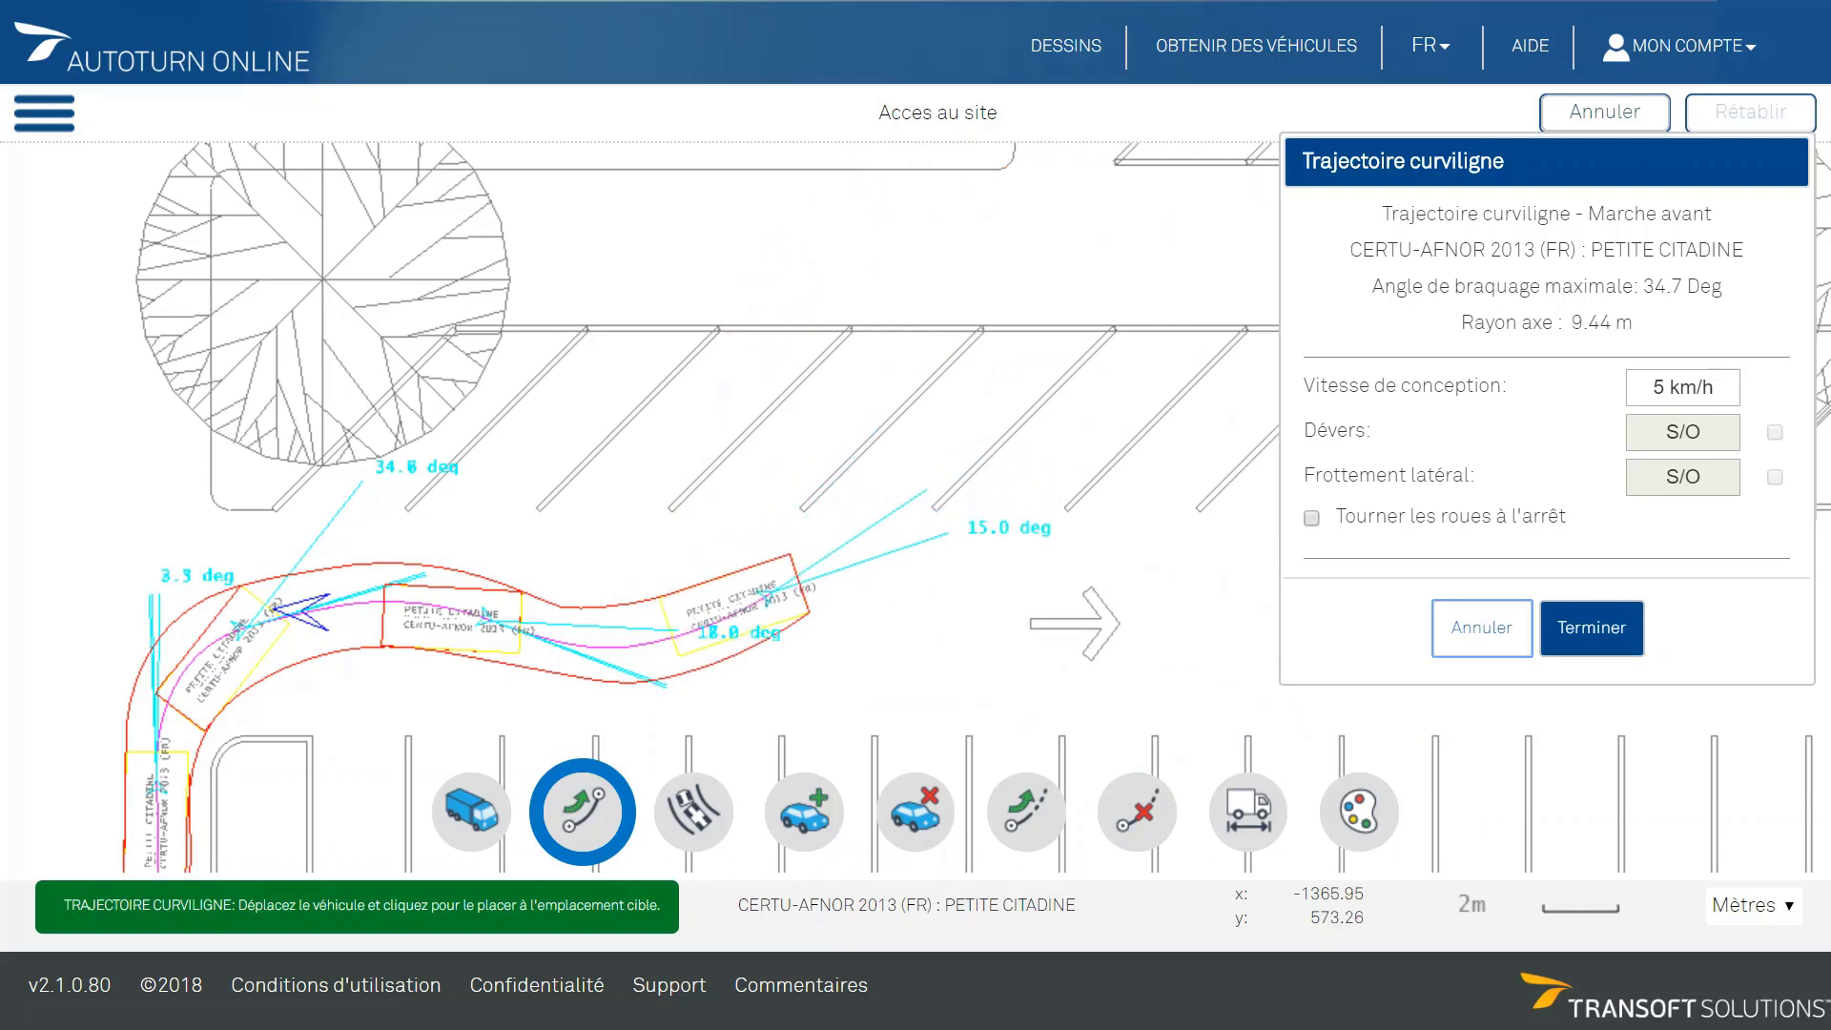
pyautogui.click(813, 575)
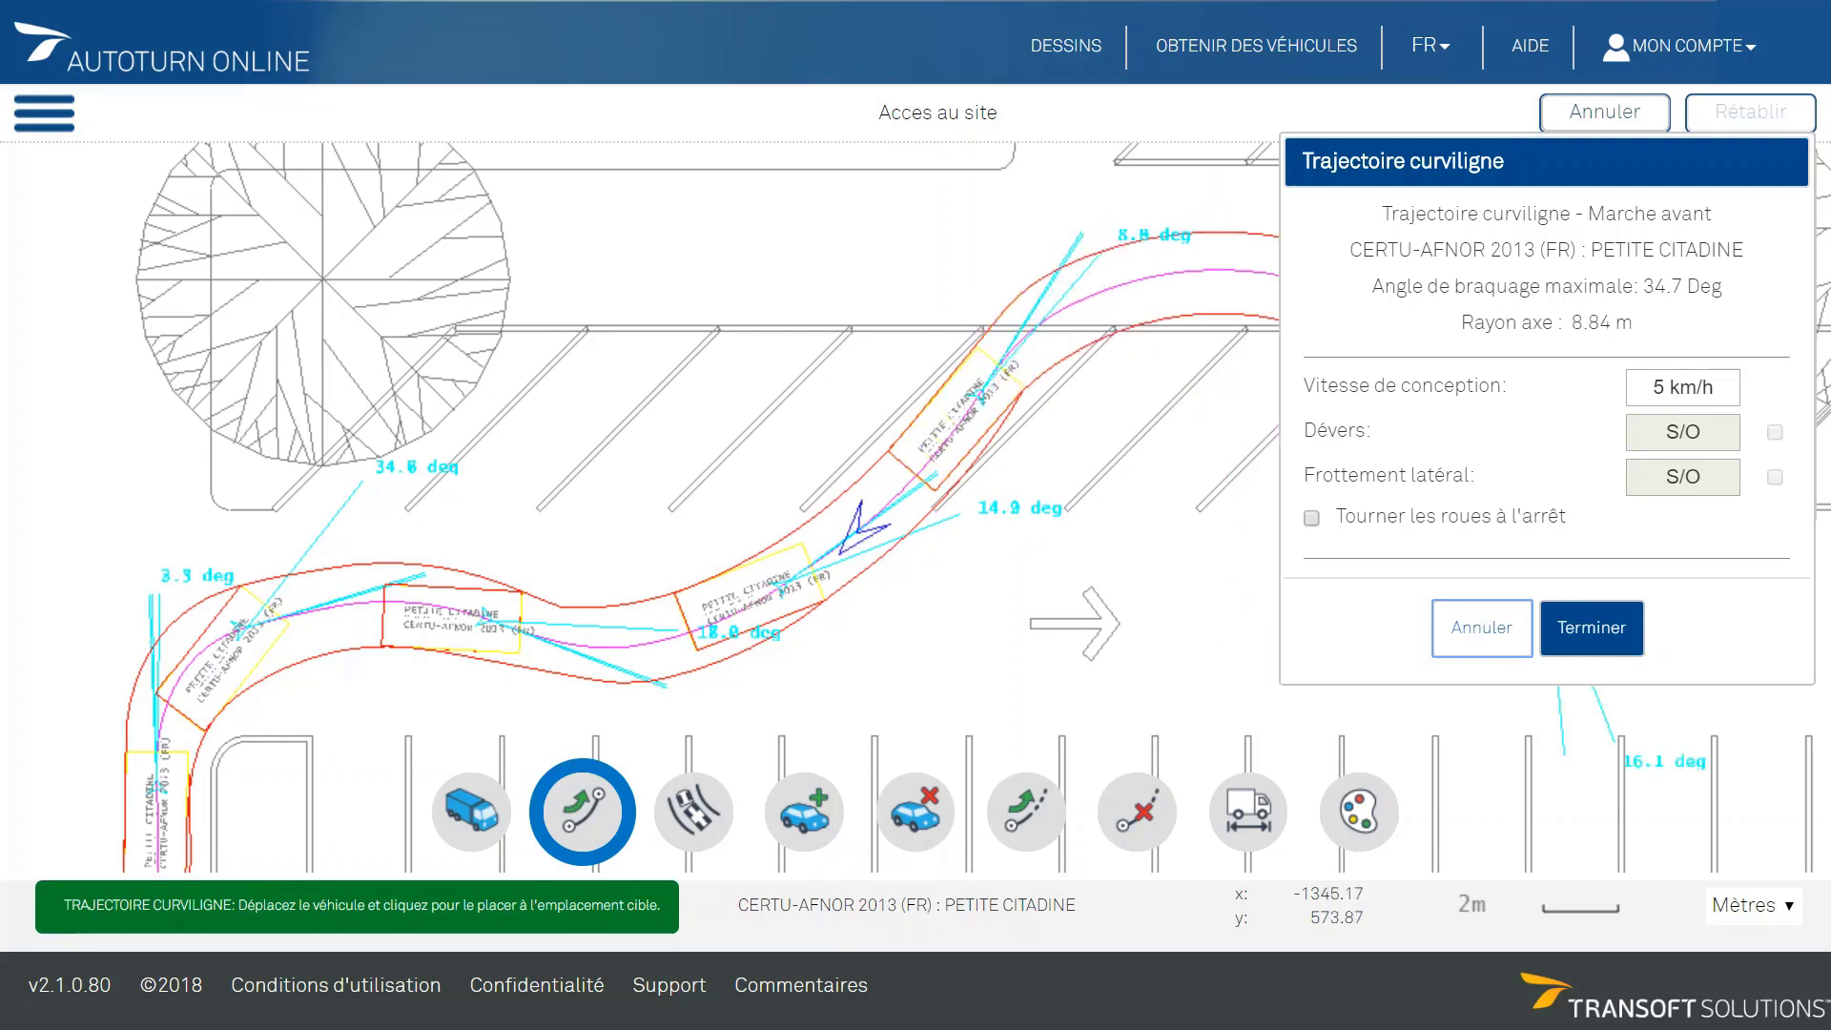
pyautogui.click(1591, 627)
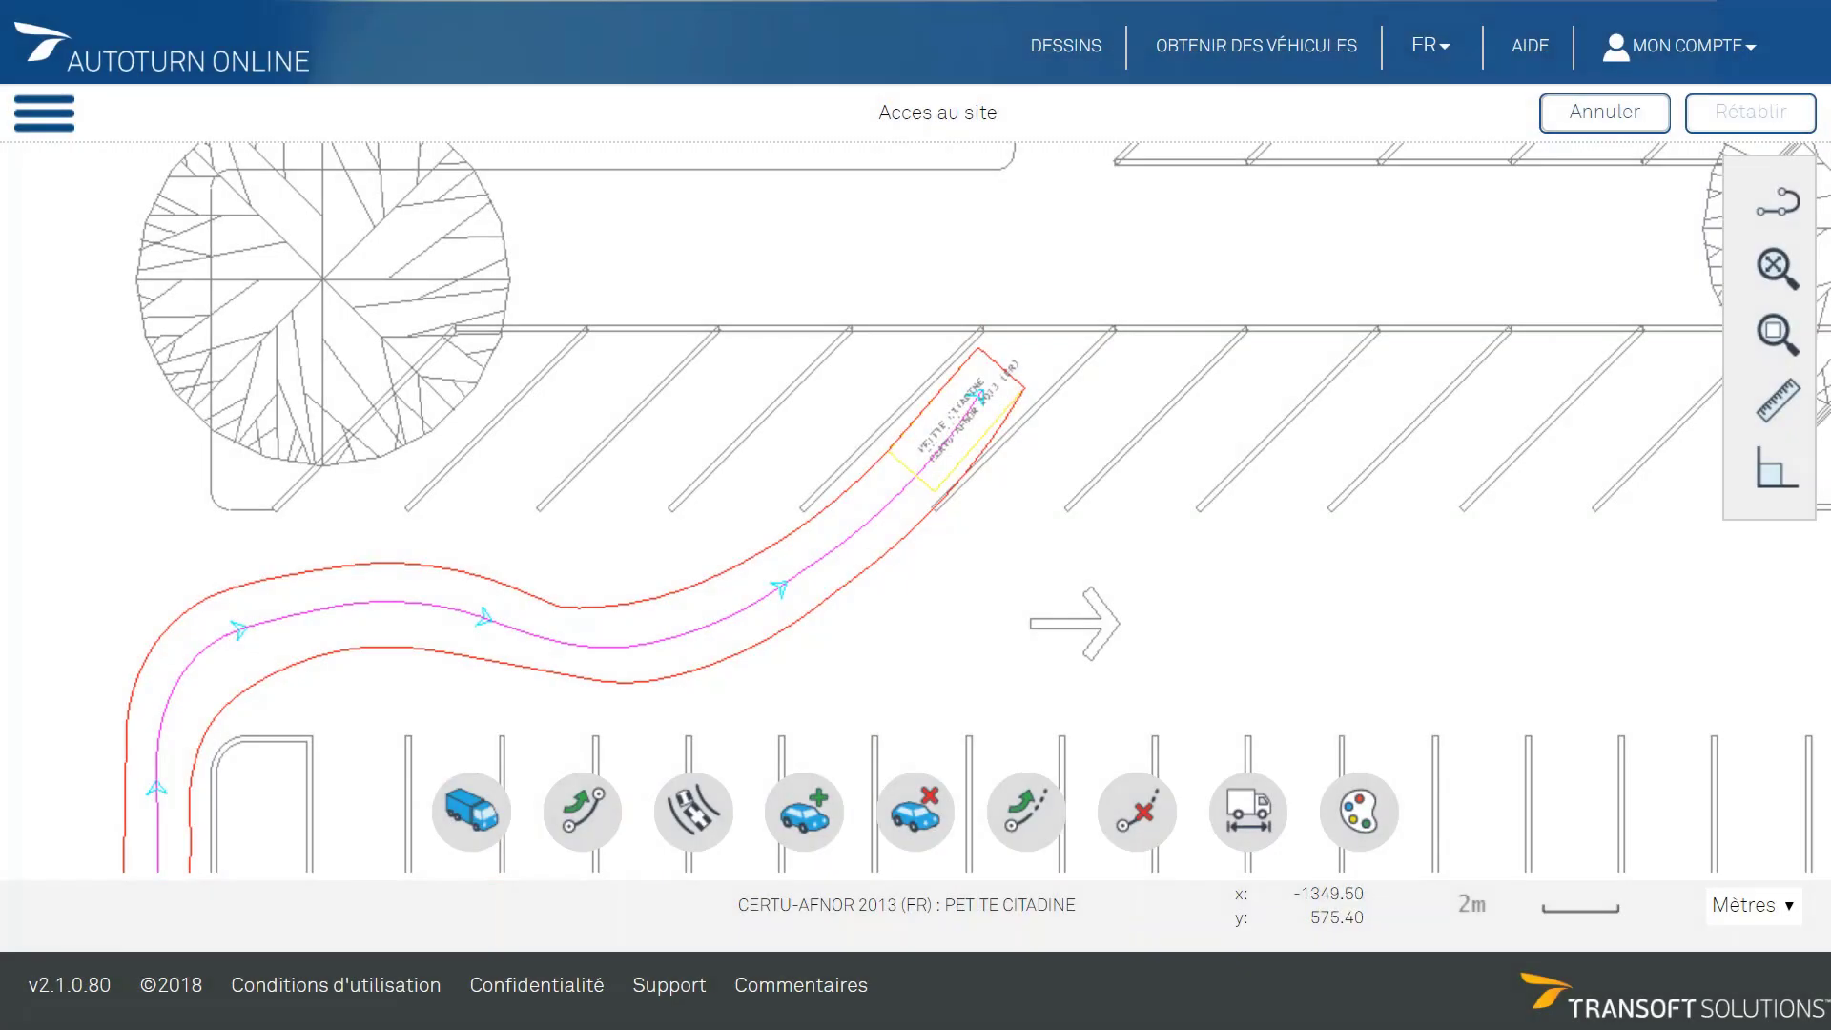
# Place the small car's dimensioned vehicle profile in the empty area east of the site
pyautogui.scroll(-1, 823, 546)
pyautogui.scroll(-1, 844, 553)
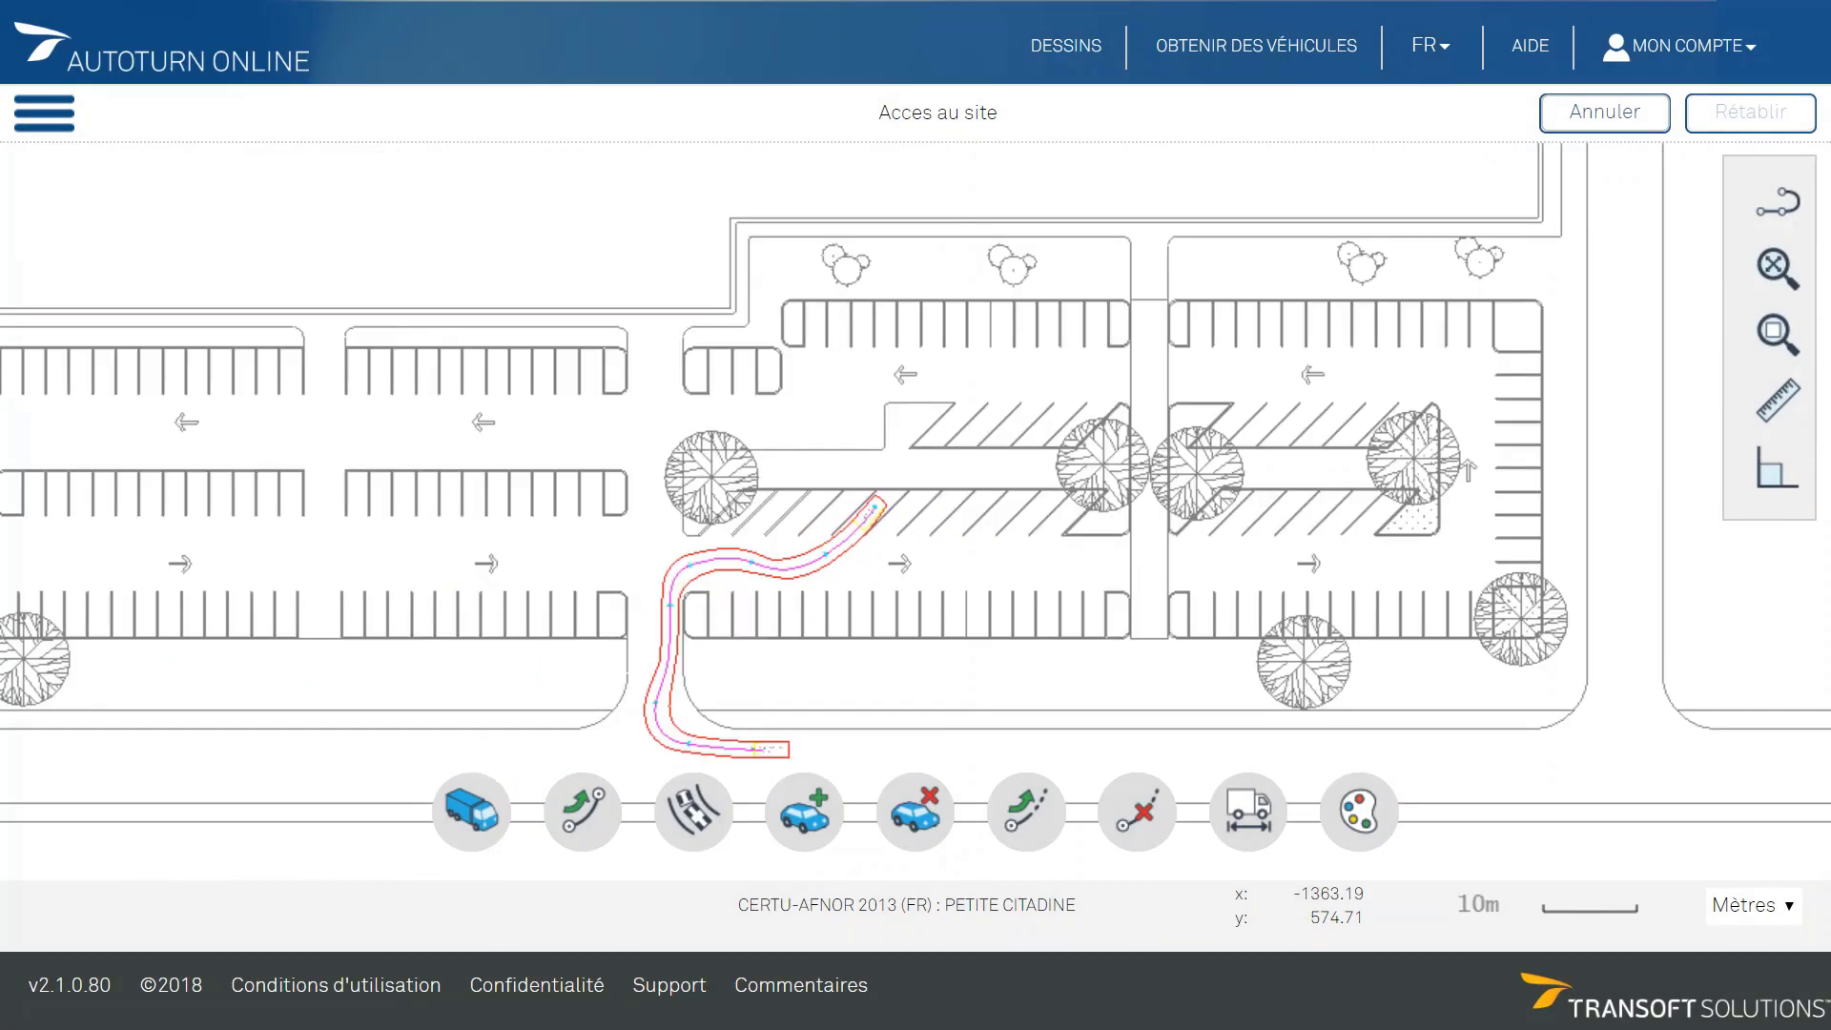
pyautogui.scroll(-1, 851, 547)
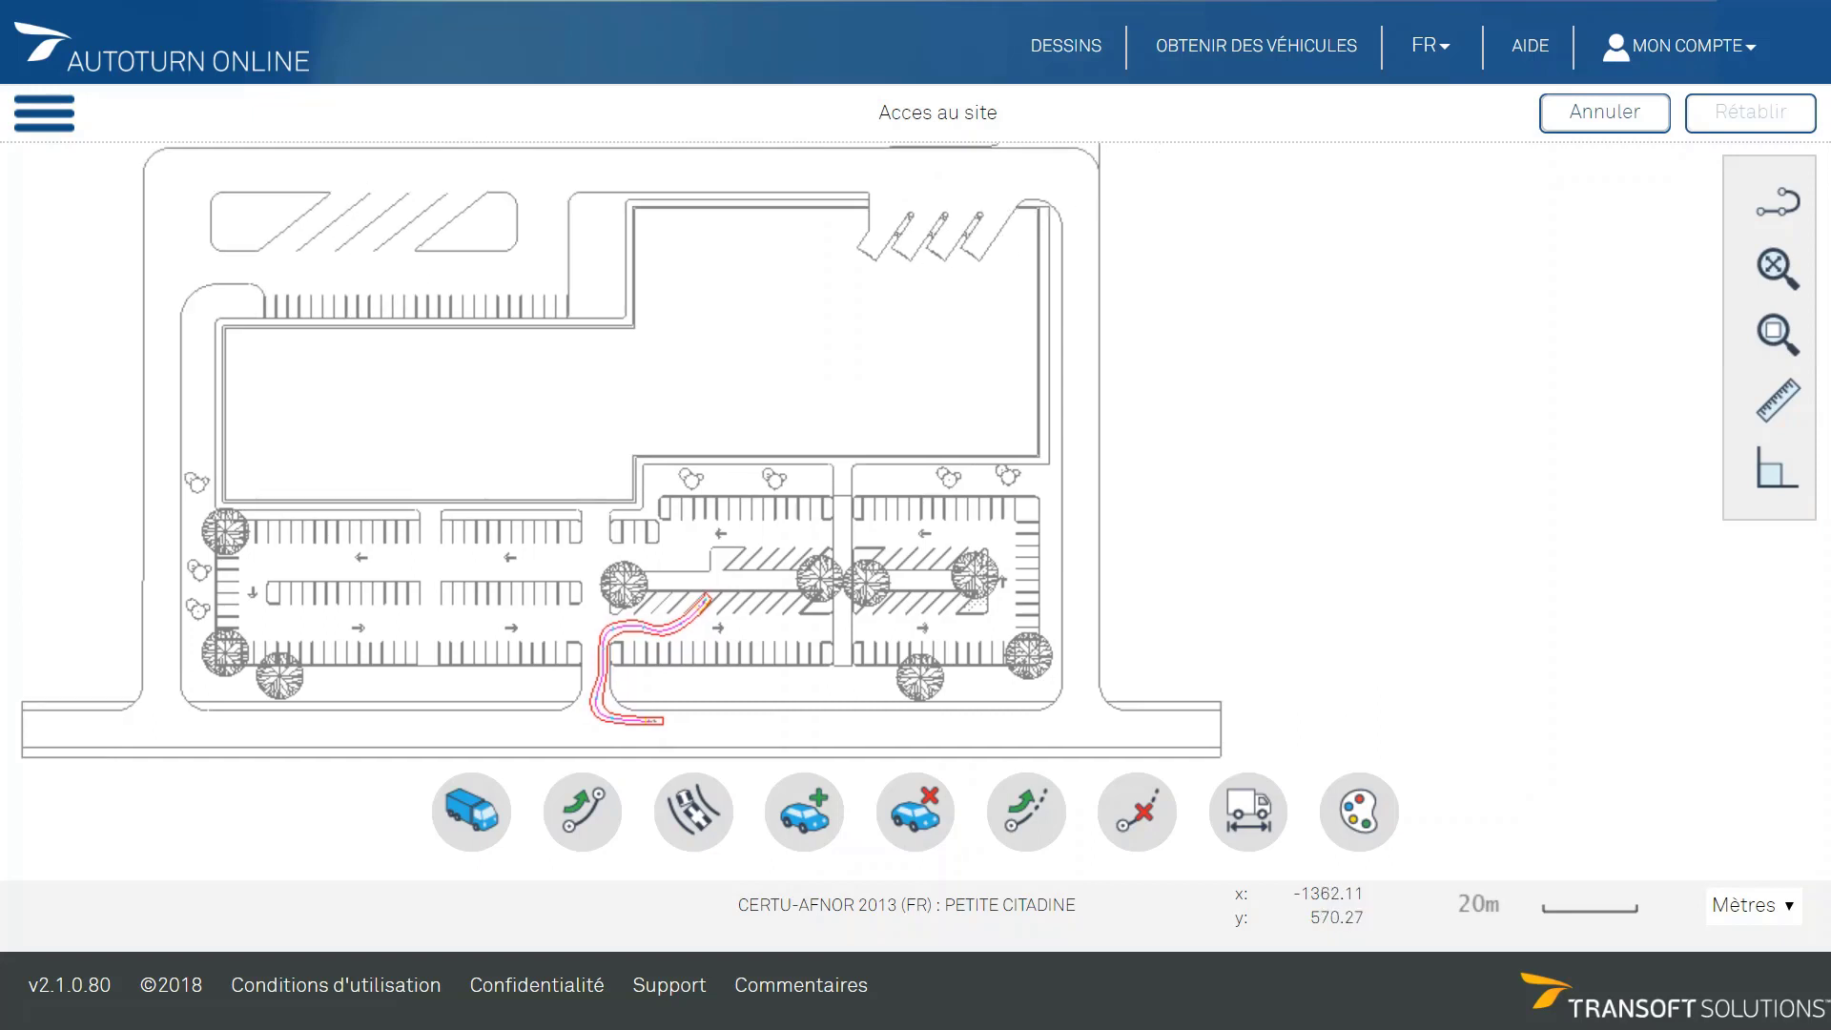
pyautogui.scroll(-1, 558, 678)
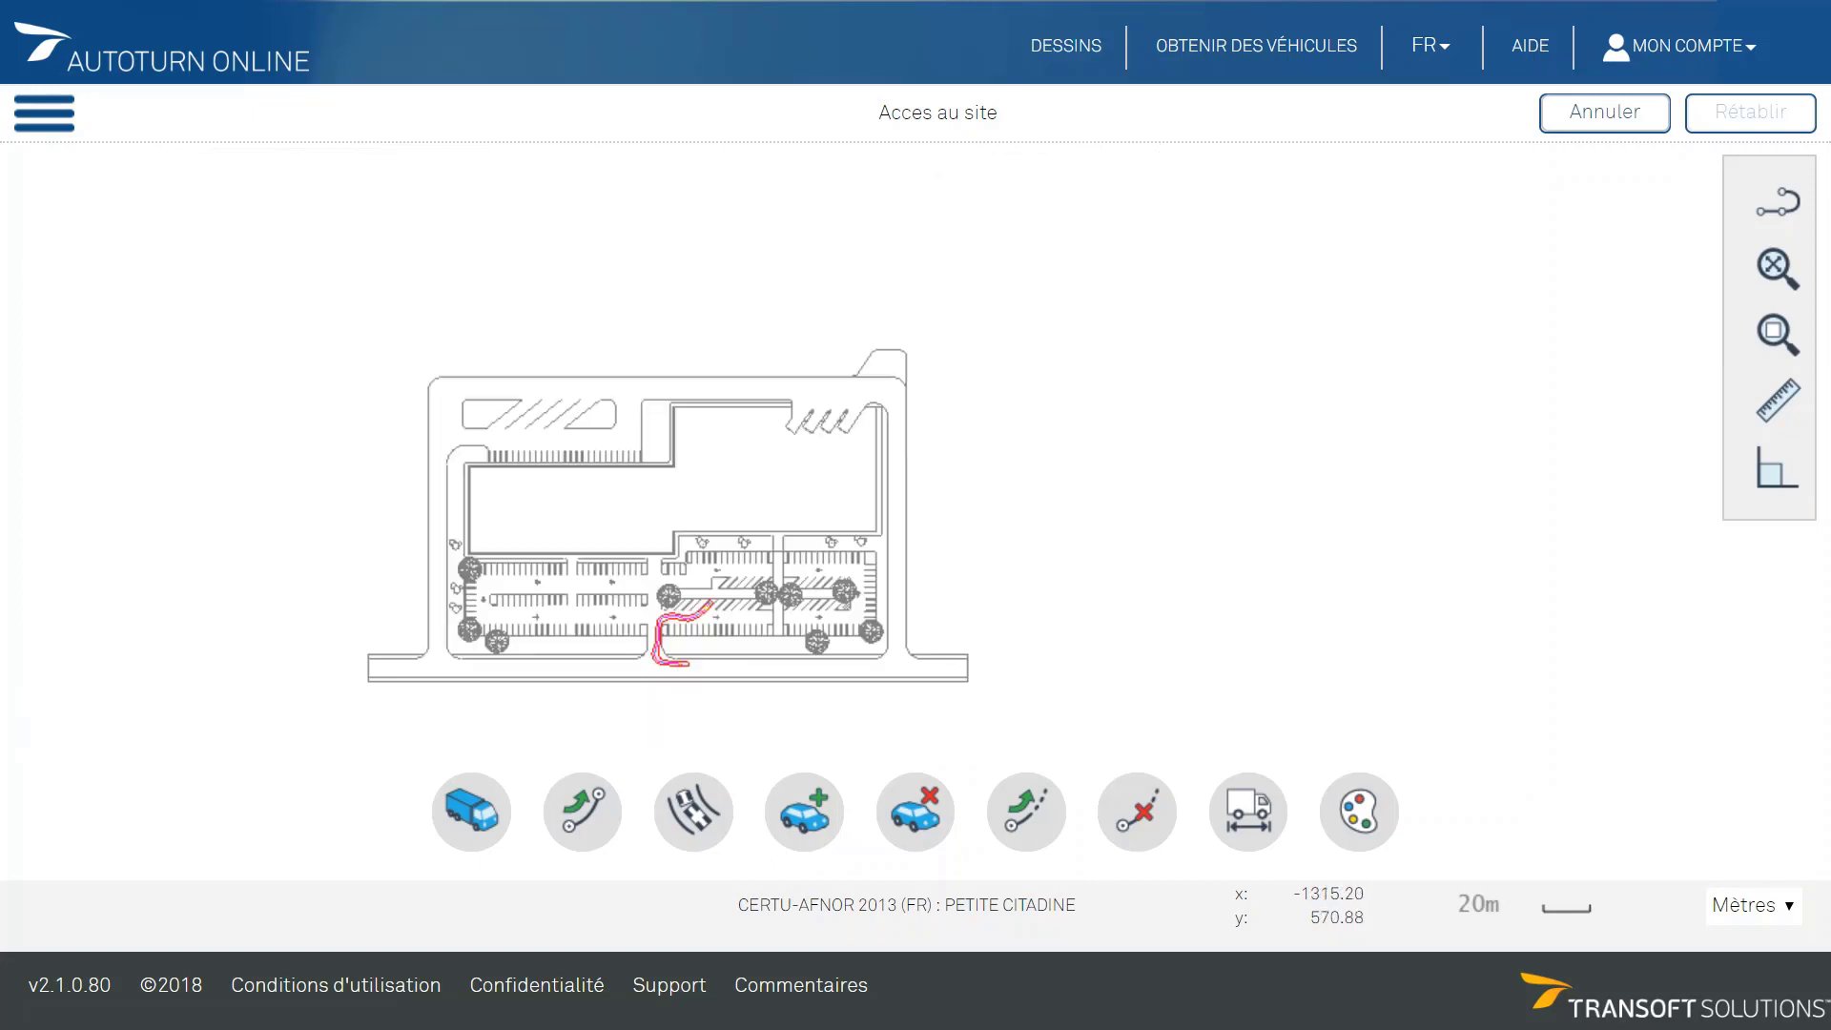
pyautogui.scroll(1, 727, 634)
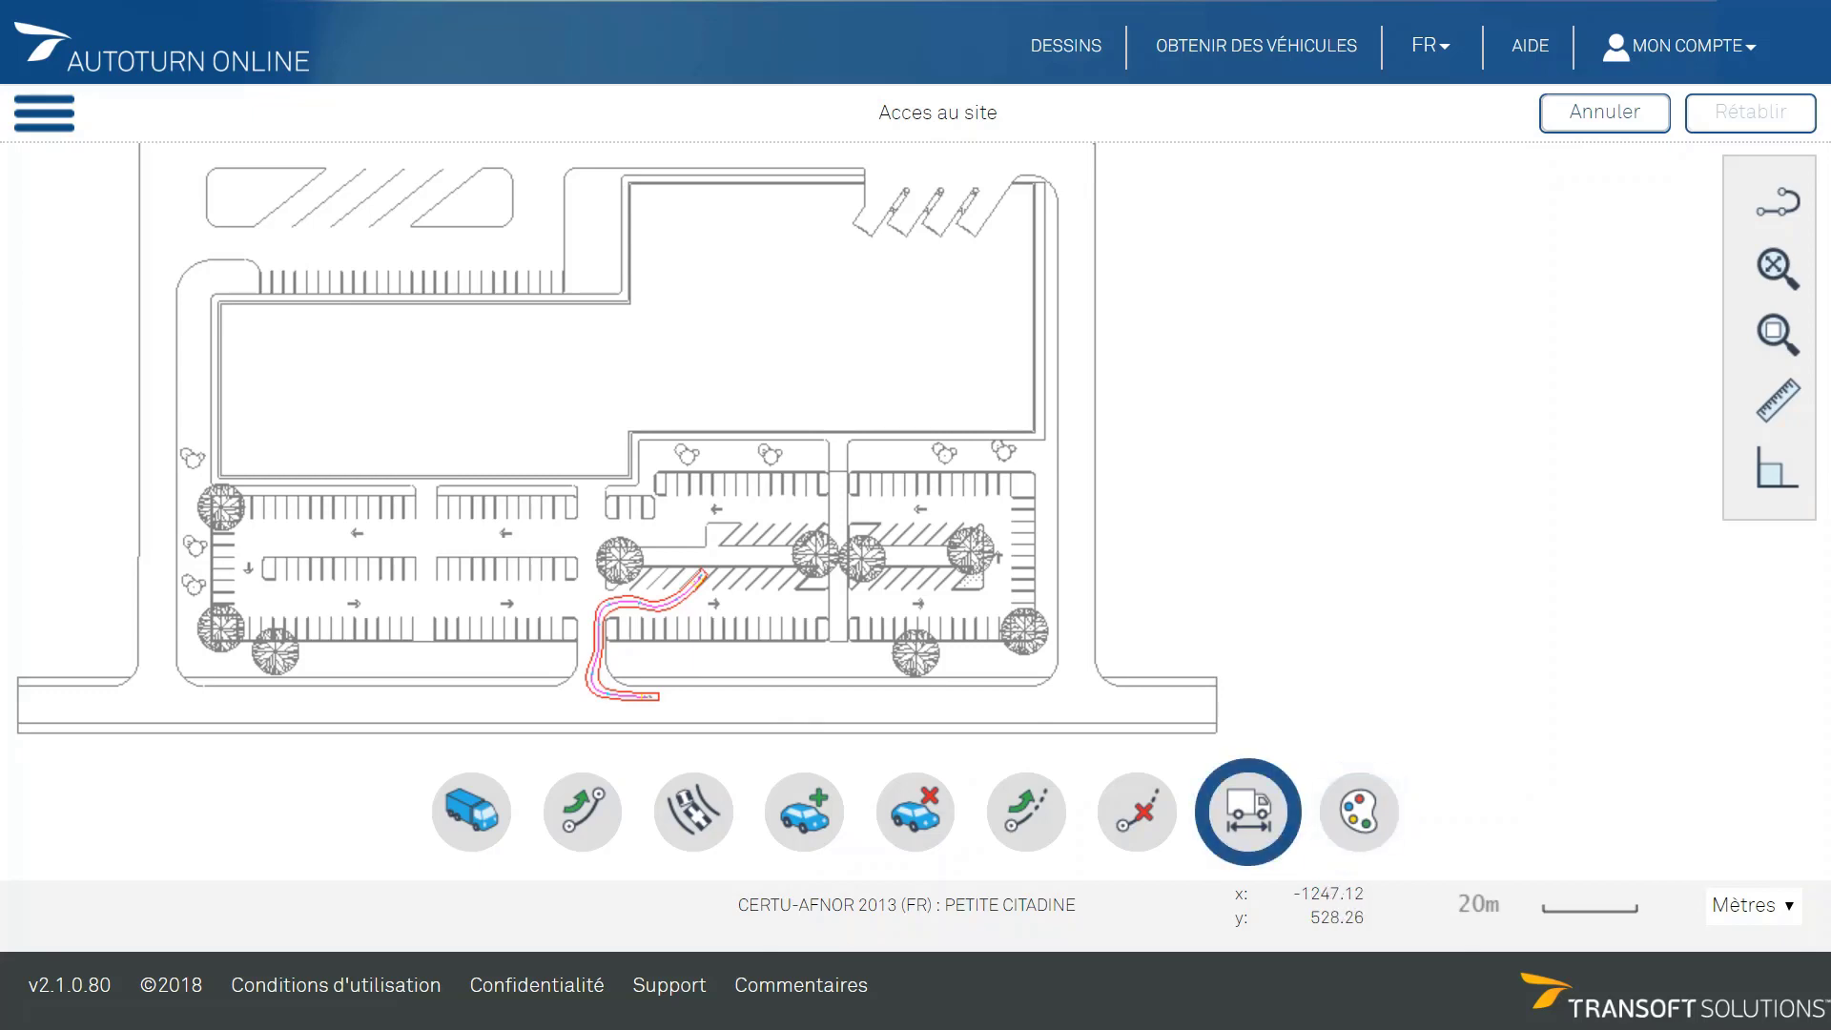
pyautogui.click(1232, 814)
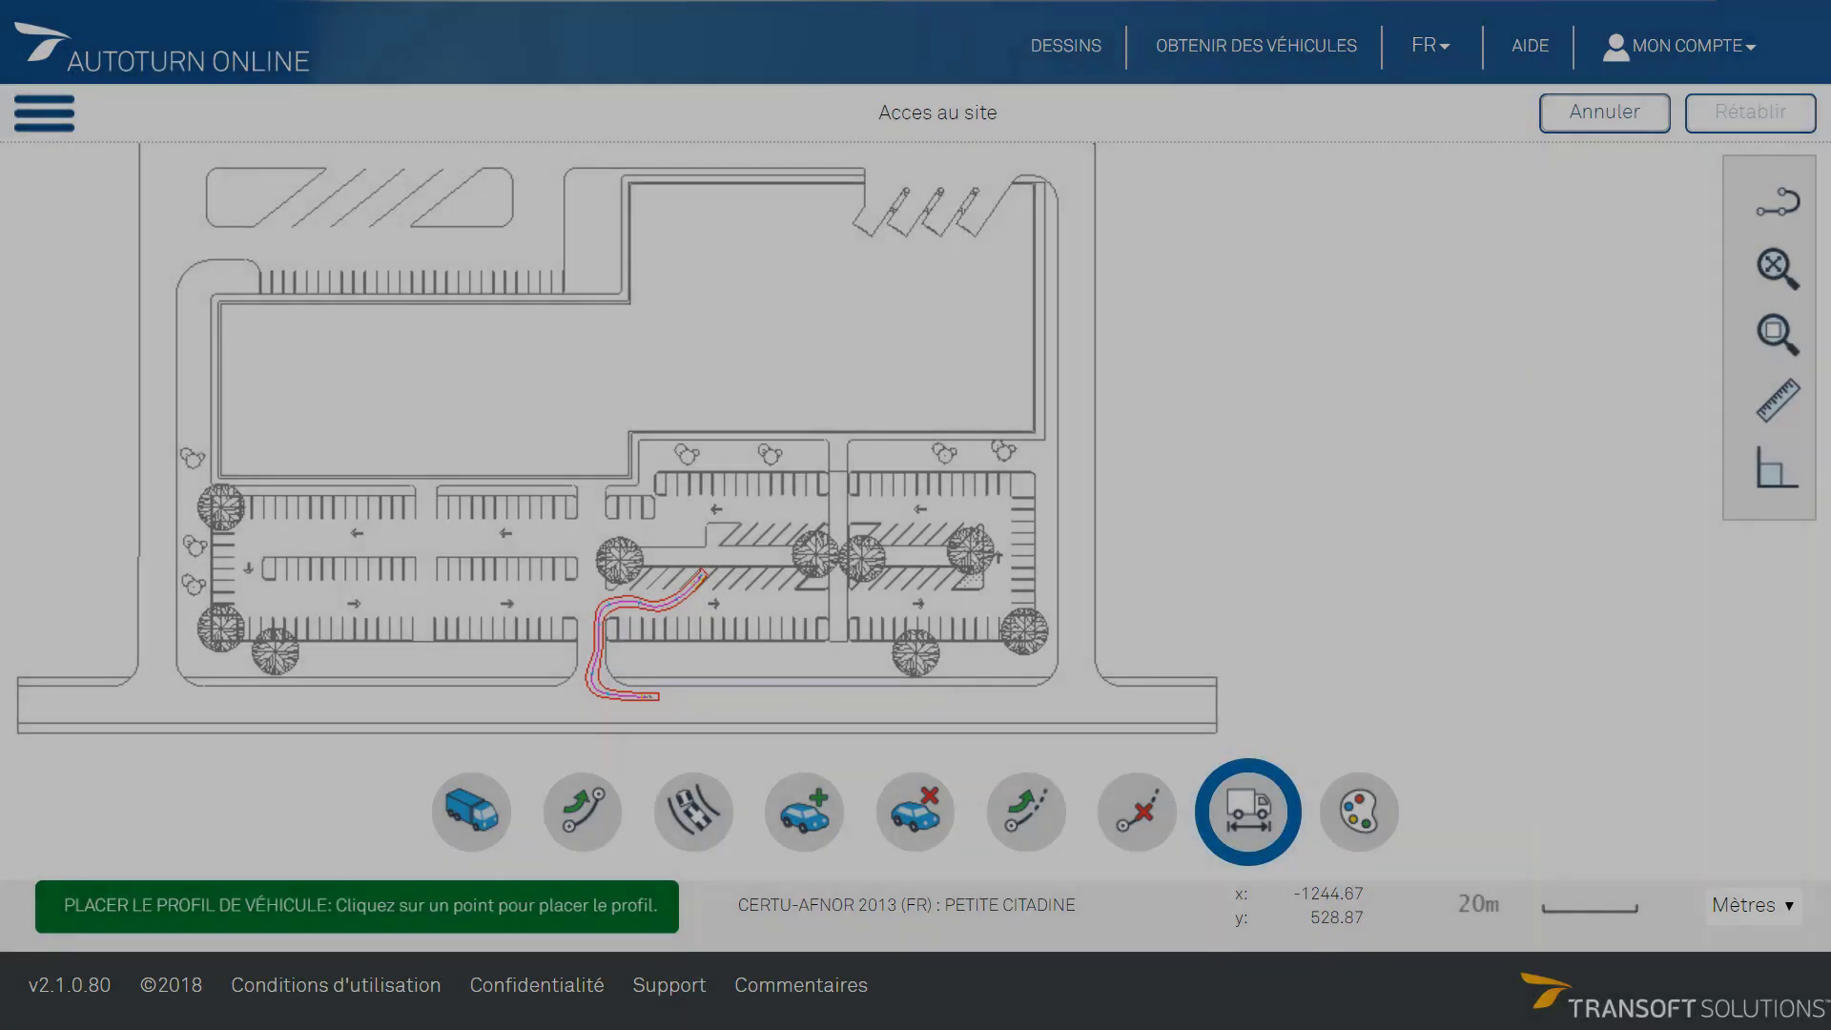
pyautogui.scroll(3, 1179, 597)
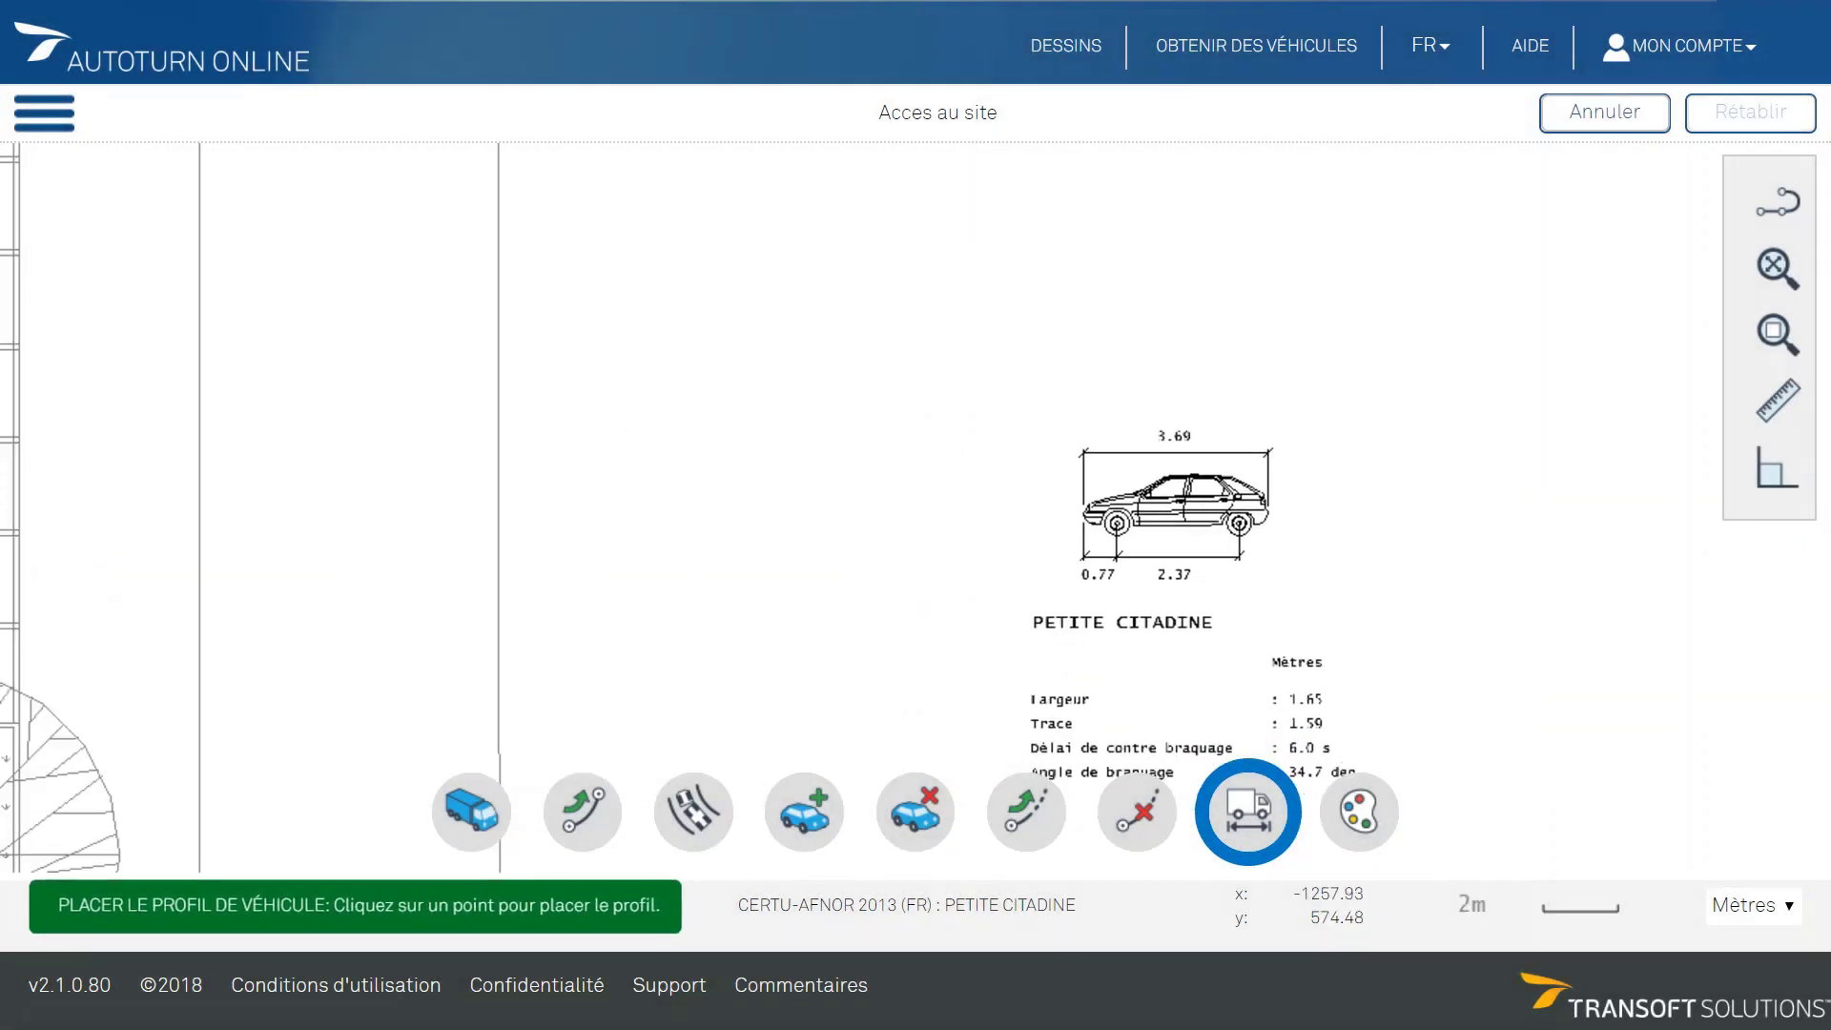
pyautogui.click(1180, 551)
pyautogui.scroll(-3, 1275, 551)
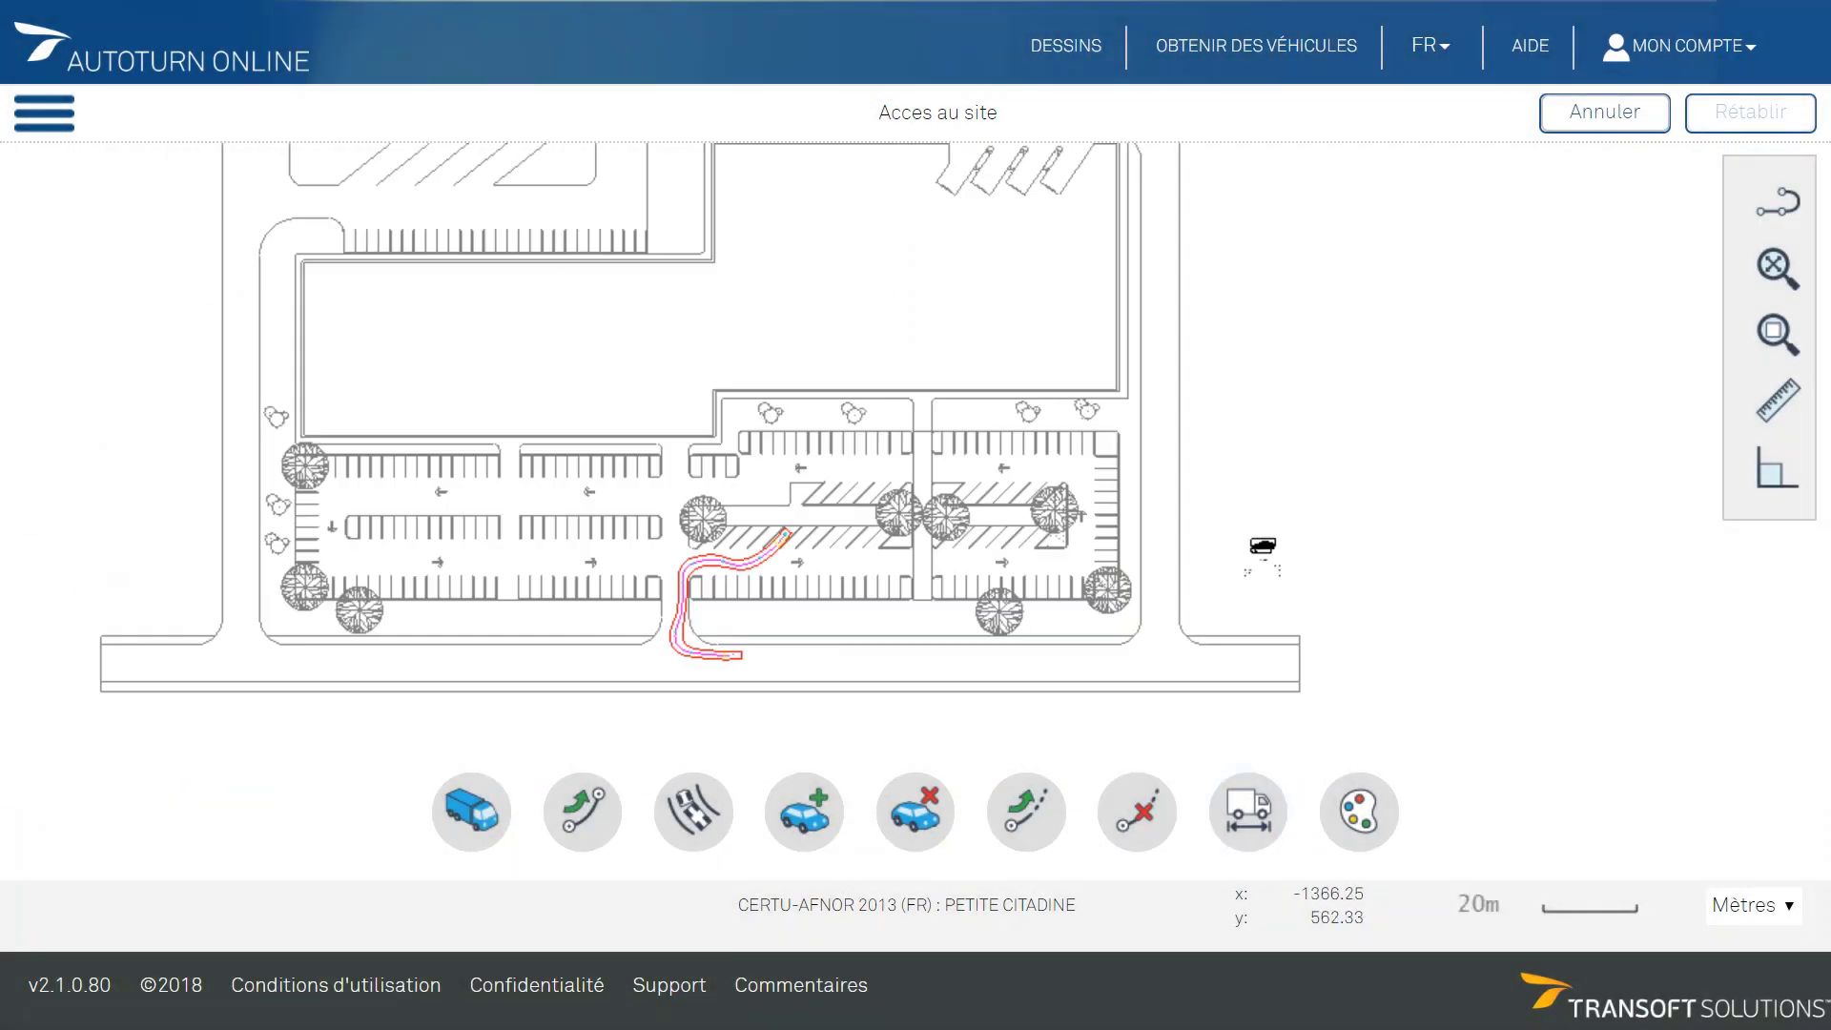
# Search the vehicle library for "bus" and make AUTOBUS ARTICULE 1 from CERTU-AFNOR 2013 (FR) the current vehicle
pyautogui.moveTo(1141, 197); pyautogui.dragTo(982, 581)
pyautogui.scroll(1, 981, 581)
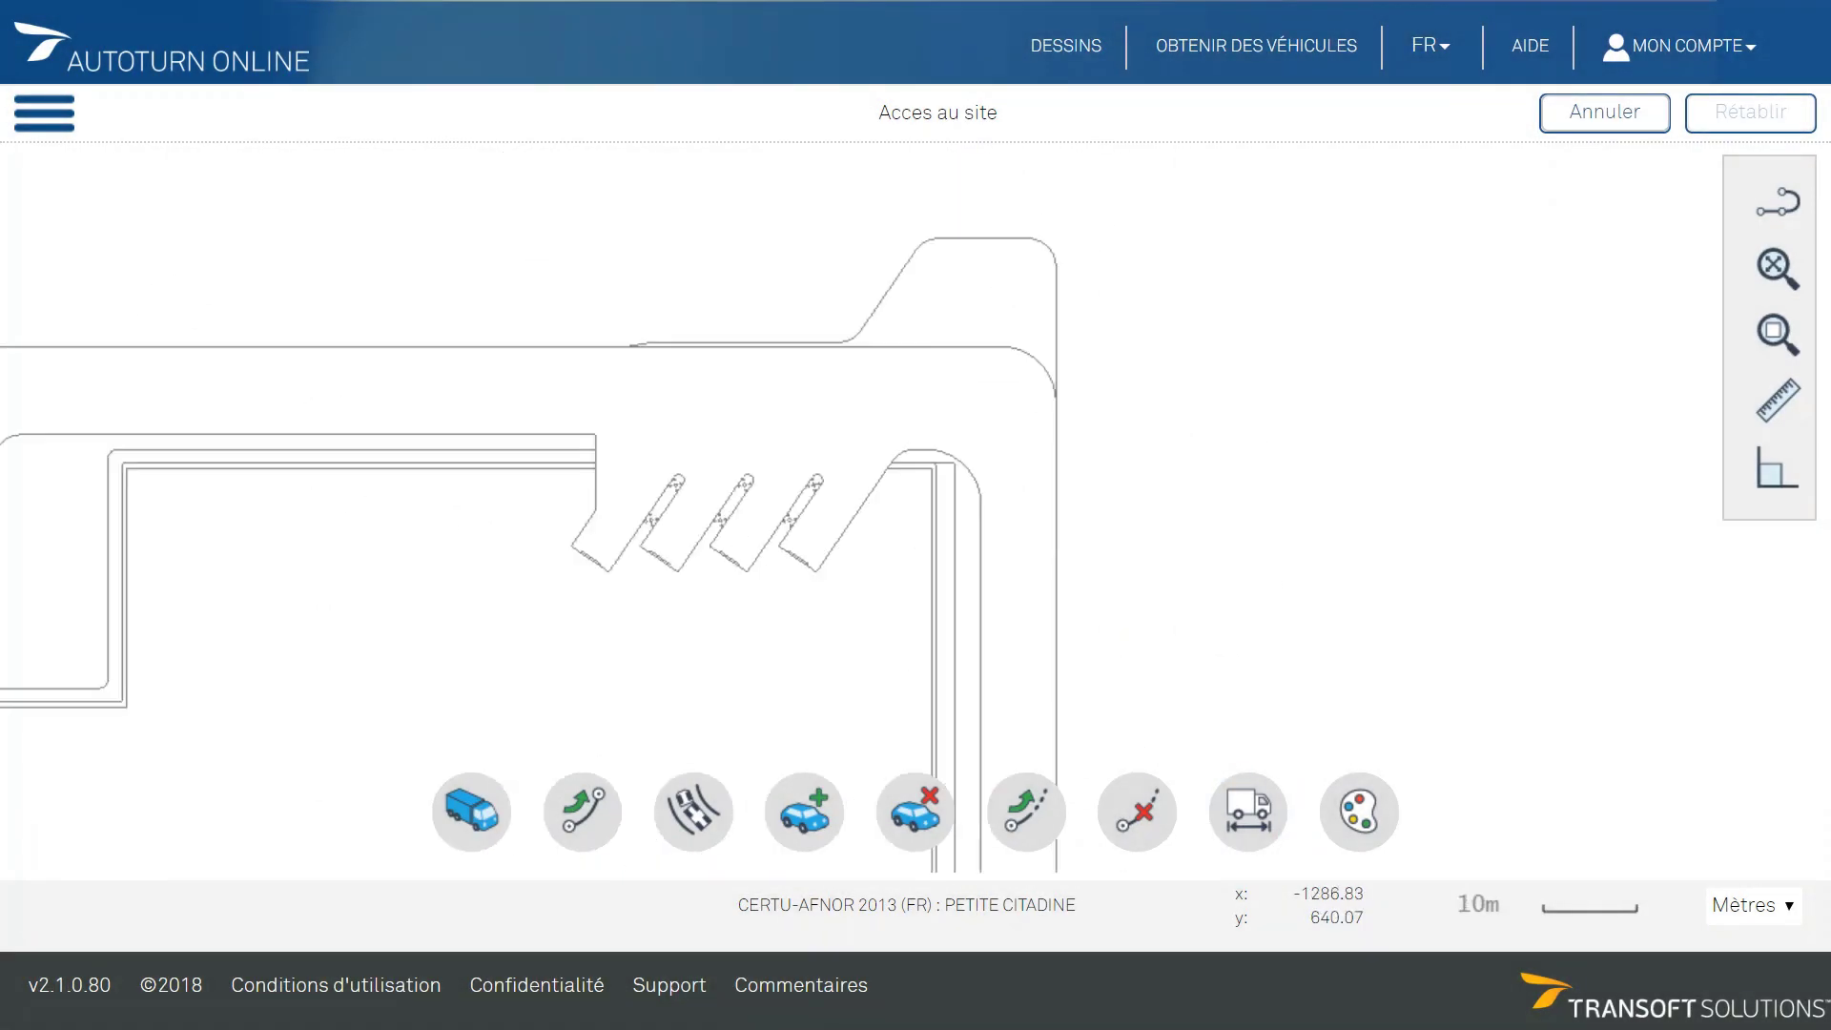
pyautogui.scroll(-1, 905, 537)
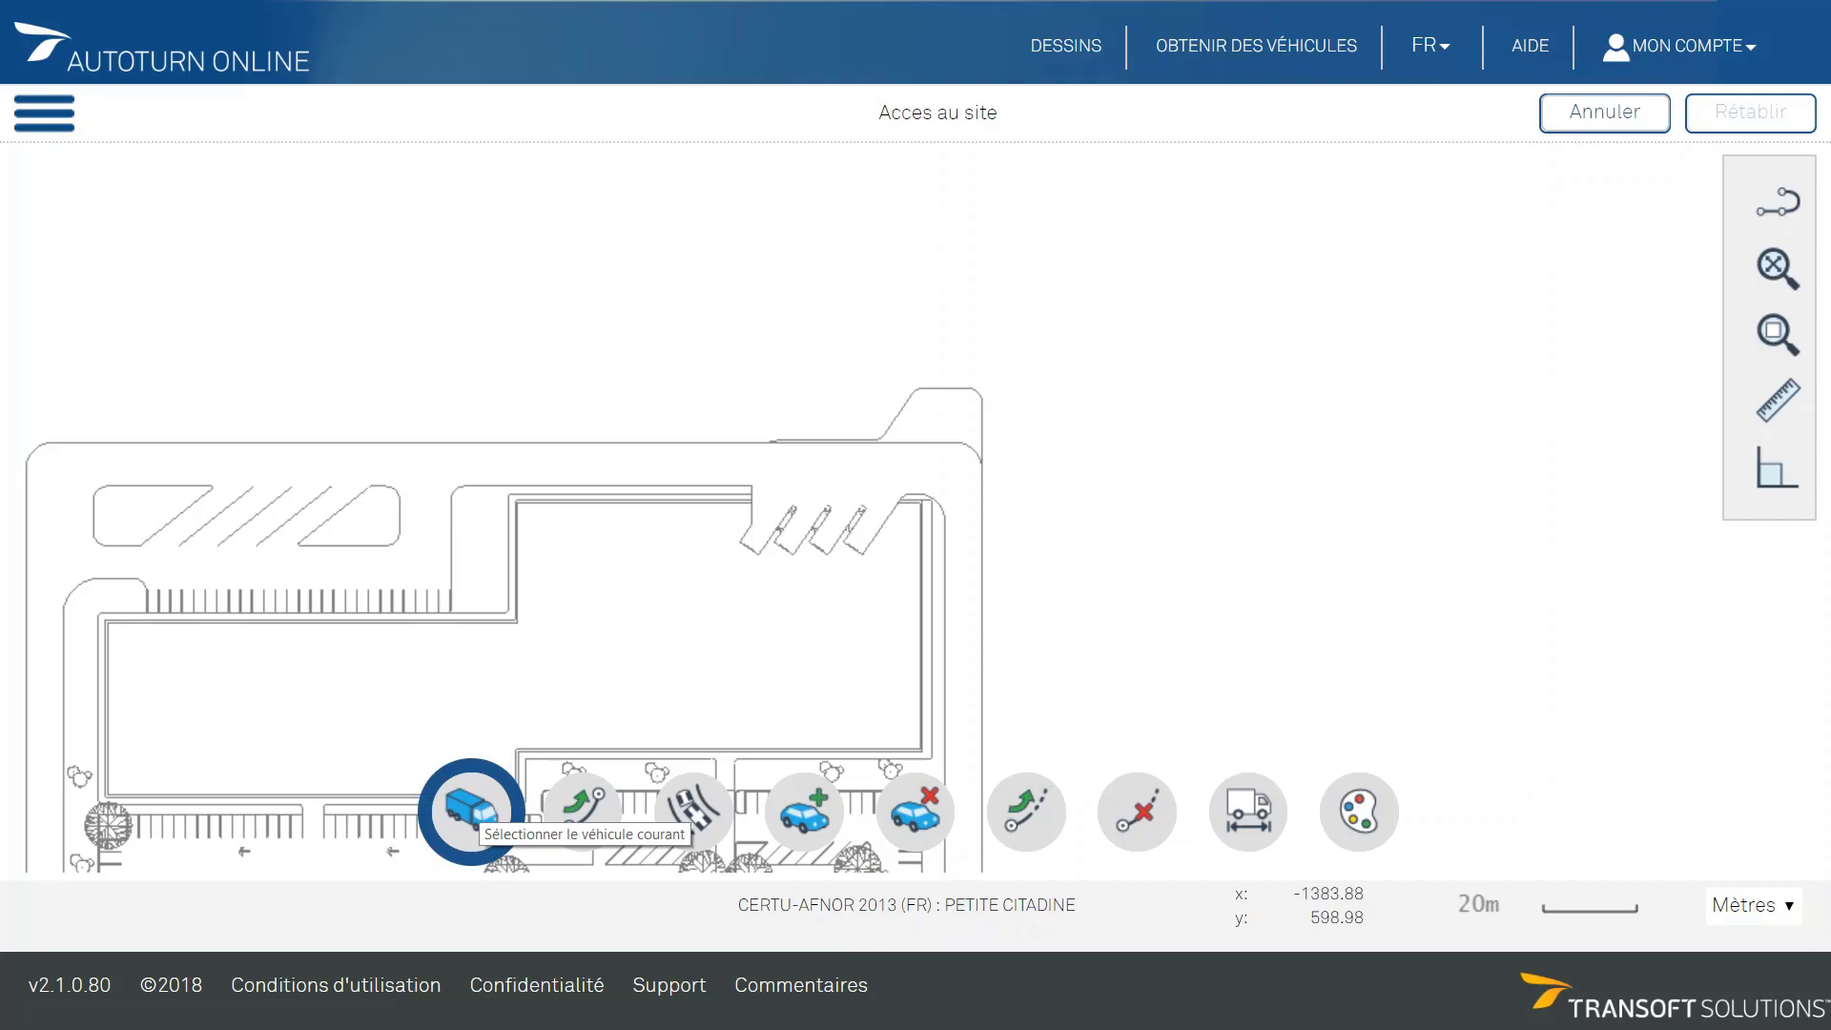
pyautogui.click(471, 810)
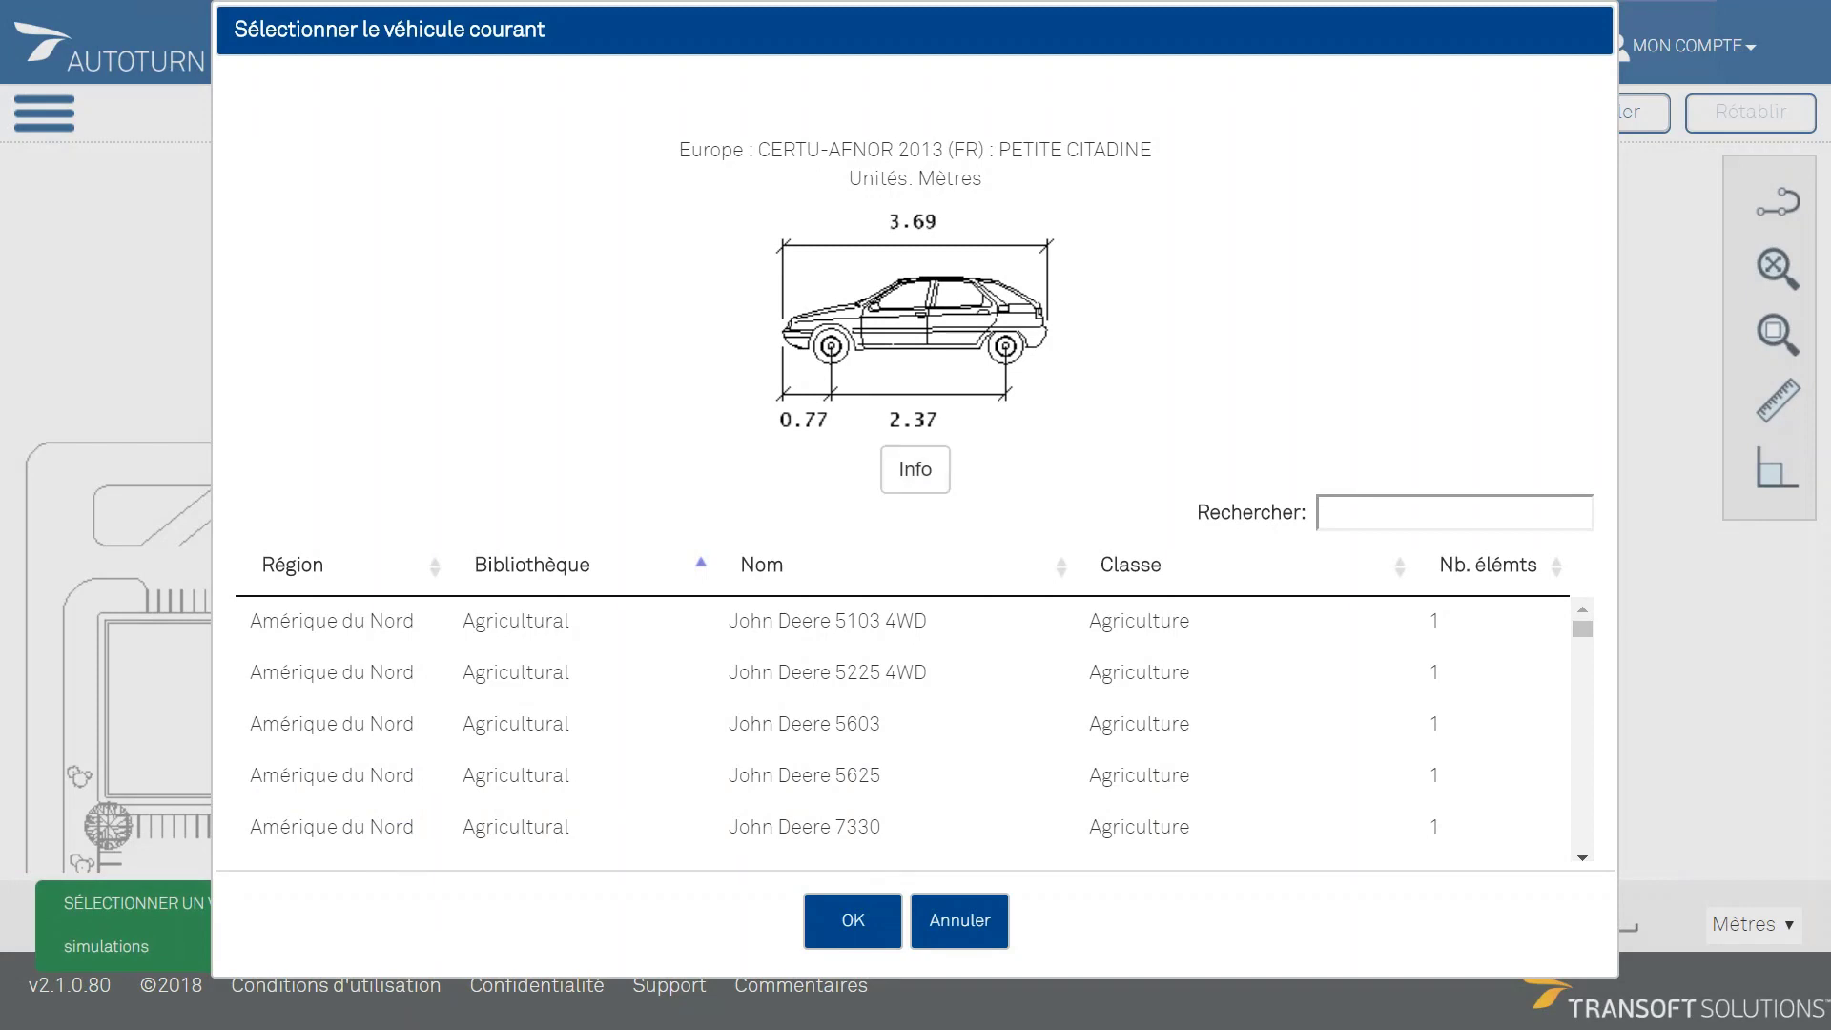
pyautogui.scroll(-4, 903, 730)
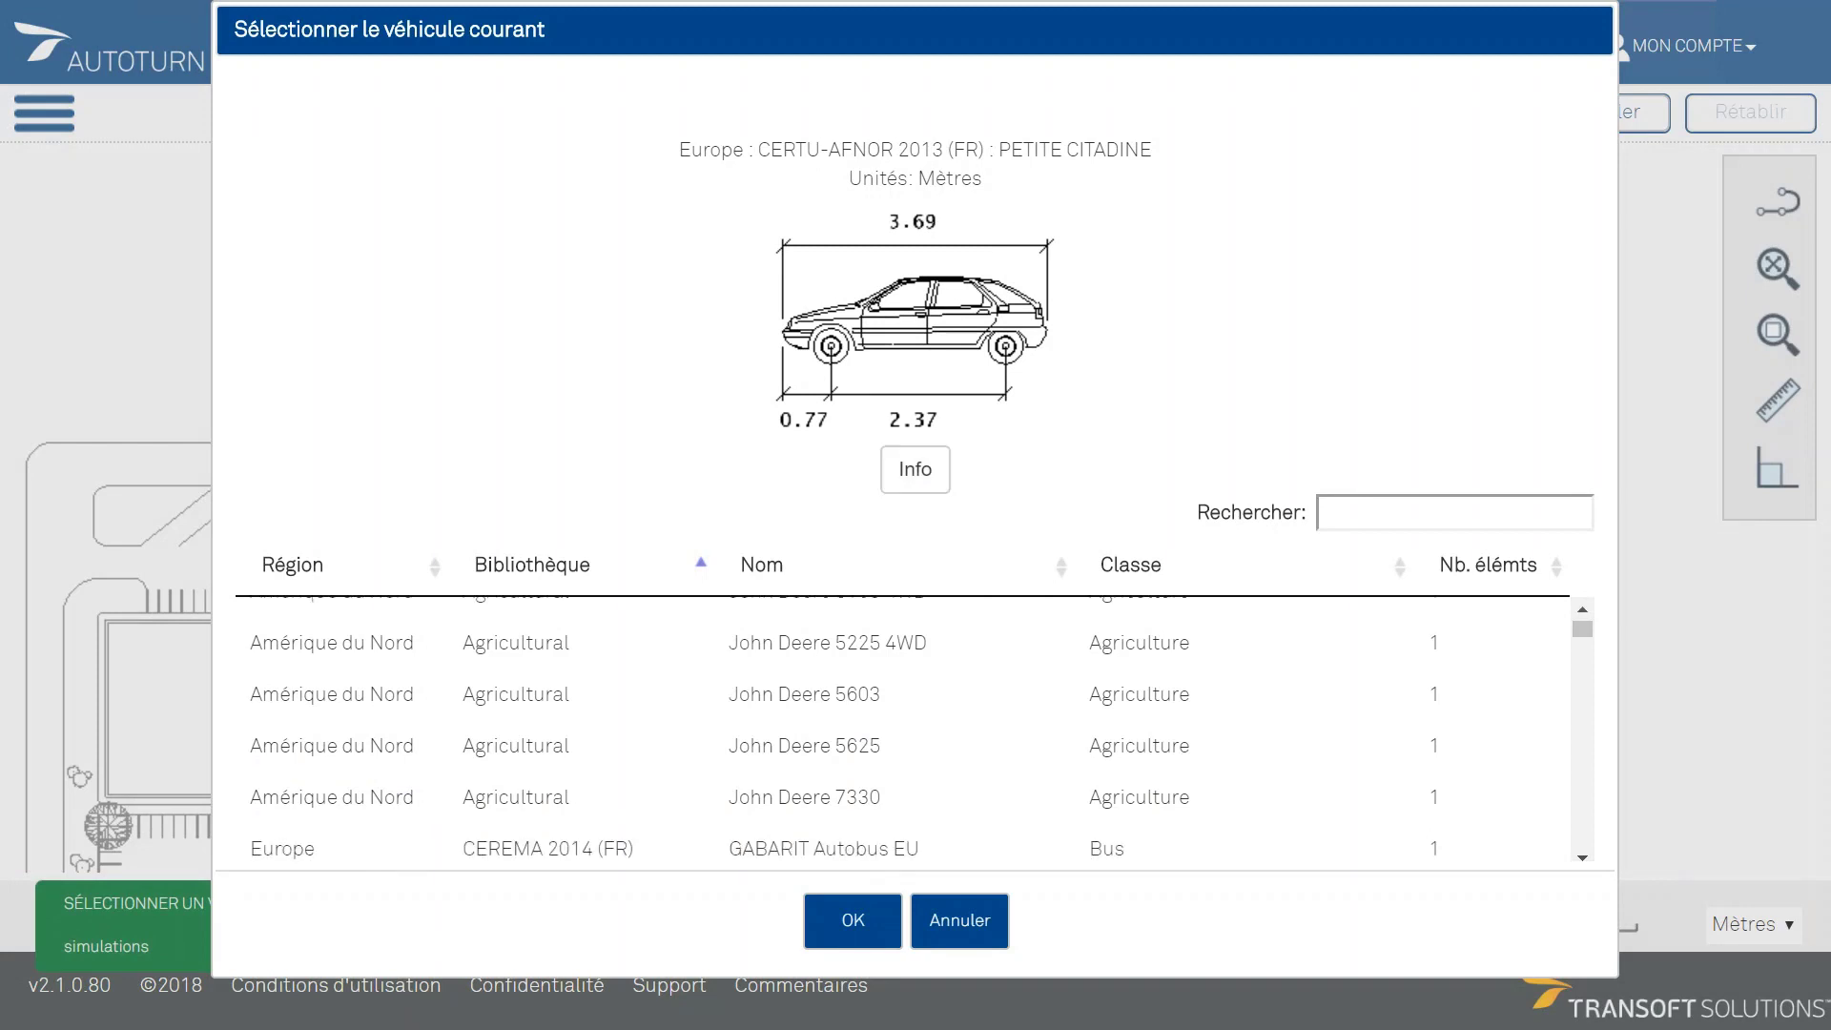
pyautogui.scroll(3, 903, 730)
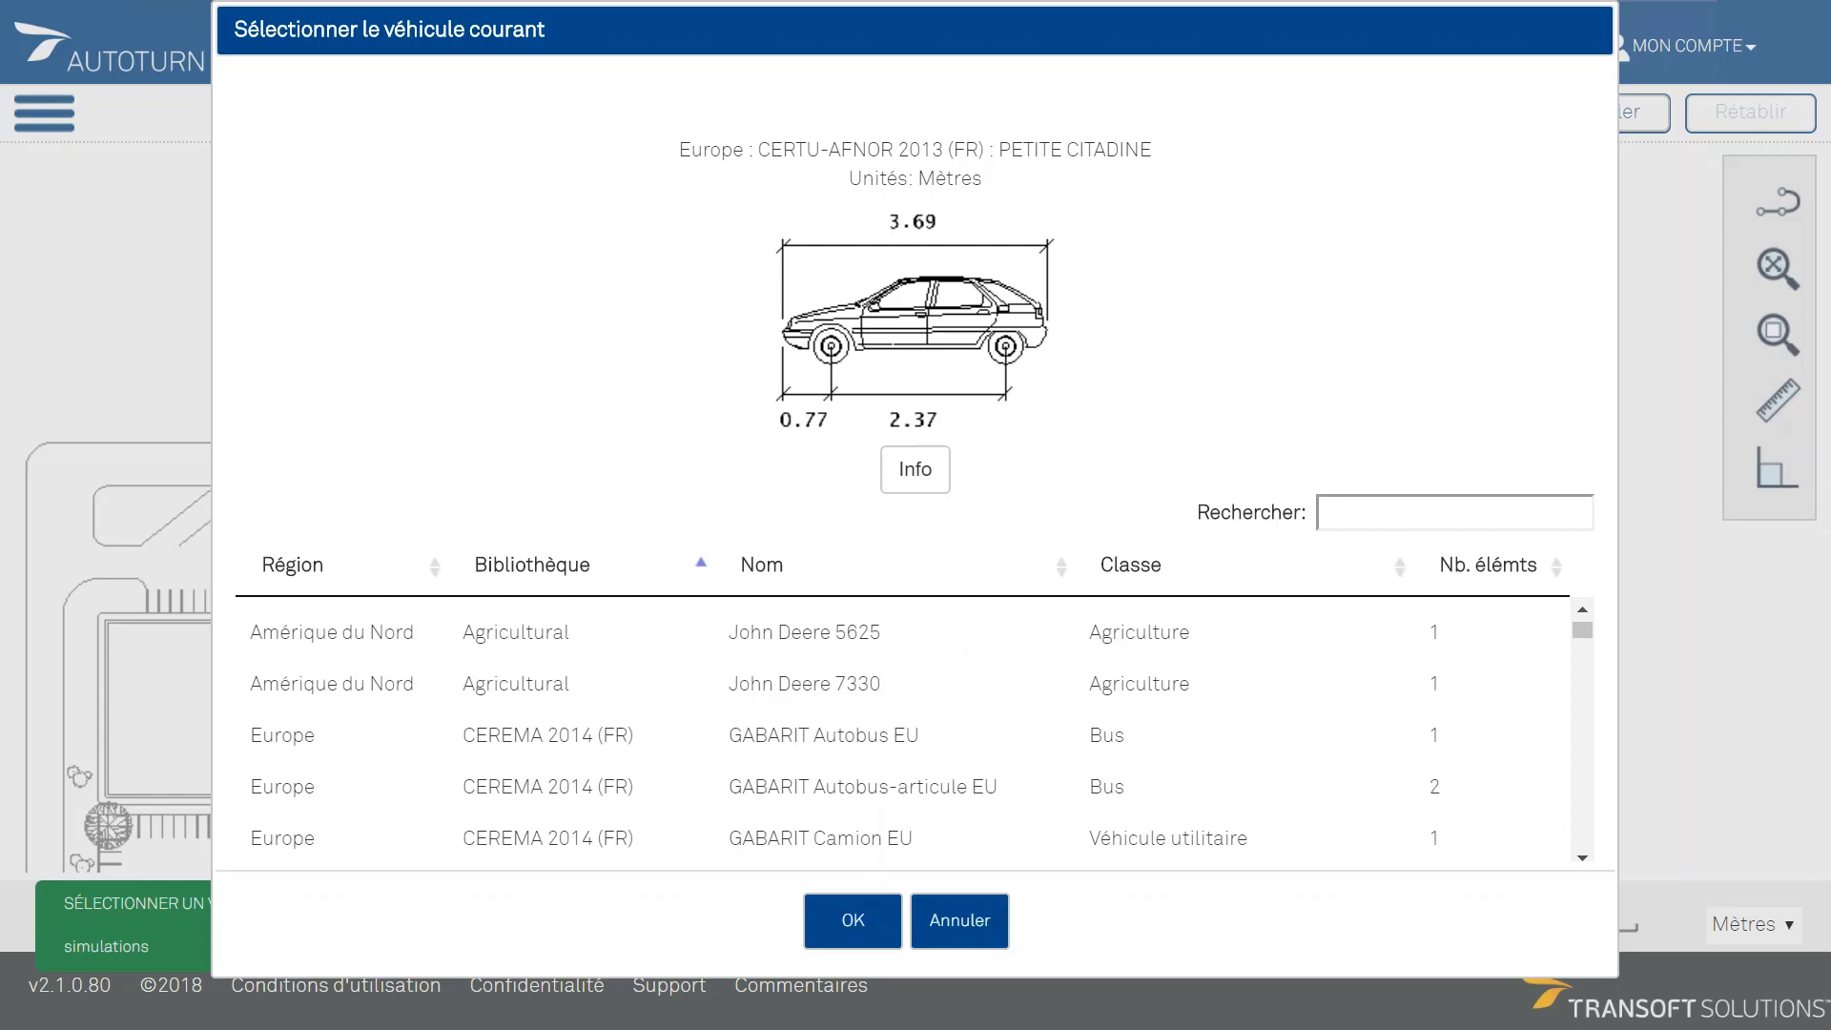
pyautogui.click(1454, 513)
pyautogui.write('bus')
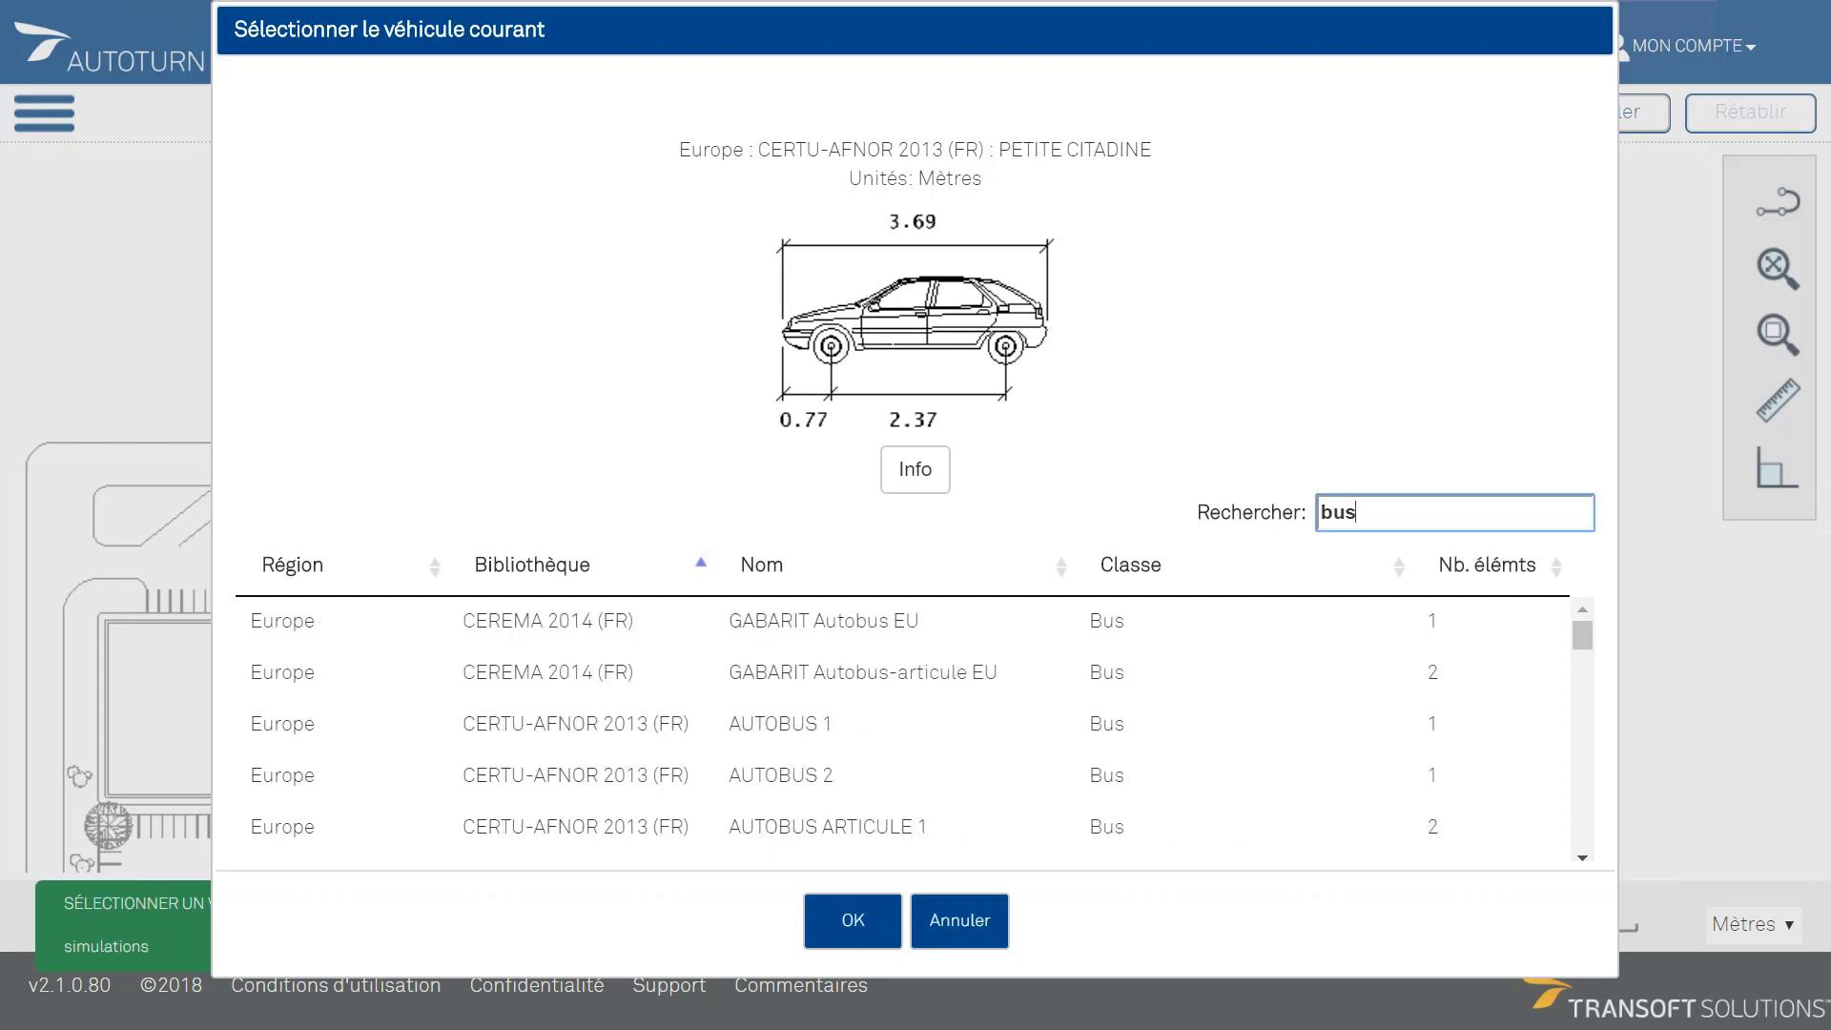
pyautogui.scroll(-2, 906, 729)
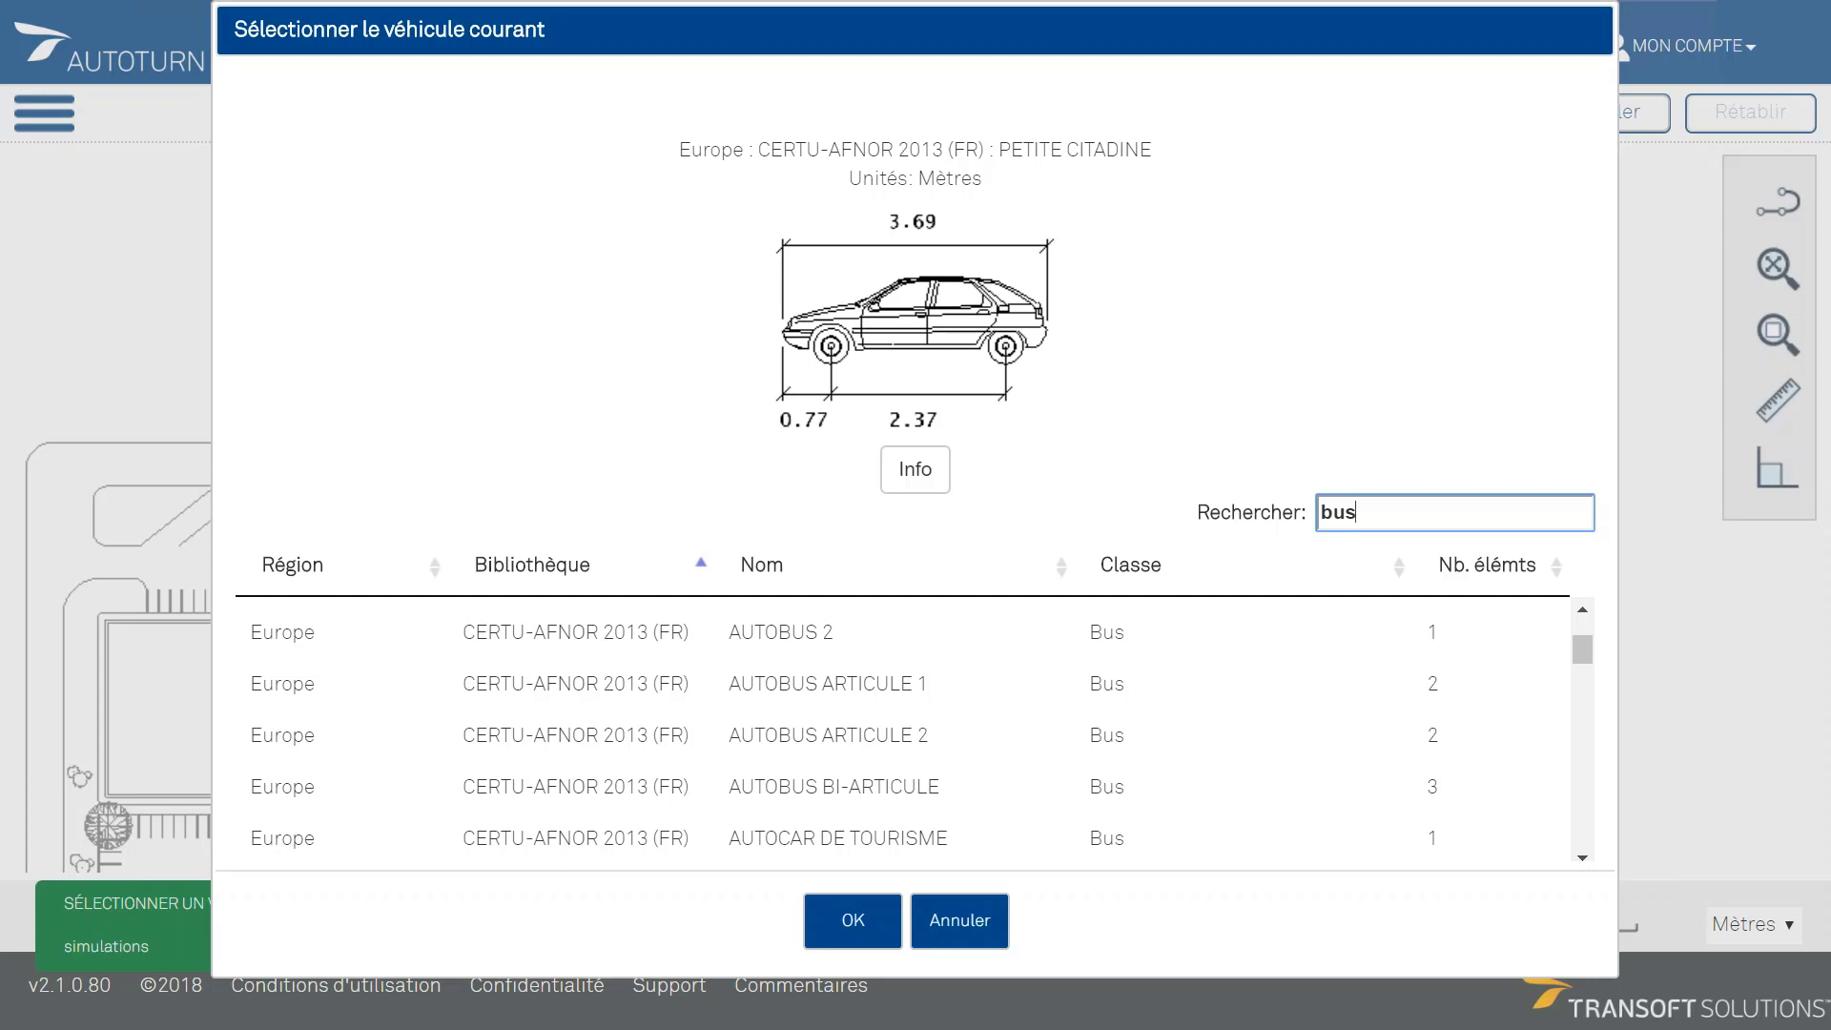
pyautogui.click(828, 685)
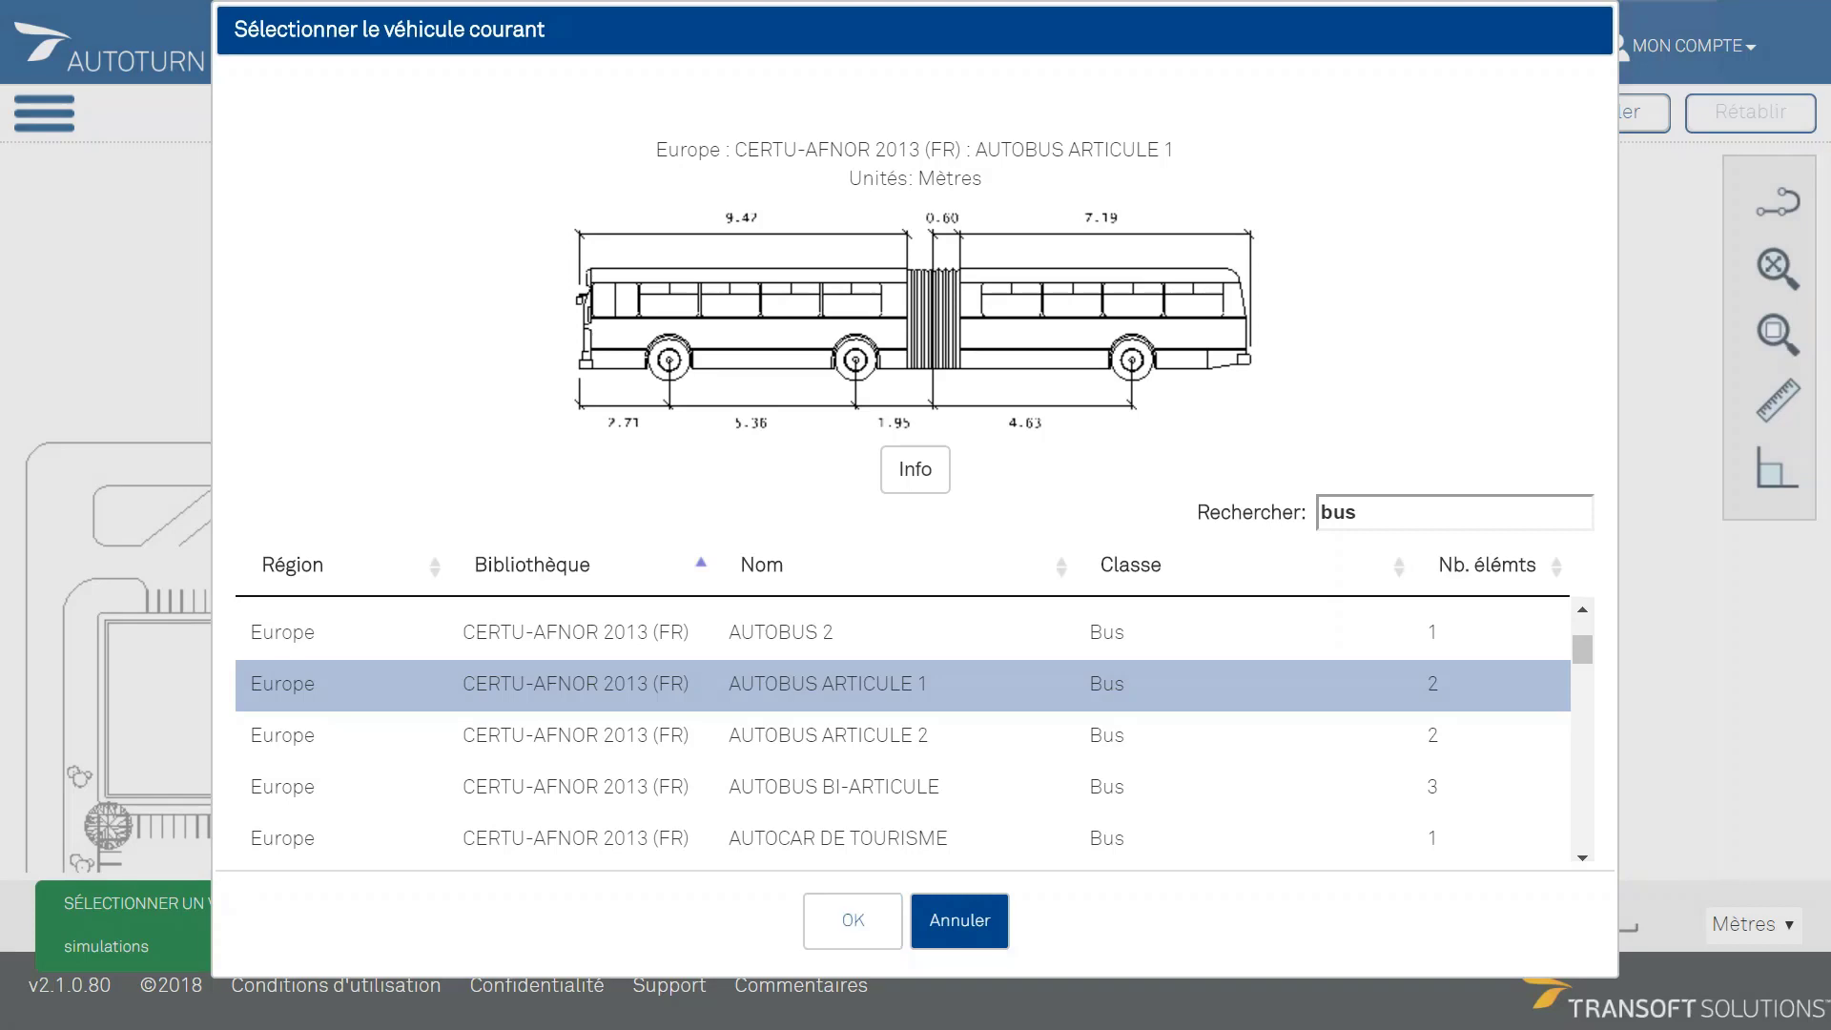
pyautogui.click(853, 920)
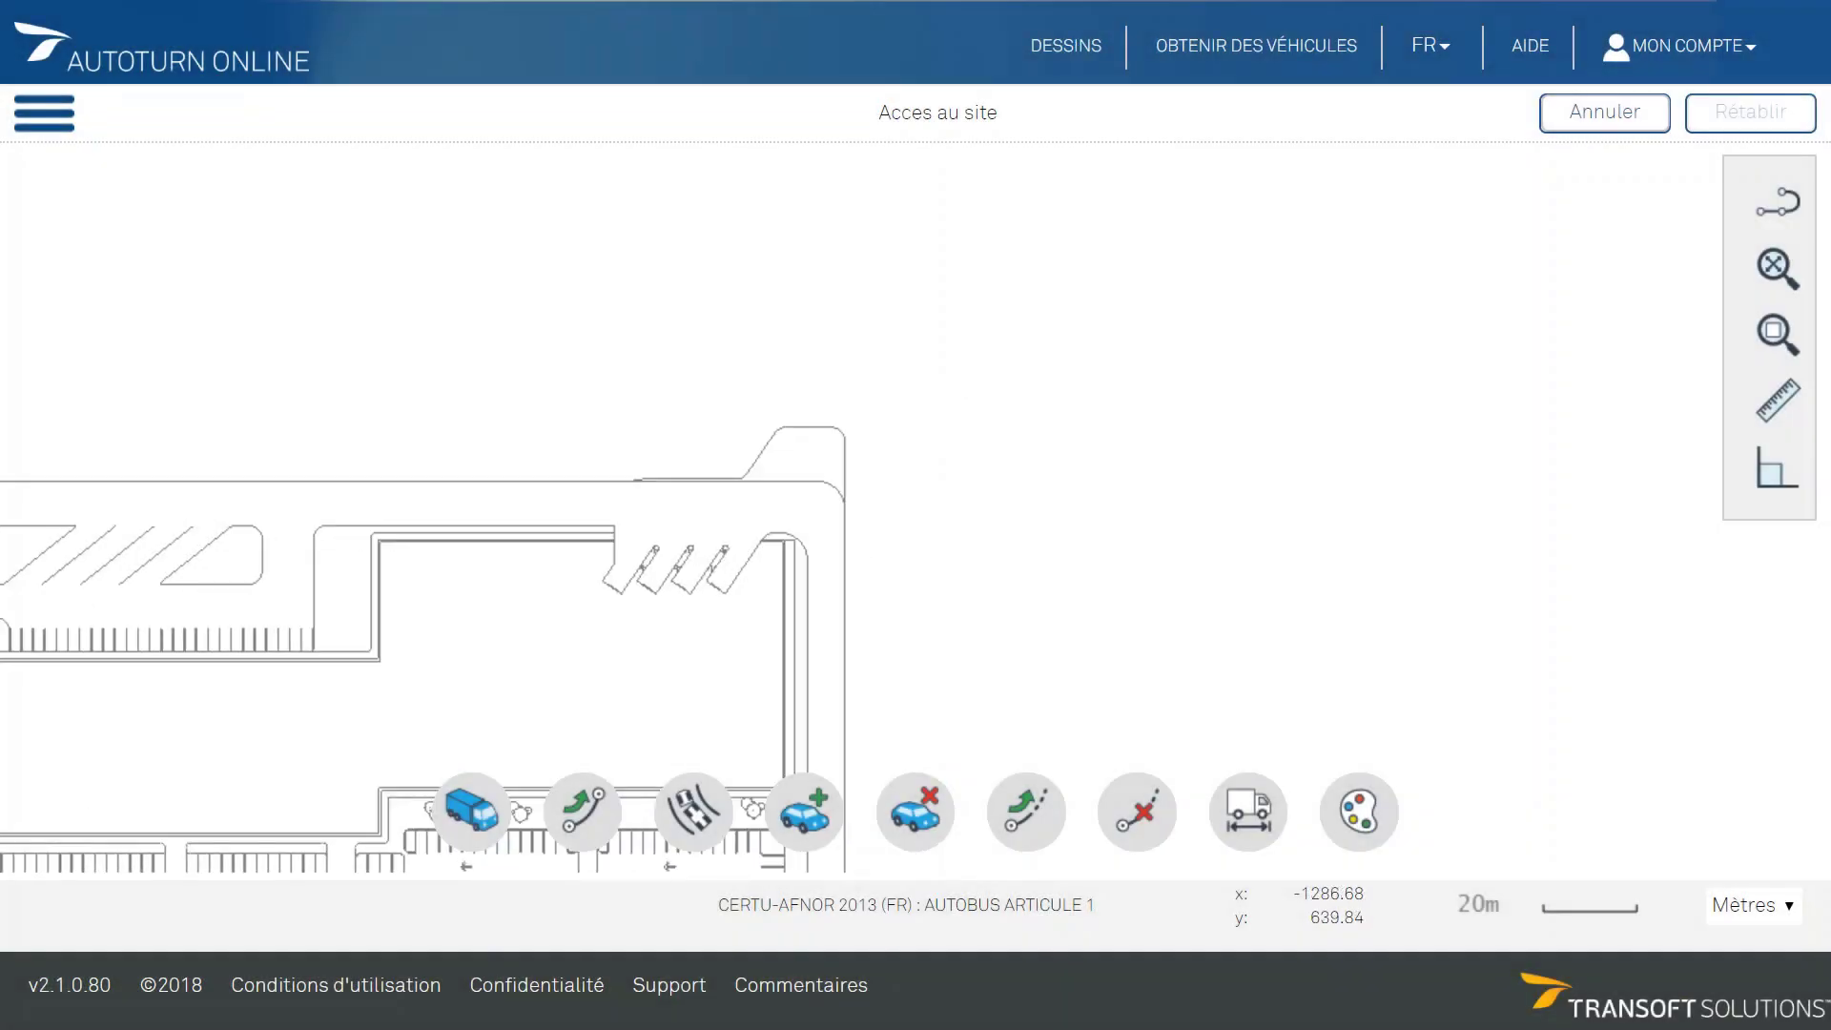
# Create a forward curvilinear path for the articulated bus, starting northbound on the east road, rounding the building's northeast corner and ending in an angled bay
pyautogui.scroll(3, 736, 757)
pyautogui.click(582, 811)
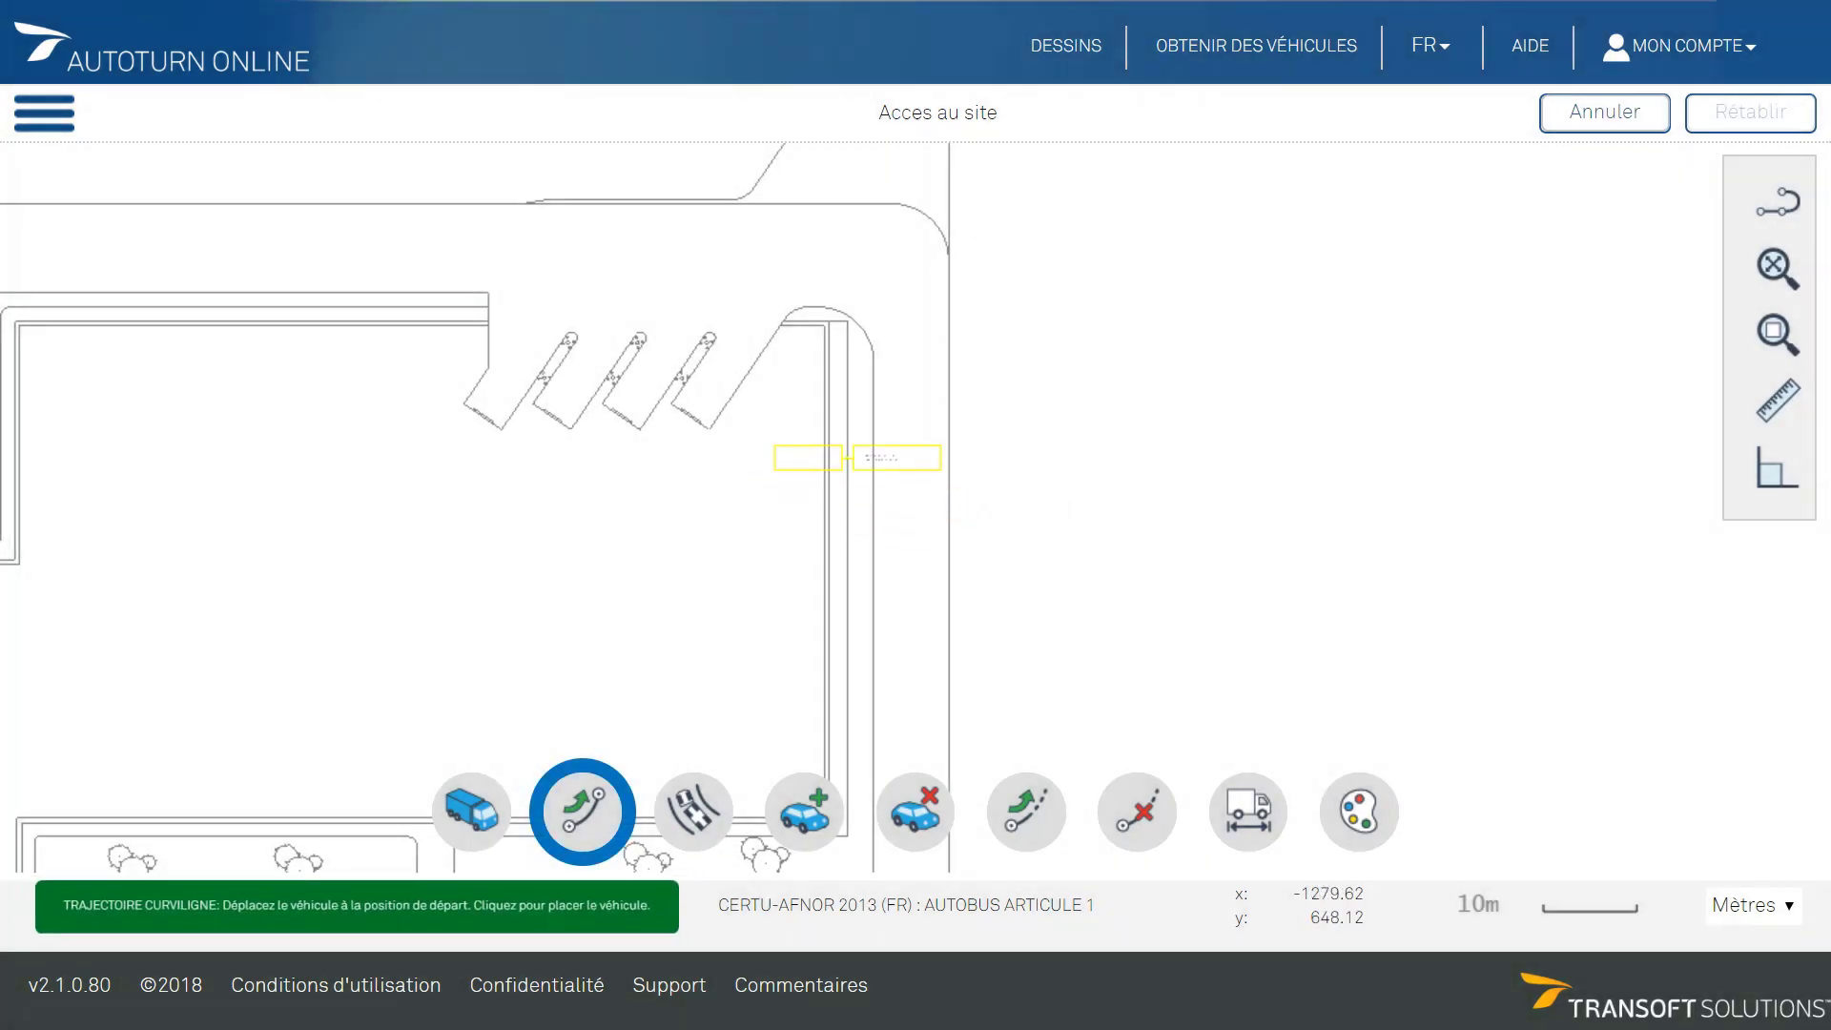
pyautogui.click(913, 457)
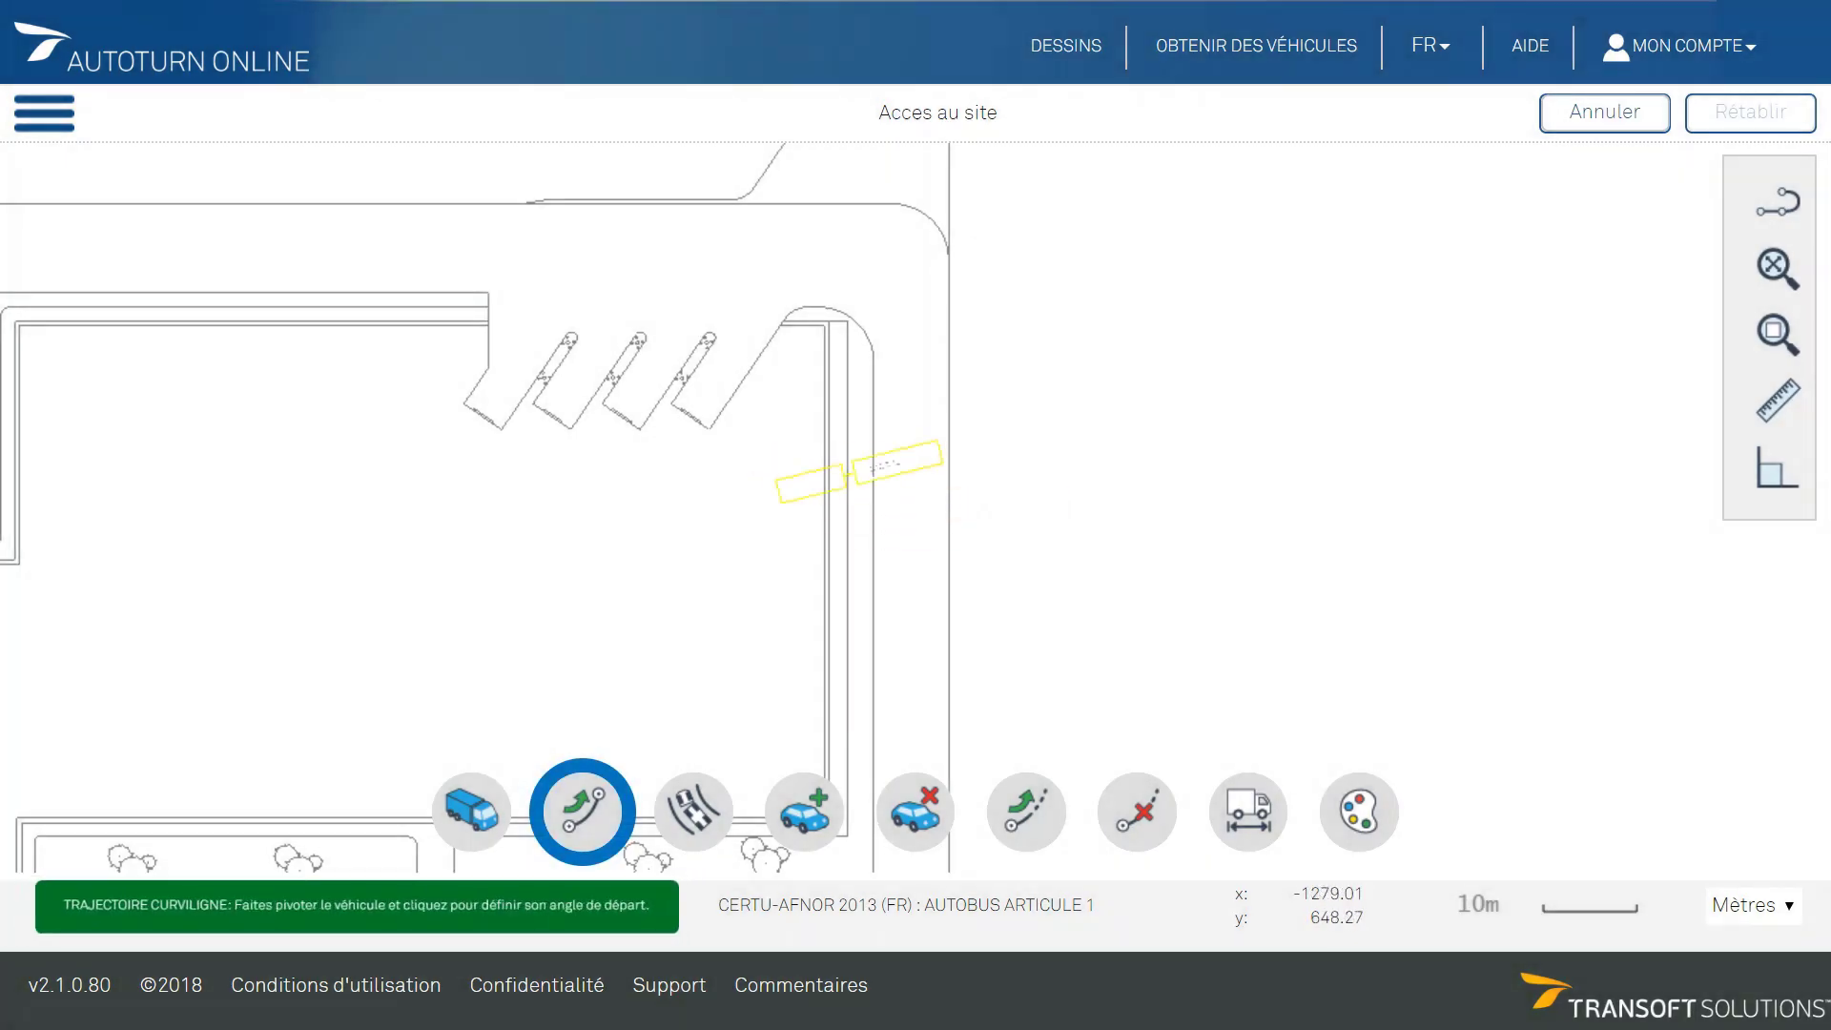
pyautogui.scroll(3, 918, 414)
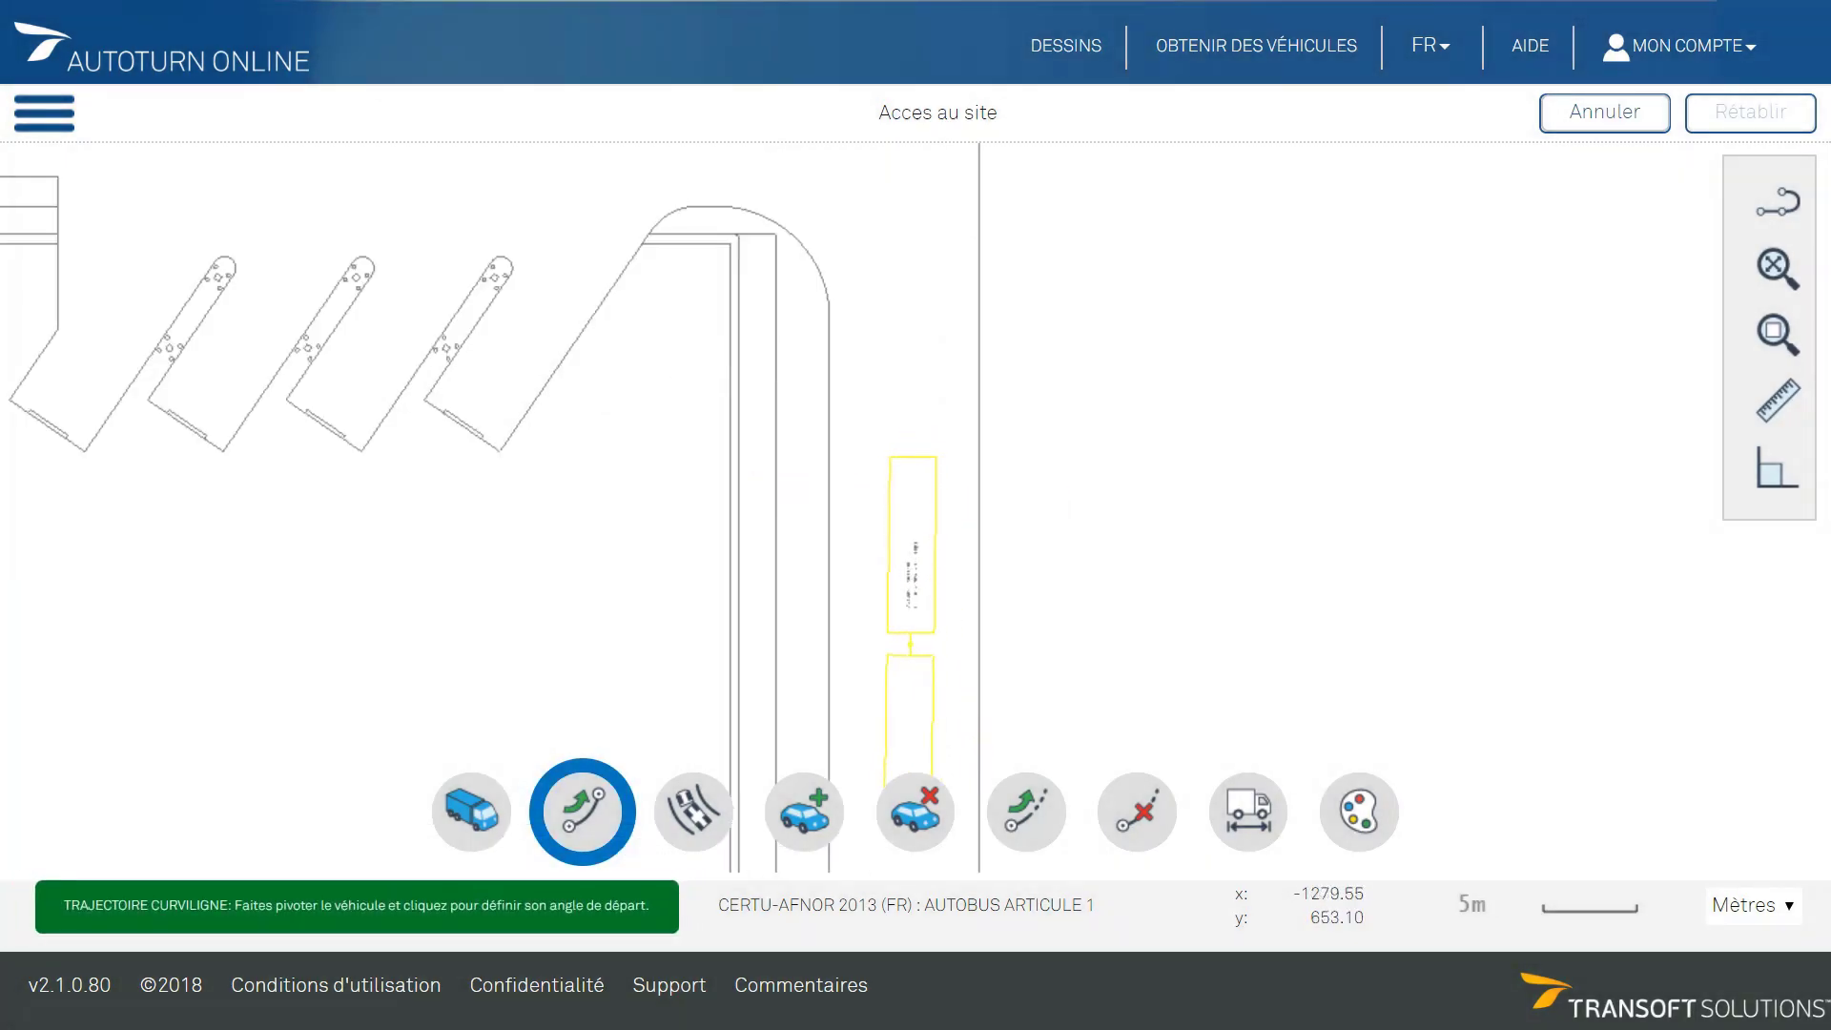
pyautogui.click(918, 415)
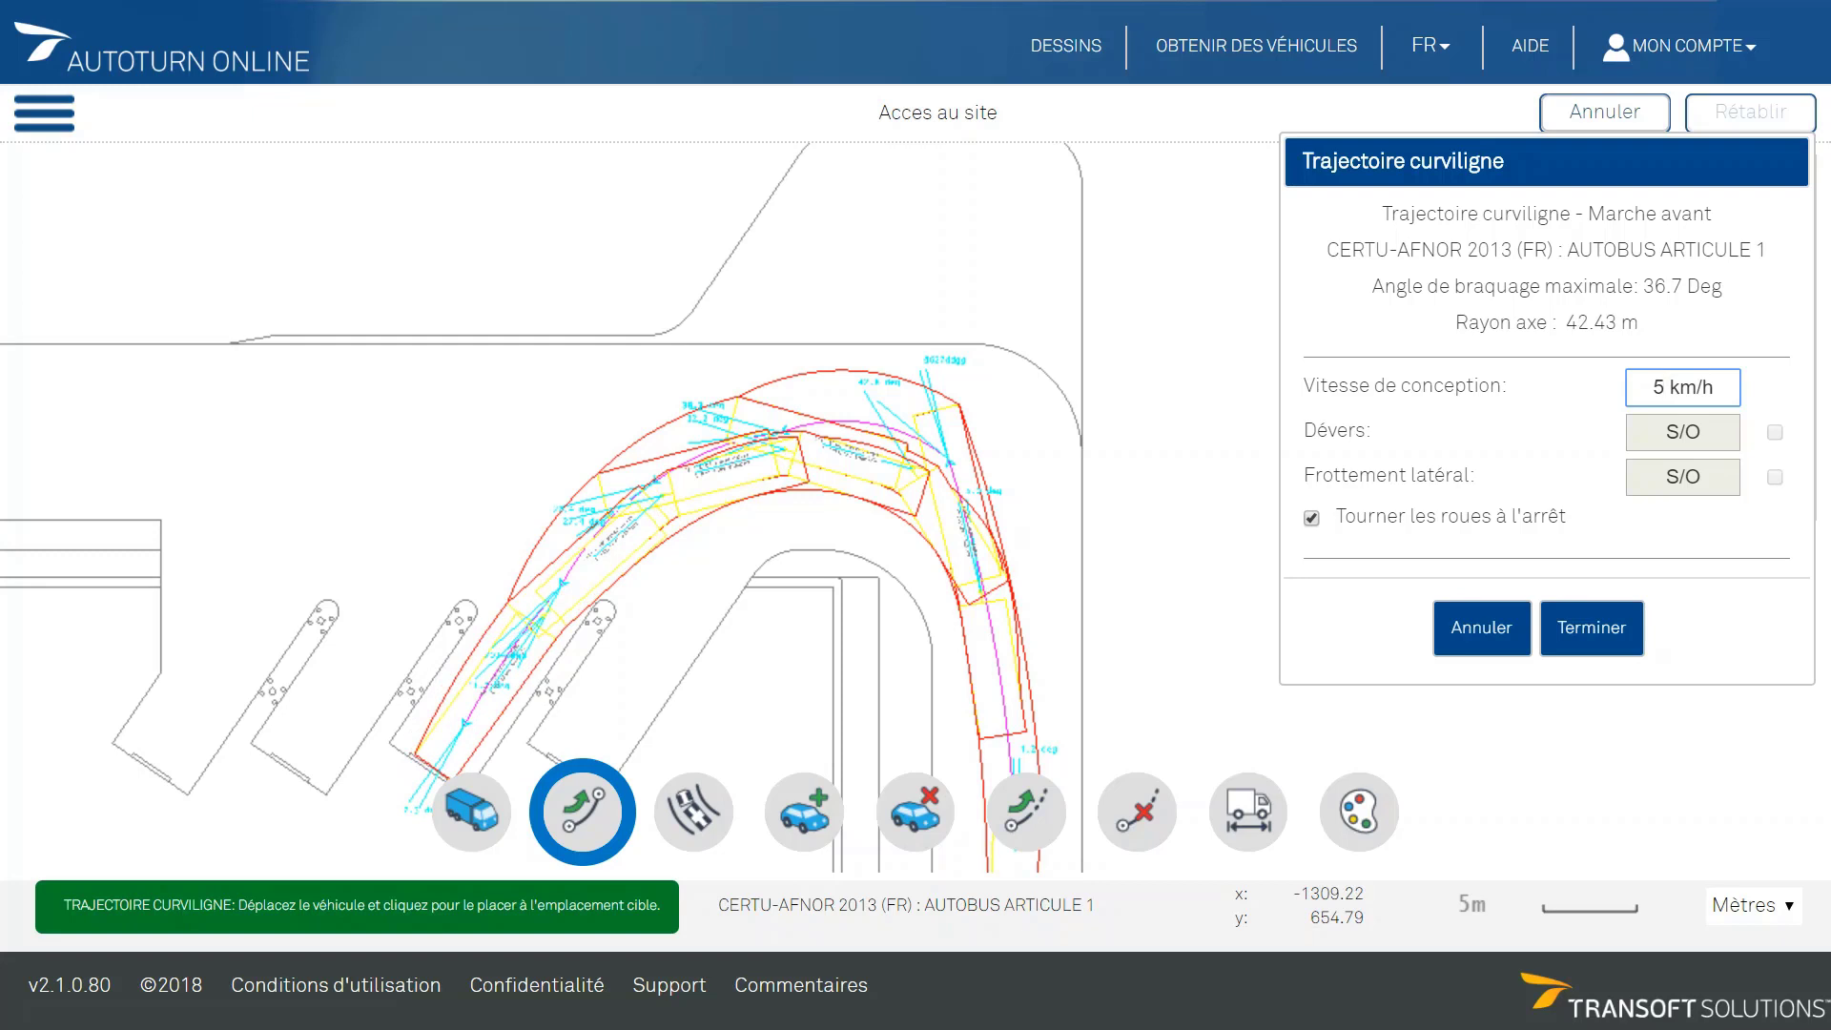
pyautogui.rightClick(478, 718)
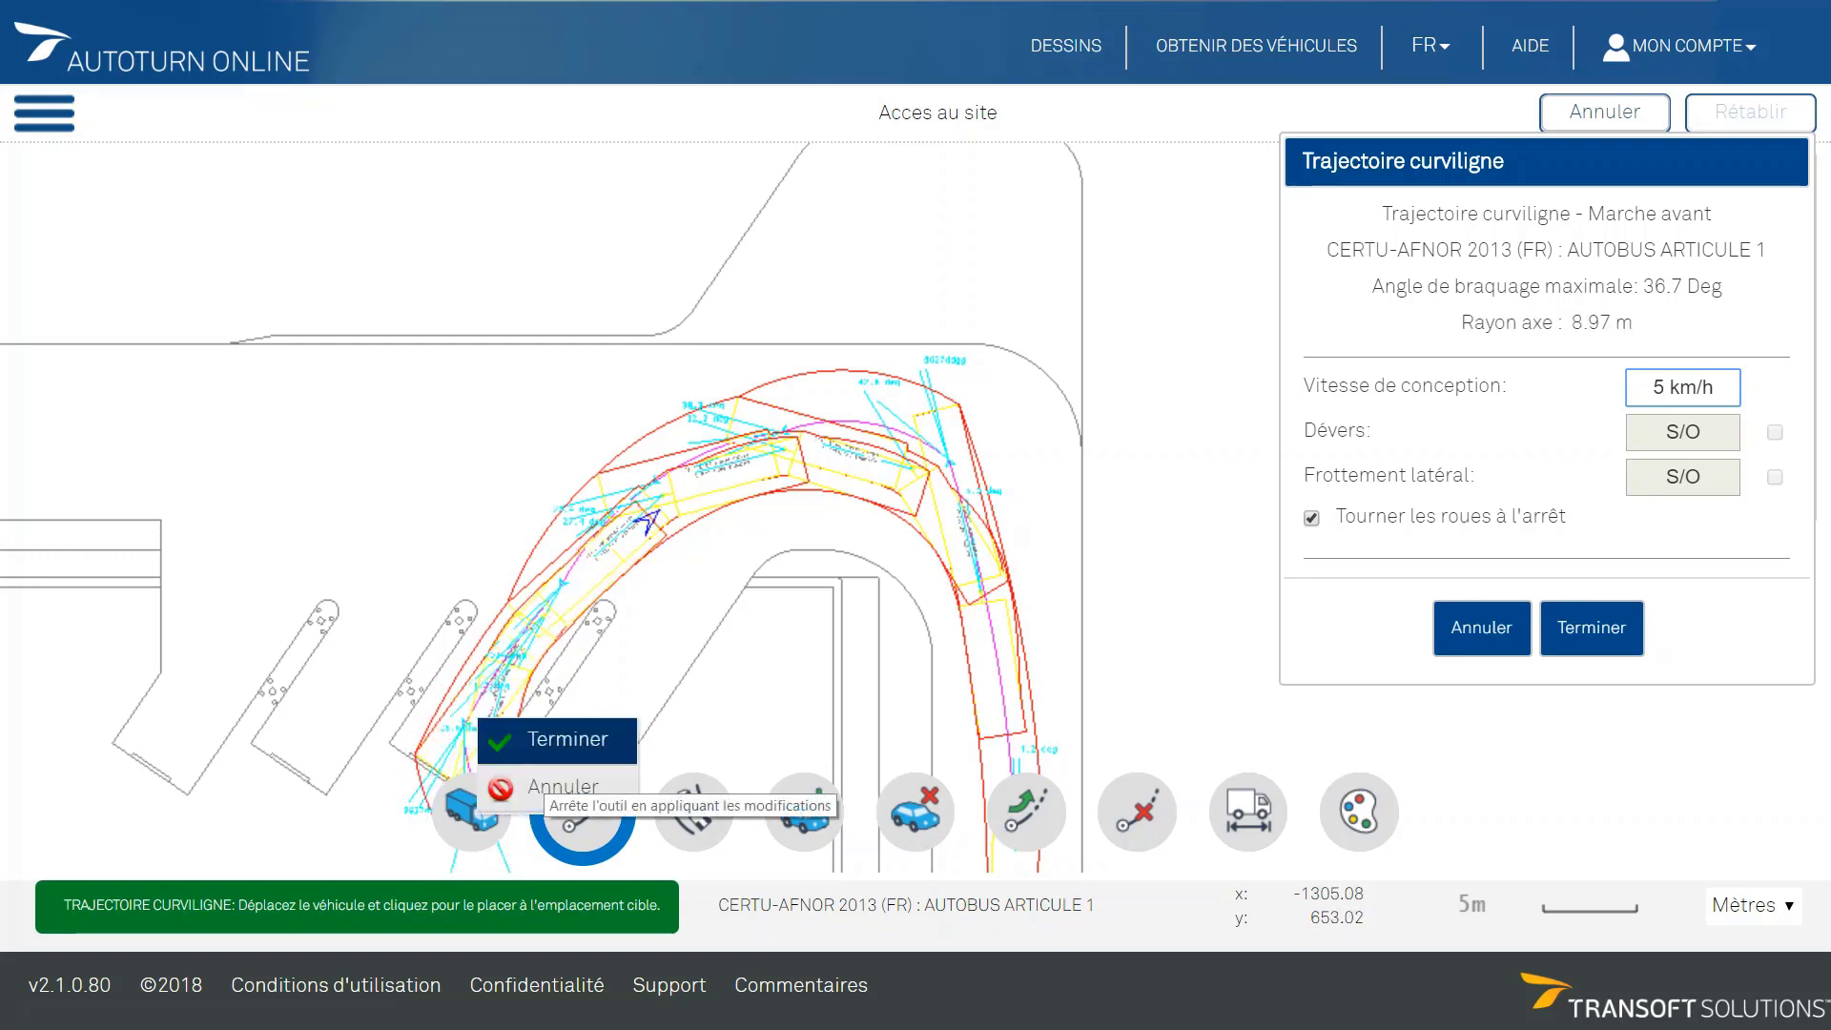
pyautogui.click(562, 740)
# Set the vehicle body envelope of the articulated bus path to blue in its properties
pyautogui.rightClick(954, 494)
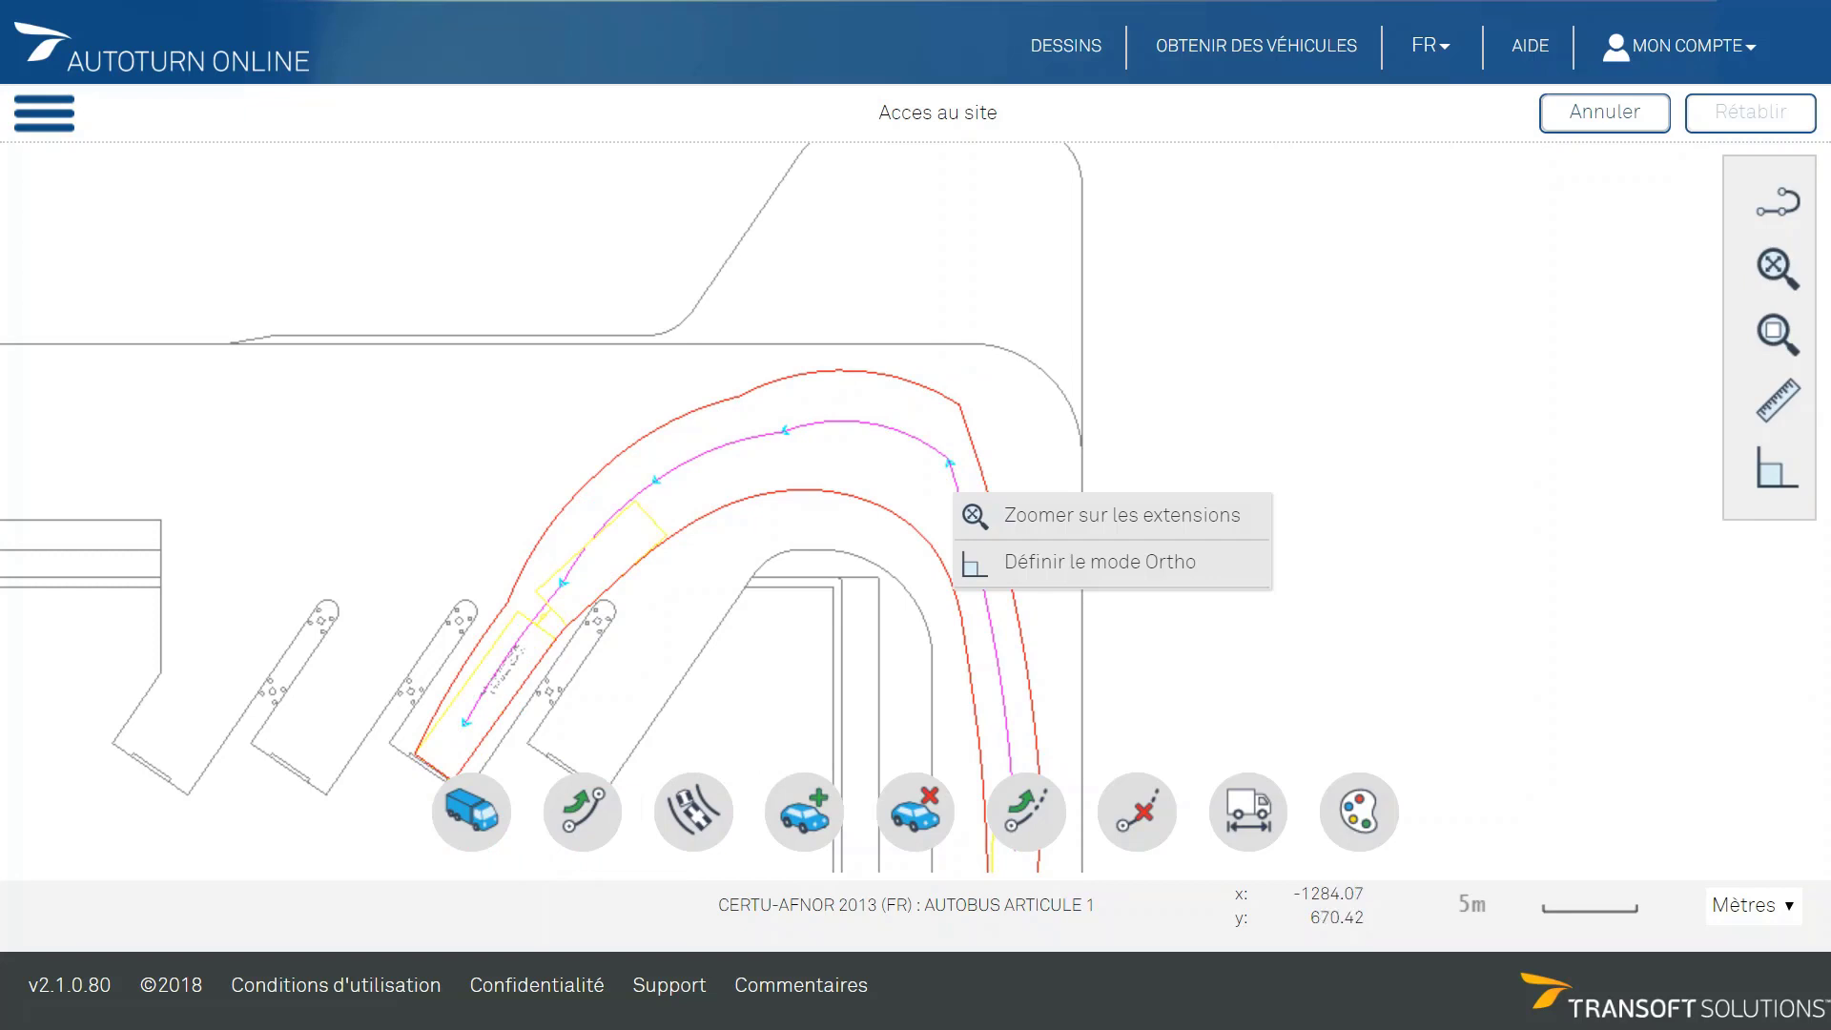
pyautogui.click(931, 485)
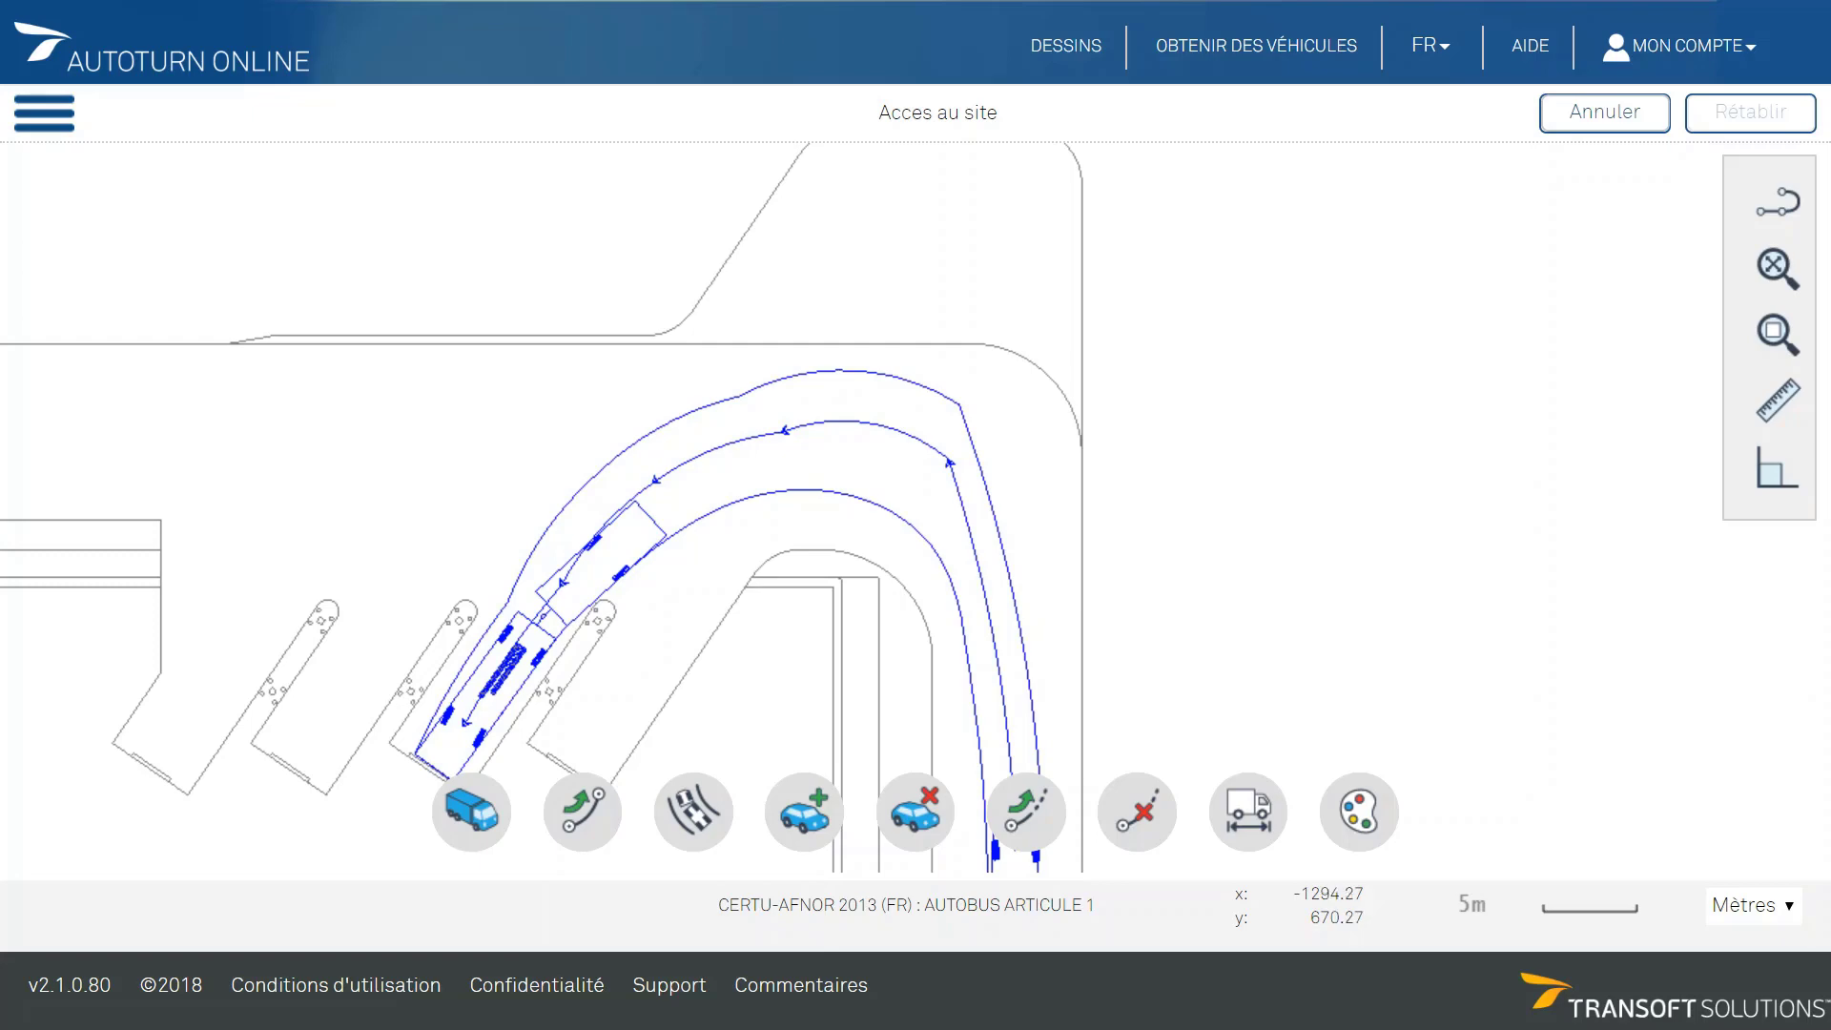
pyautogui.rightClick(745, 439)
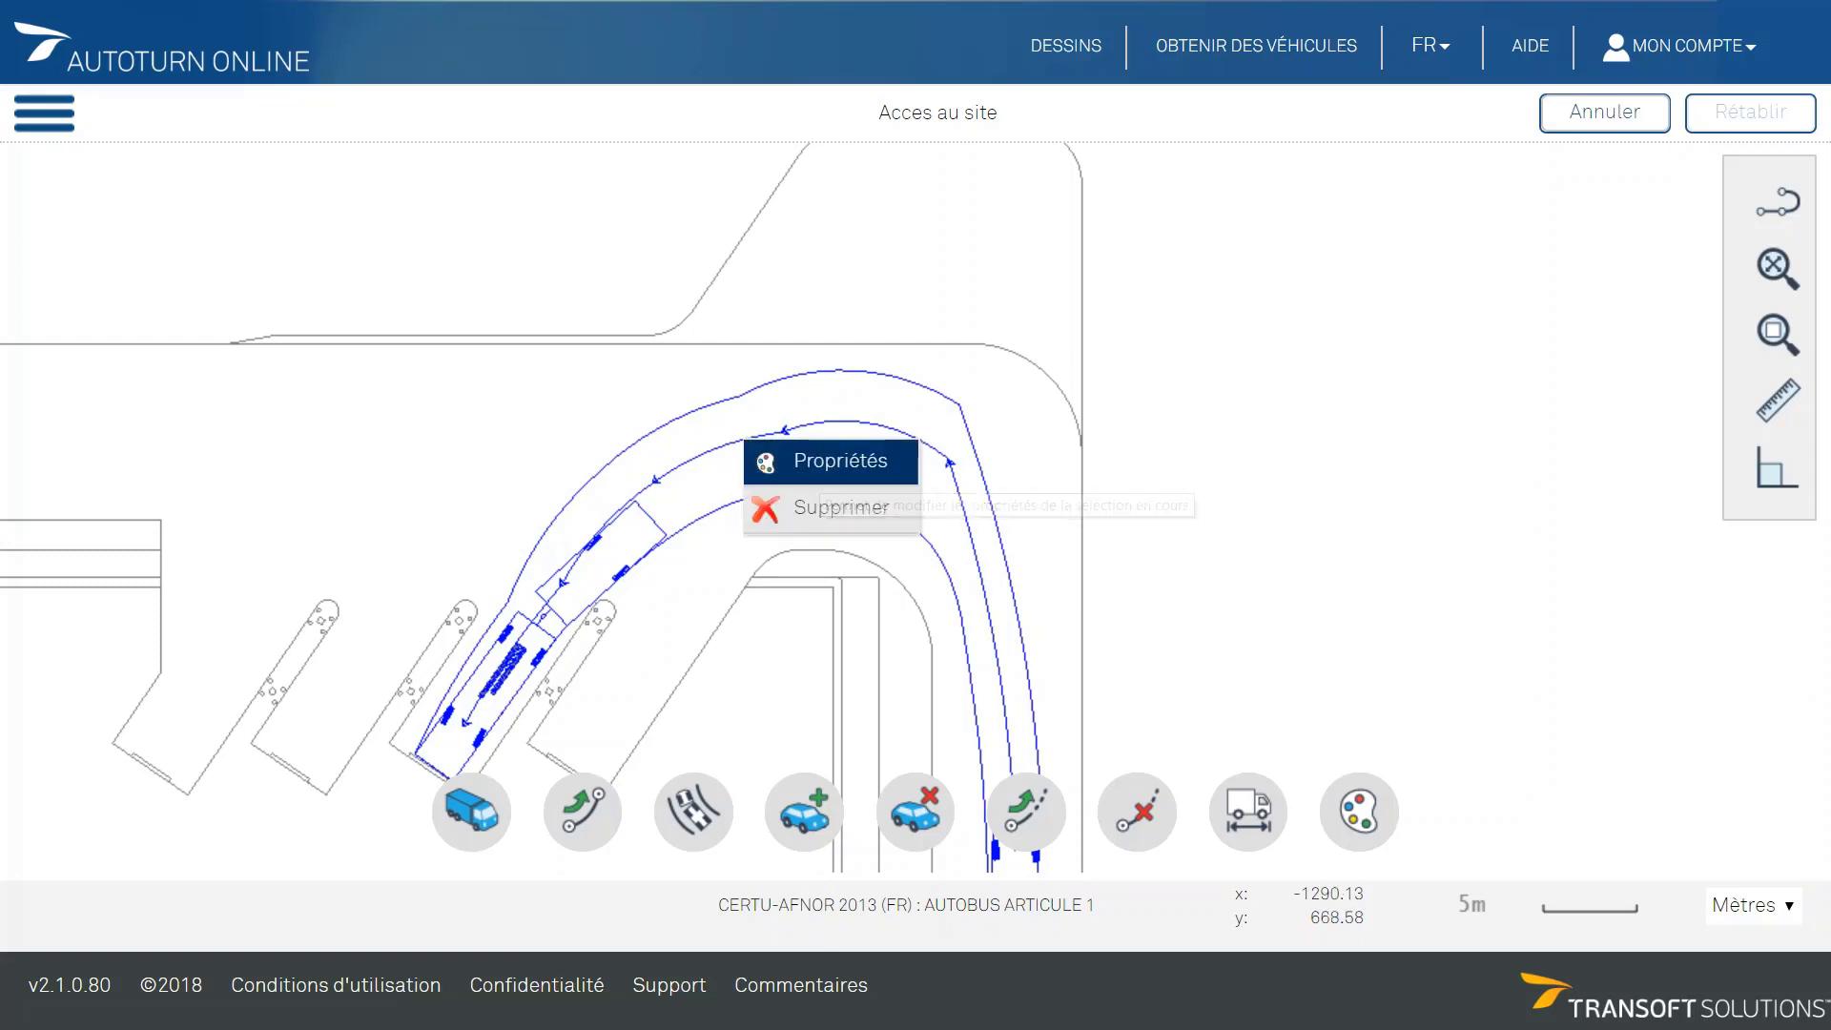
pyautogui.click(825, 472)
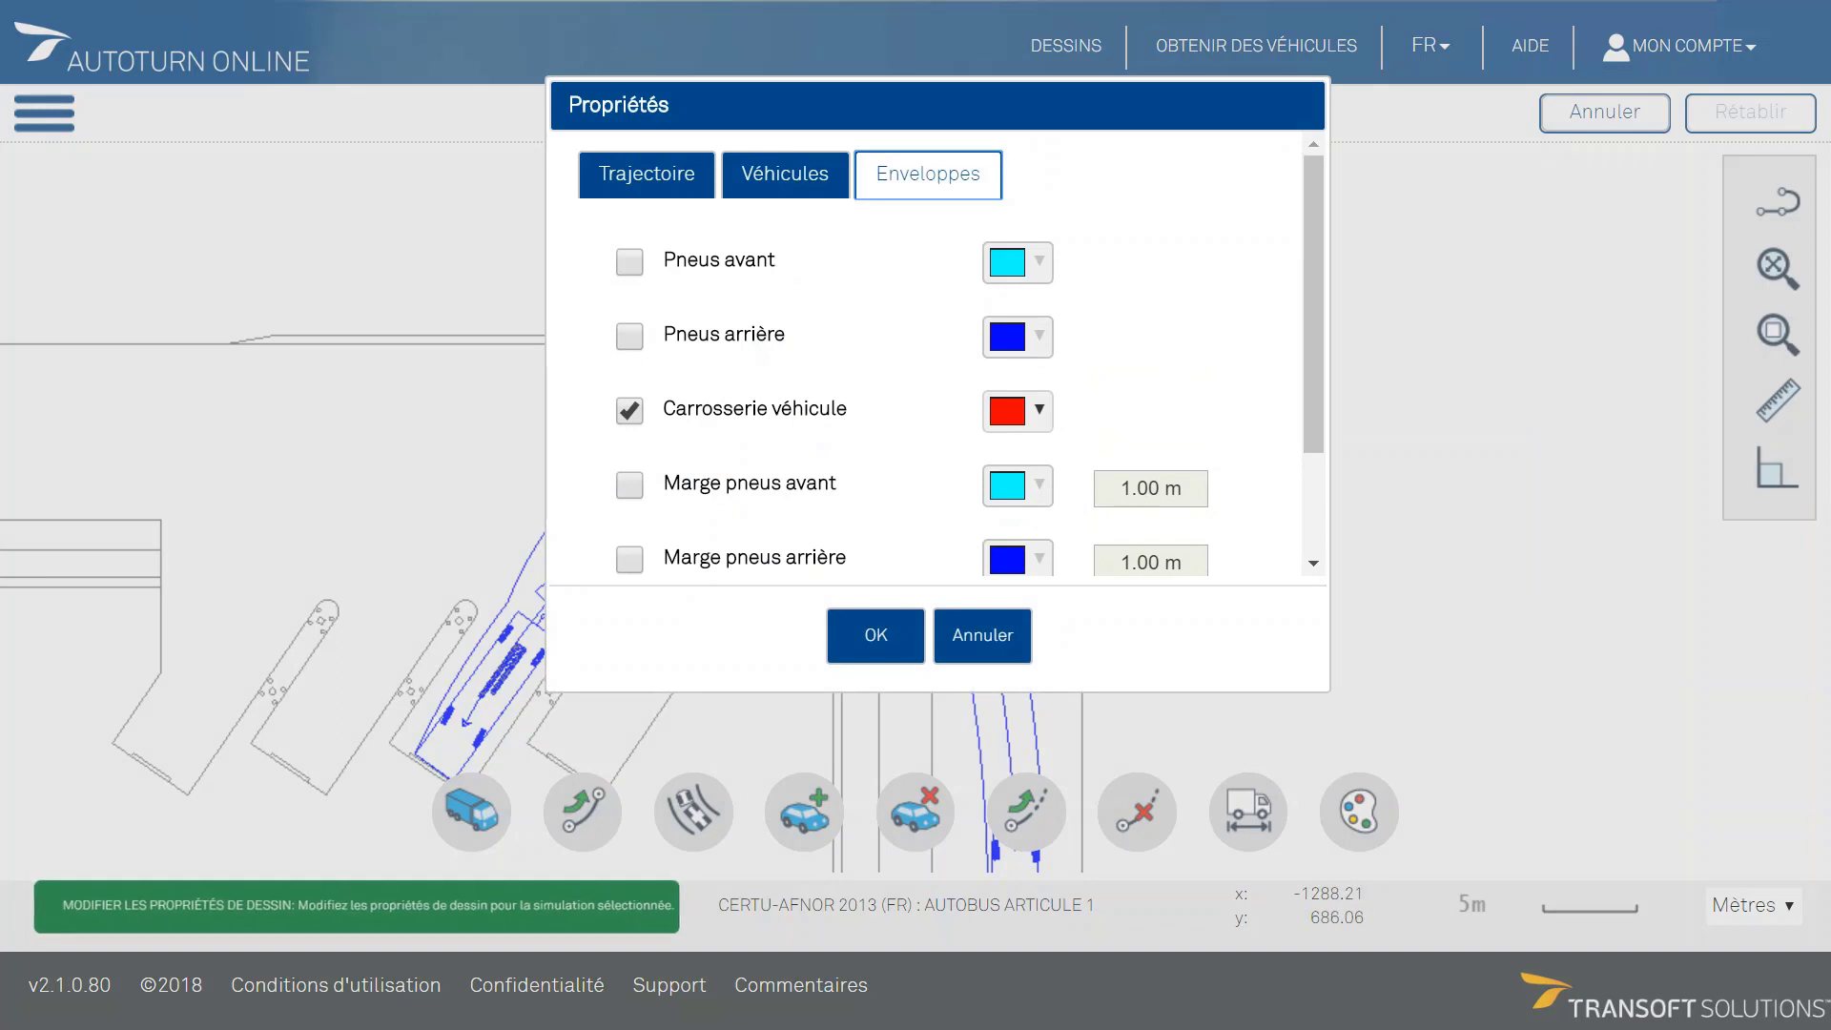
pyautogui.scroll(-2, 1015, 267)
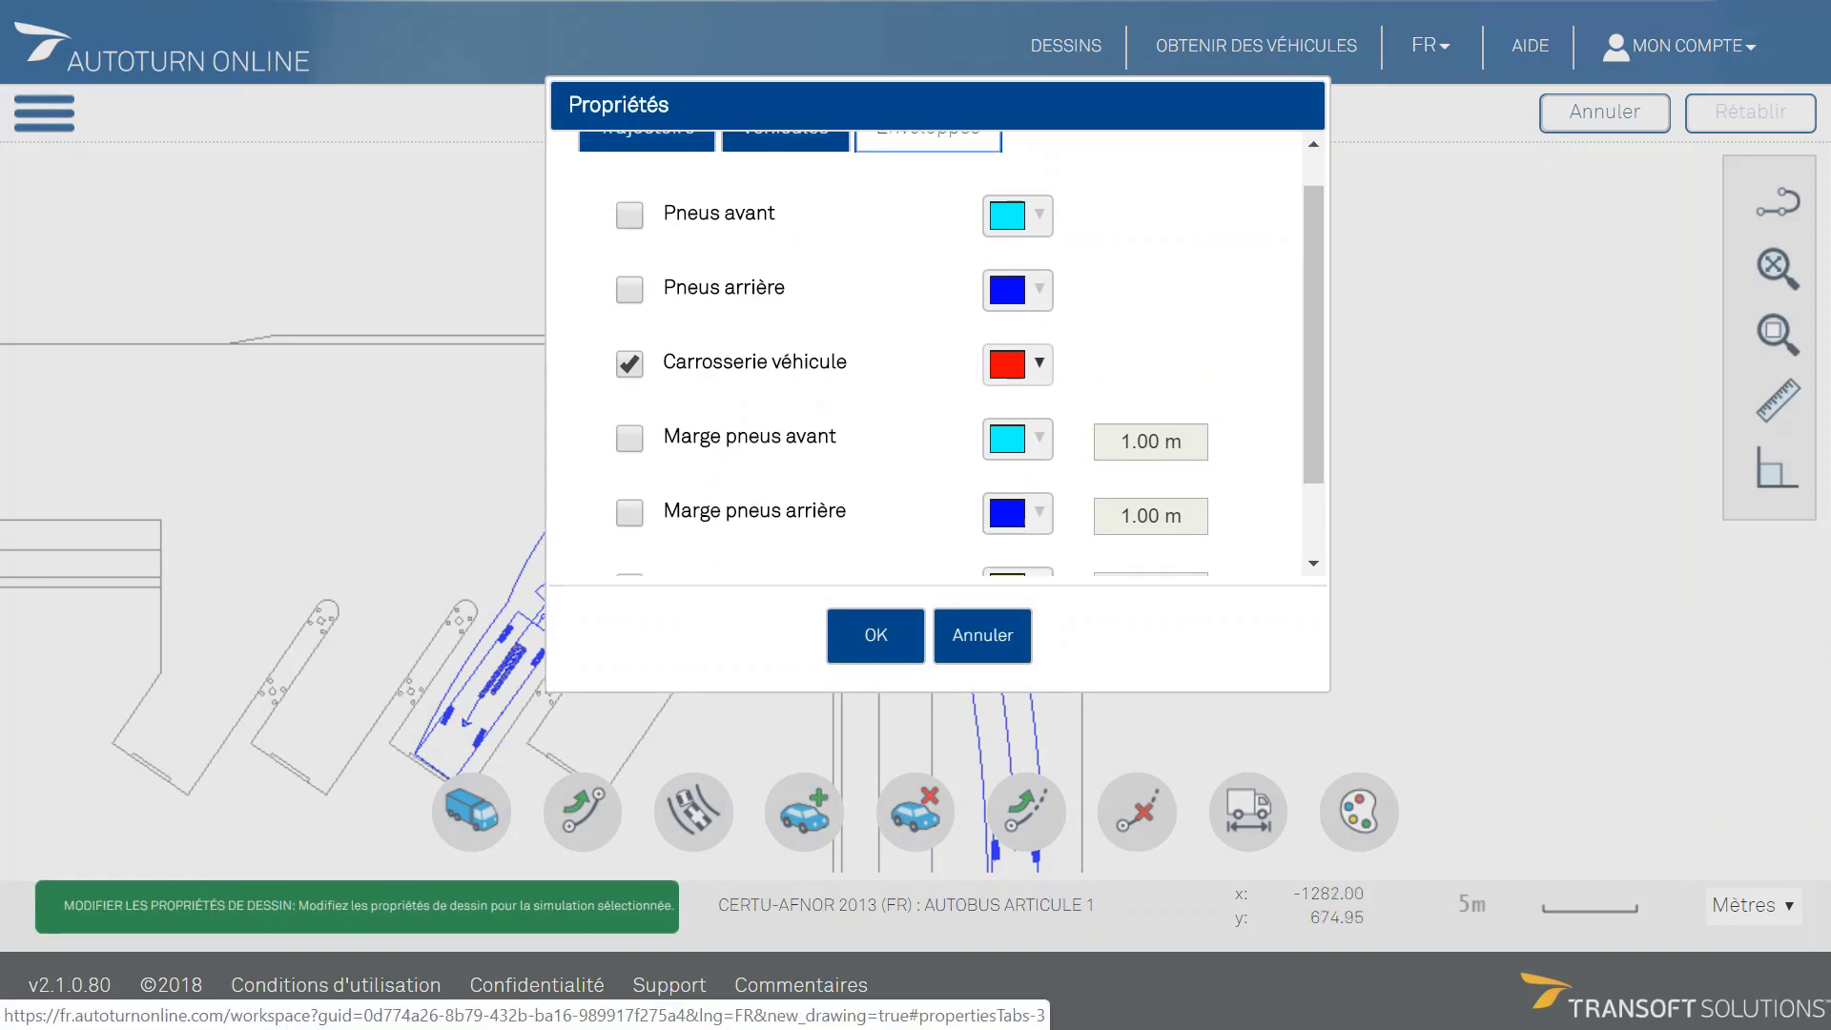
pyautogui.click(1017, 262)
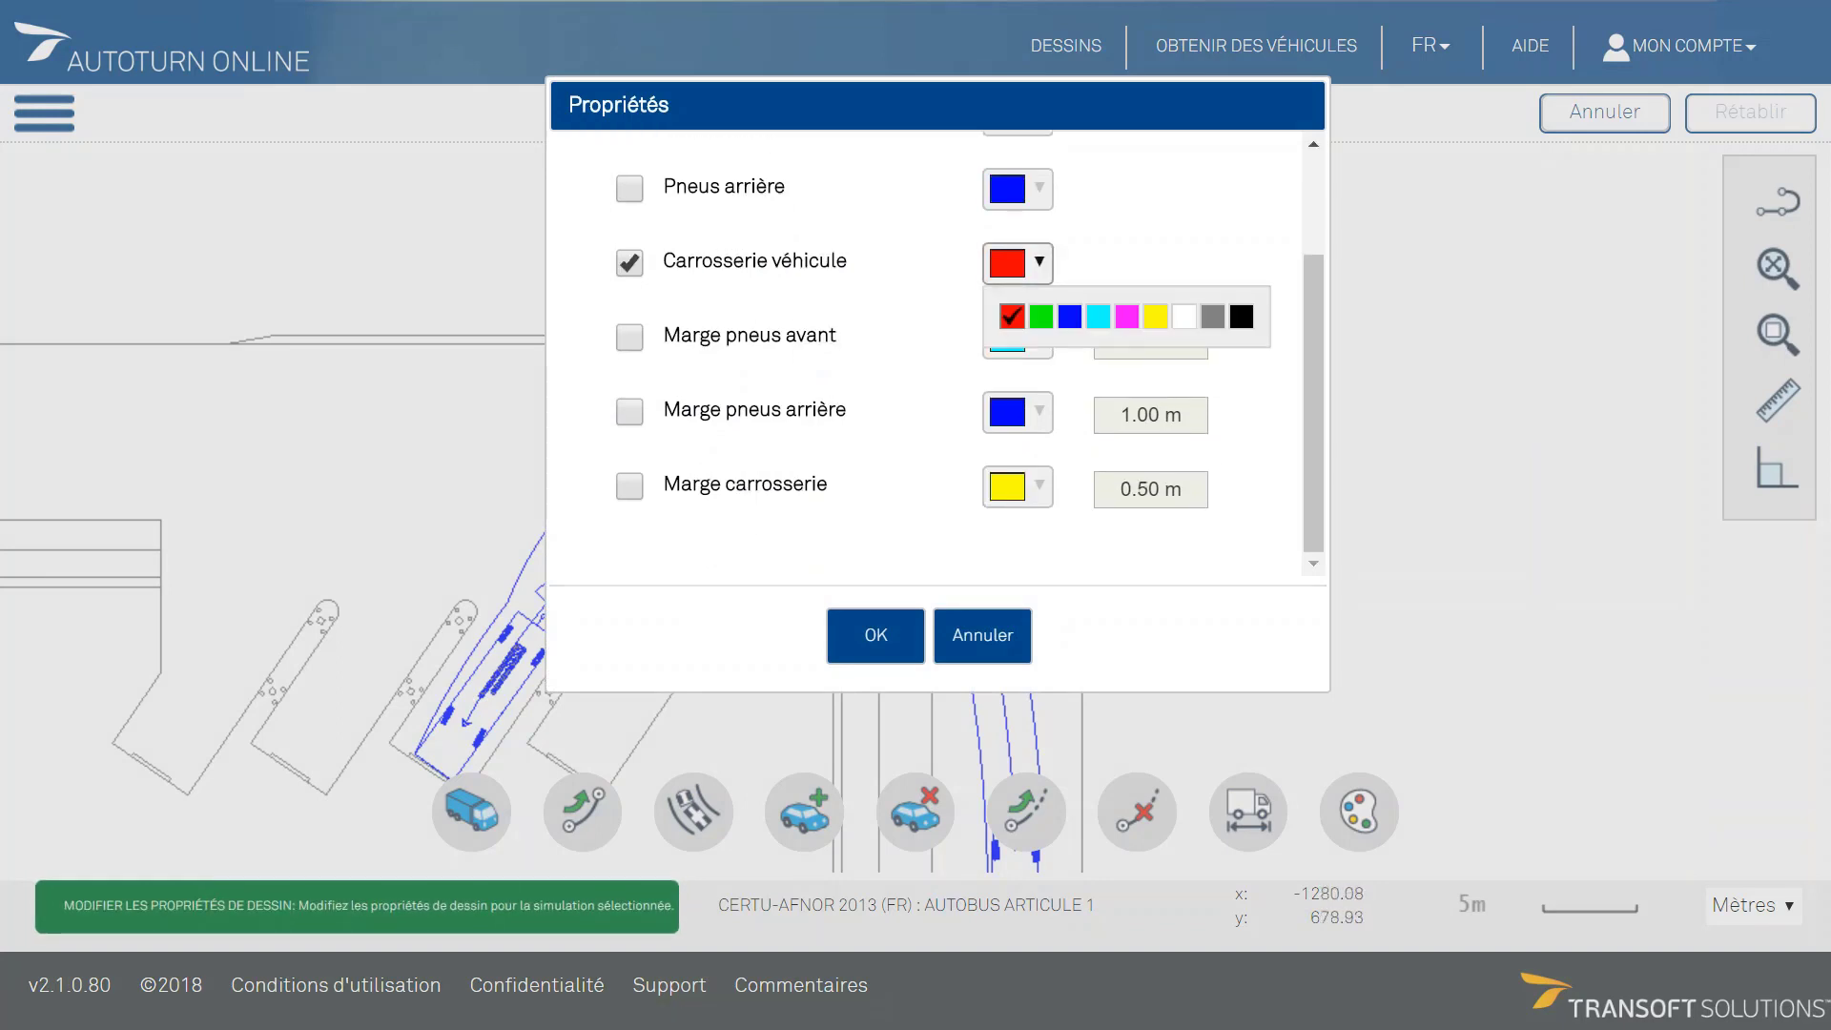
pyautogui.click(1070, 316)
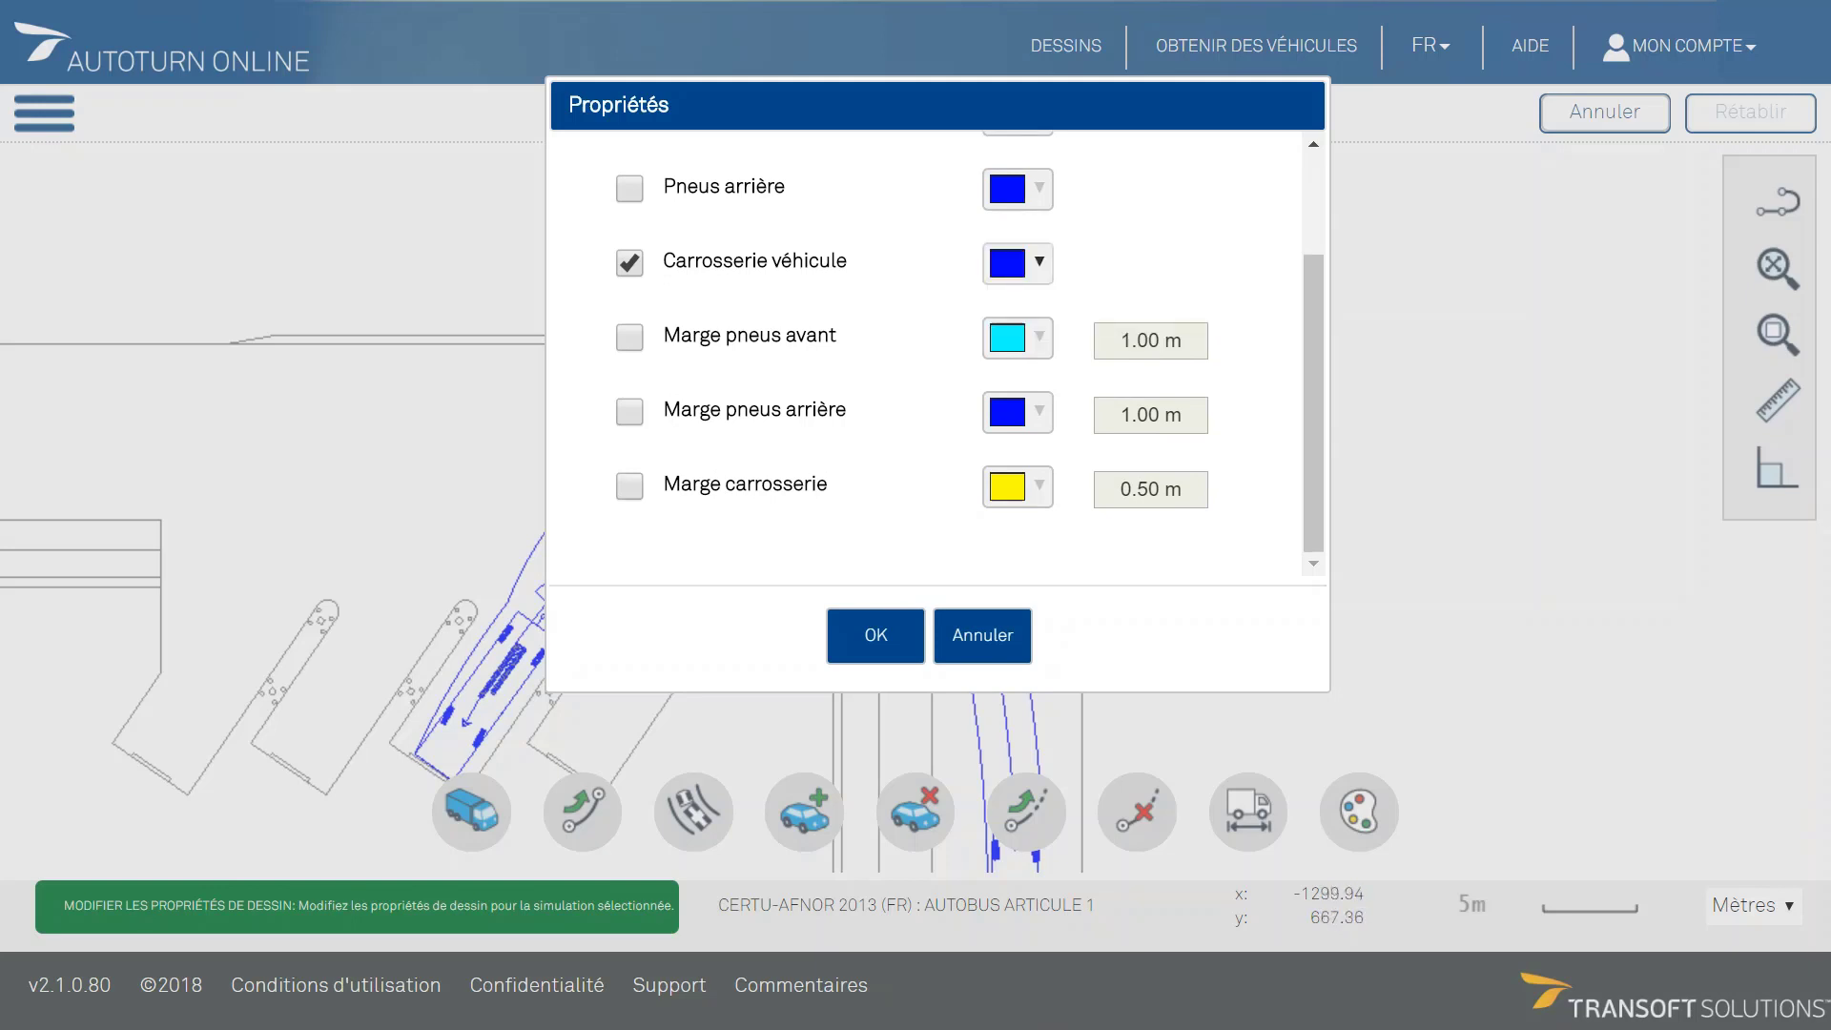
# Enable the body margin envelope for the bus path, colour it magenta, and apply the properties
pyautogui.click(630, 486)
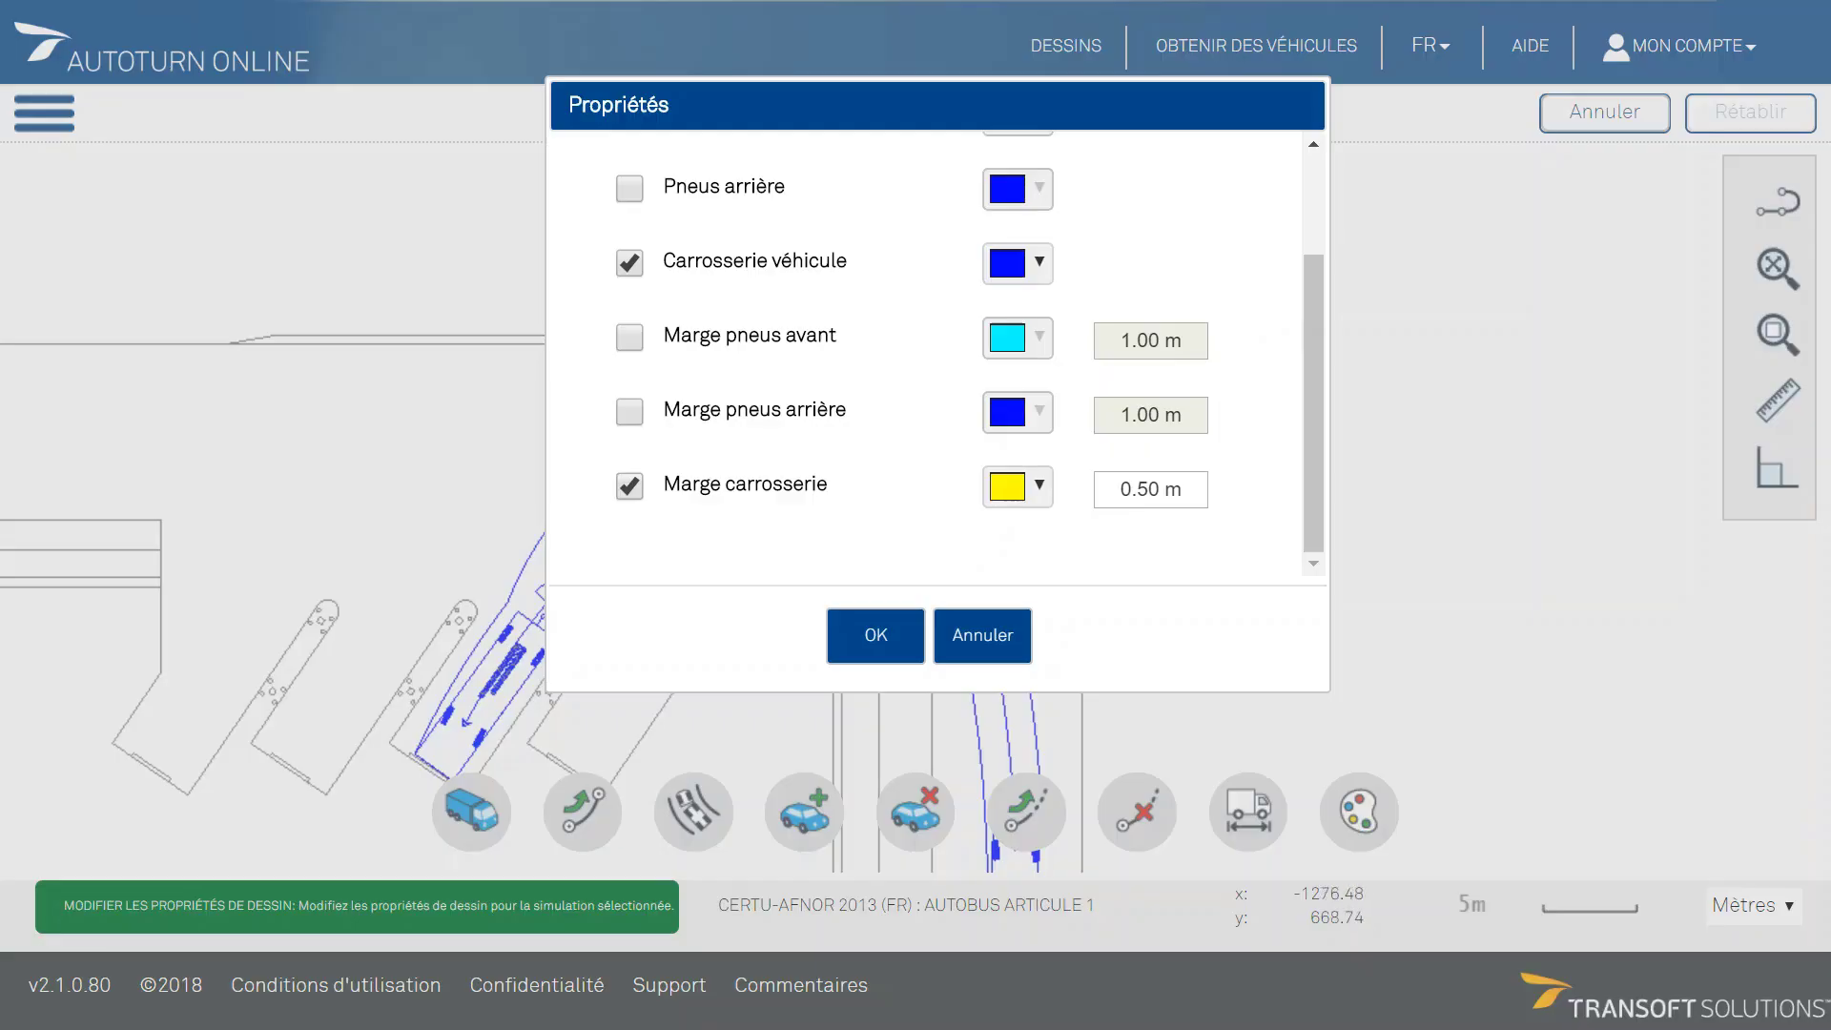
pyautogui.click(1018, 486)
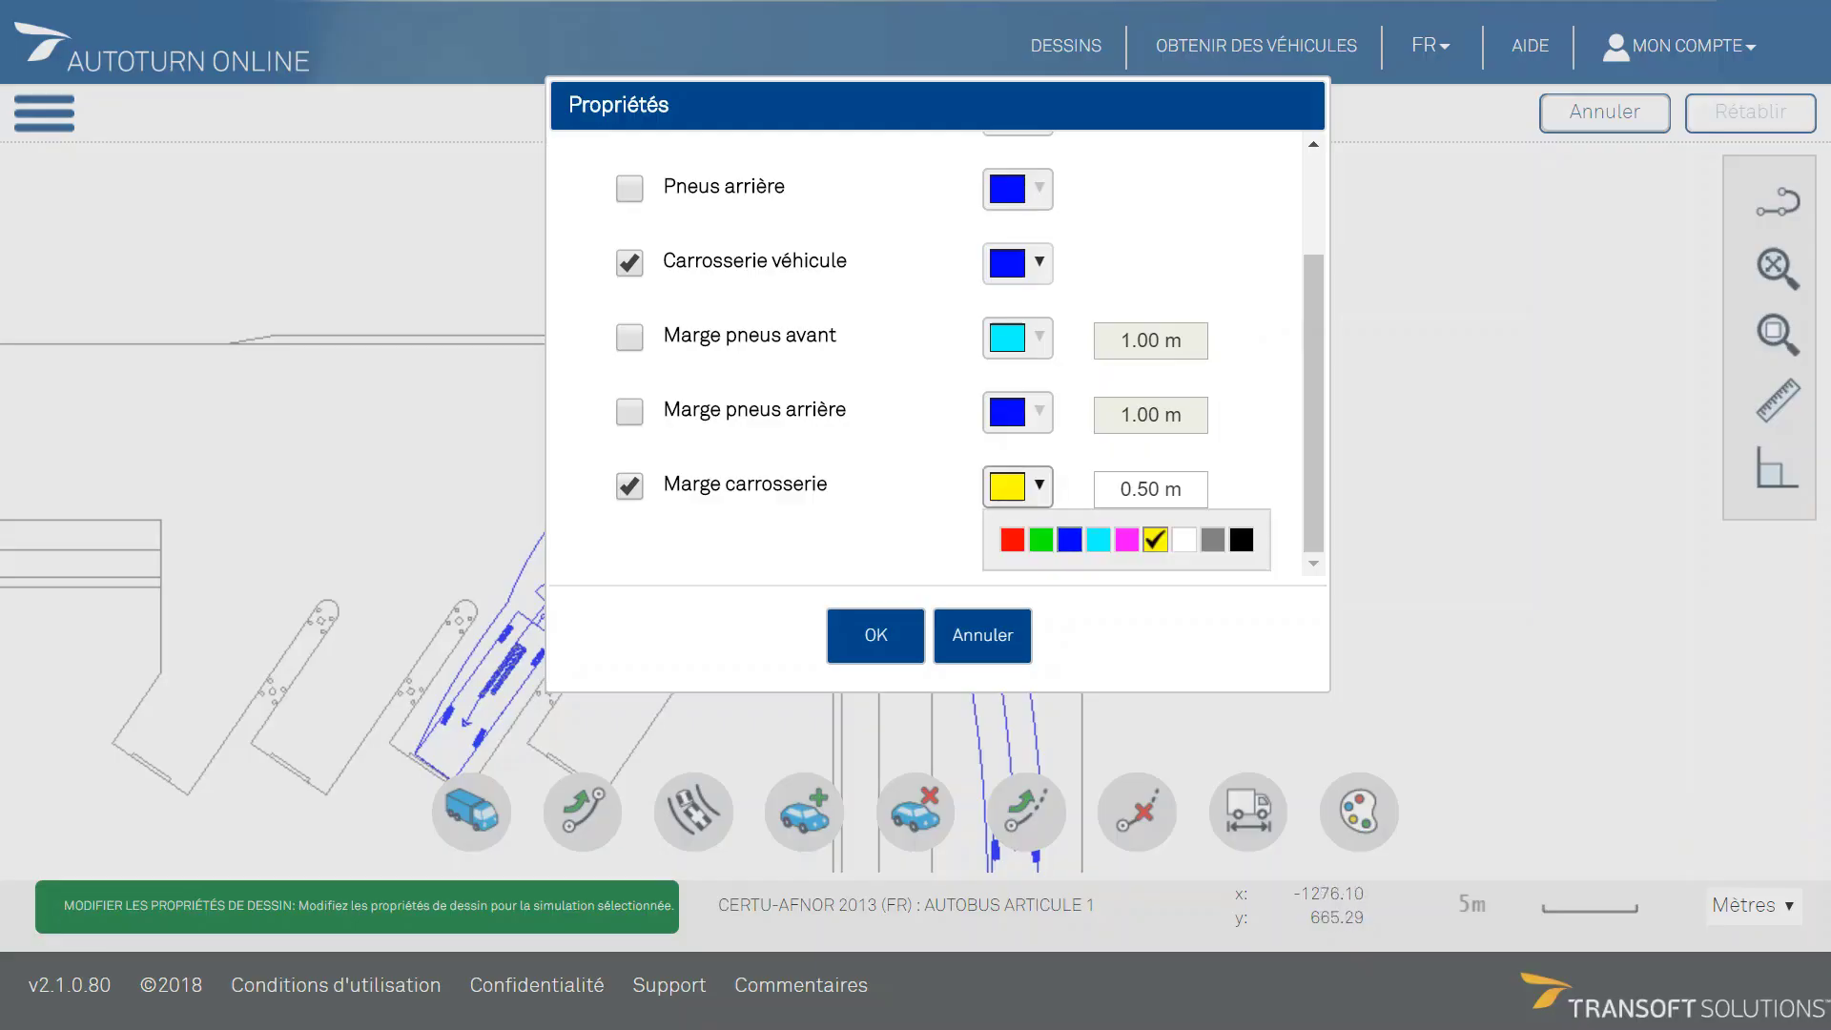
pyautogui.click(1127, 539)
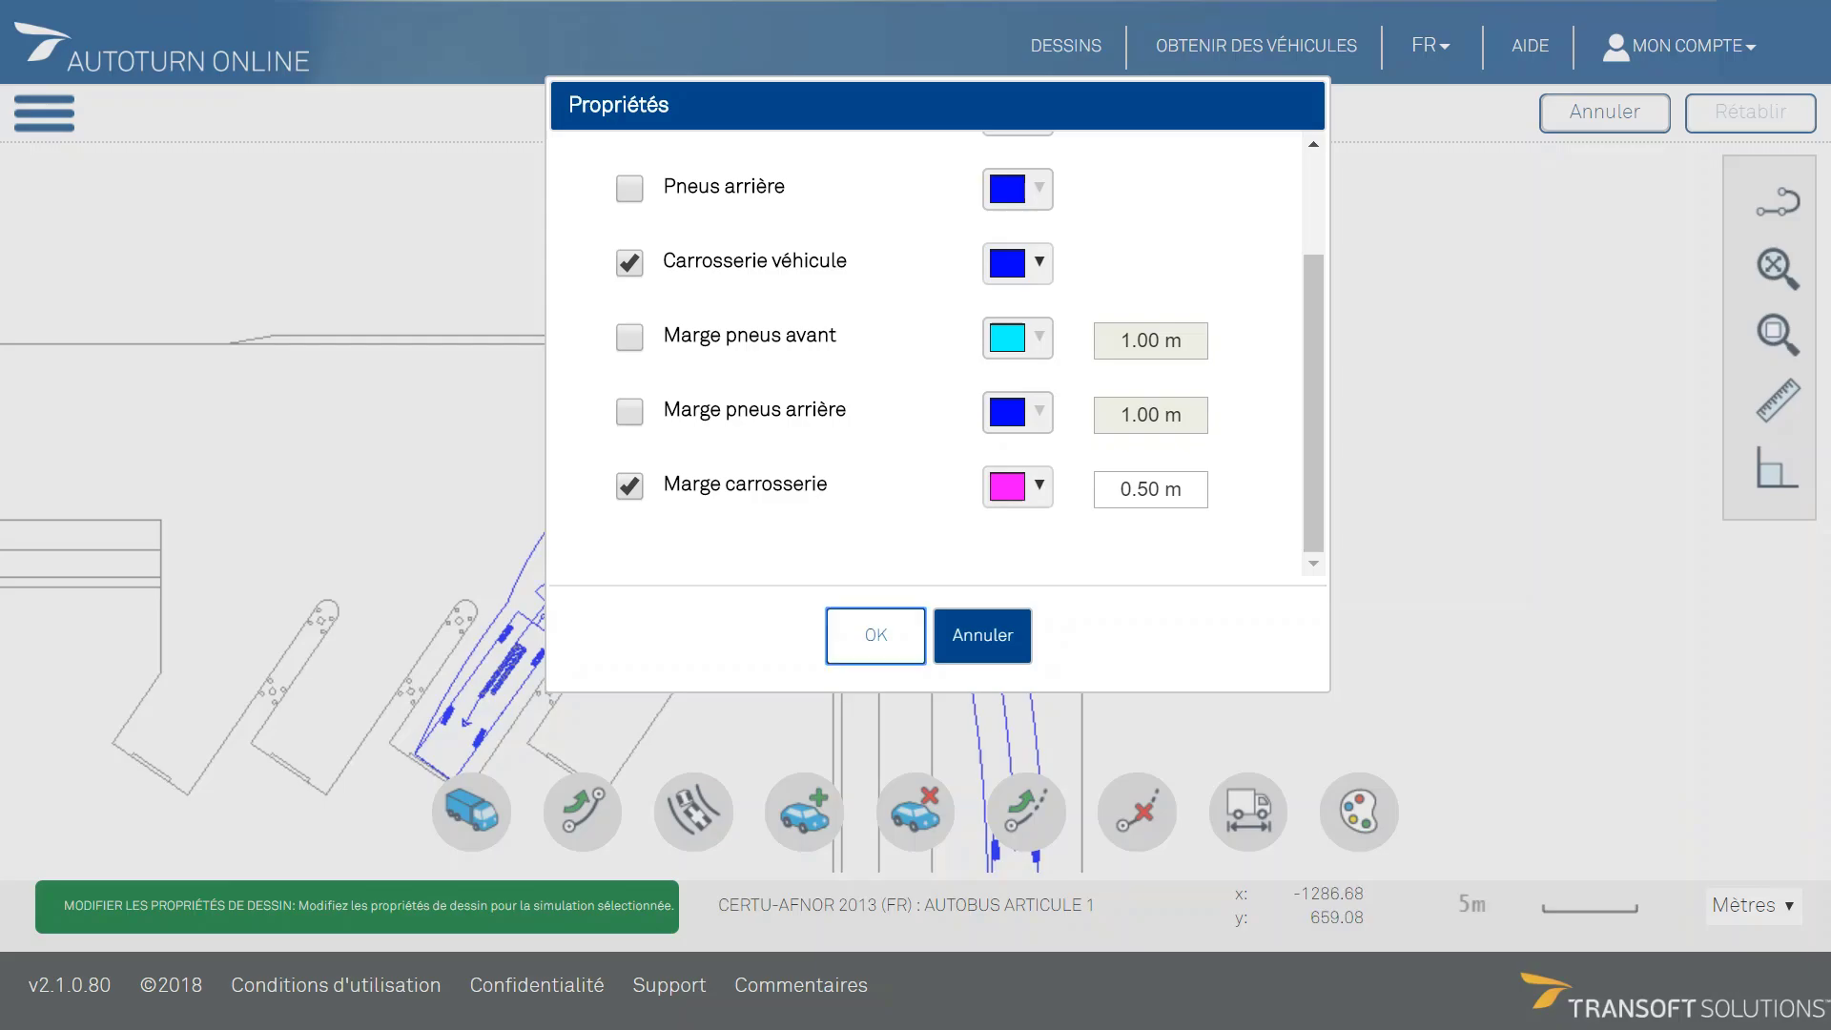
pyautogui.click(876, 635)
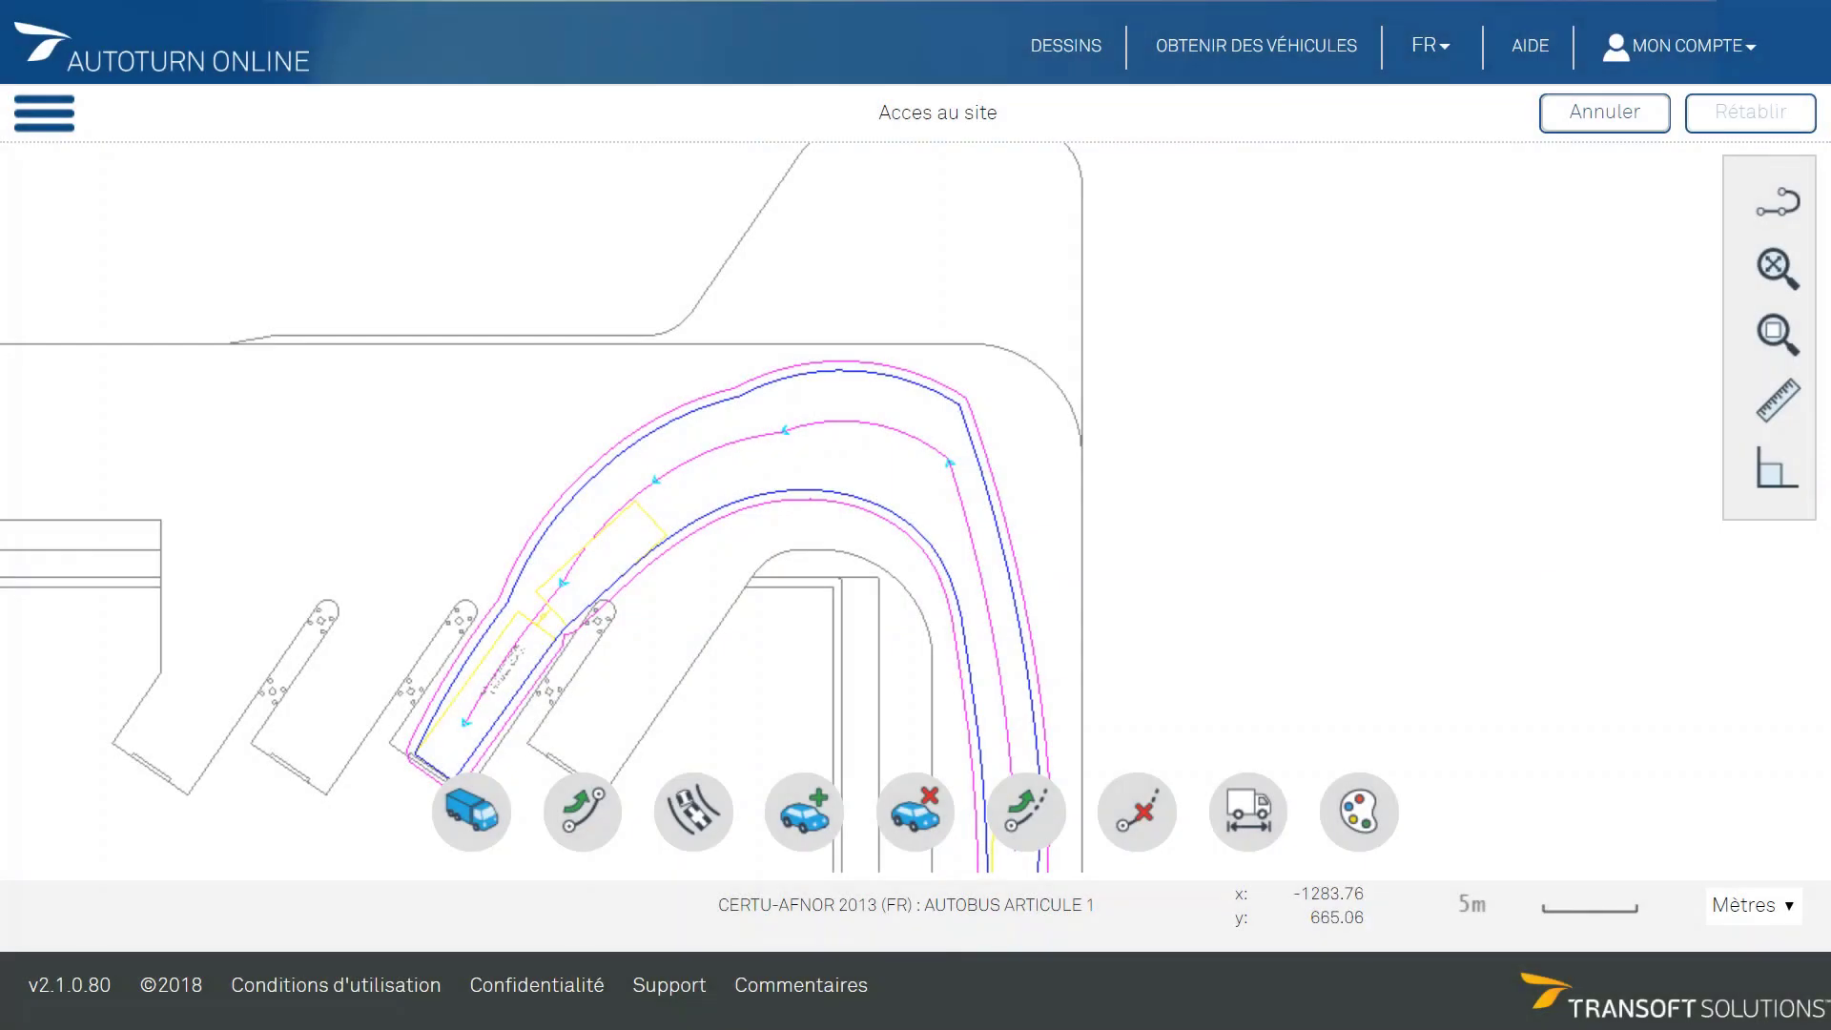
# Examine the clearance between the bus's margin envelope and the islands beside the angled bay
pyautogui.scroll(1, 523, 622)
pyautogui.scroll(-1, 579, 621)
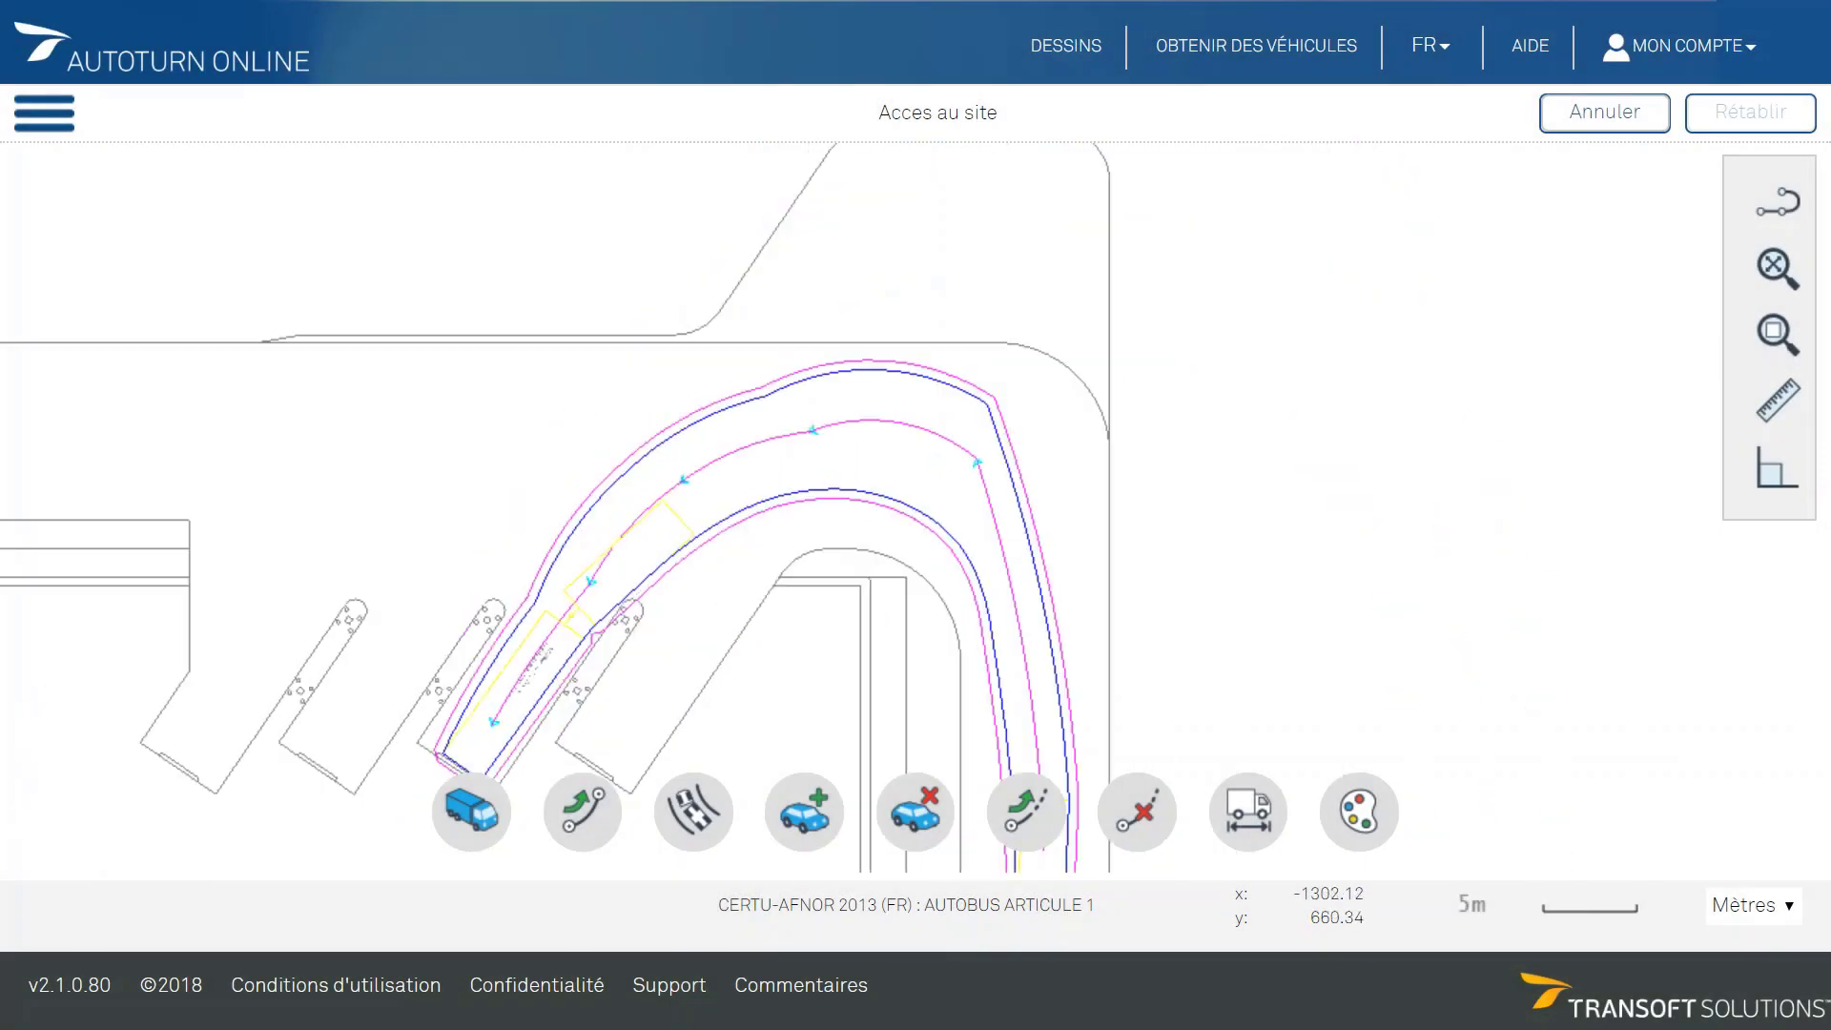
pyautogui.scroll(-1, 549, 791)
pyautogui.scroll(2, 548, 792)
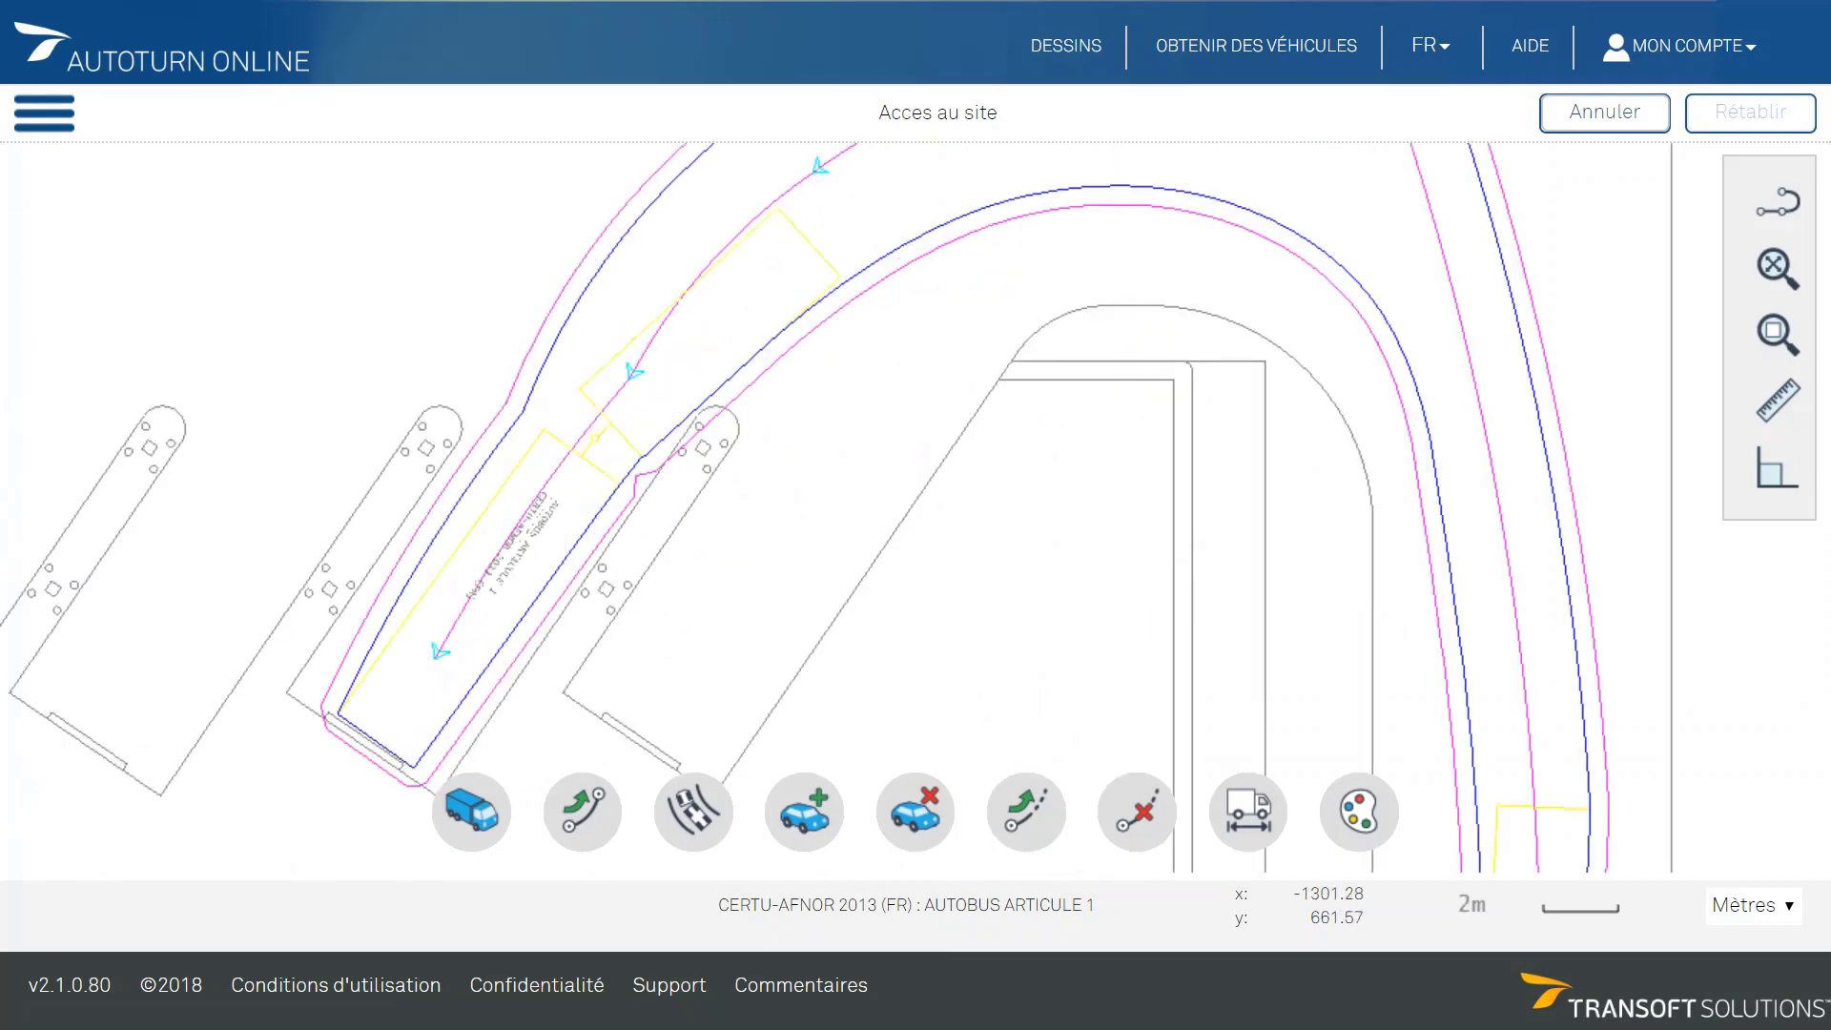
pyautogui.scroll(1, 720, 417)
pyautogui.scroll(-1, 707, 409)
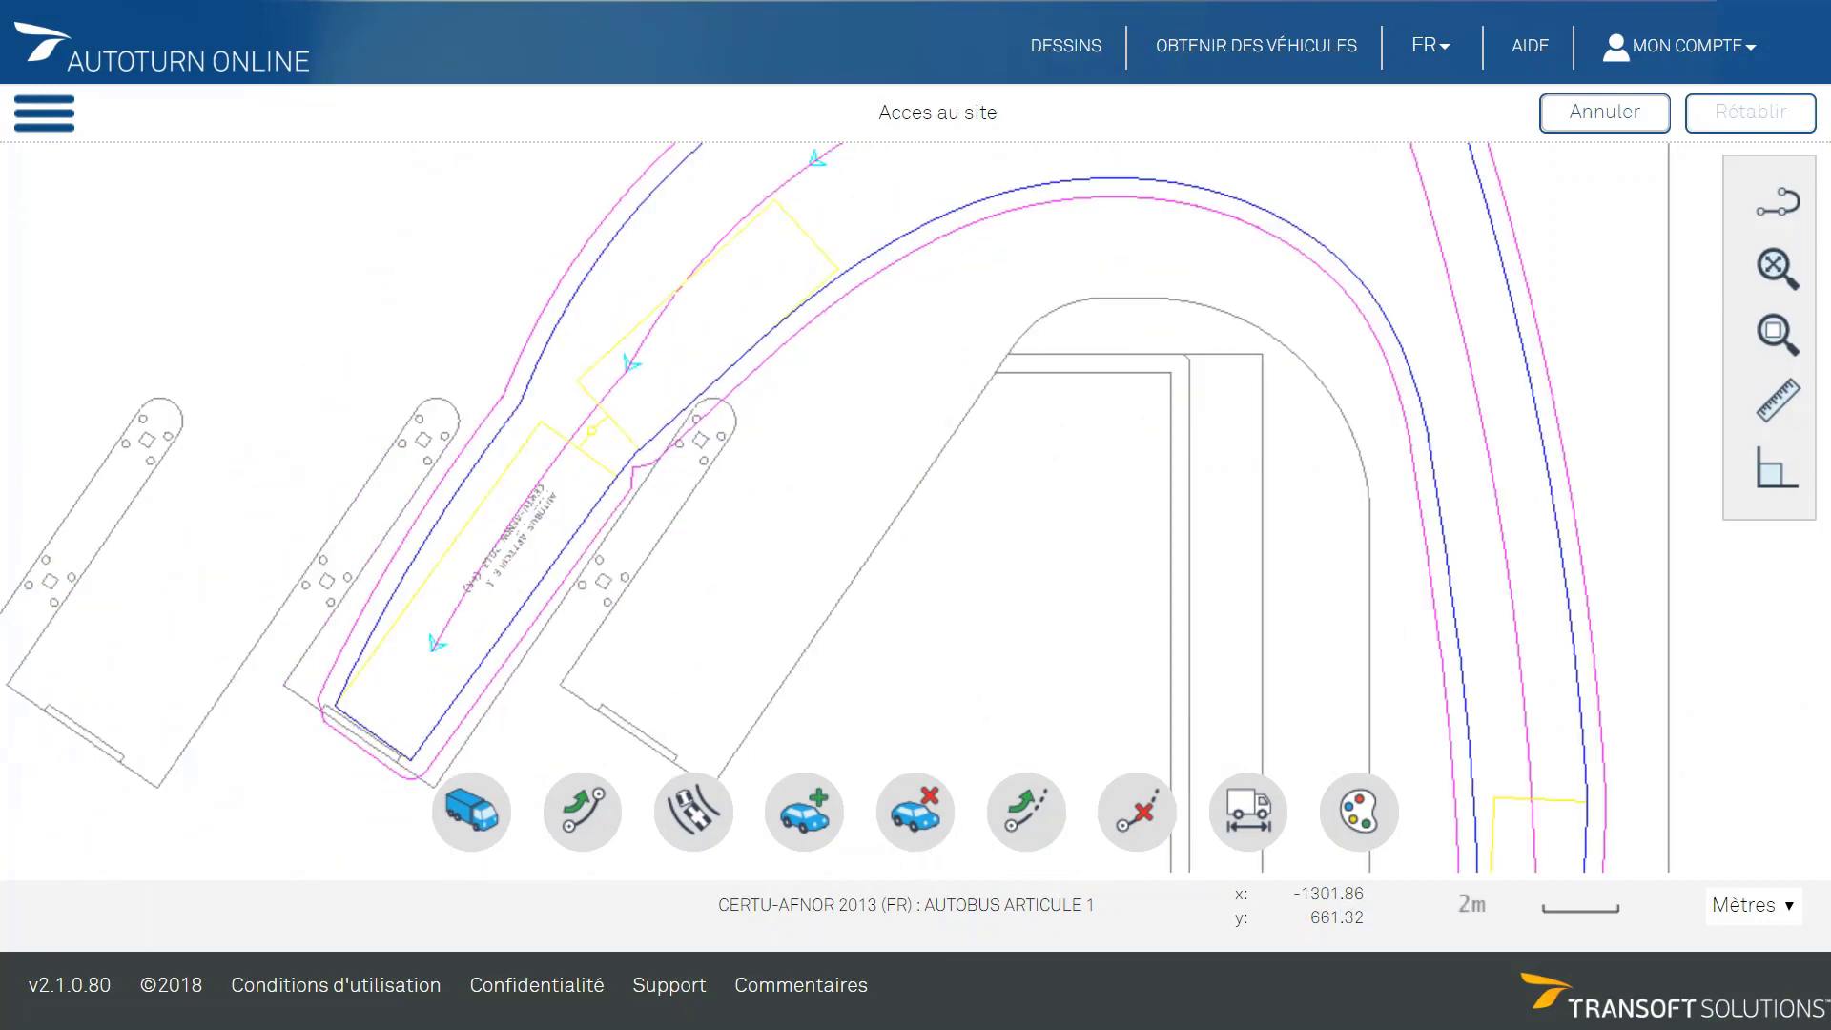
# Place the articulated bus's vehicle profile beside the small car's profile in the empty area east of the site
pyautogui.scroll(-1, 628, 568)
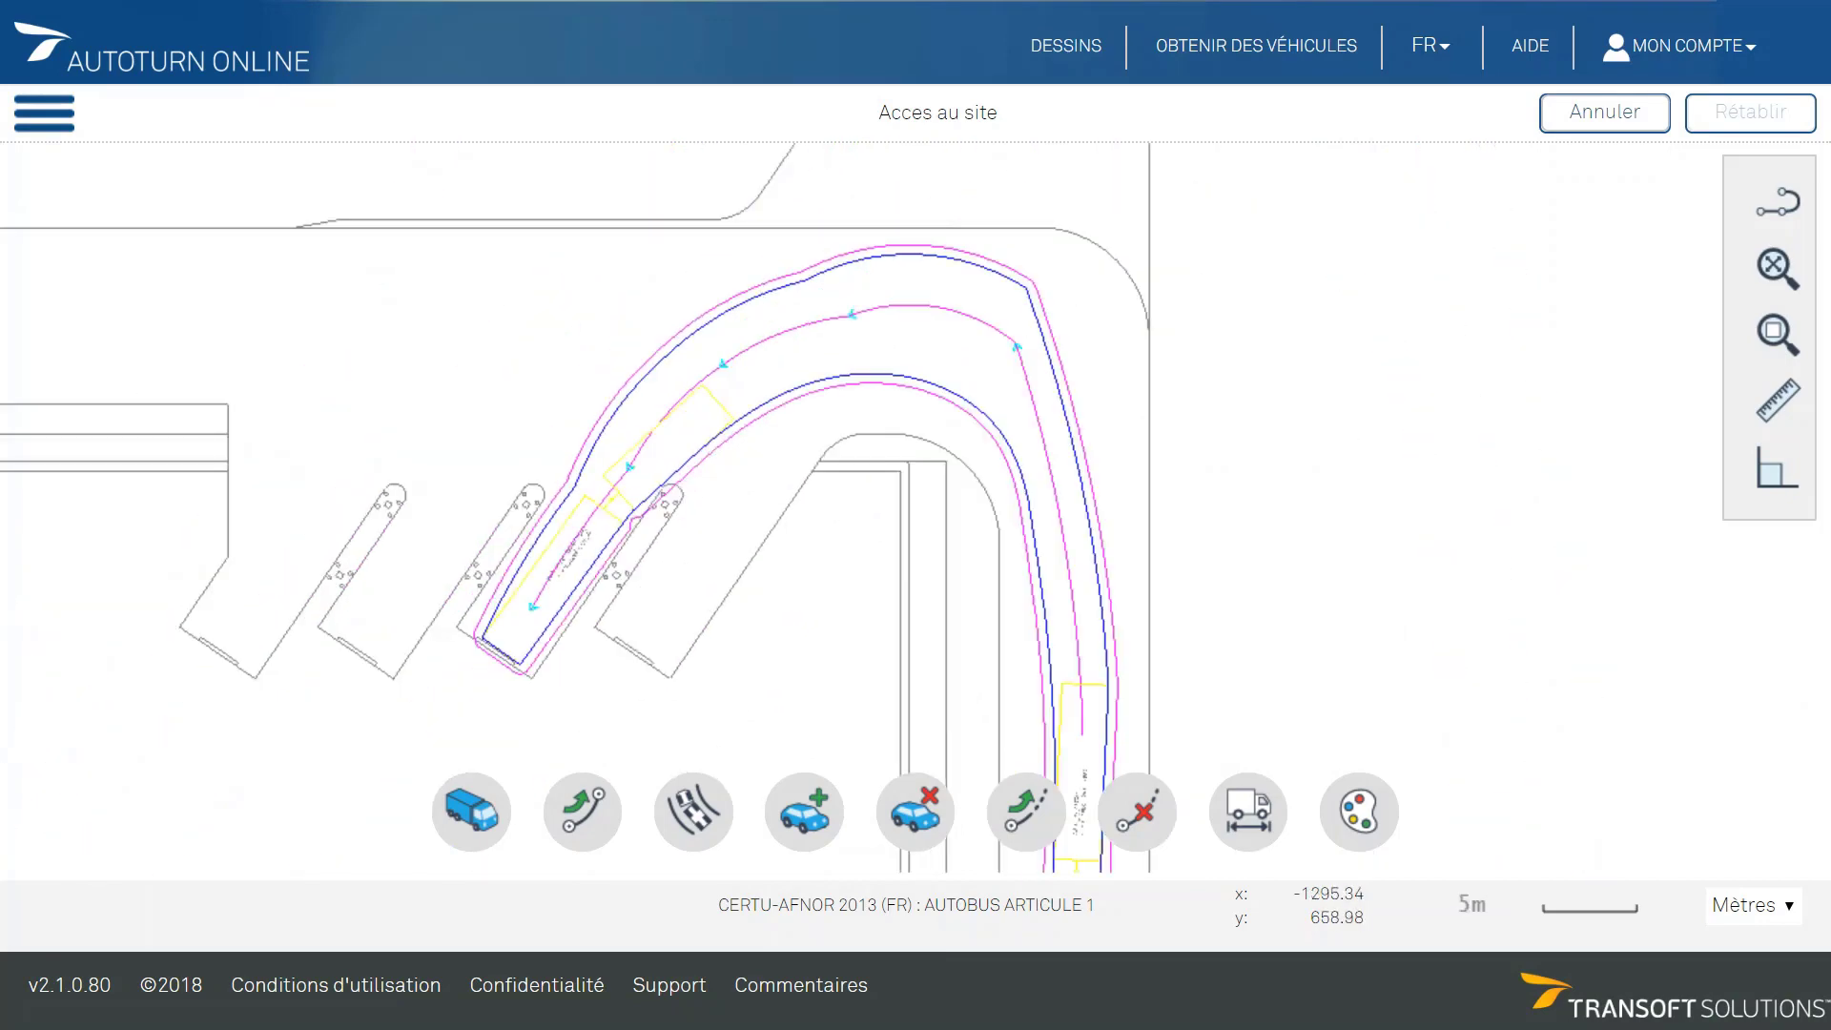
pyautogui.scroll(-2, 680, 518)
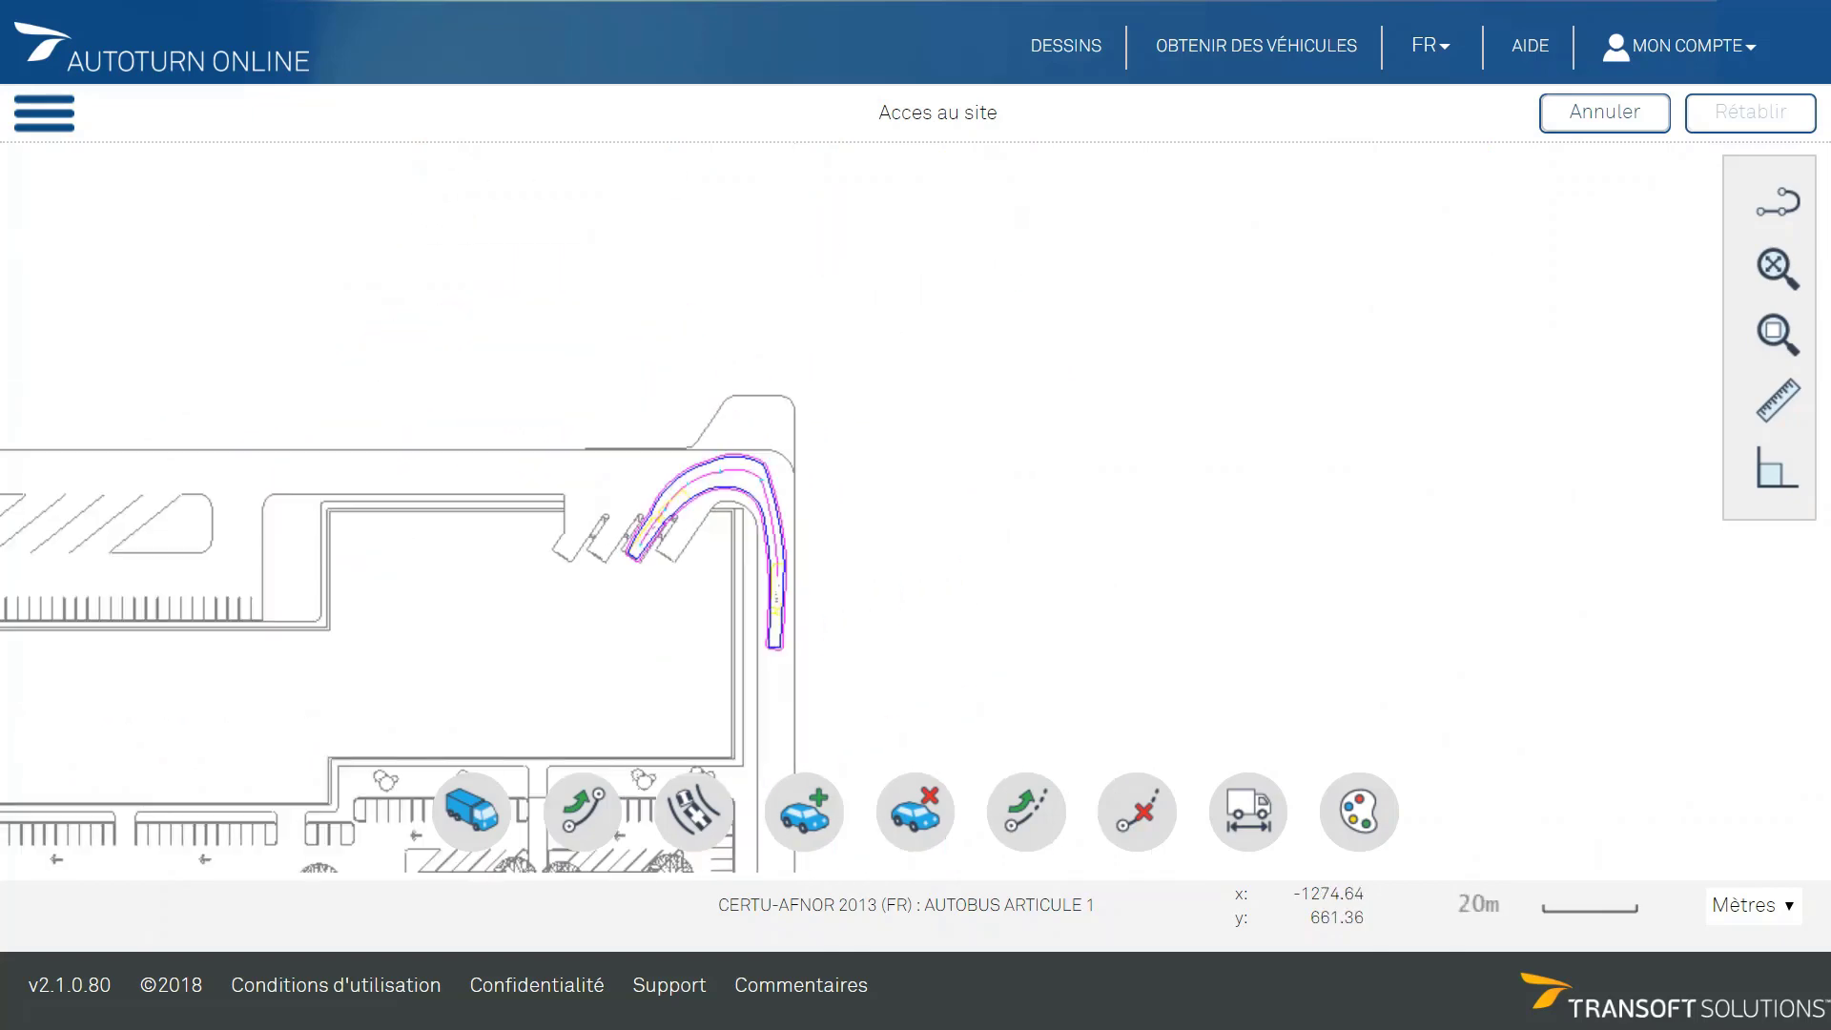
pyautogui.click(1247, 811)
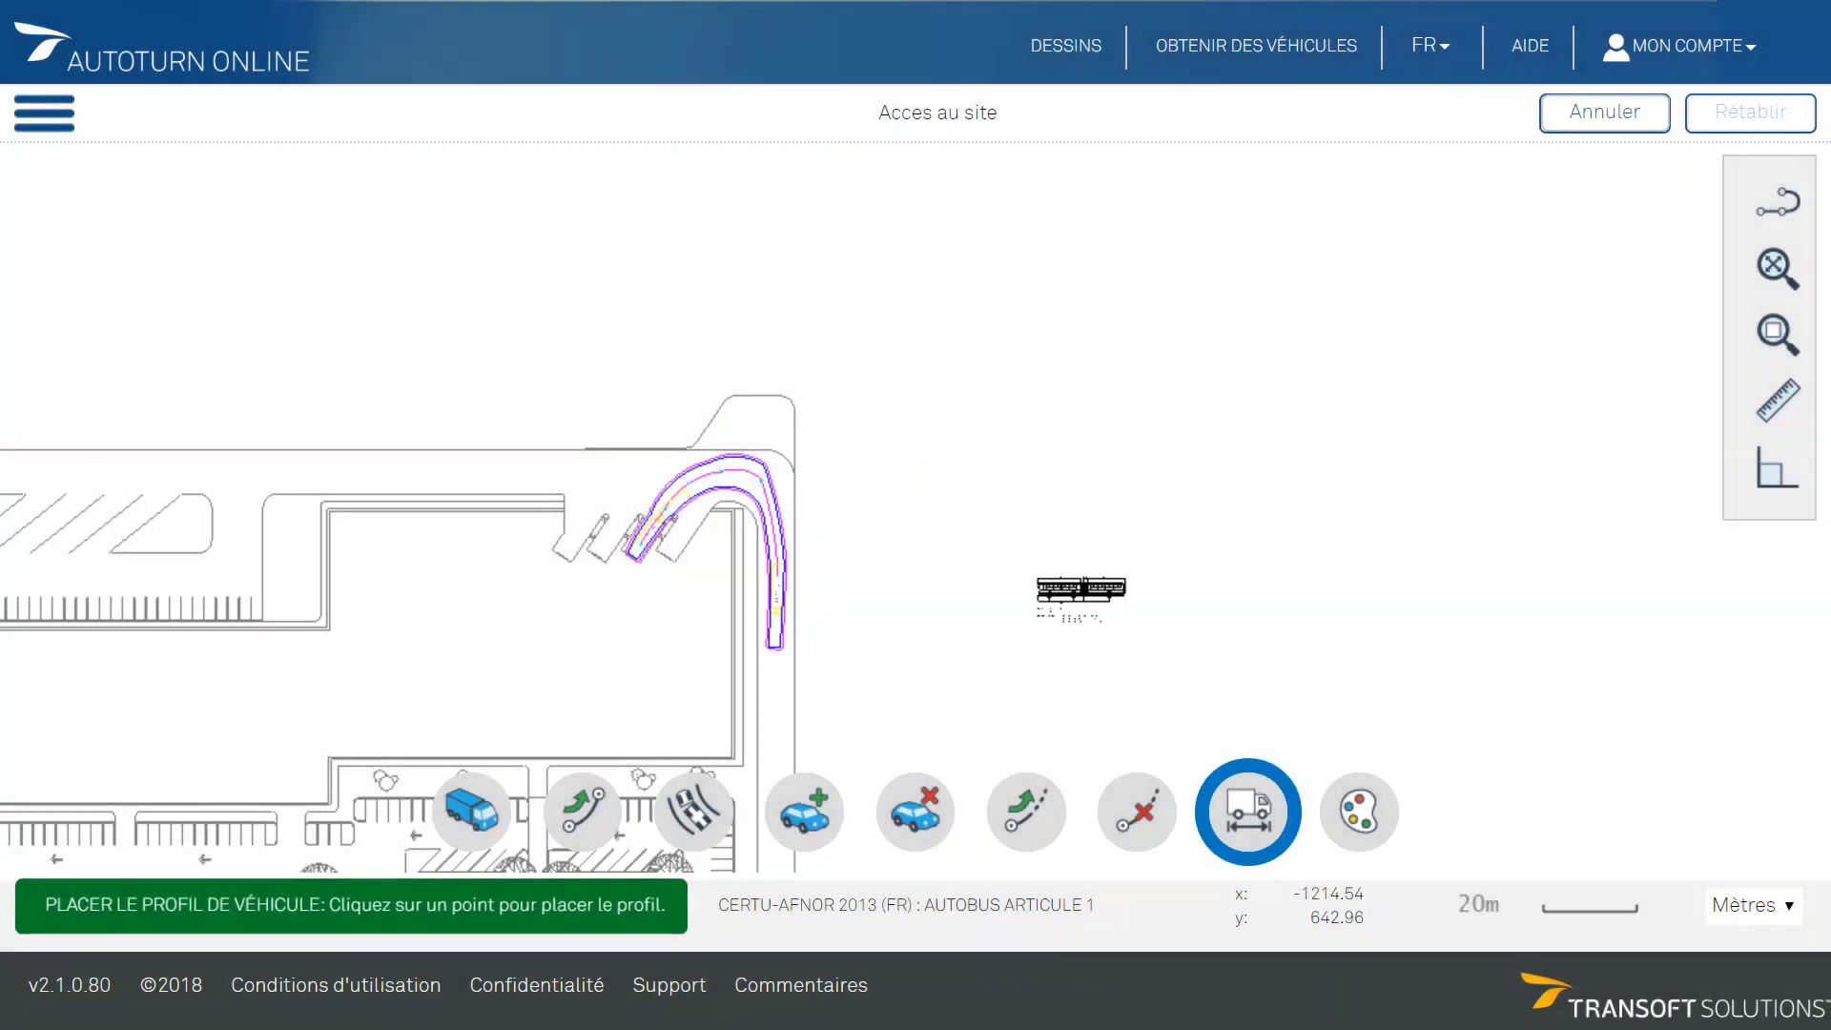
pyautogui.scroll(-1, 899, 534)
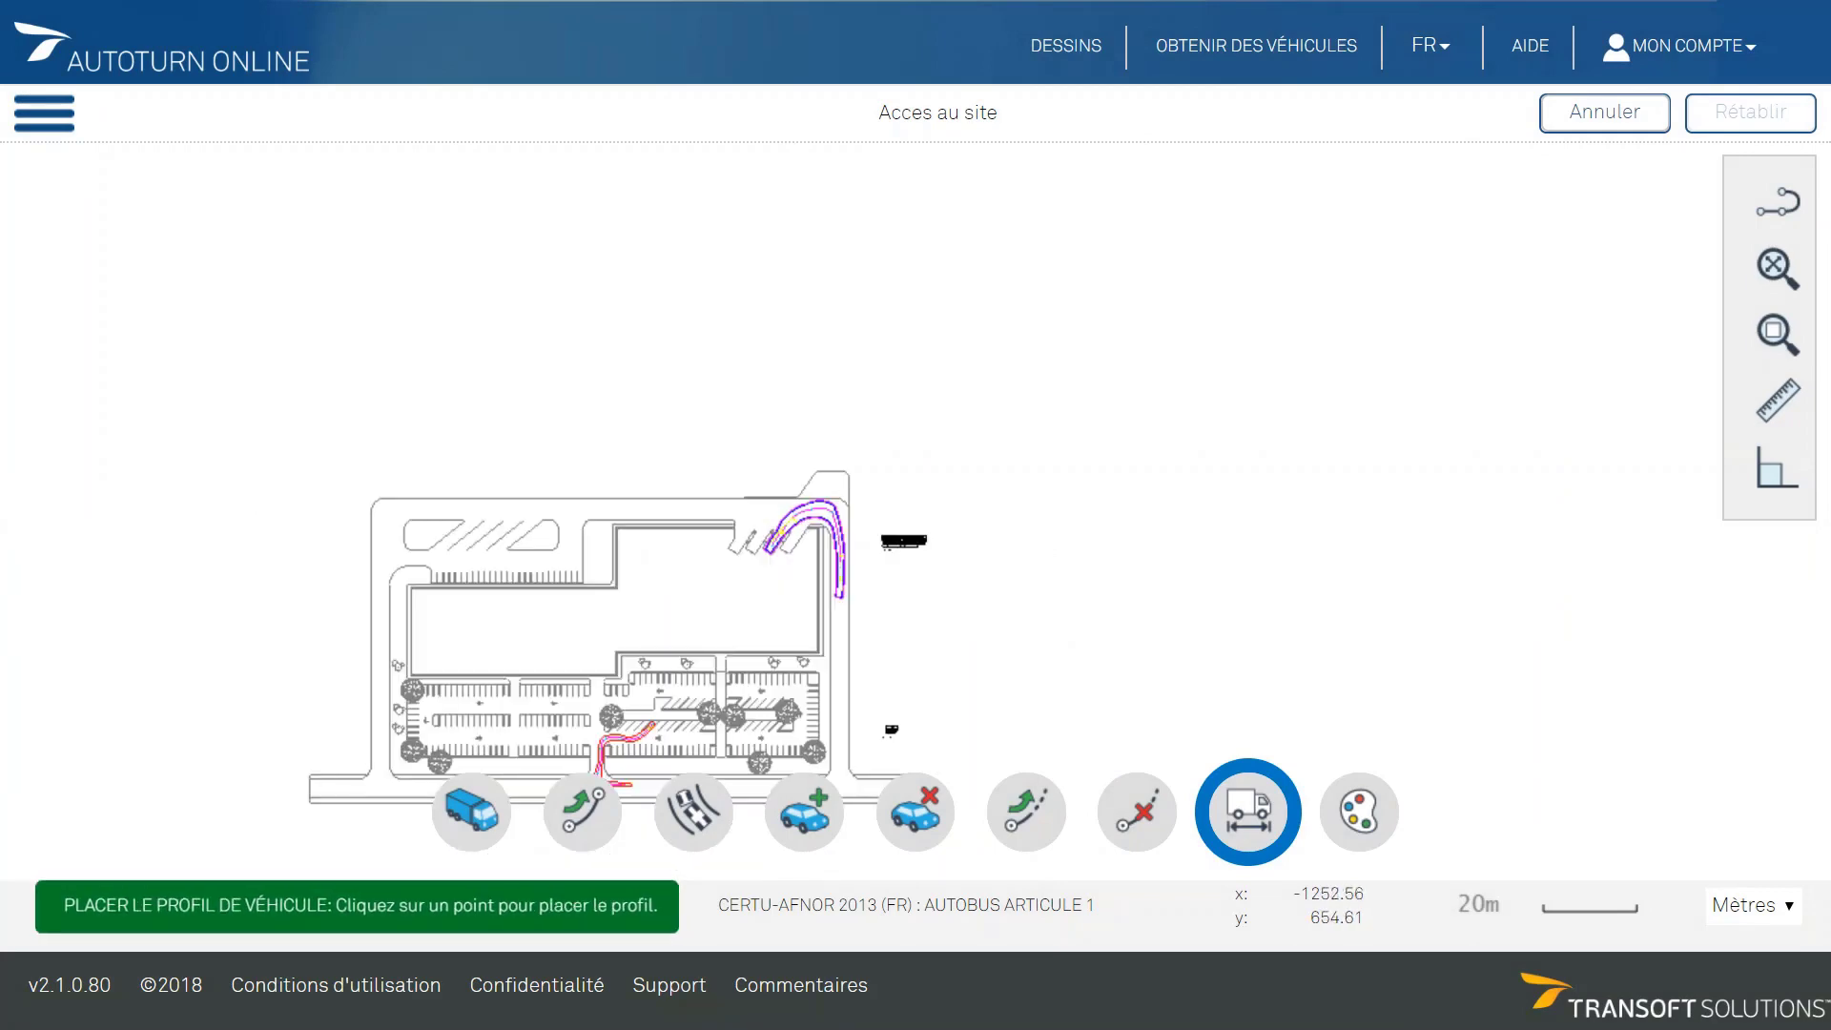
pyautogui.scroll(4, 910, 448)
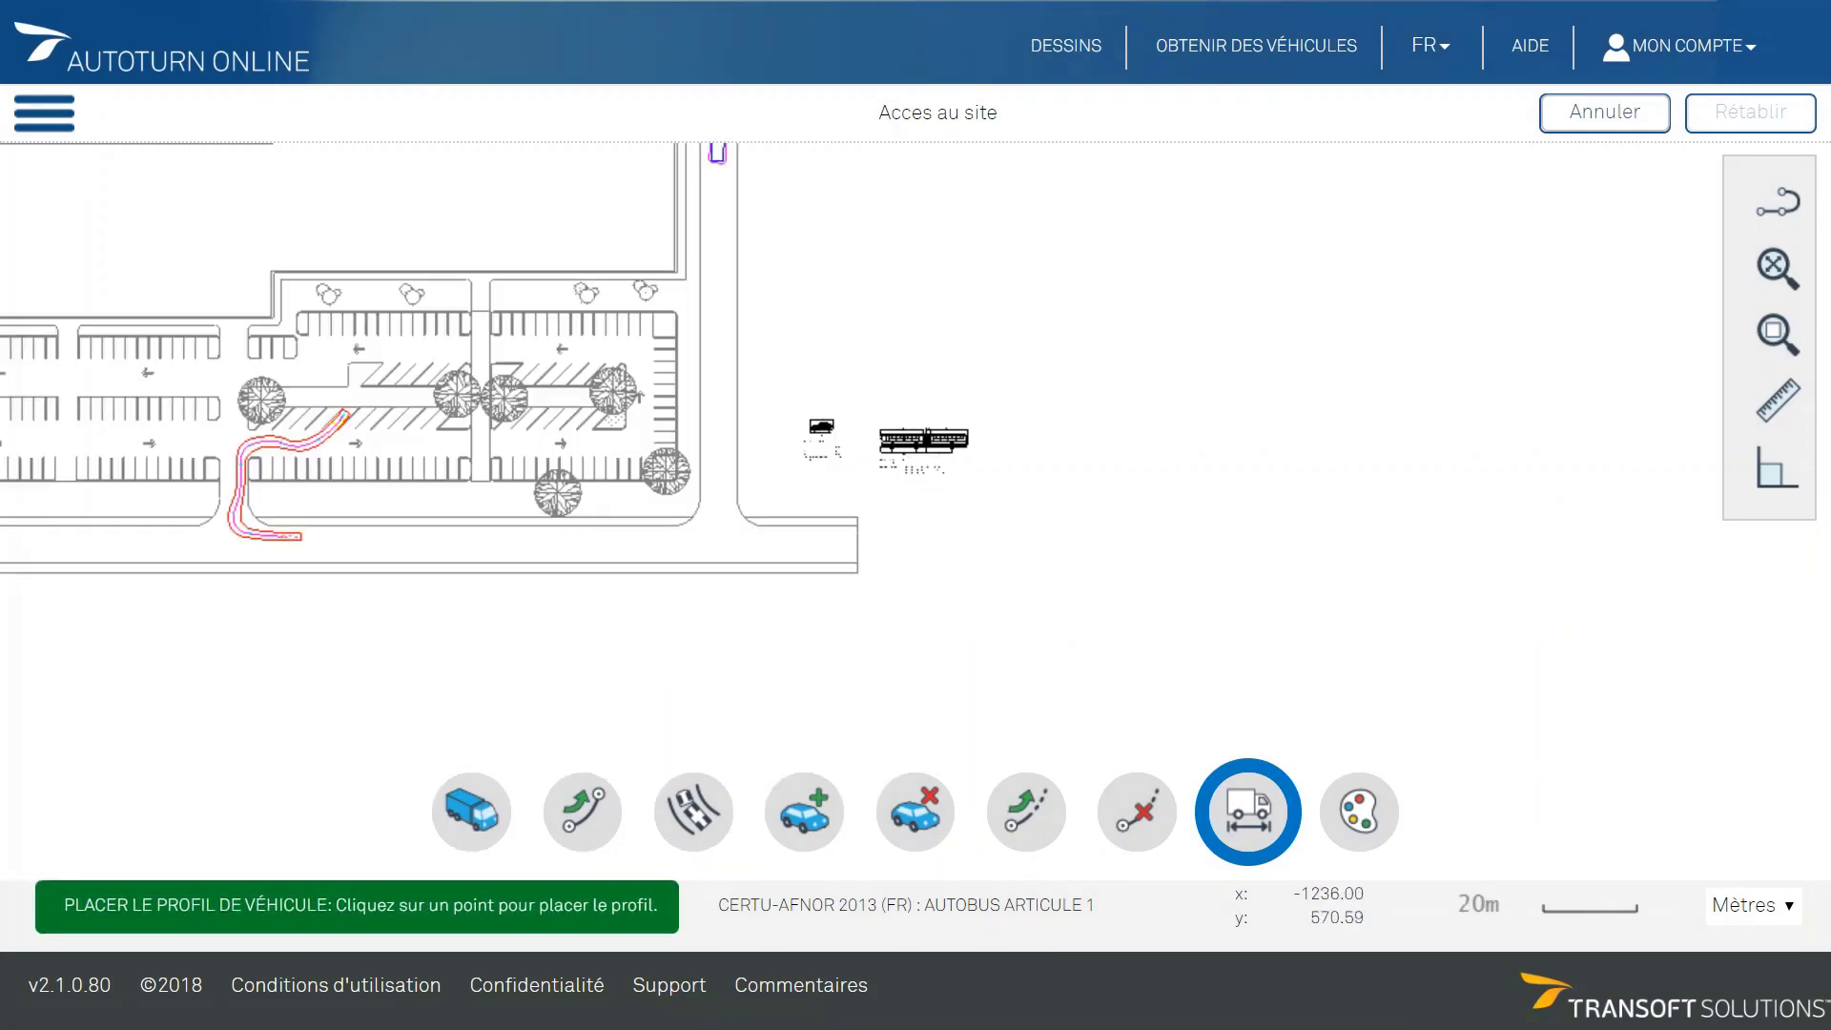
pyautogui.click(921, 426)
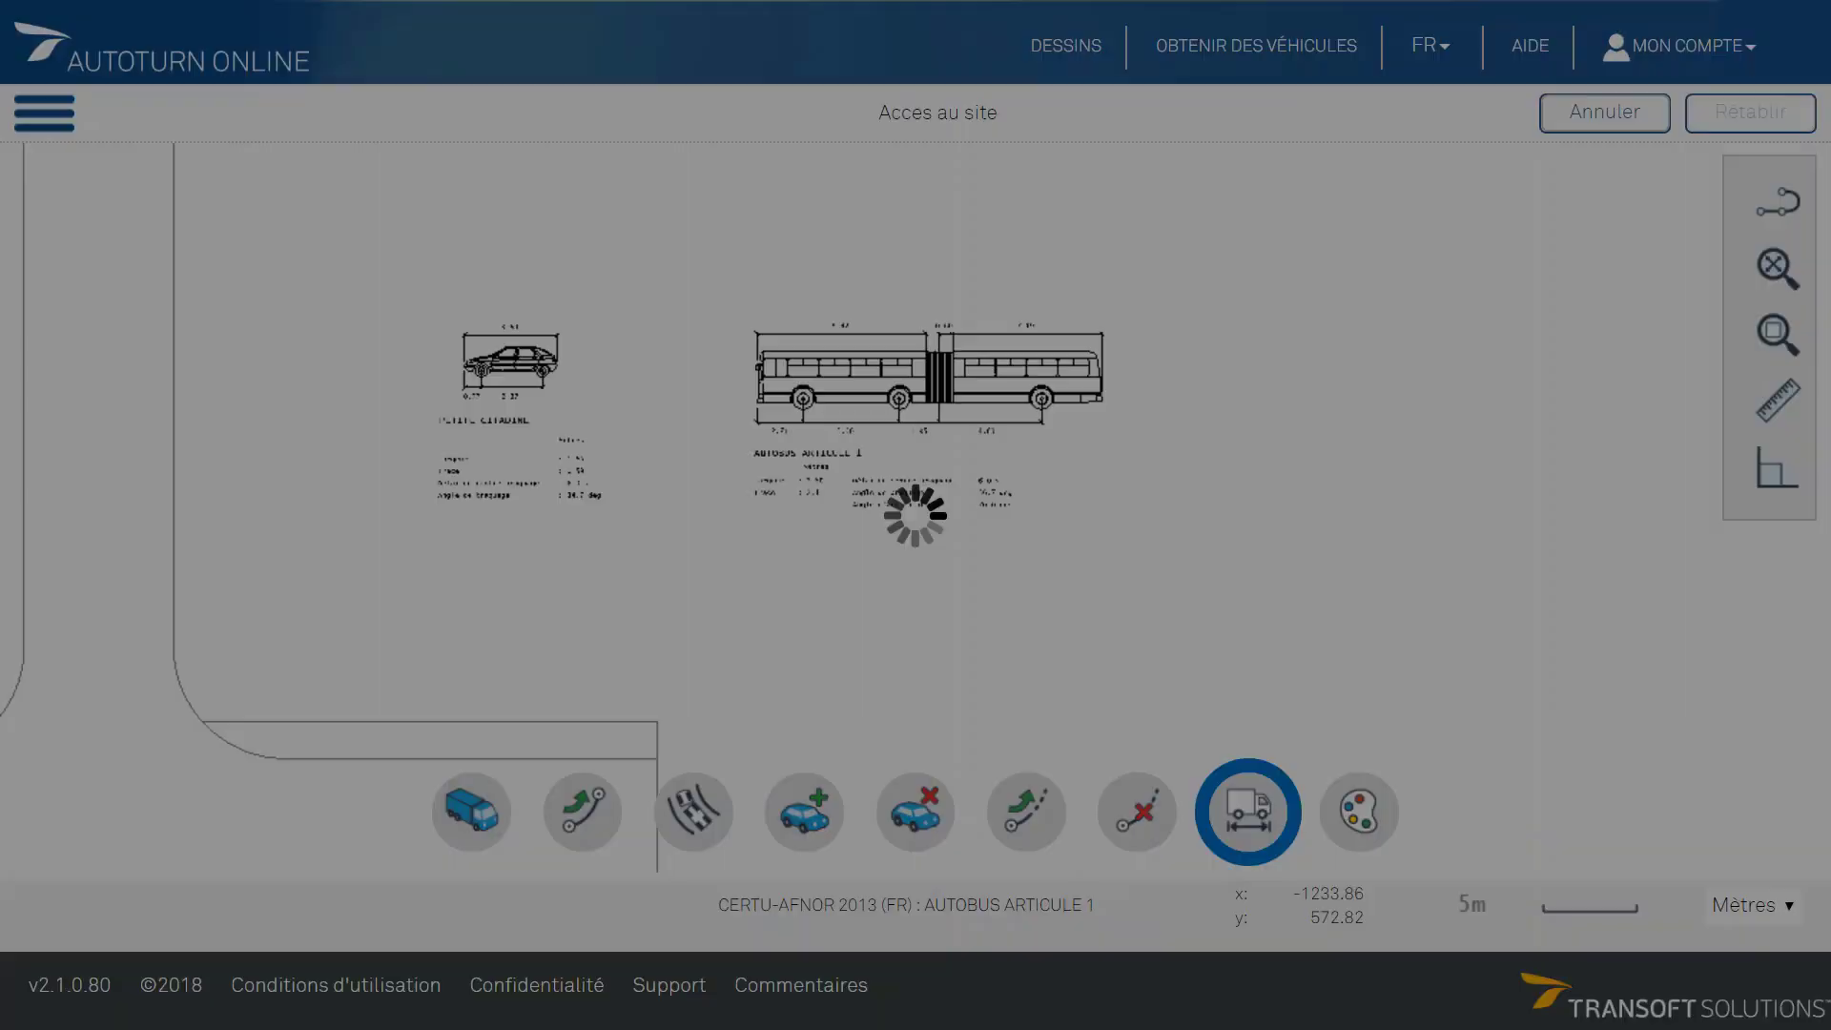
pyautogui.scroll(1, 1027, 416)
pyautogui.scroll(-4, 1022, 550)
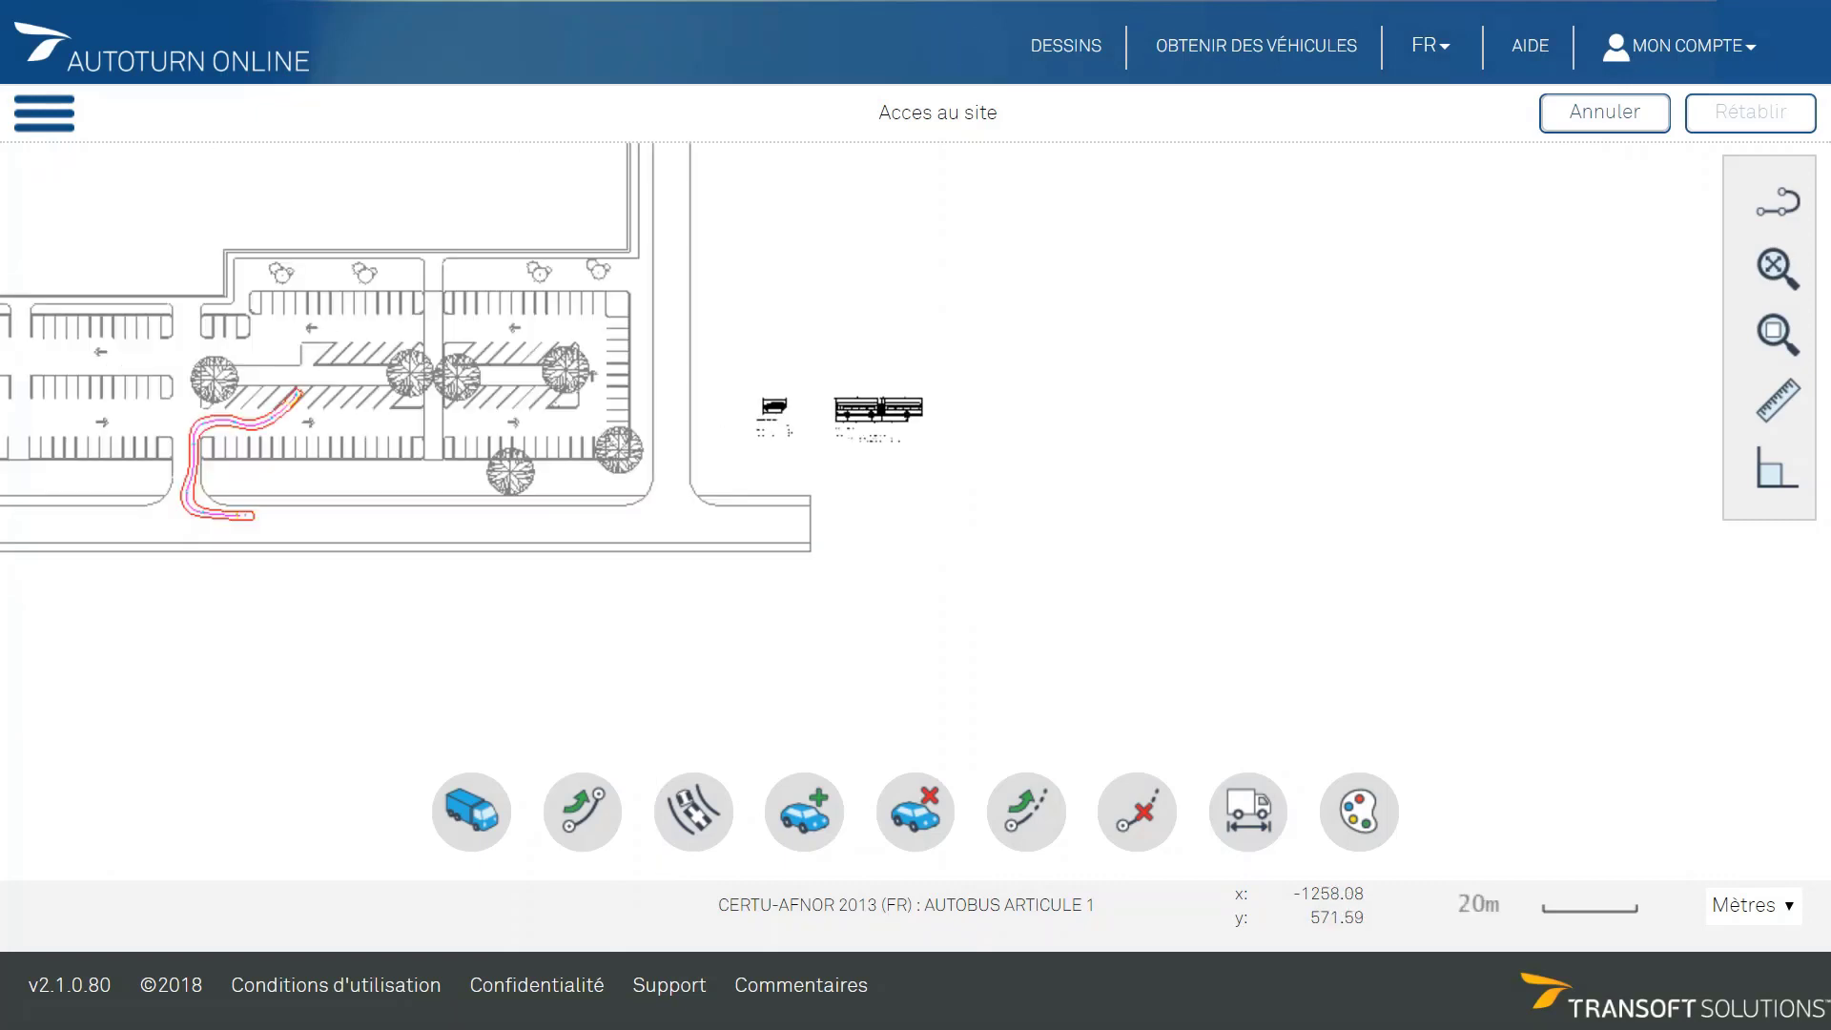
# Save the Acces au site drawing and export it as a DXF file
pyautogui.moveTo(1023, 550); pyautogui.dragTo(1441, 627)
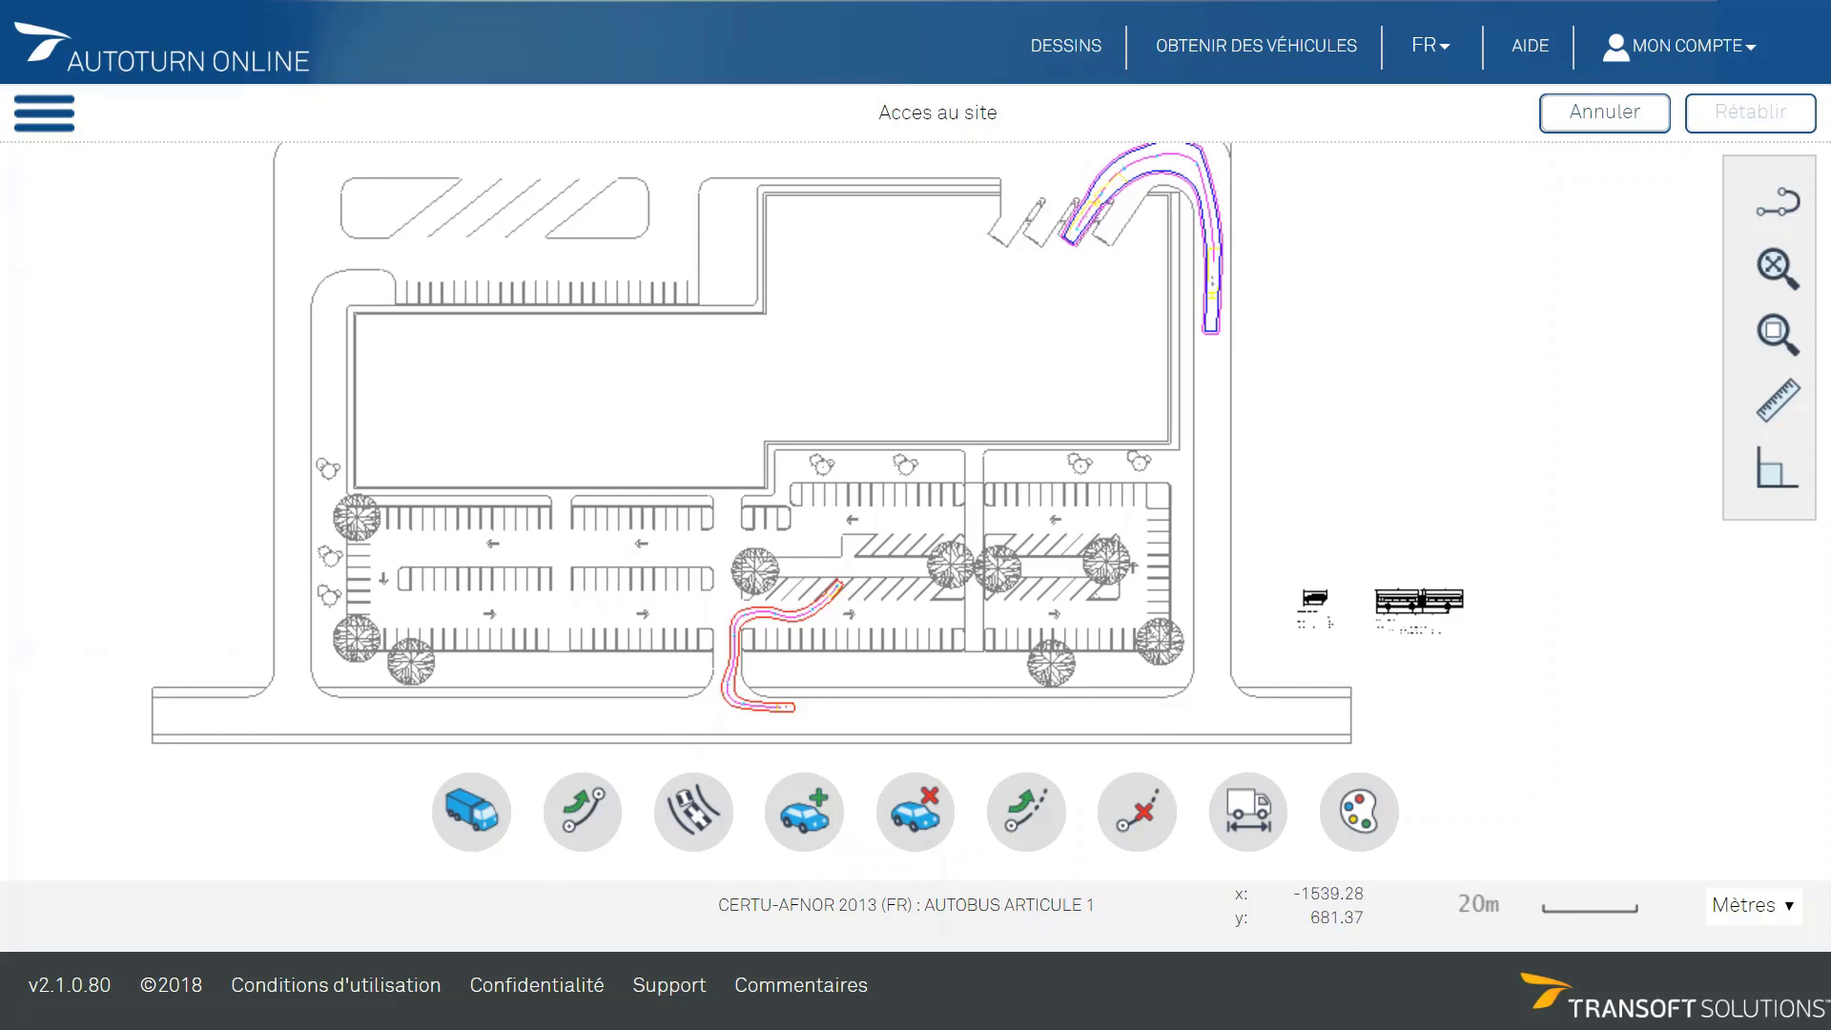
pyautogui.click(44, 113)
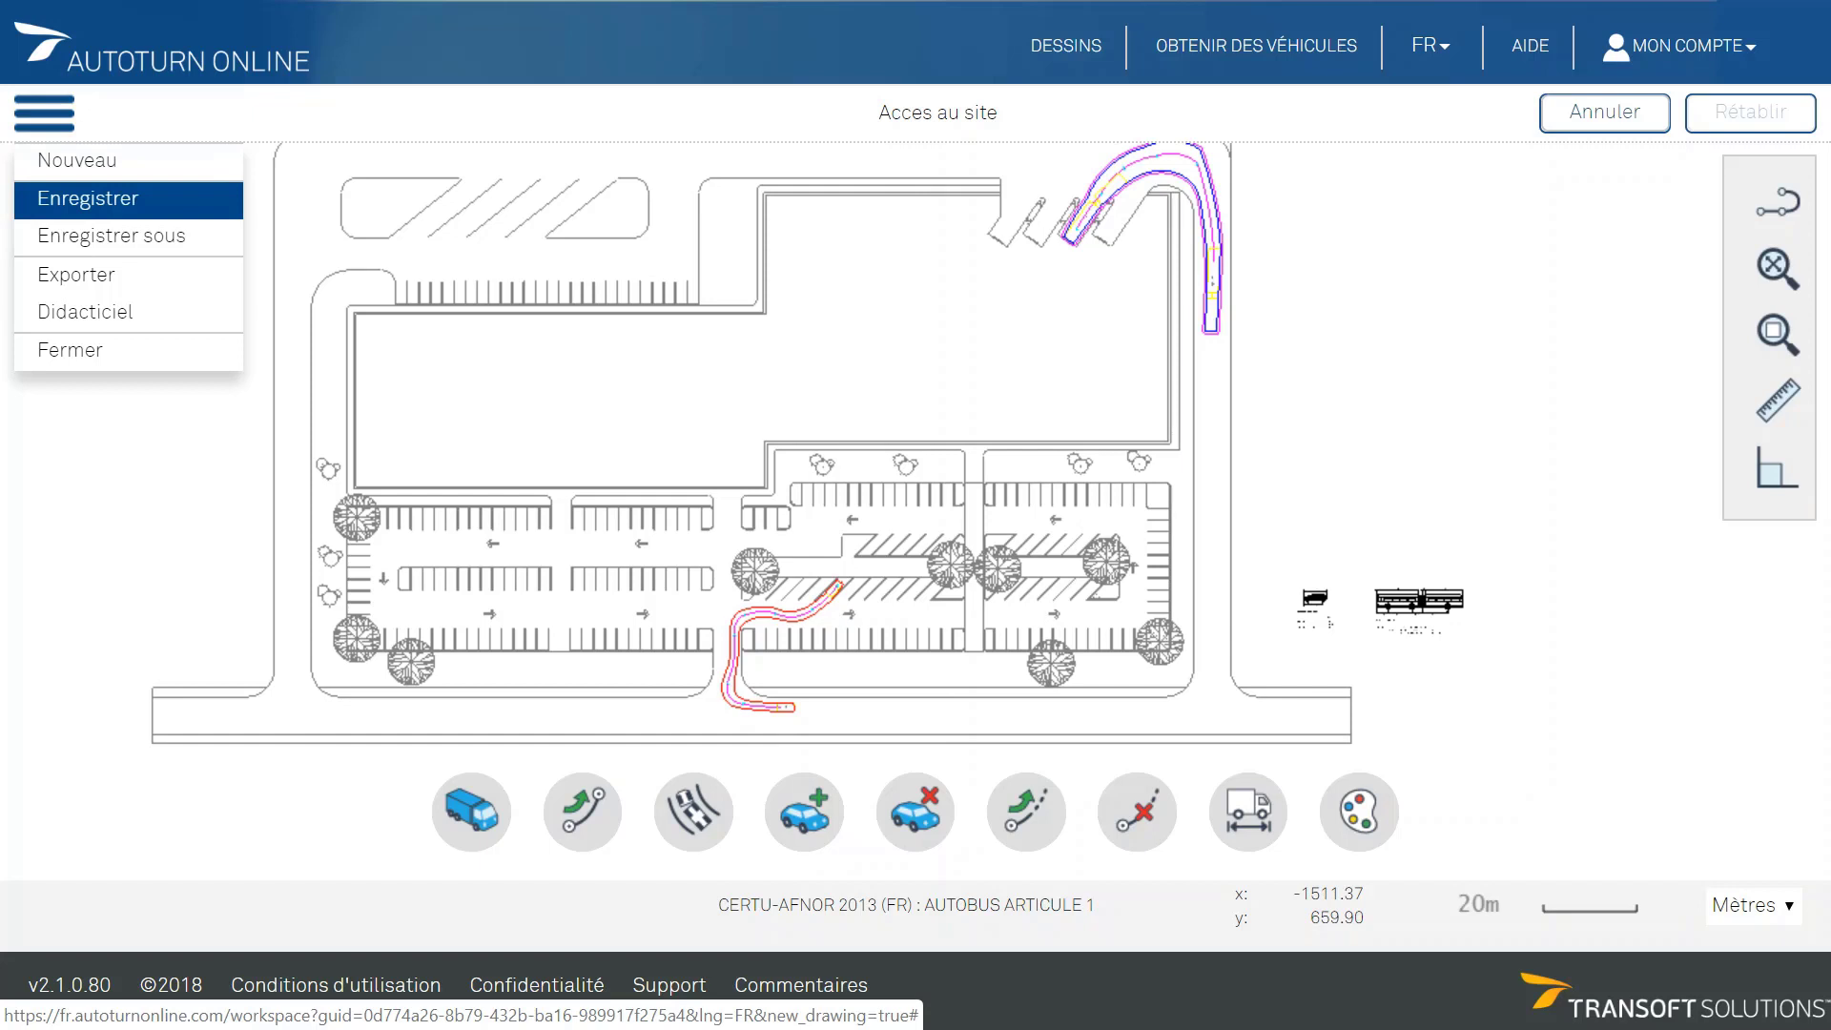
pyautogui.click(88, 198)
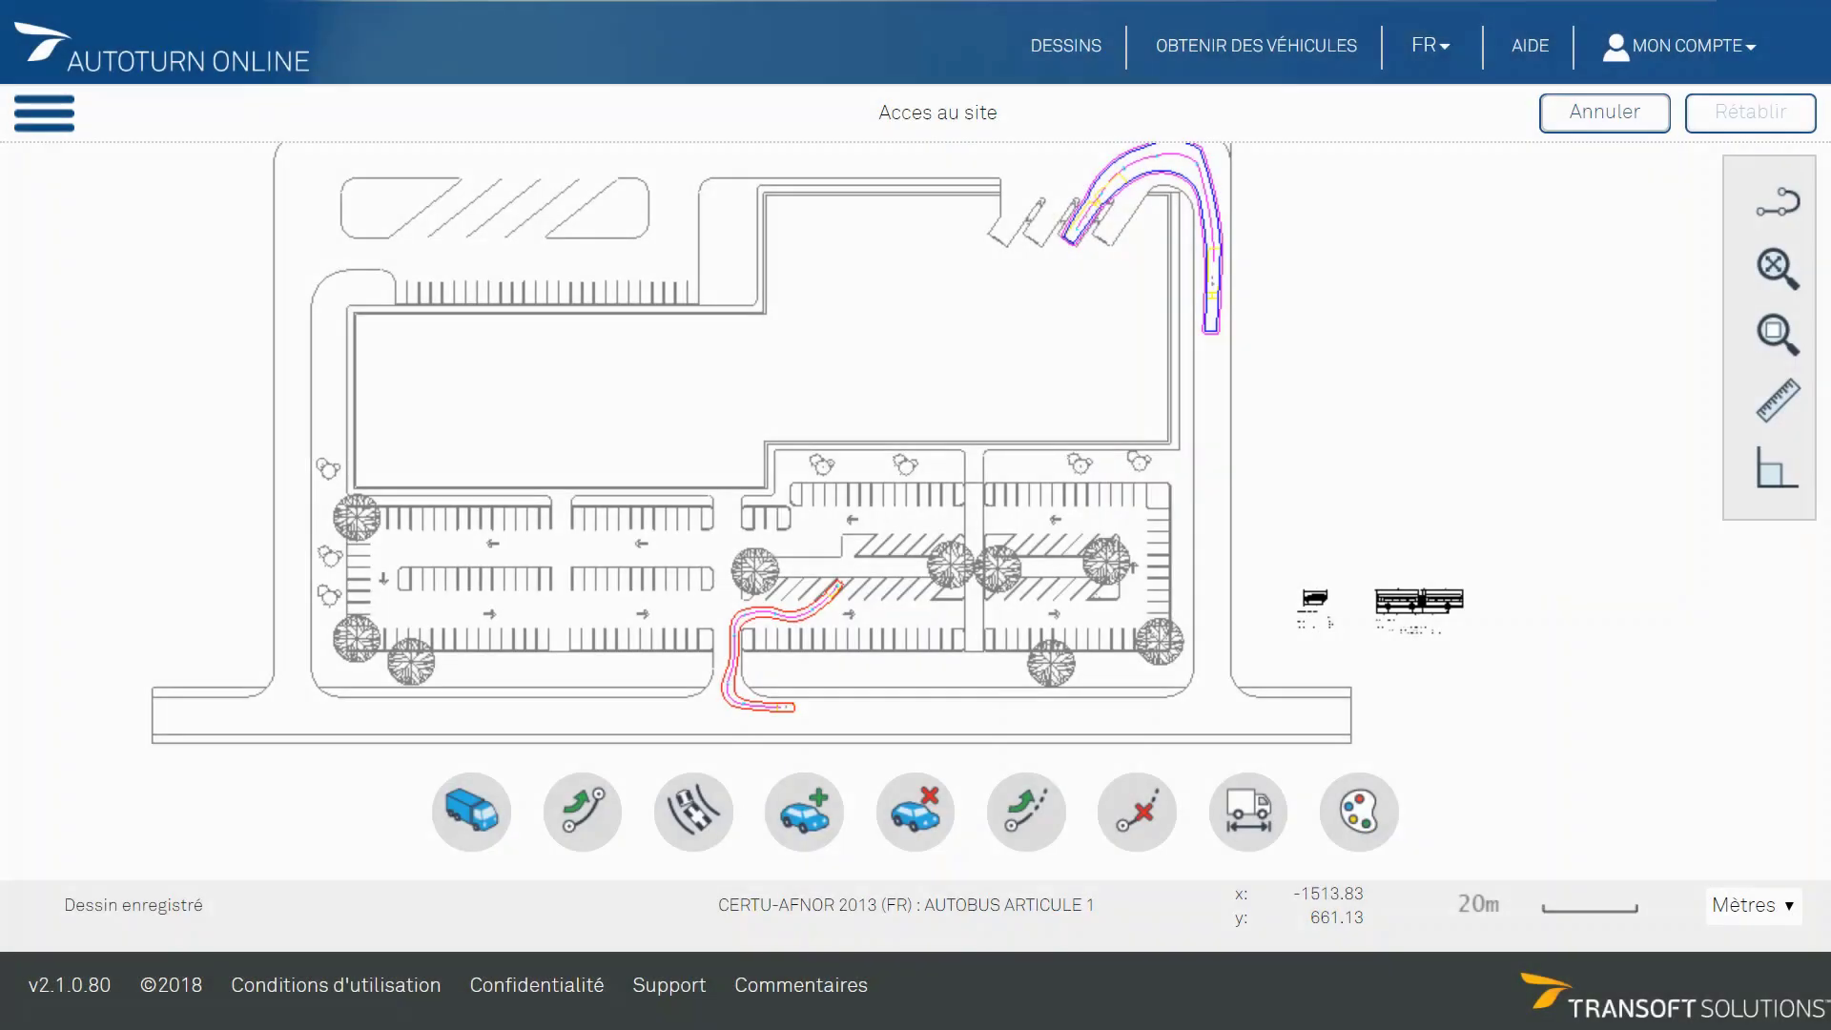
pyautogui.click(44, 112)
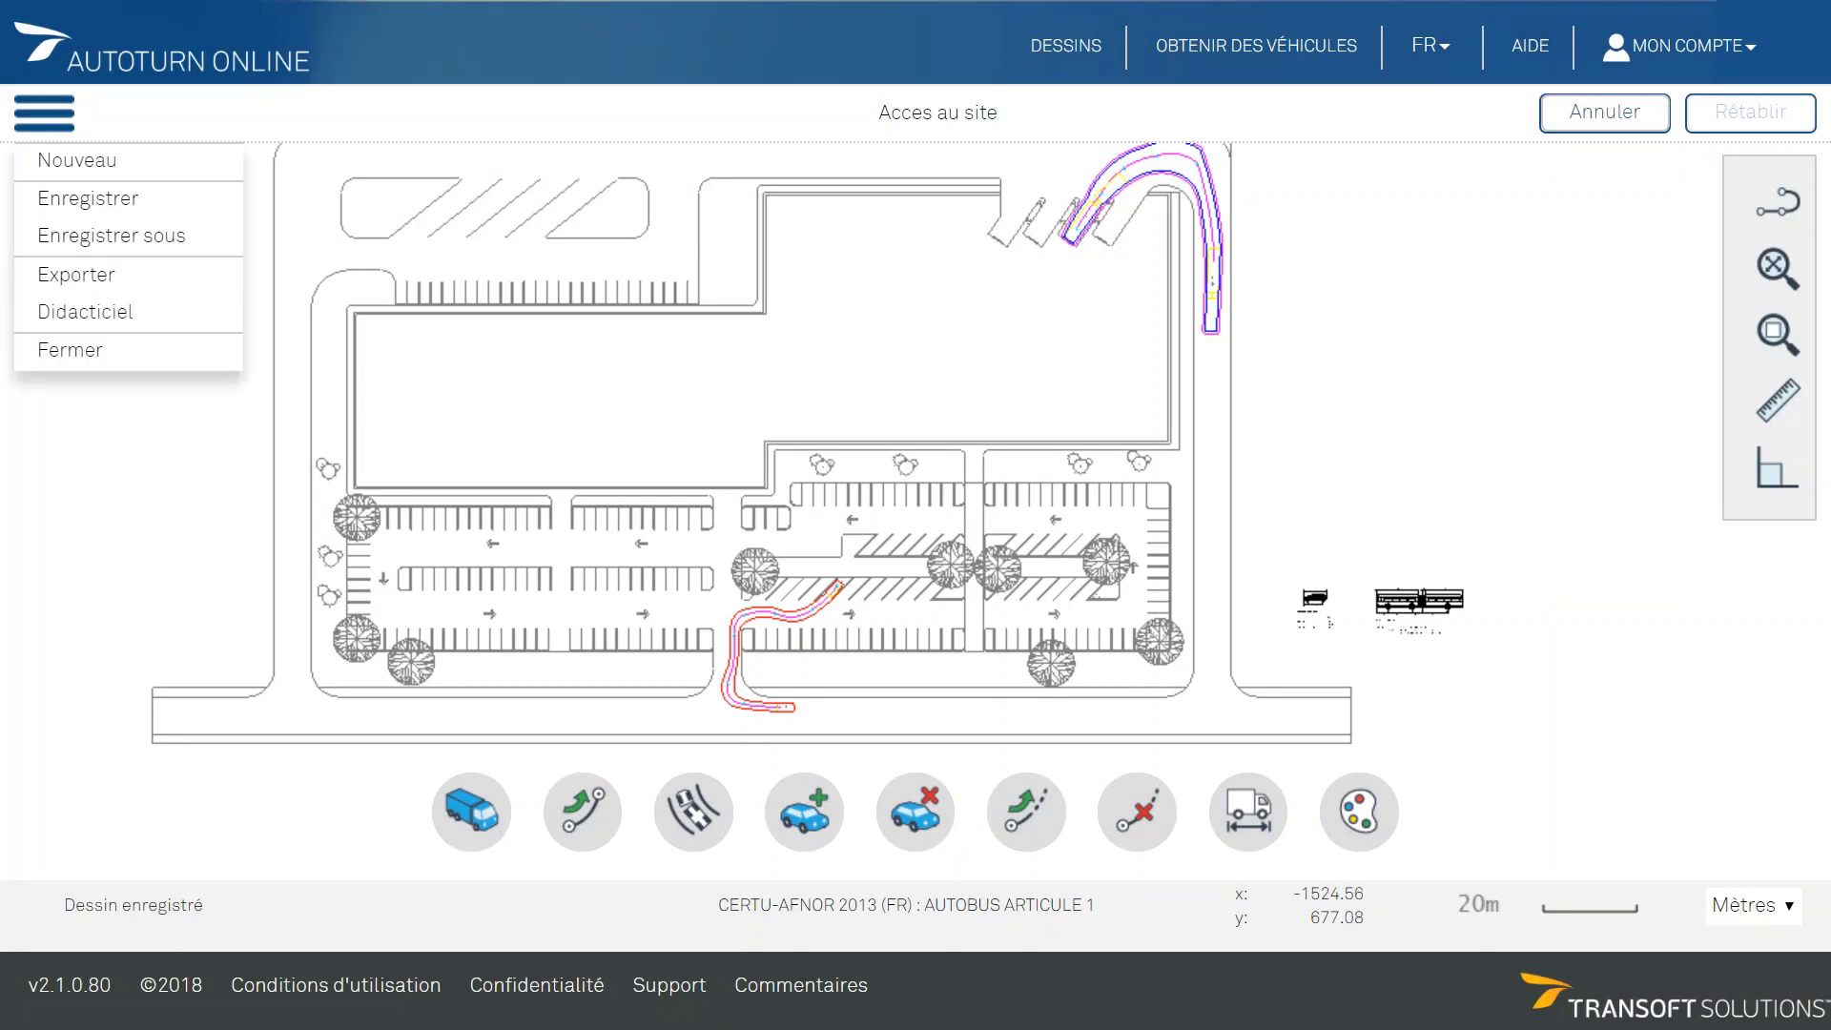
pyautogui.click(82, 274)
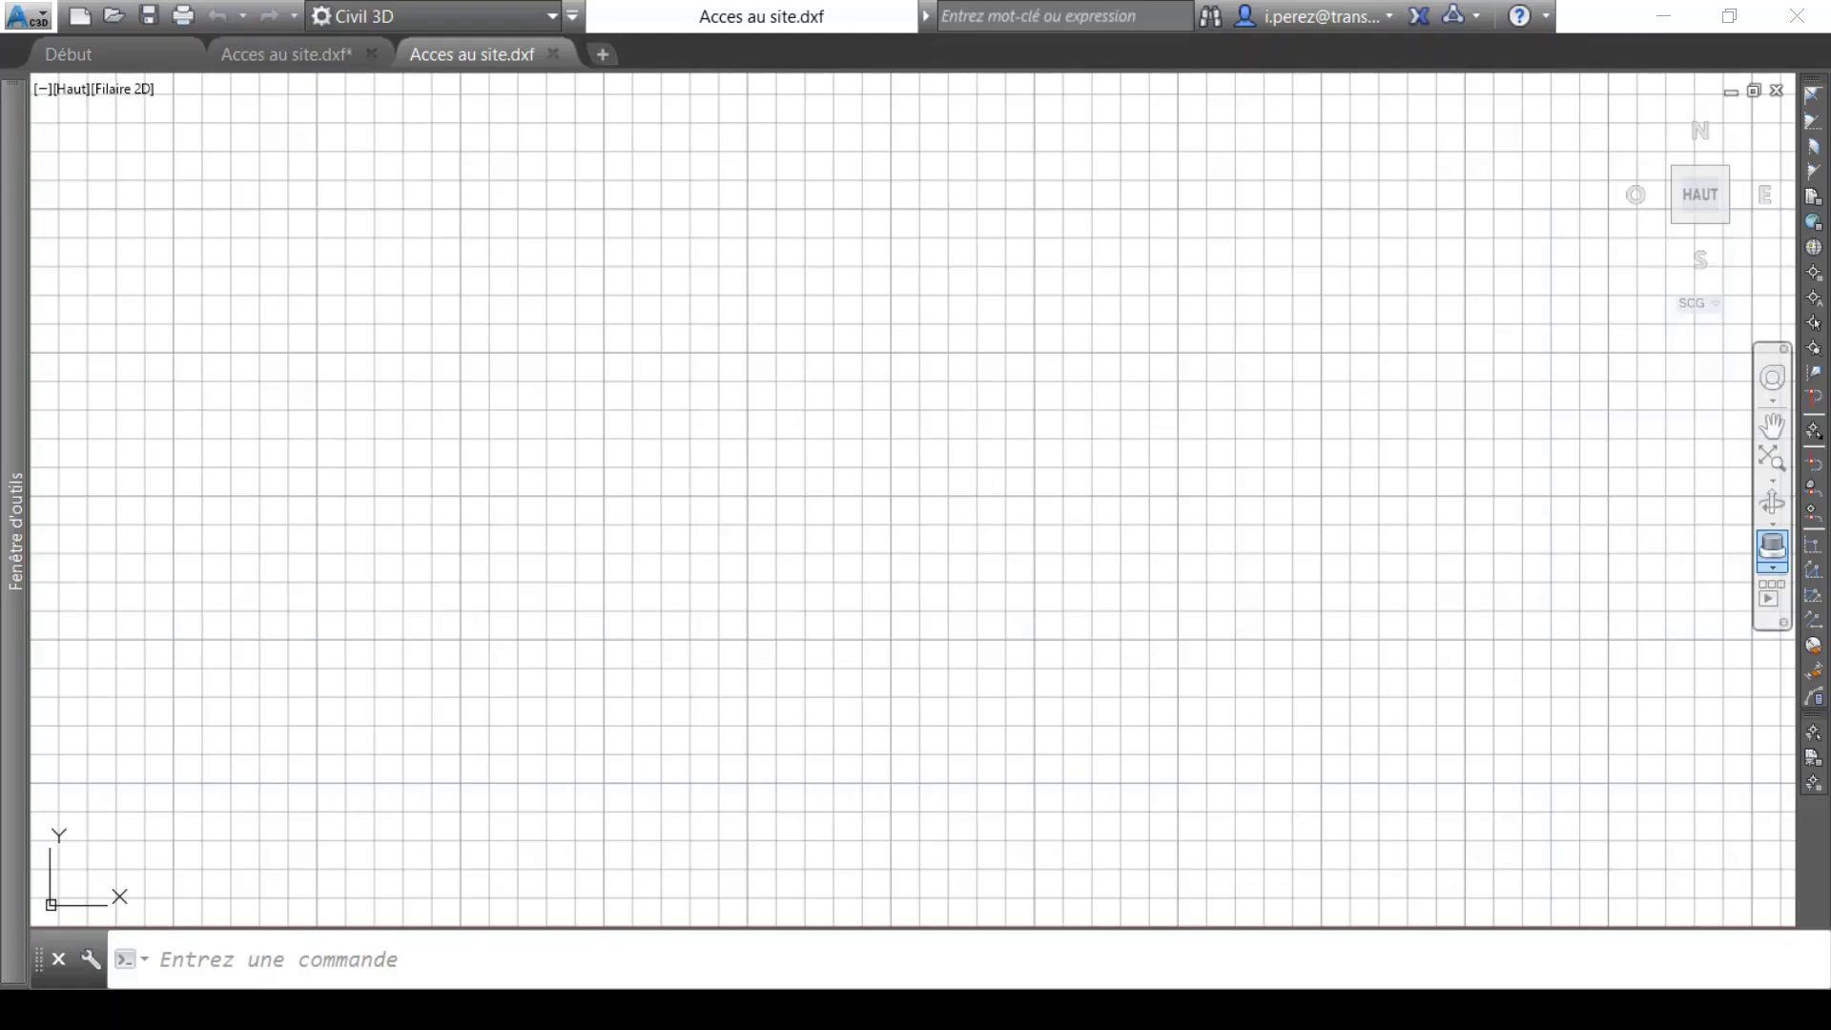
# In AutoCAD Civil 3D, copy the small car's path from the exported Acces au site.dxf drawing to the clipboard
pyautogui.click(1772, 460)
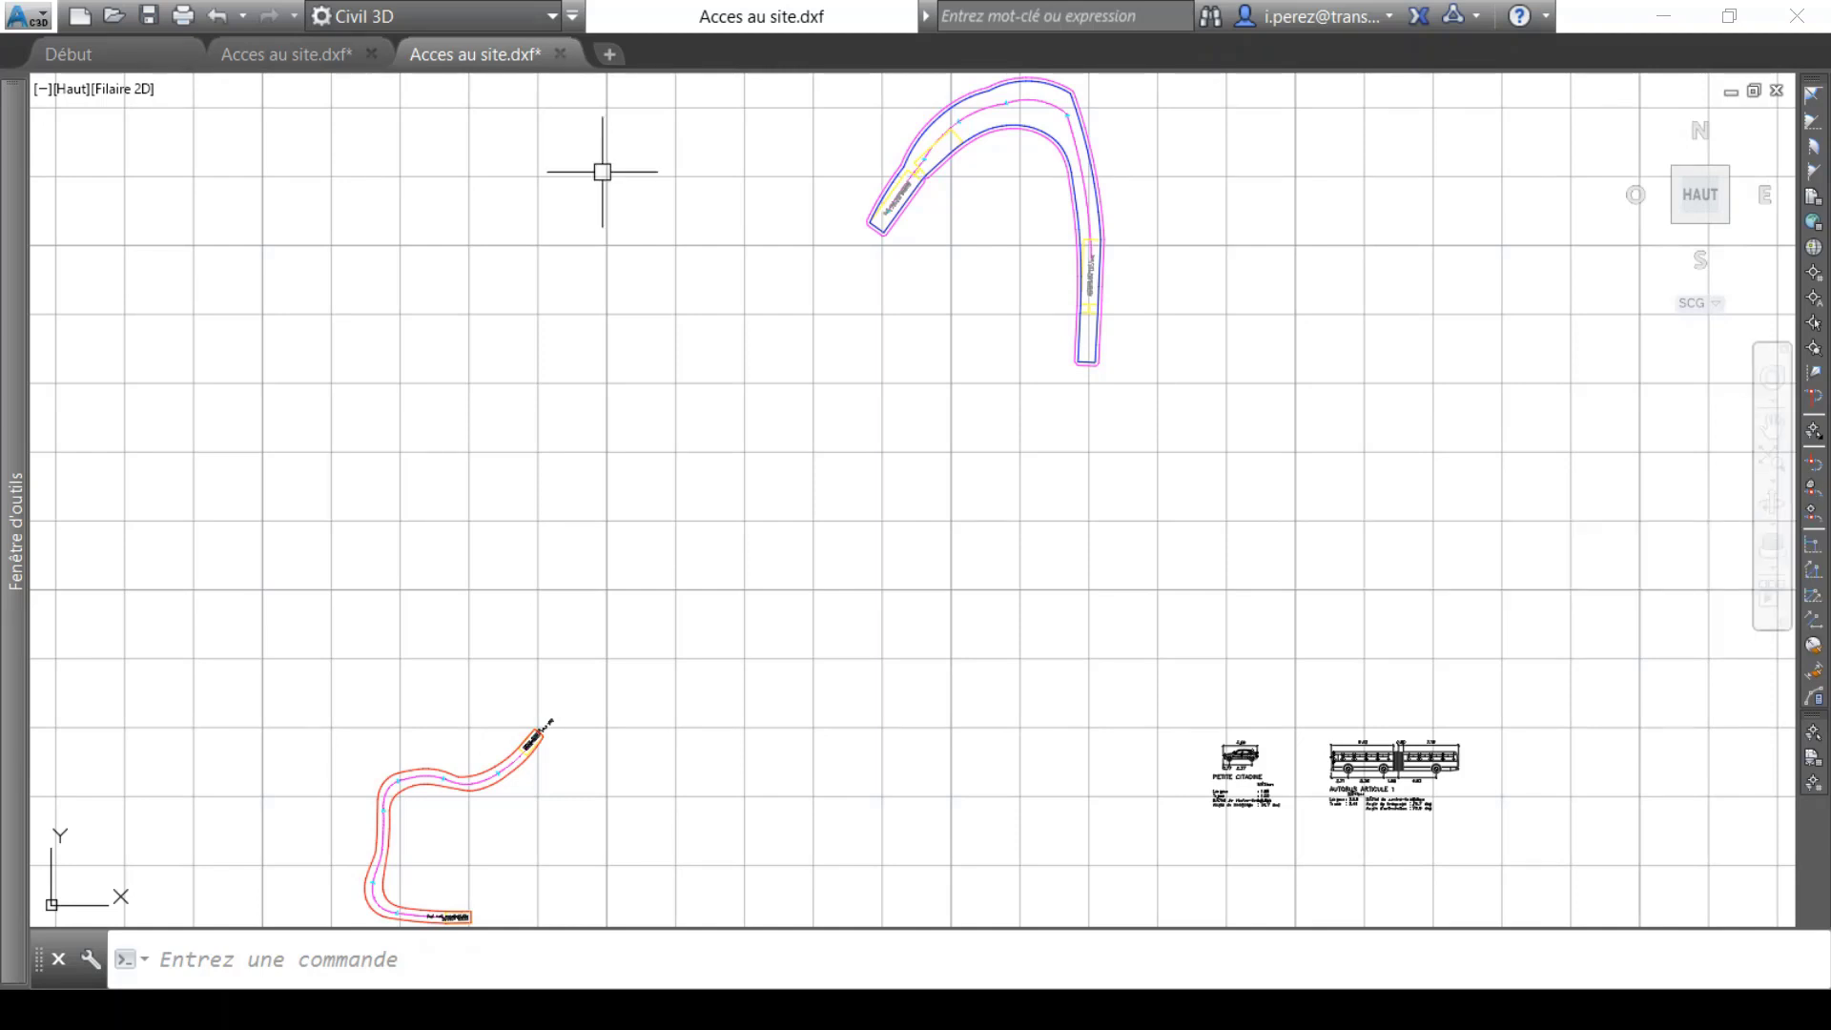
pyautogui.click(433, 780)
pyautogui.rightClick(433, 780)
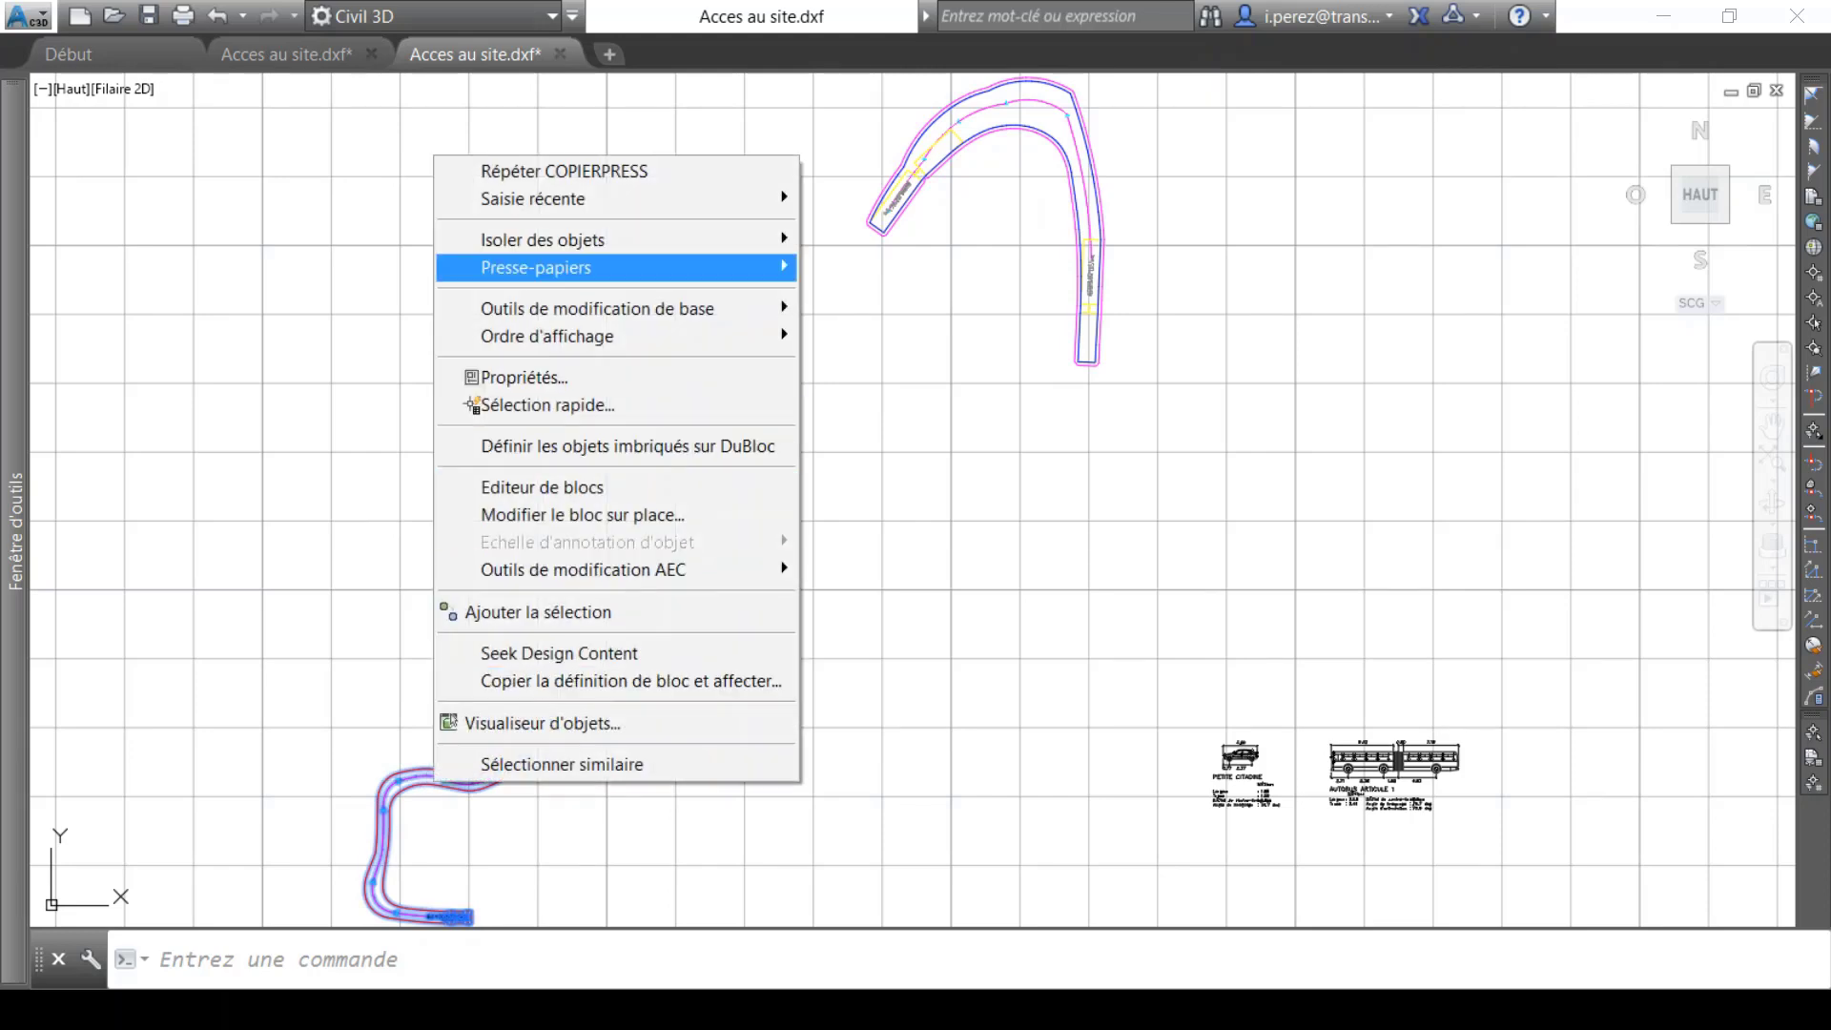
pyautogui.moveTo(572, 267)
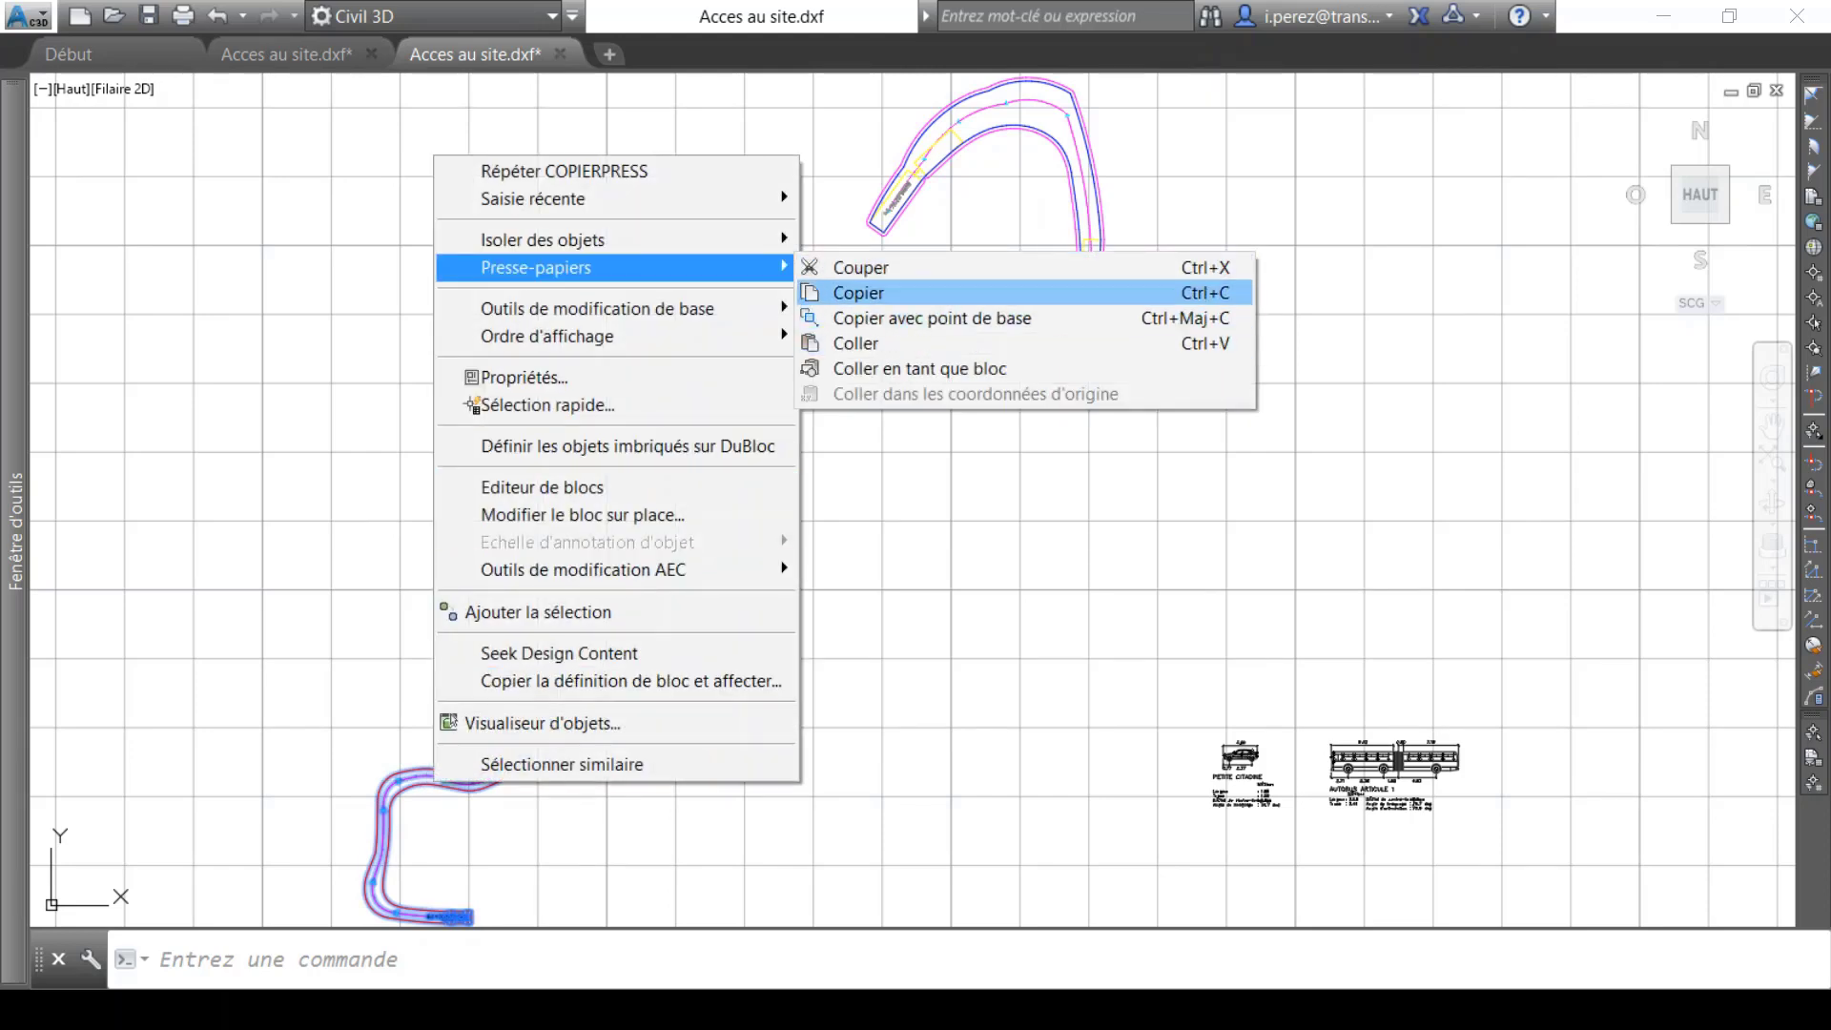
pyautogui.click(858, 293)
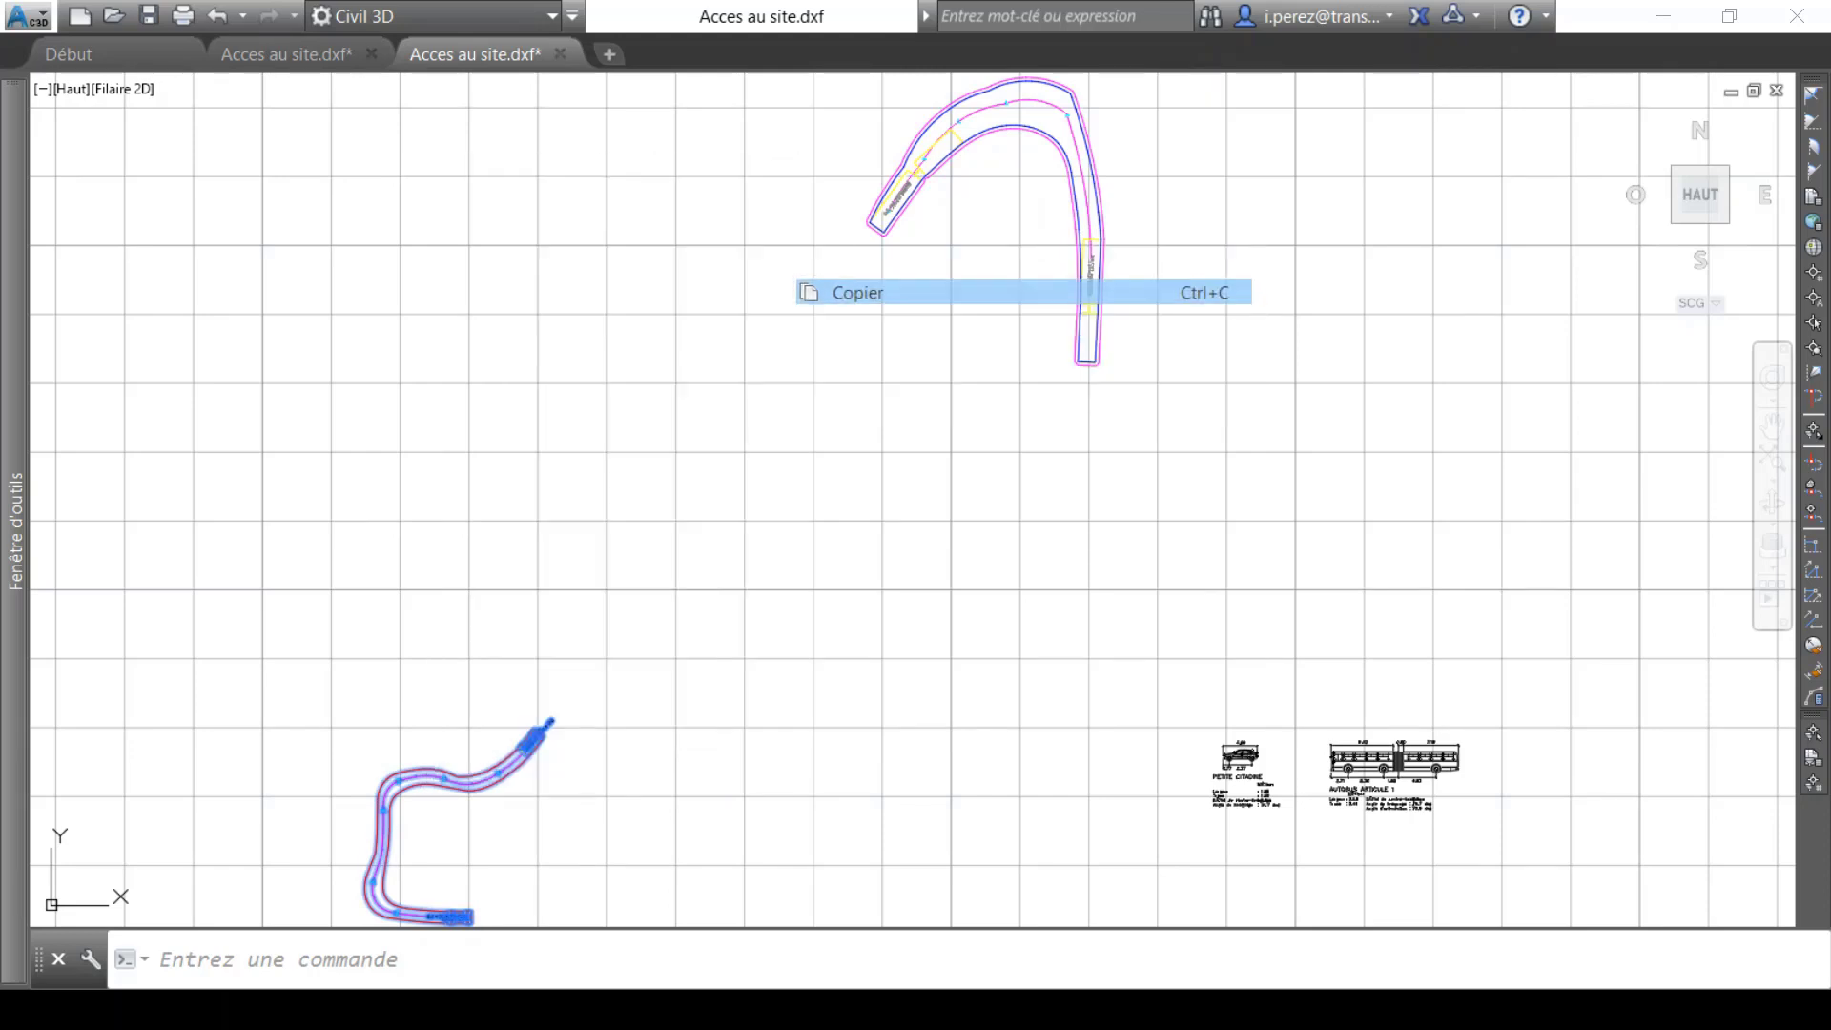
# Paste the copied car path into the original site plan drawing at its original coordinates
pyautogui.click(285, 54)
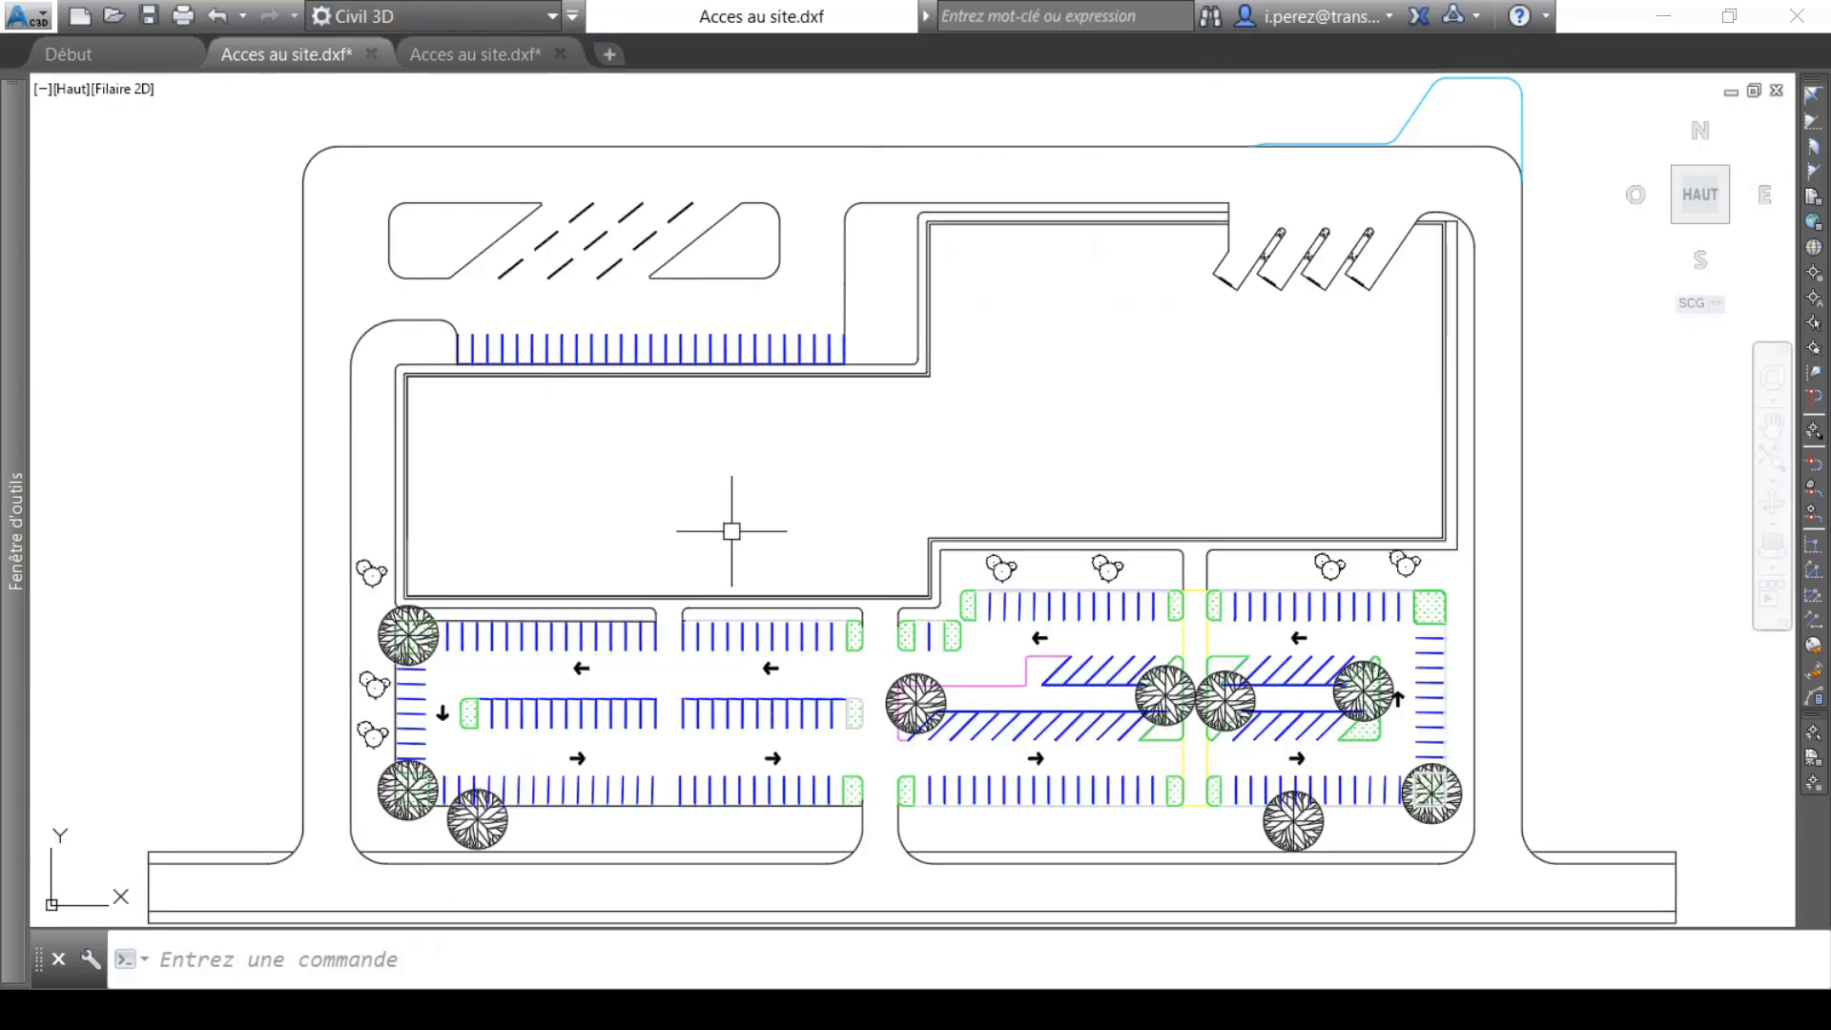
pyautogui.rightClick(878, 470)
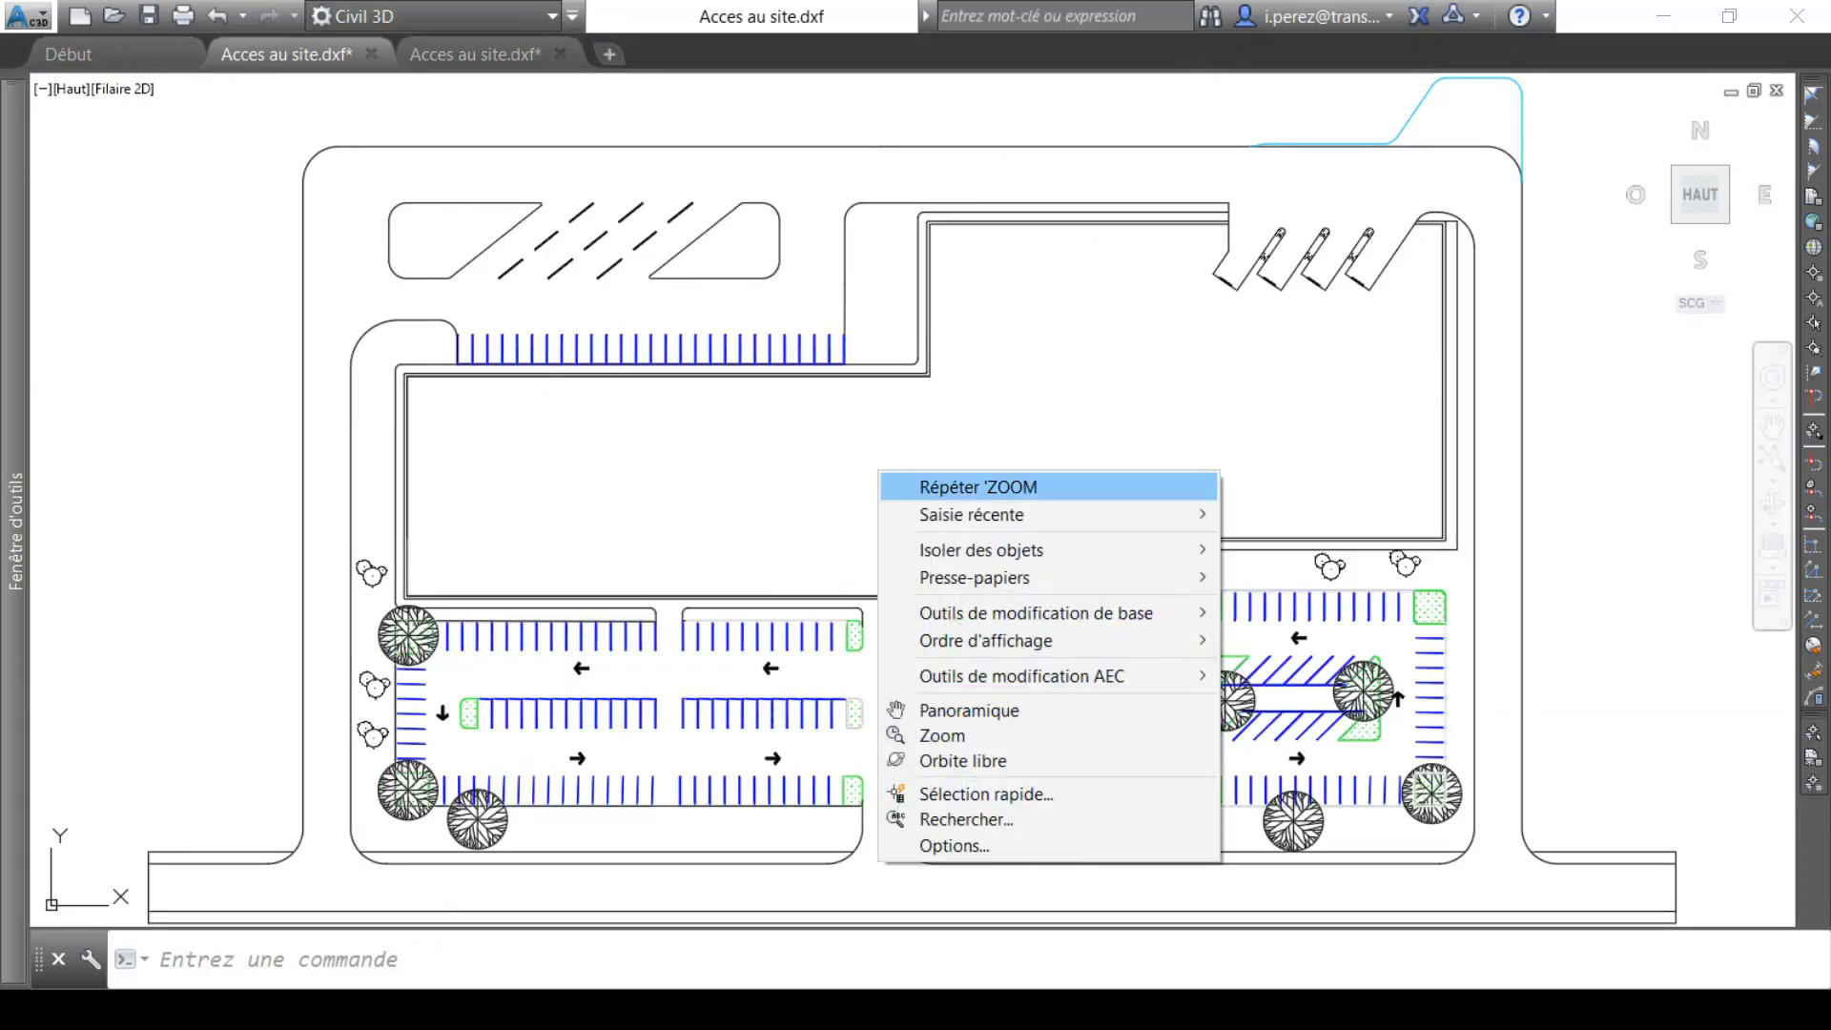
pyautogui.moveTo(1049, 577)
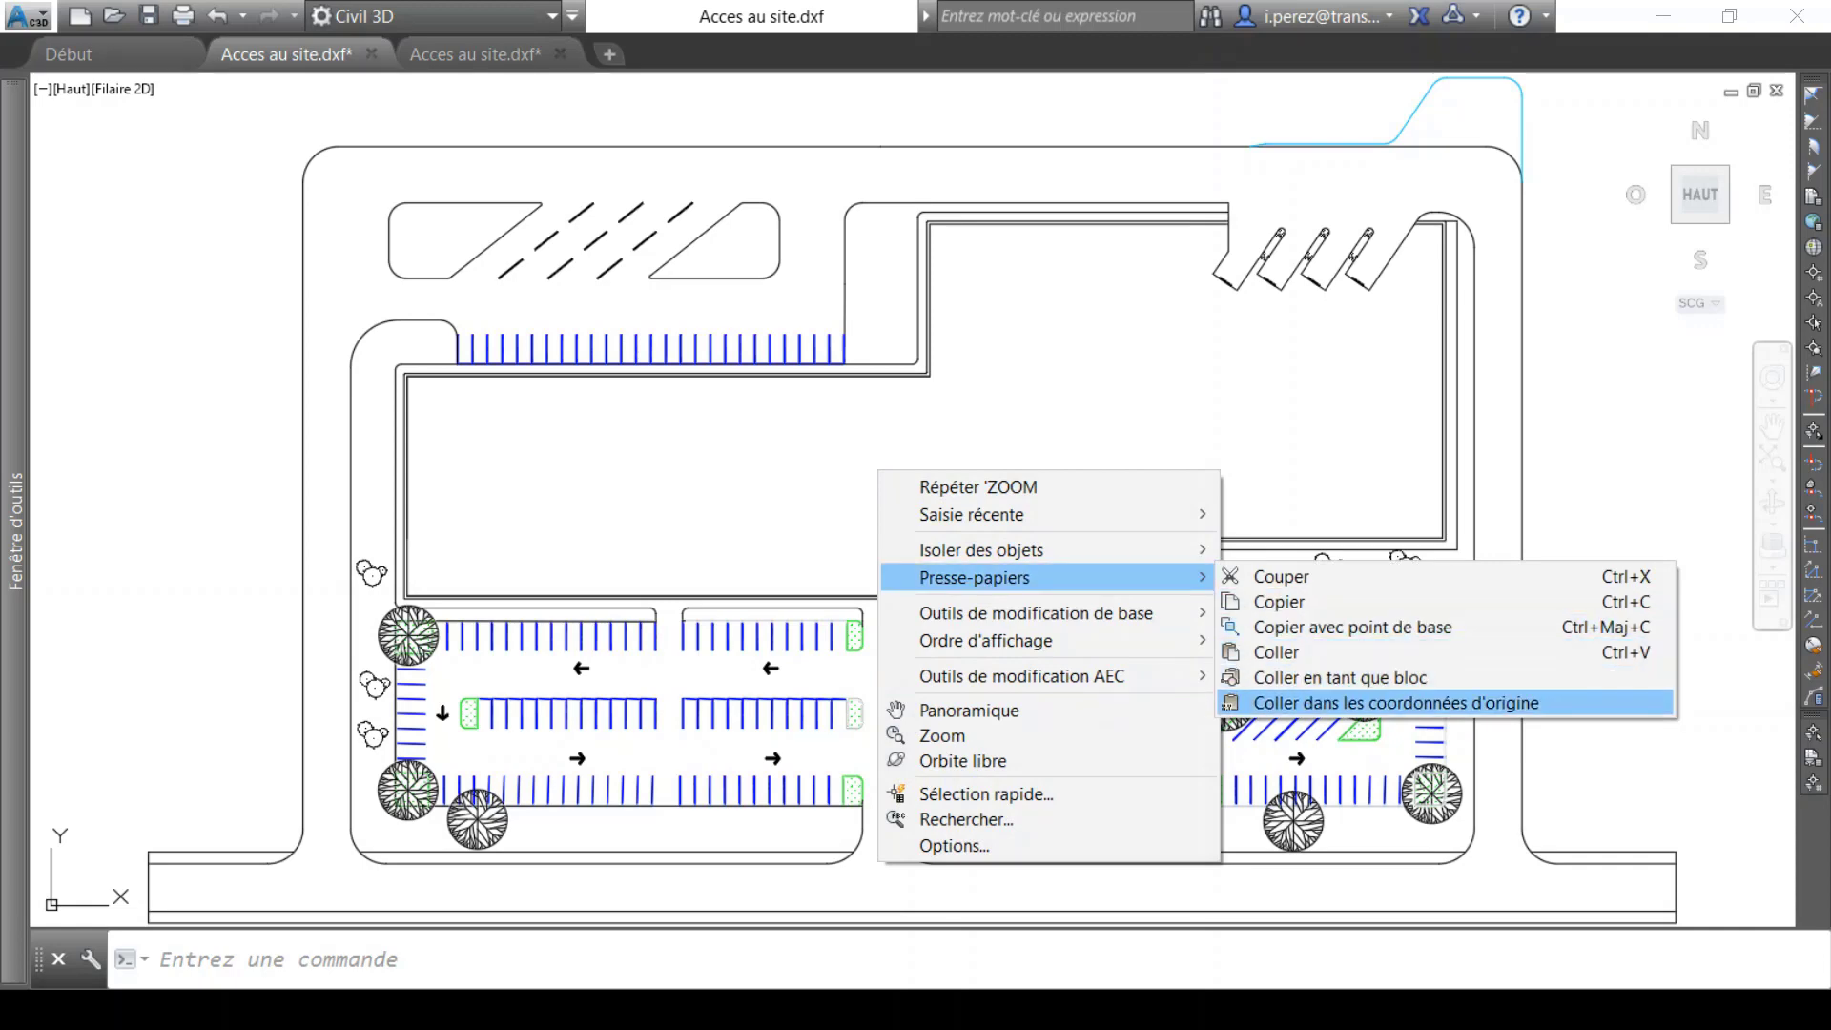
pyautogui.click(1392, 702)
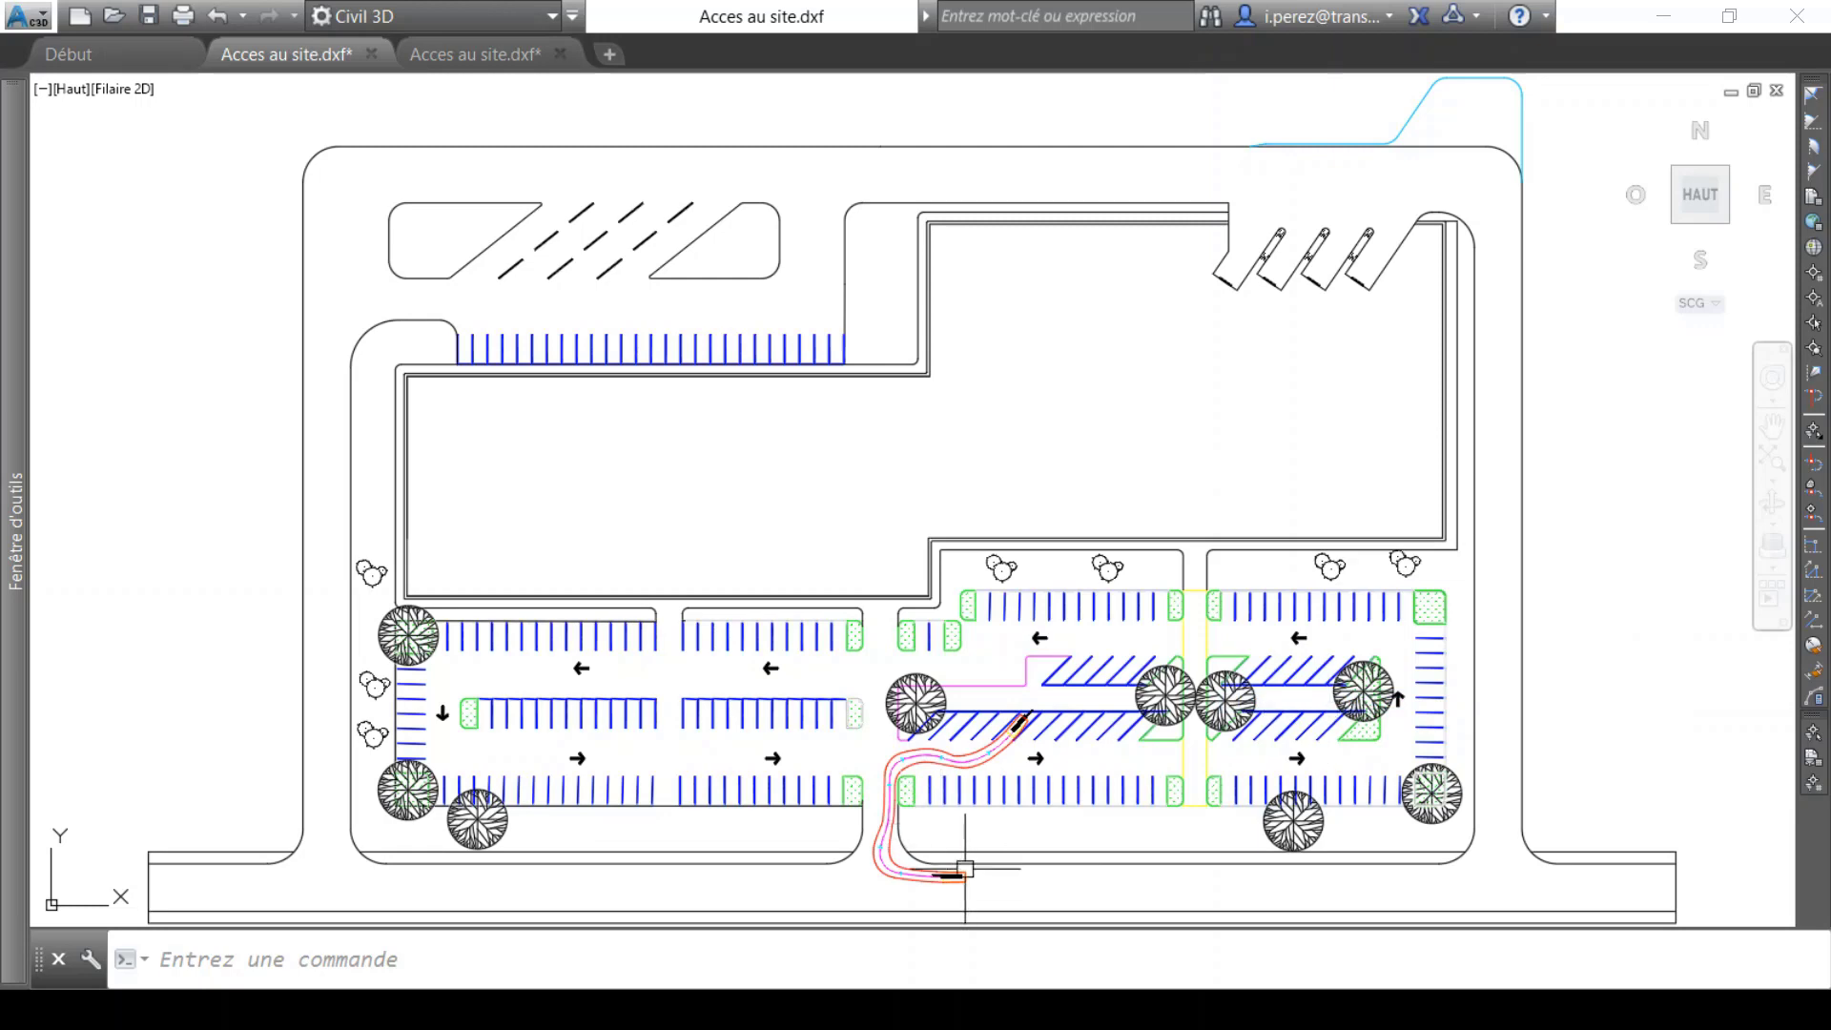
# Examine the pasted car path's position along the site entrance, the parking aisle and the angled bay
pyautogui.scroll(2, 964, 854)
pyautogui.scroll(1, 964, 839)
pyautogui.moveTo(921, 826); pyautogui.dragTo(784, 674, button='middle')
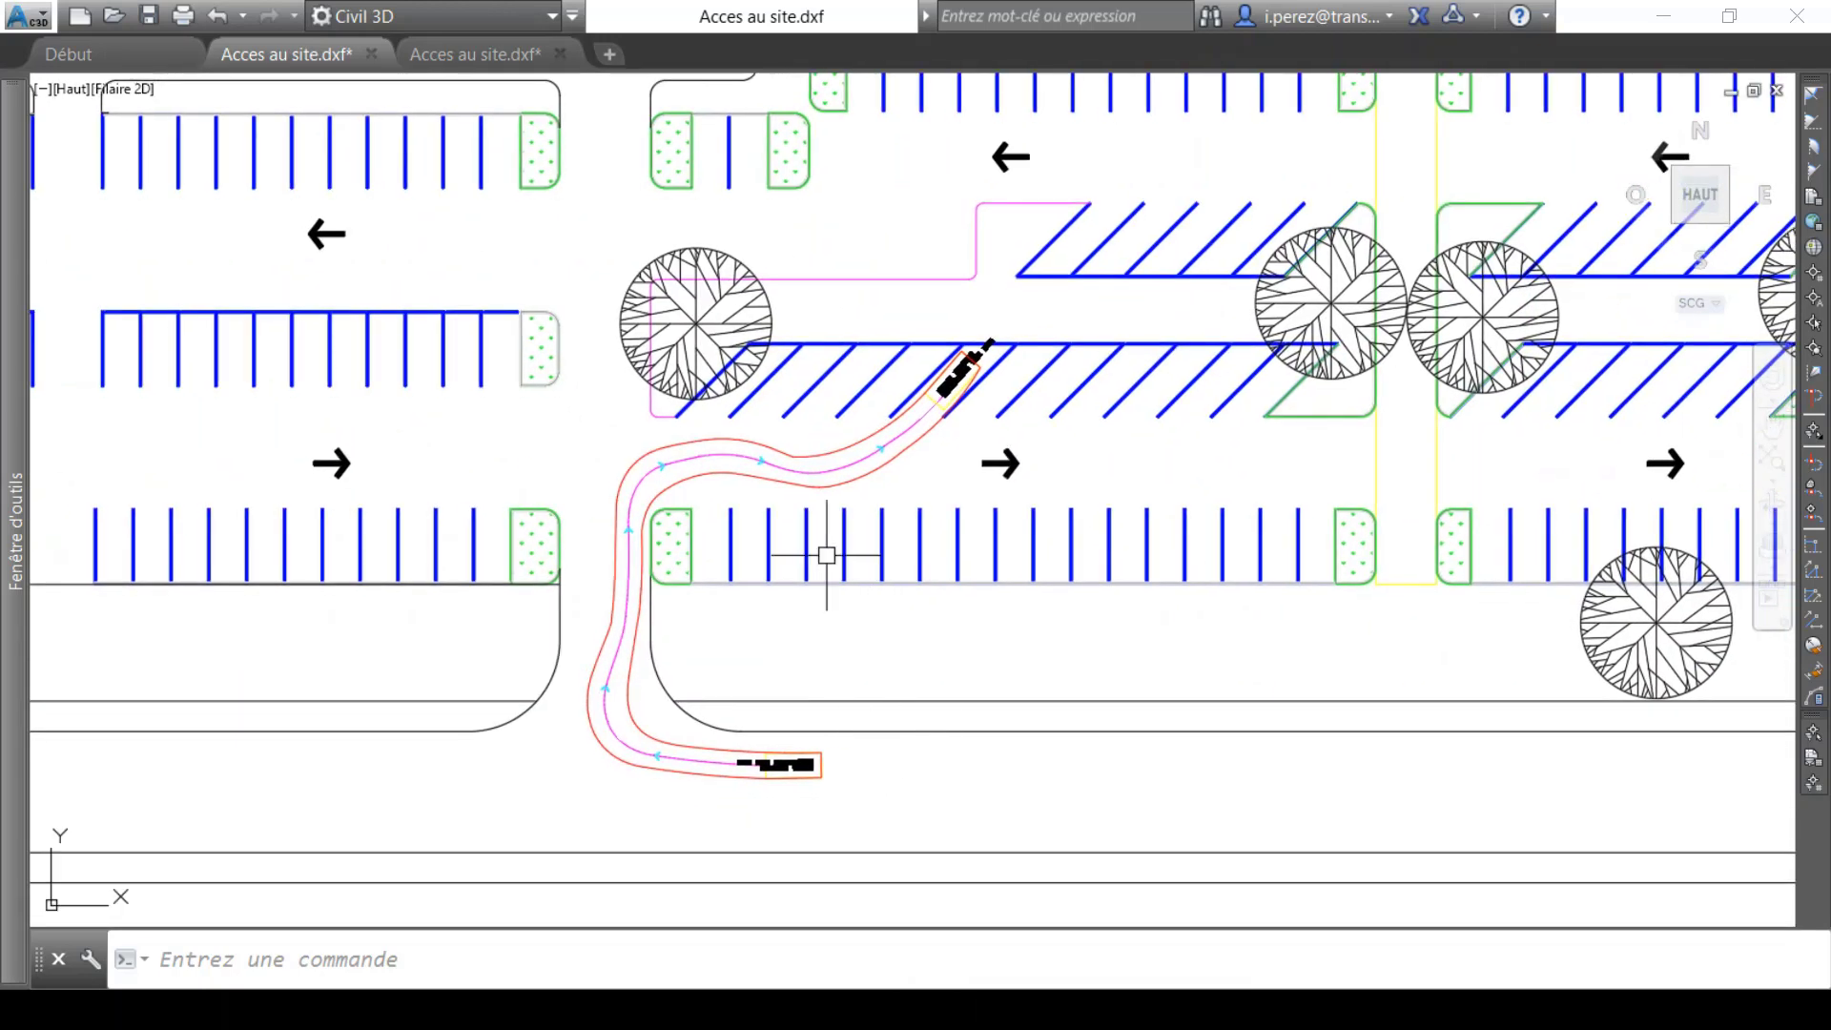
pyautogui.scroll(2, 578, 671)
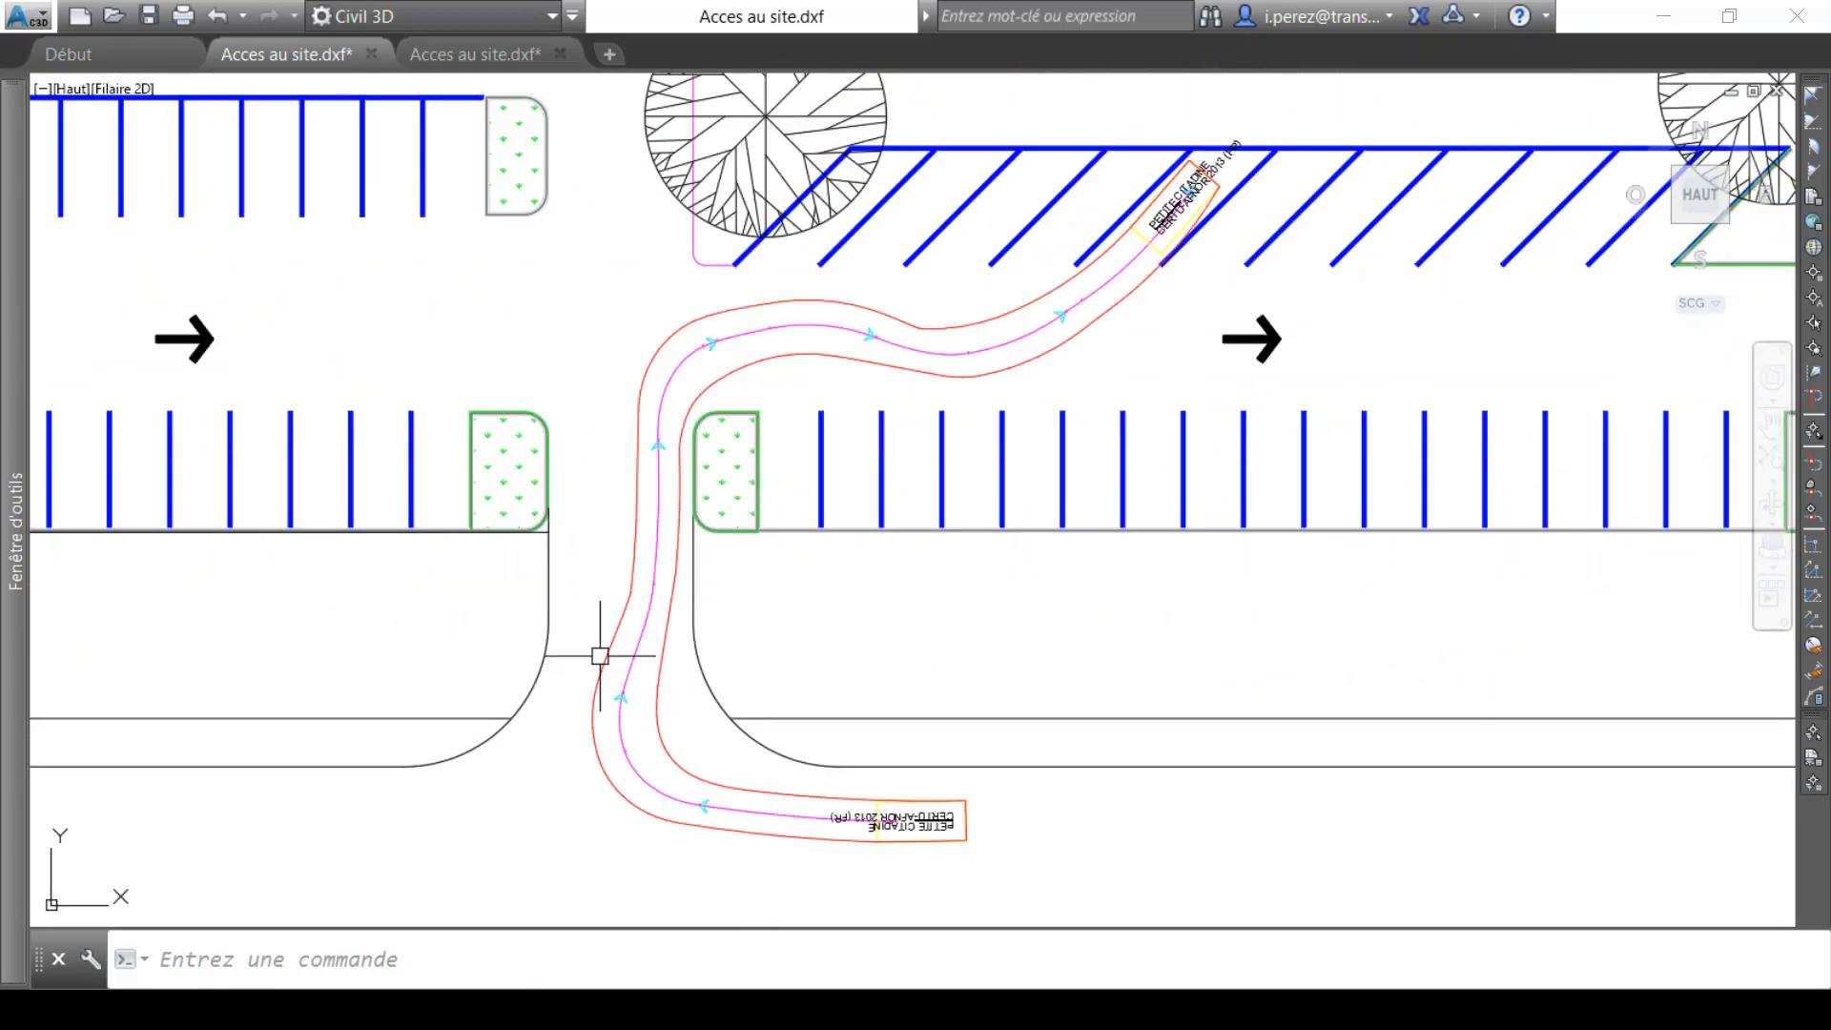
pyautogui.scroll(-5, 928, 462)
pyautogui.moveTo(928, 461); pyautogui.dragTo(871, 727, button='middle')
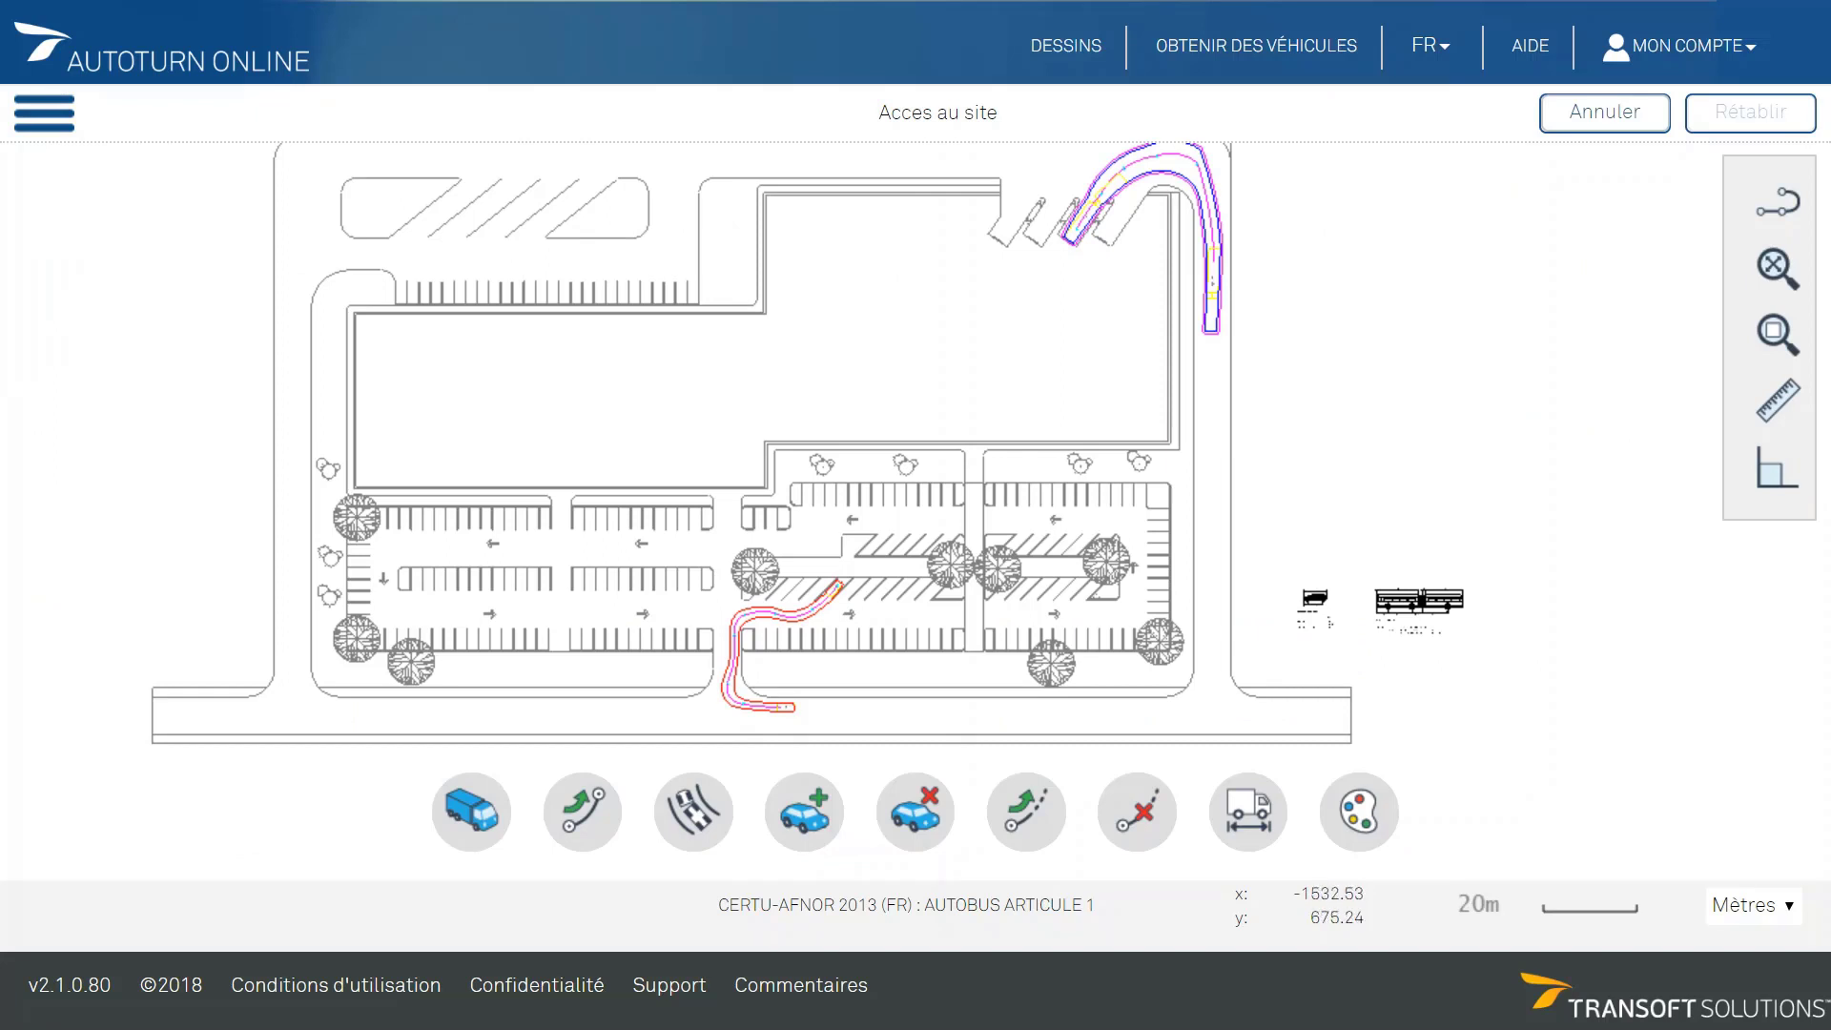
# Switch back to AutoTURN Online and start a new drawing, leaving the current one
pyautogui.click(44, 114)
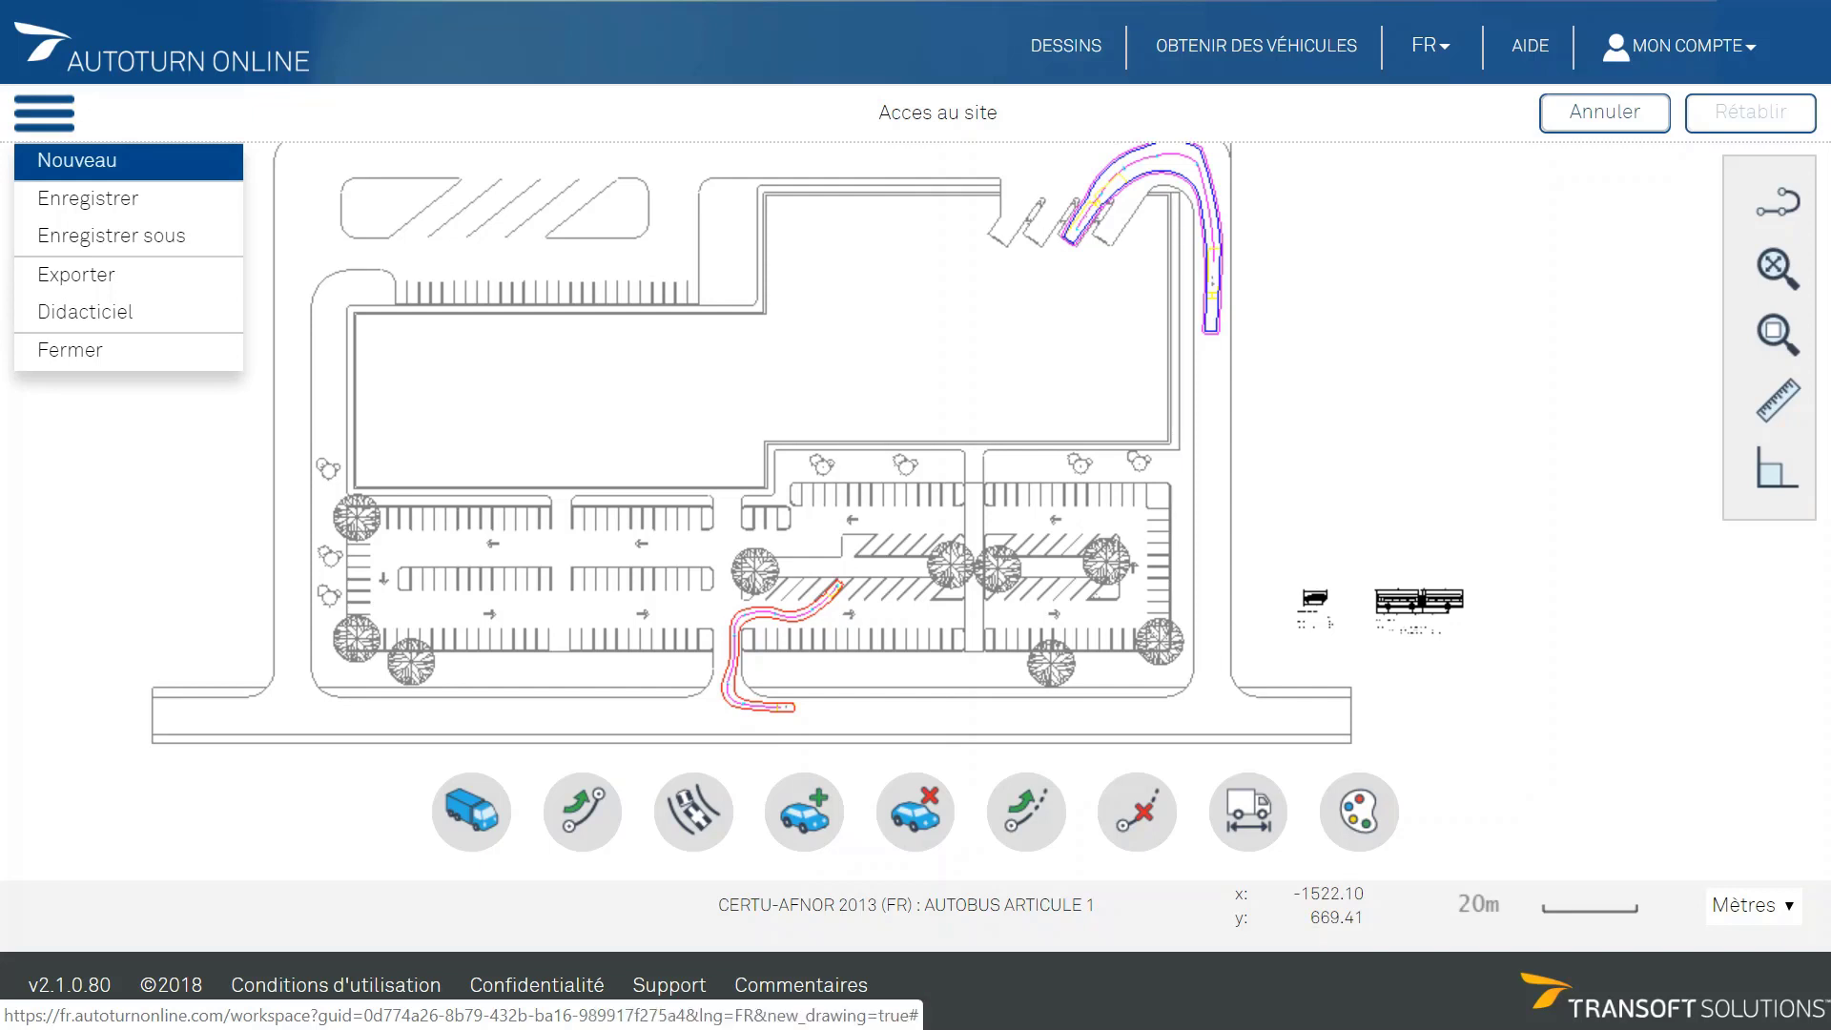
pyautogui.click(78, 160)
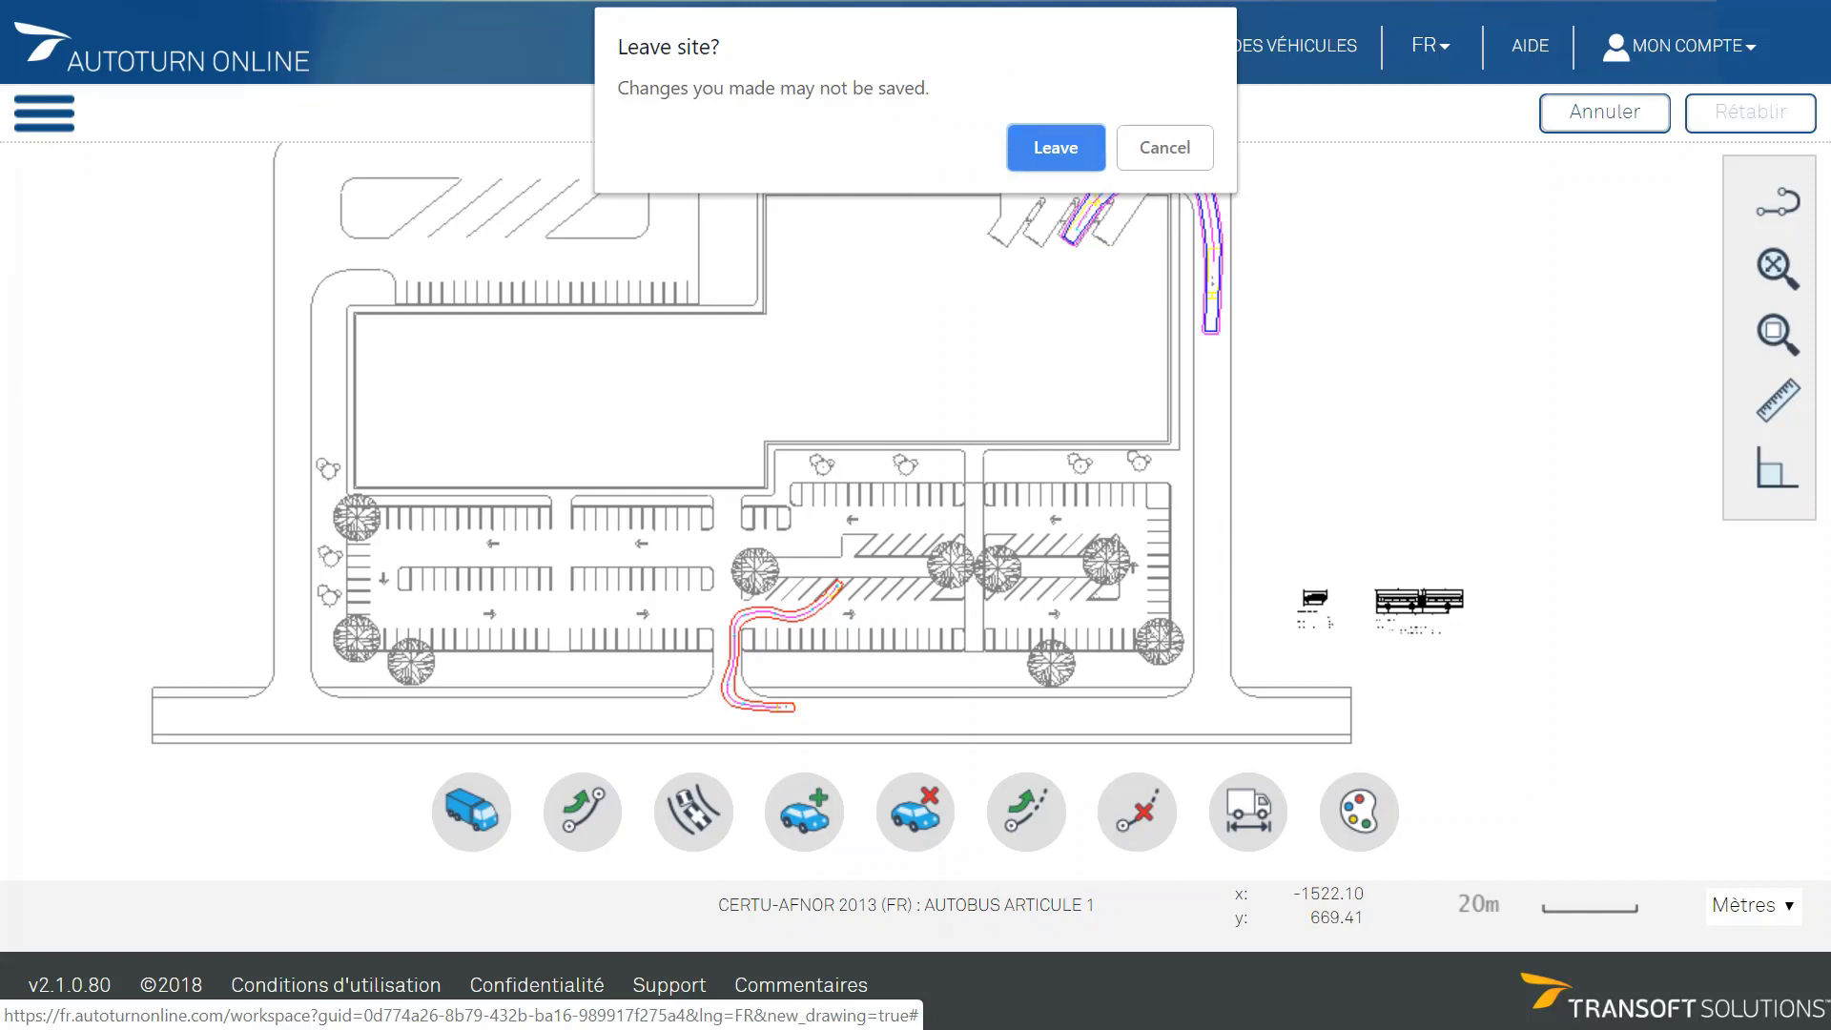
pyautogui.click(1060, 148)
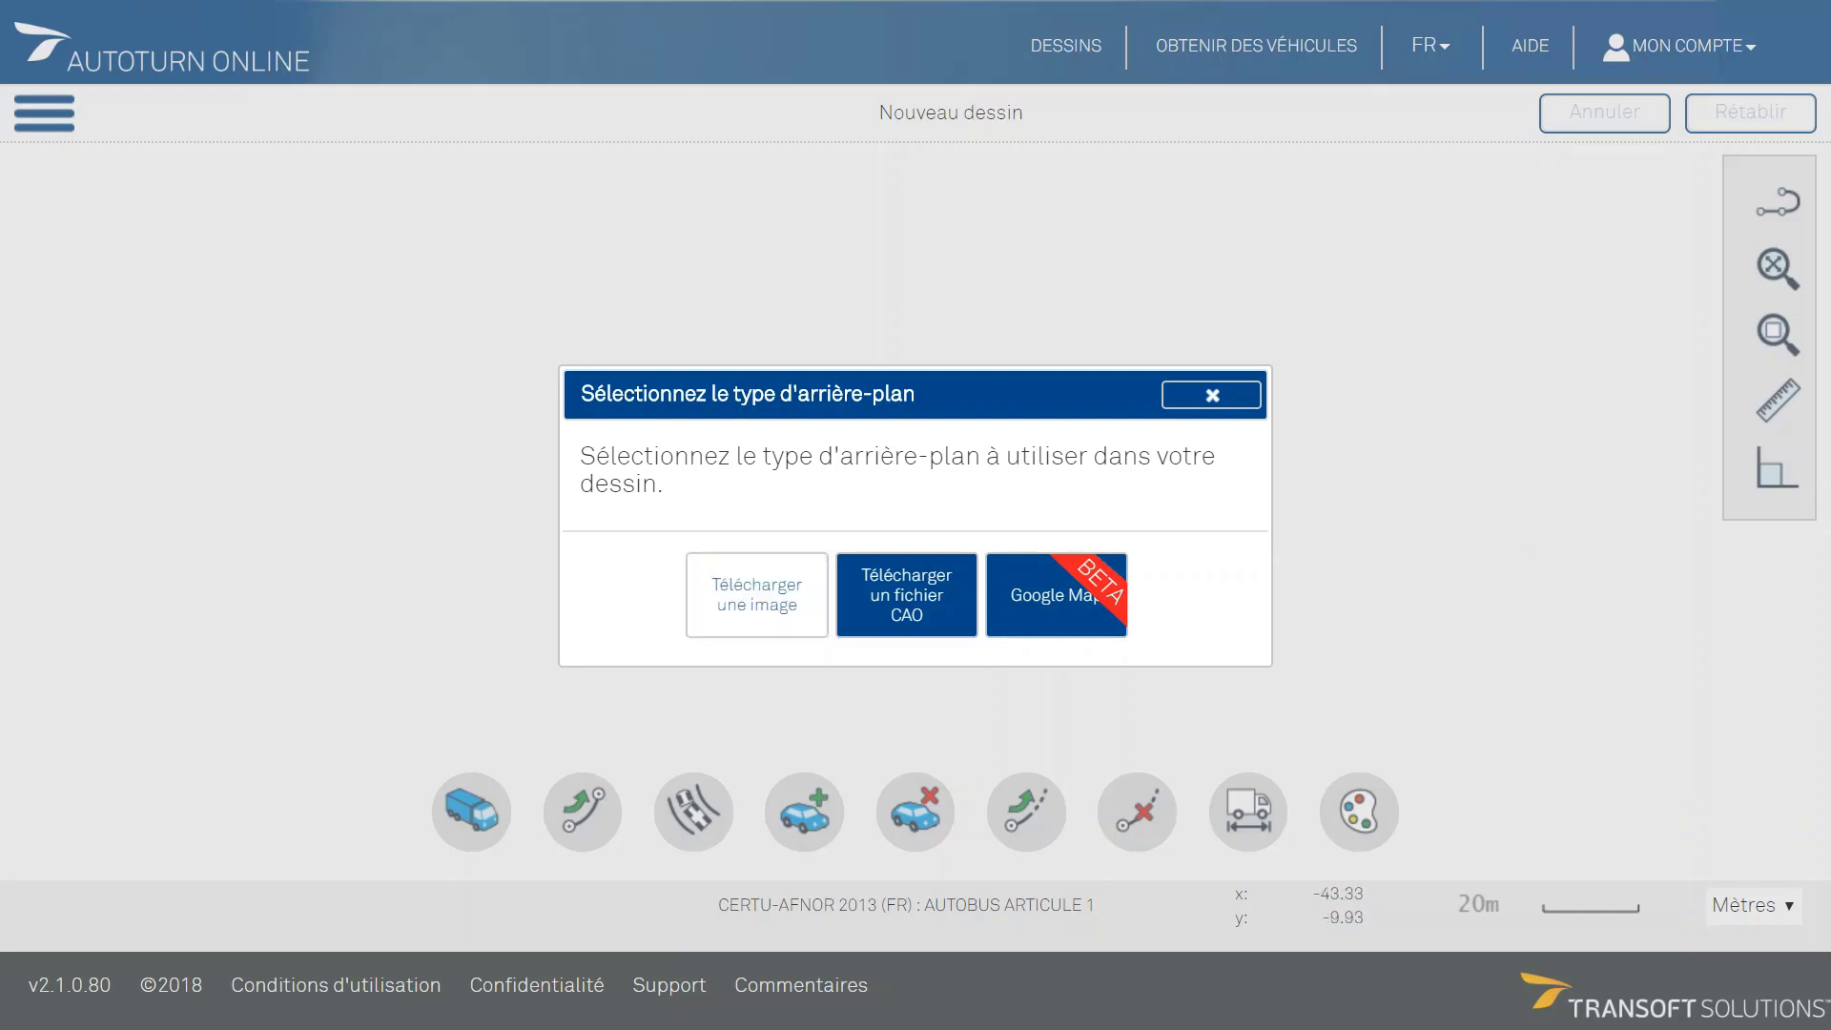
# Import the image Croquis pavillon.png from the Desktop as the new drawing's background
pyautogui.click(756, 594)
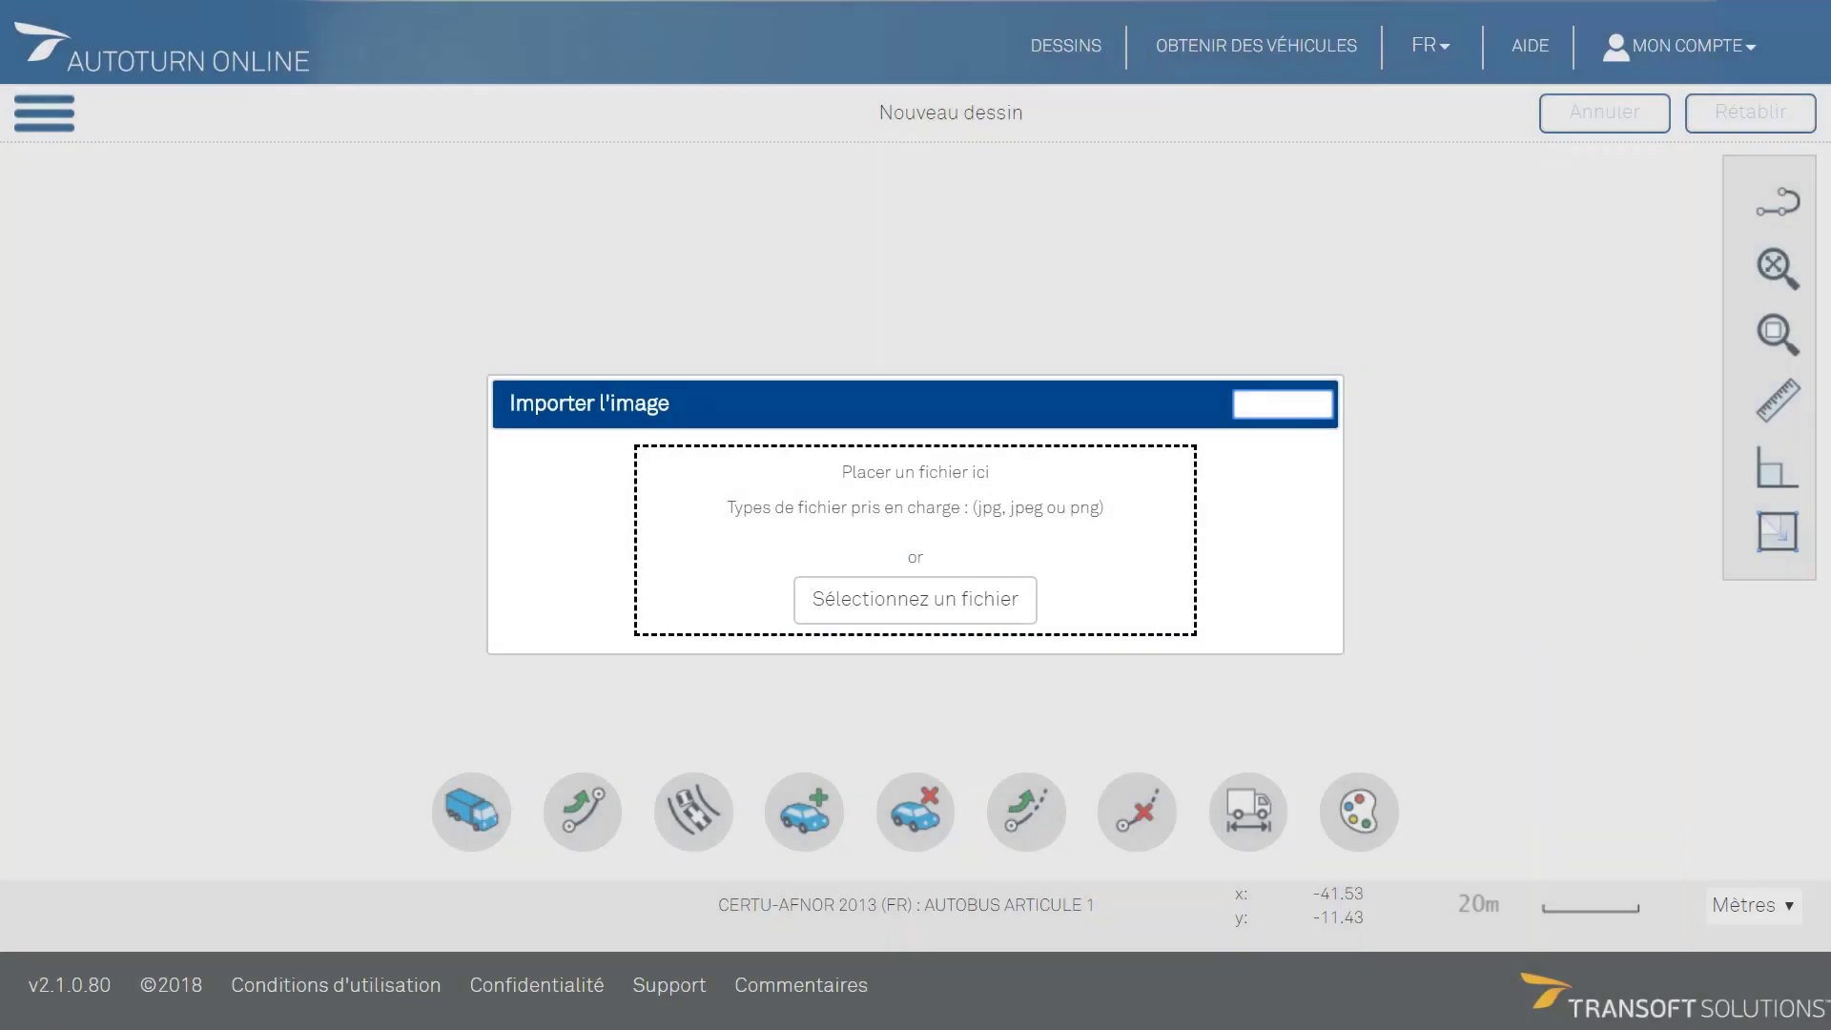
pyautogui.click(915, 598)
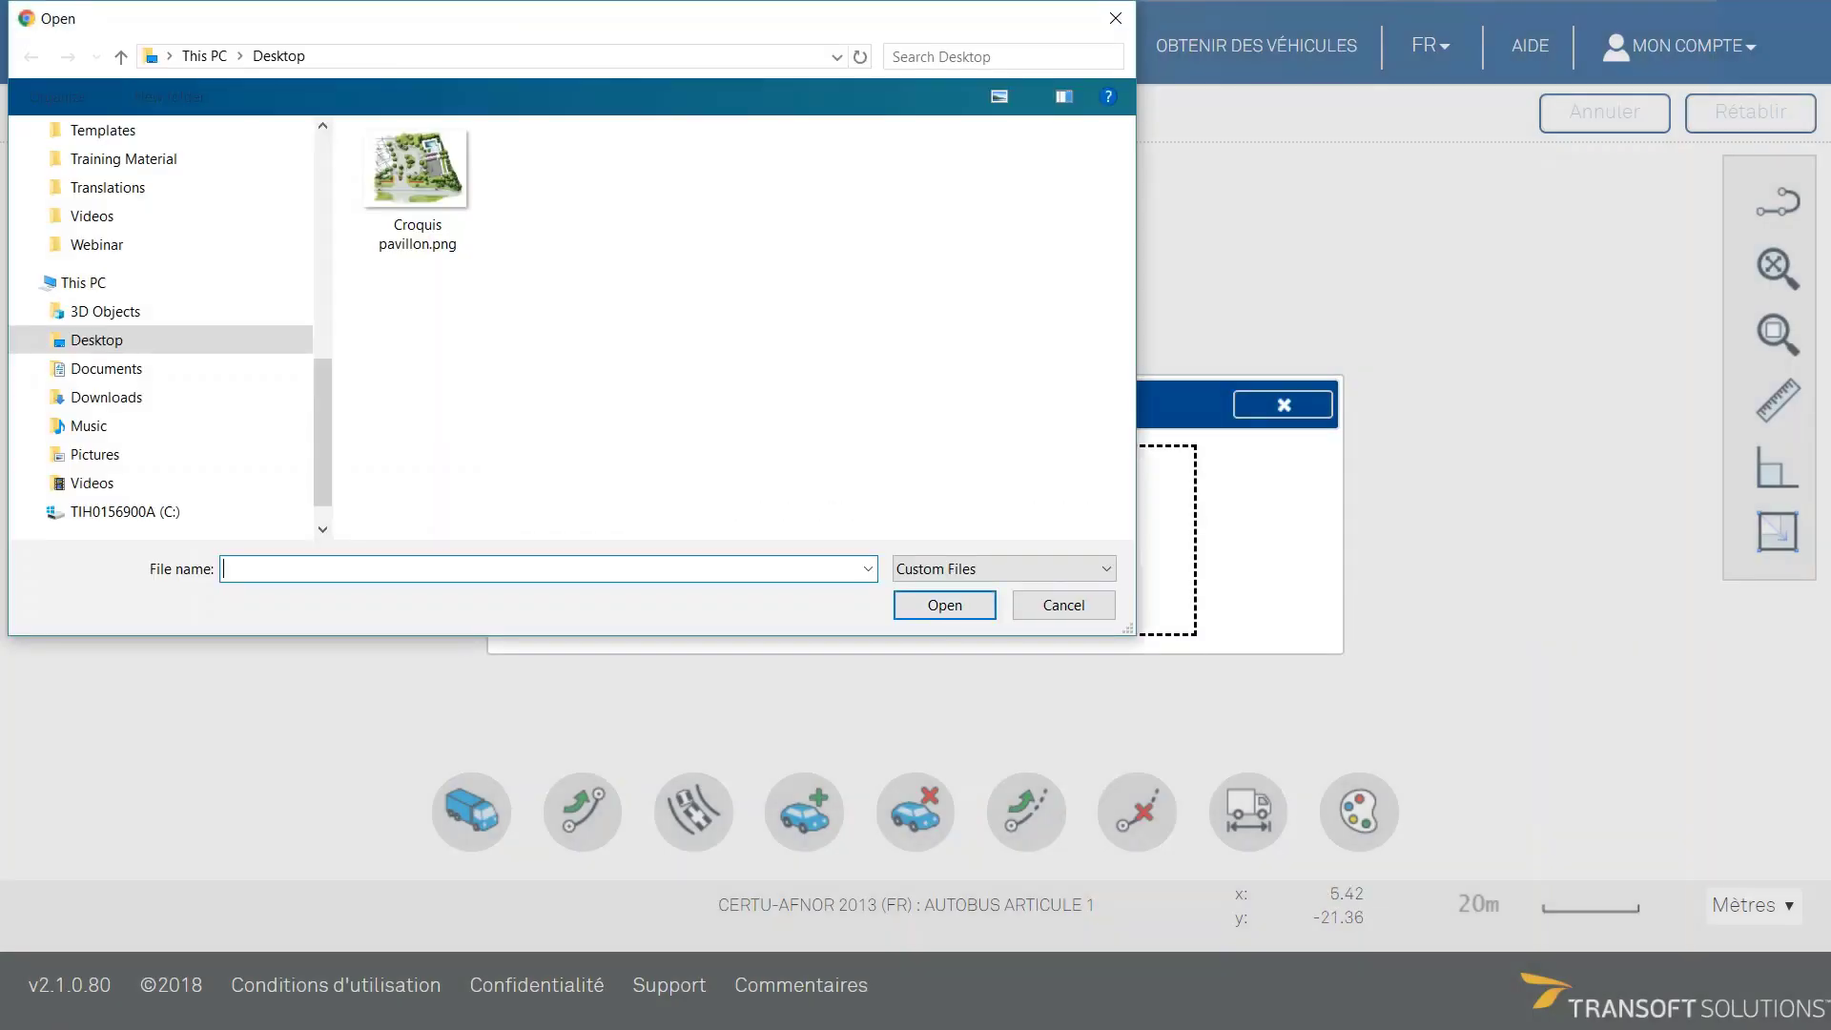
pyautogui.click(417, 181)
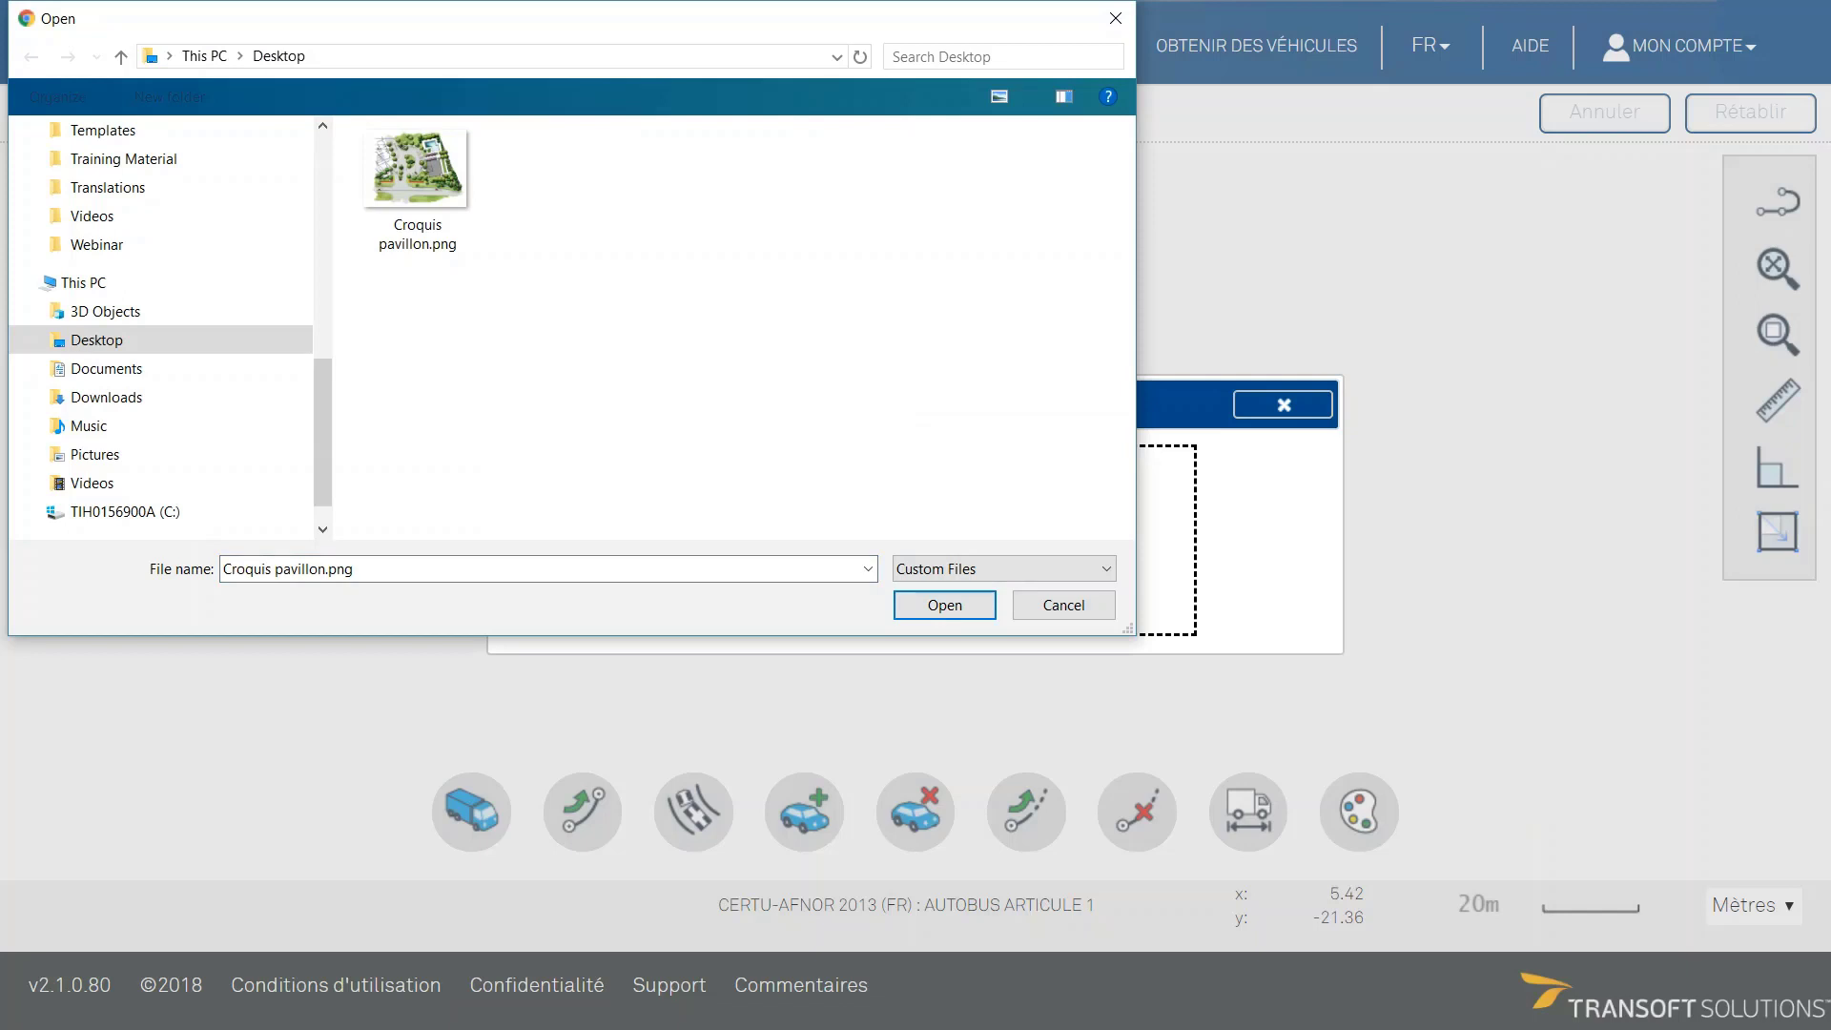
pyautogui.click(417, 235)
pyautogui.click(945, 606)
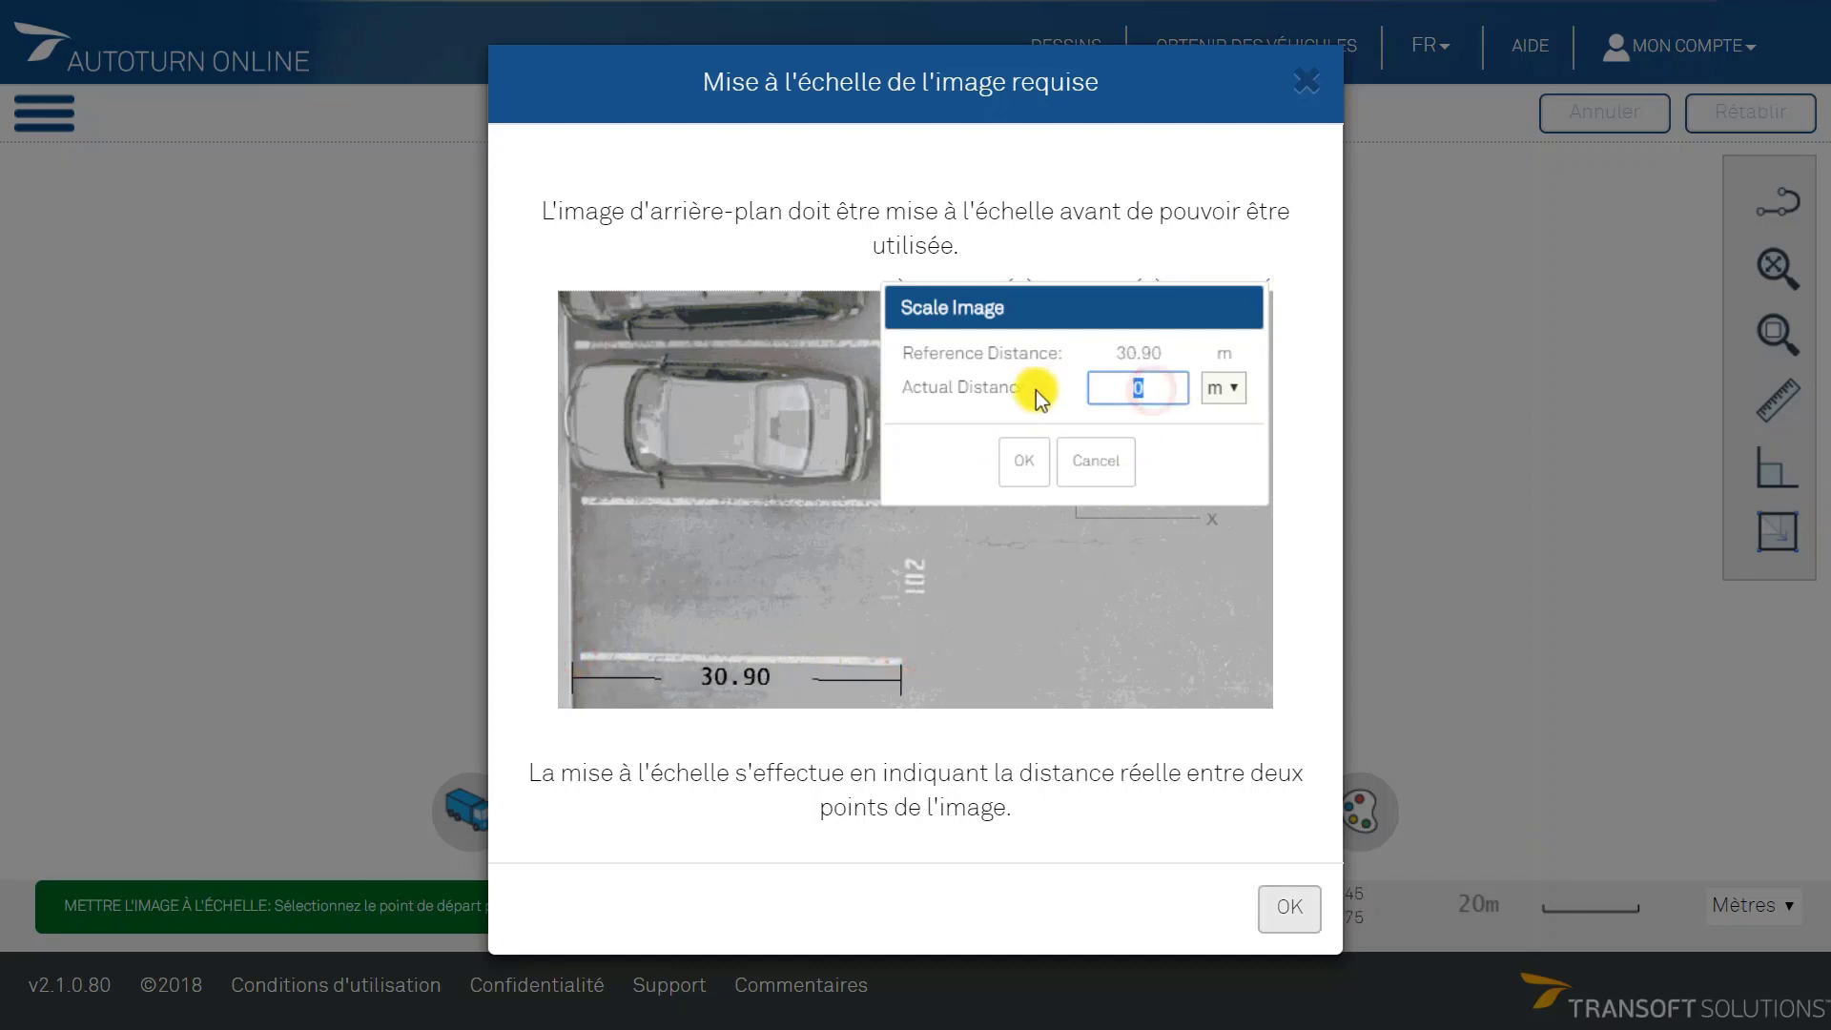
# Scale the background image by measuring one parking bay's width near the red car and setting its actual distance to 2.55 m
pyautogui.click(1289, 908)
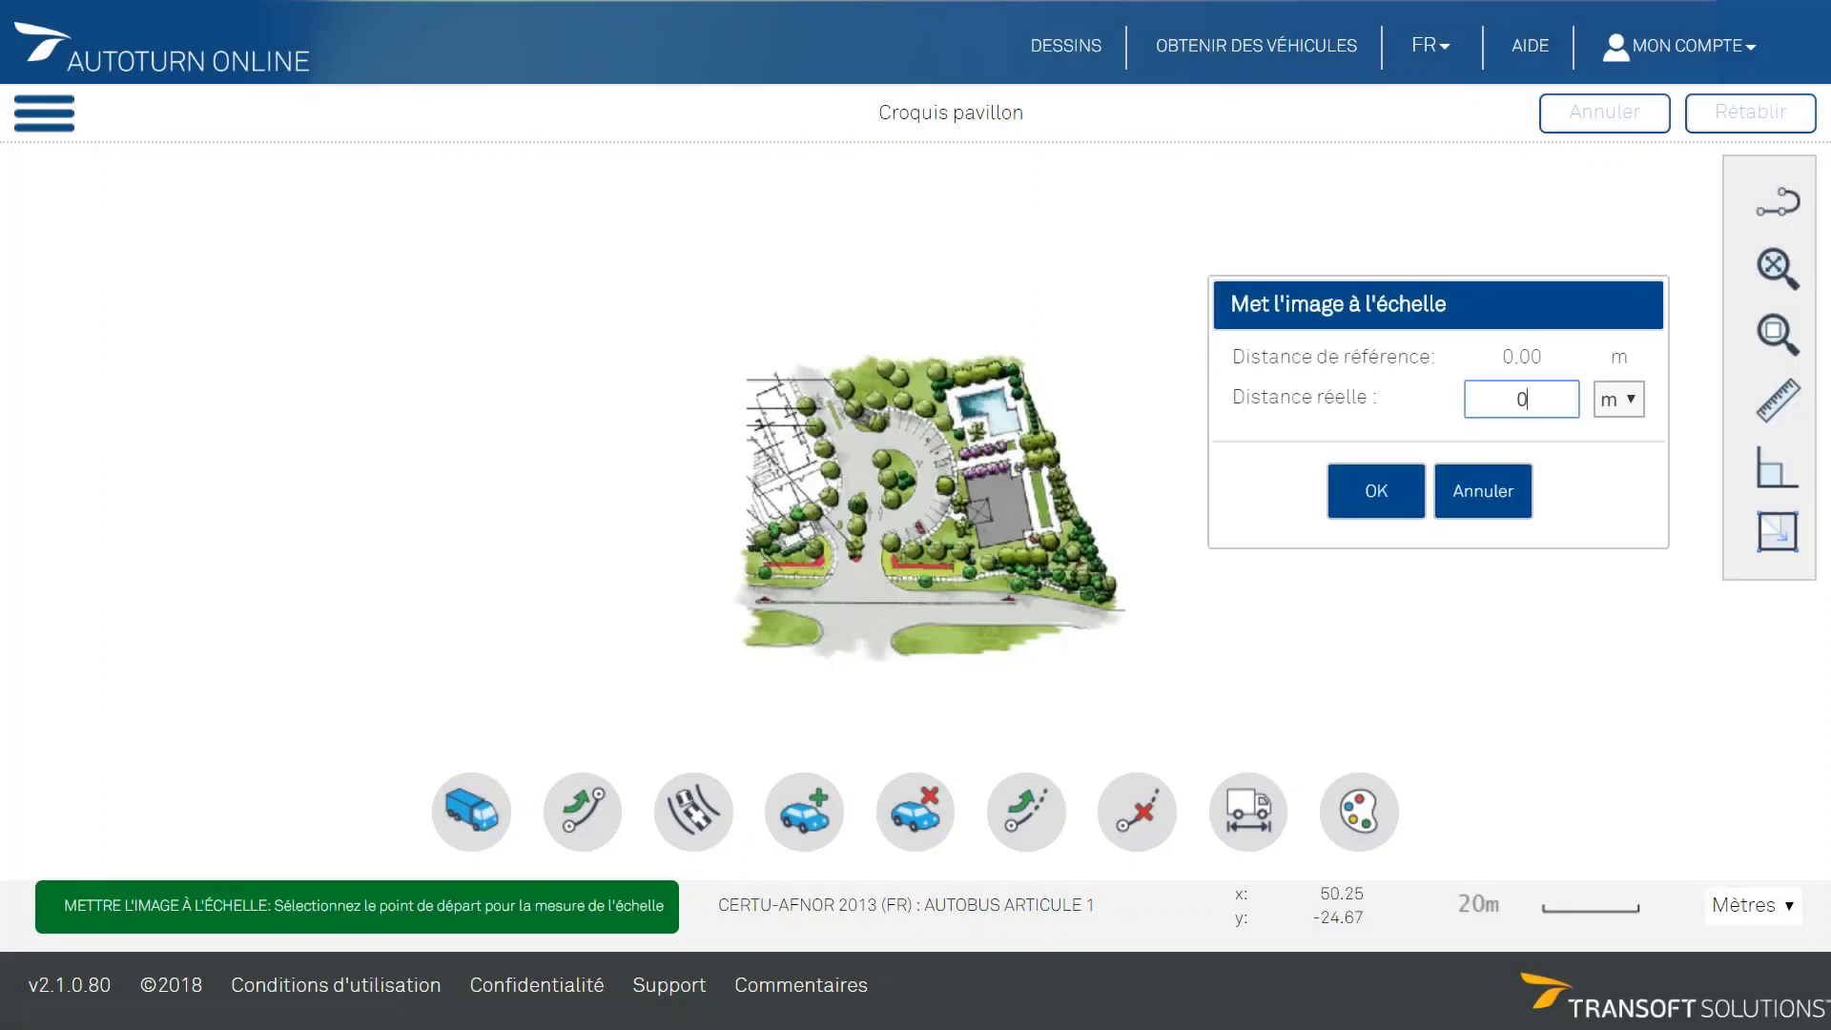
pyautogui.scroll(5, 920, 460)
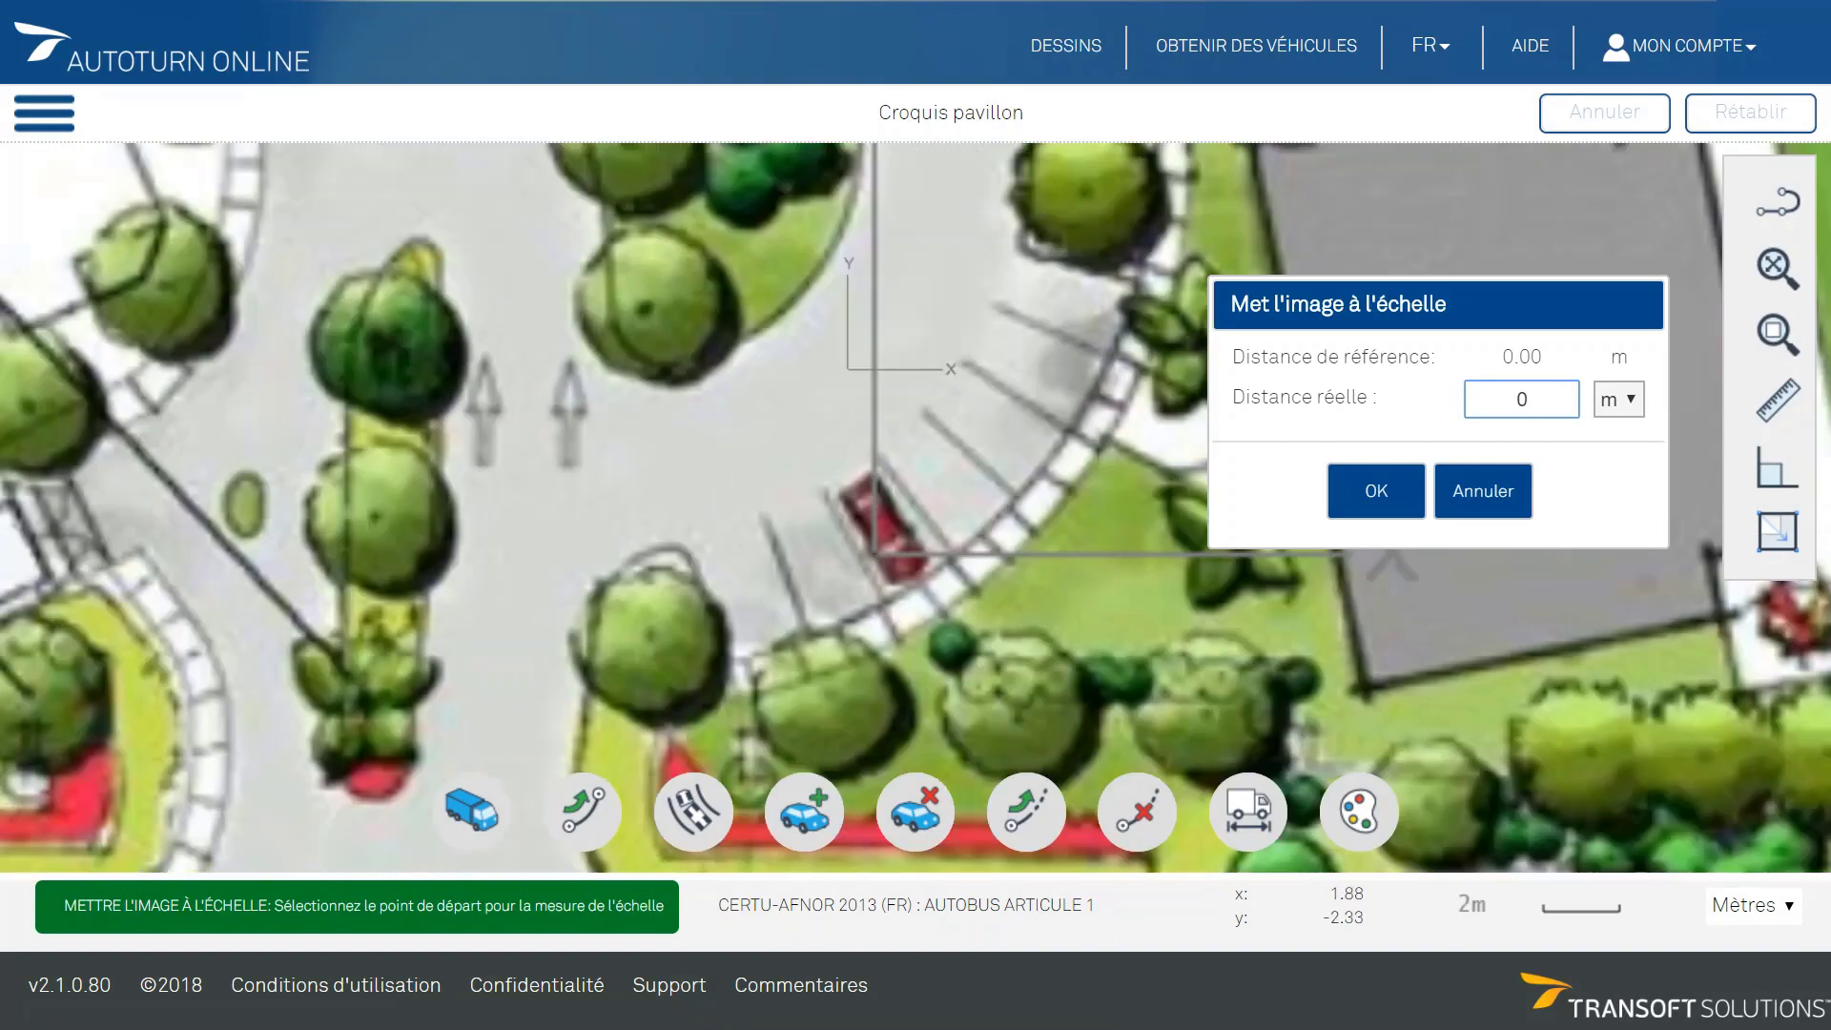
pyautogui.scroll(2, 979, 405)
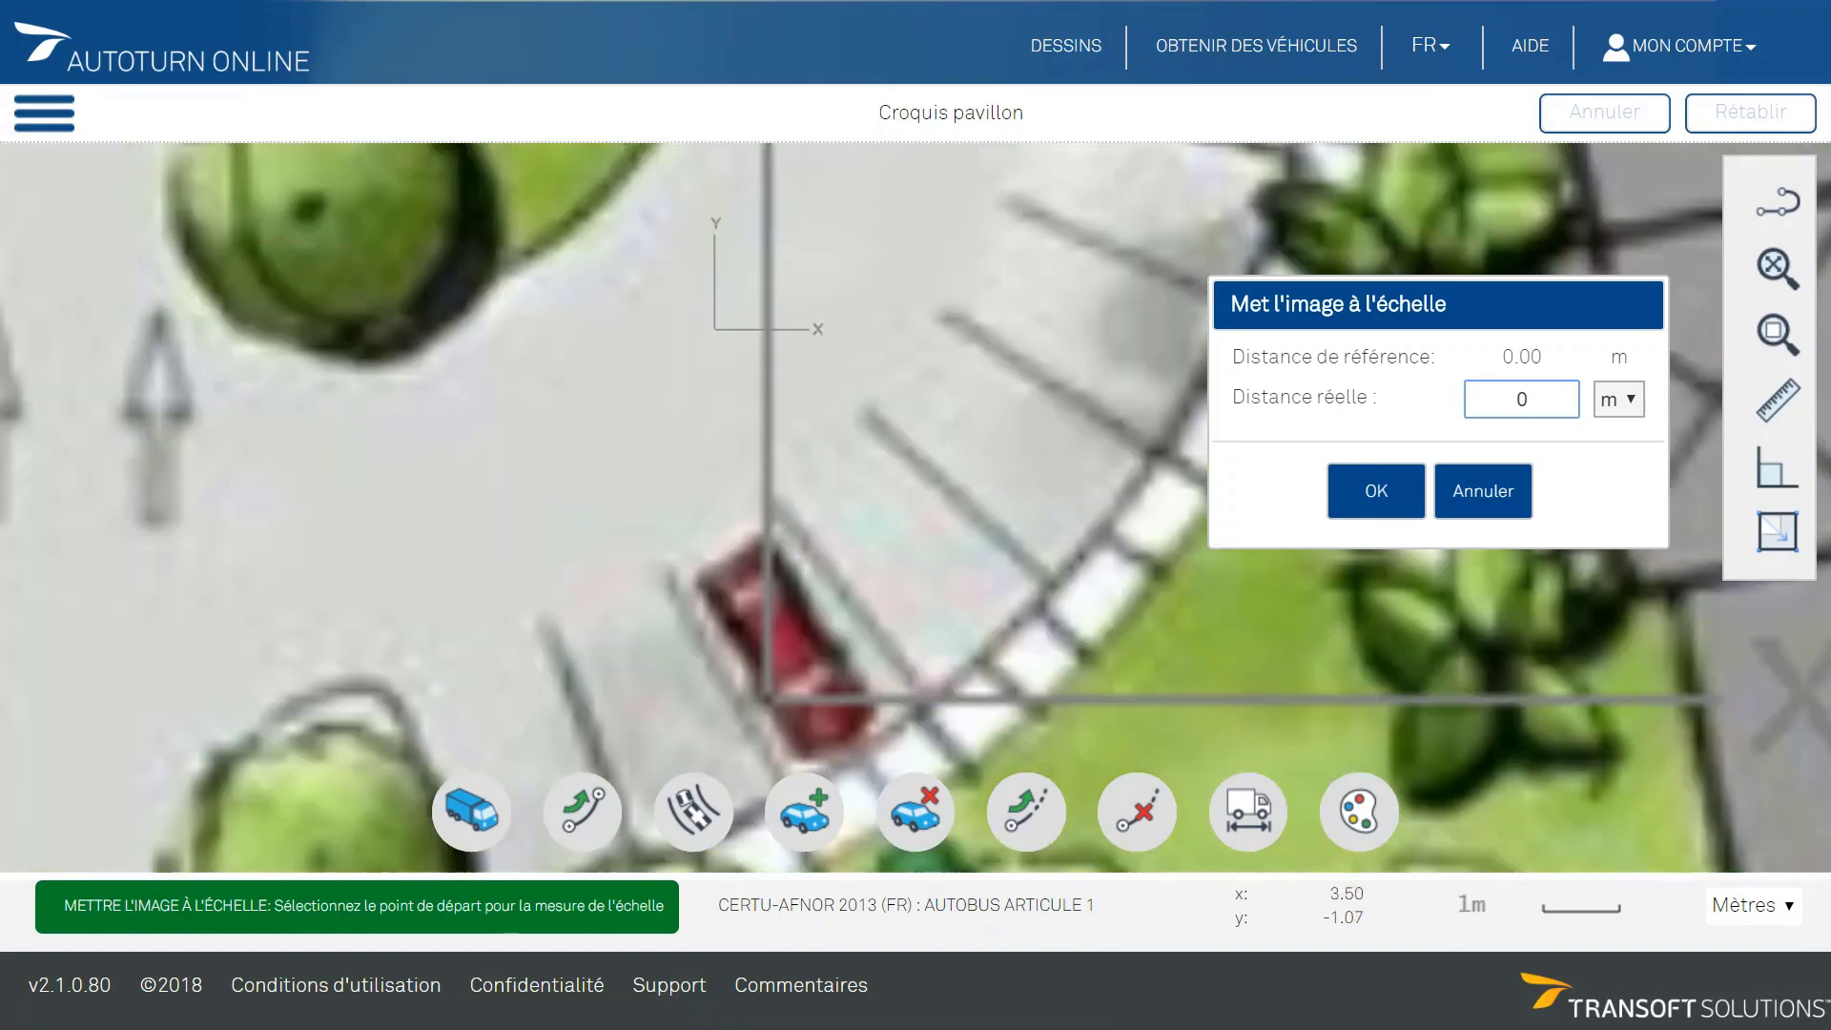
pyautogui.click(871, 410)
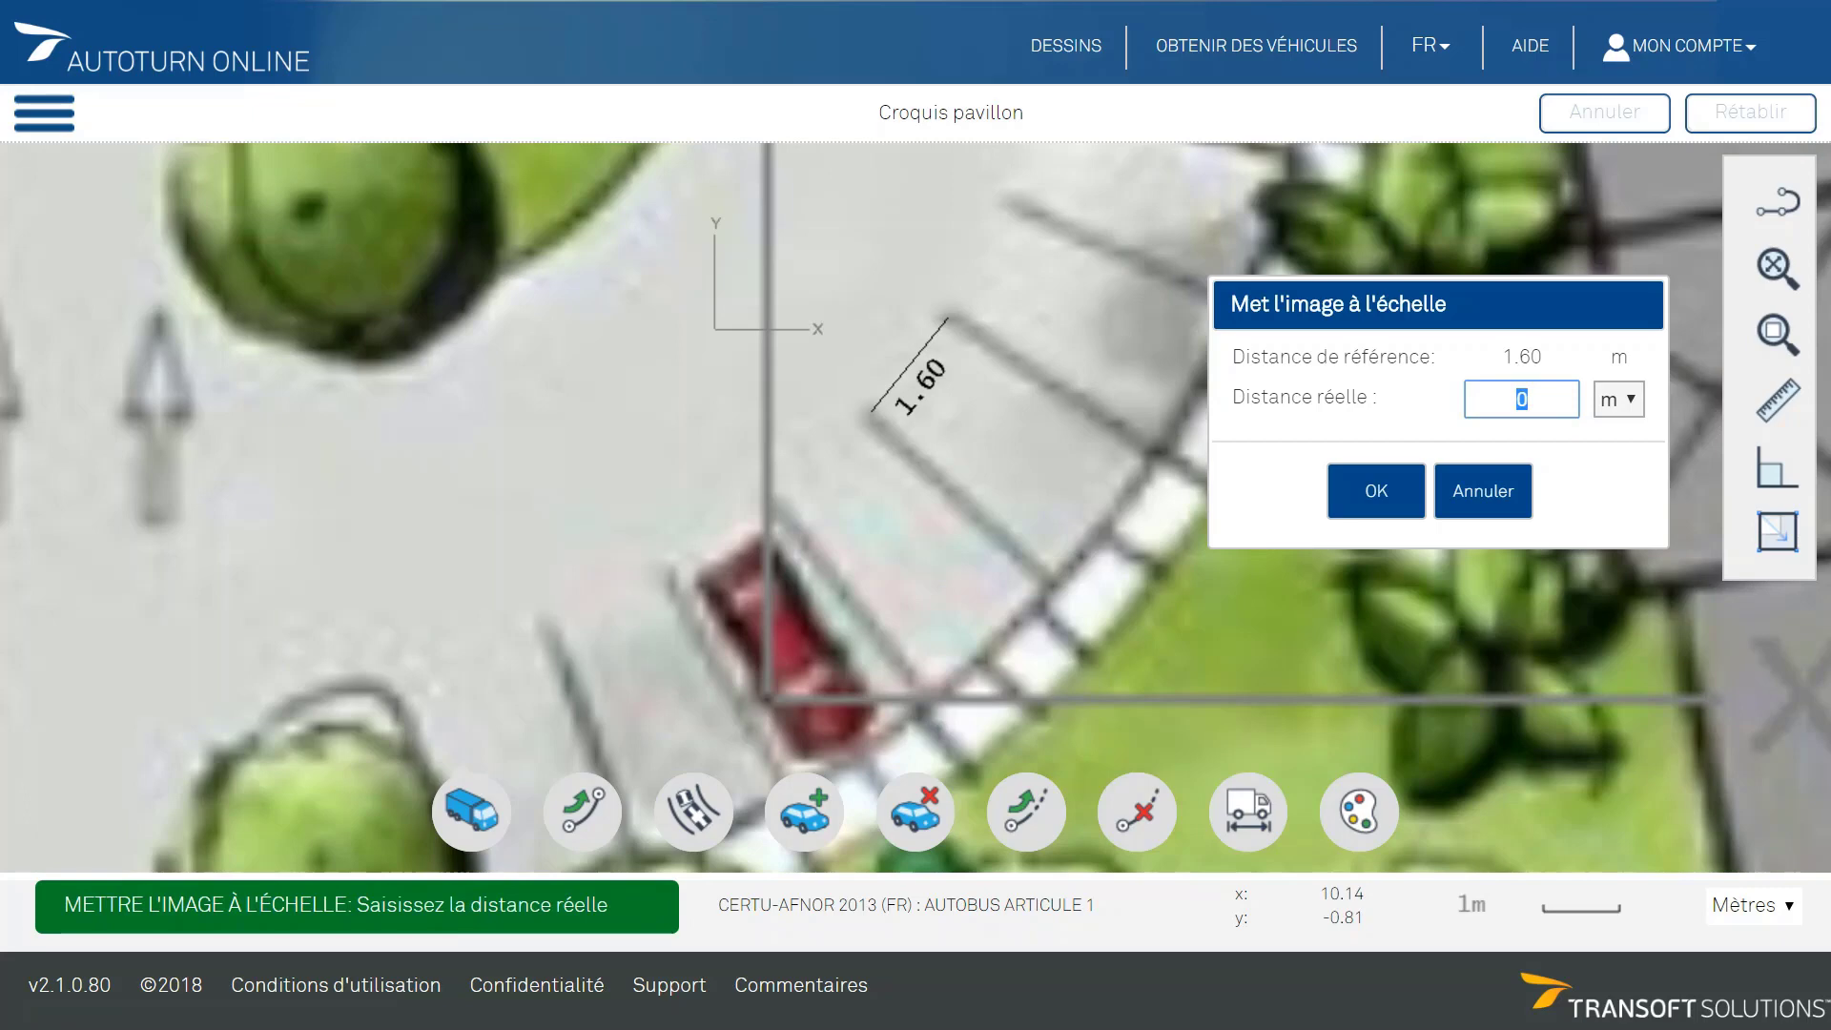
pyautogui.write('2.55')
pyautogui.click(1376, 490)
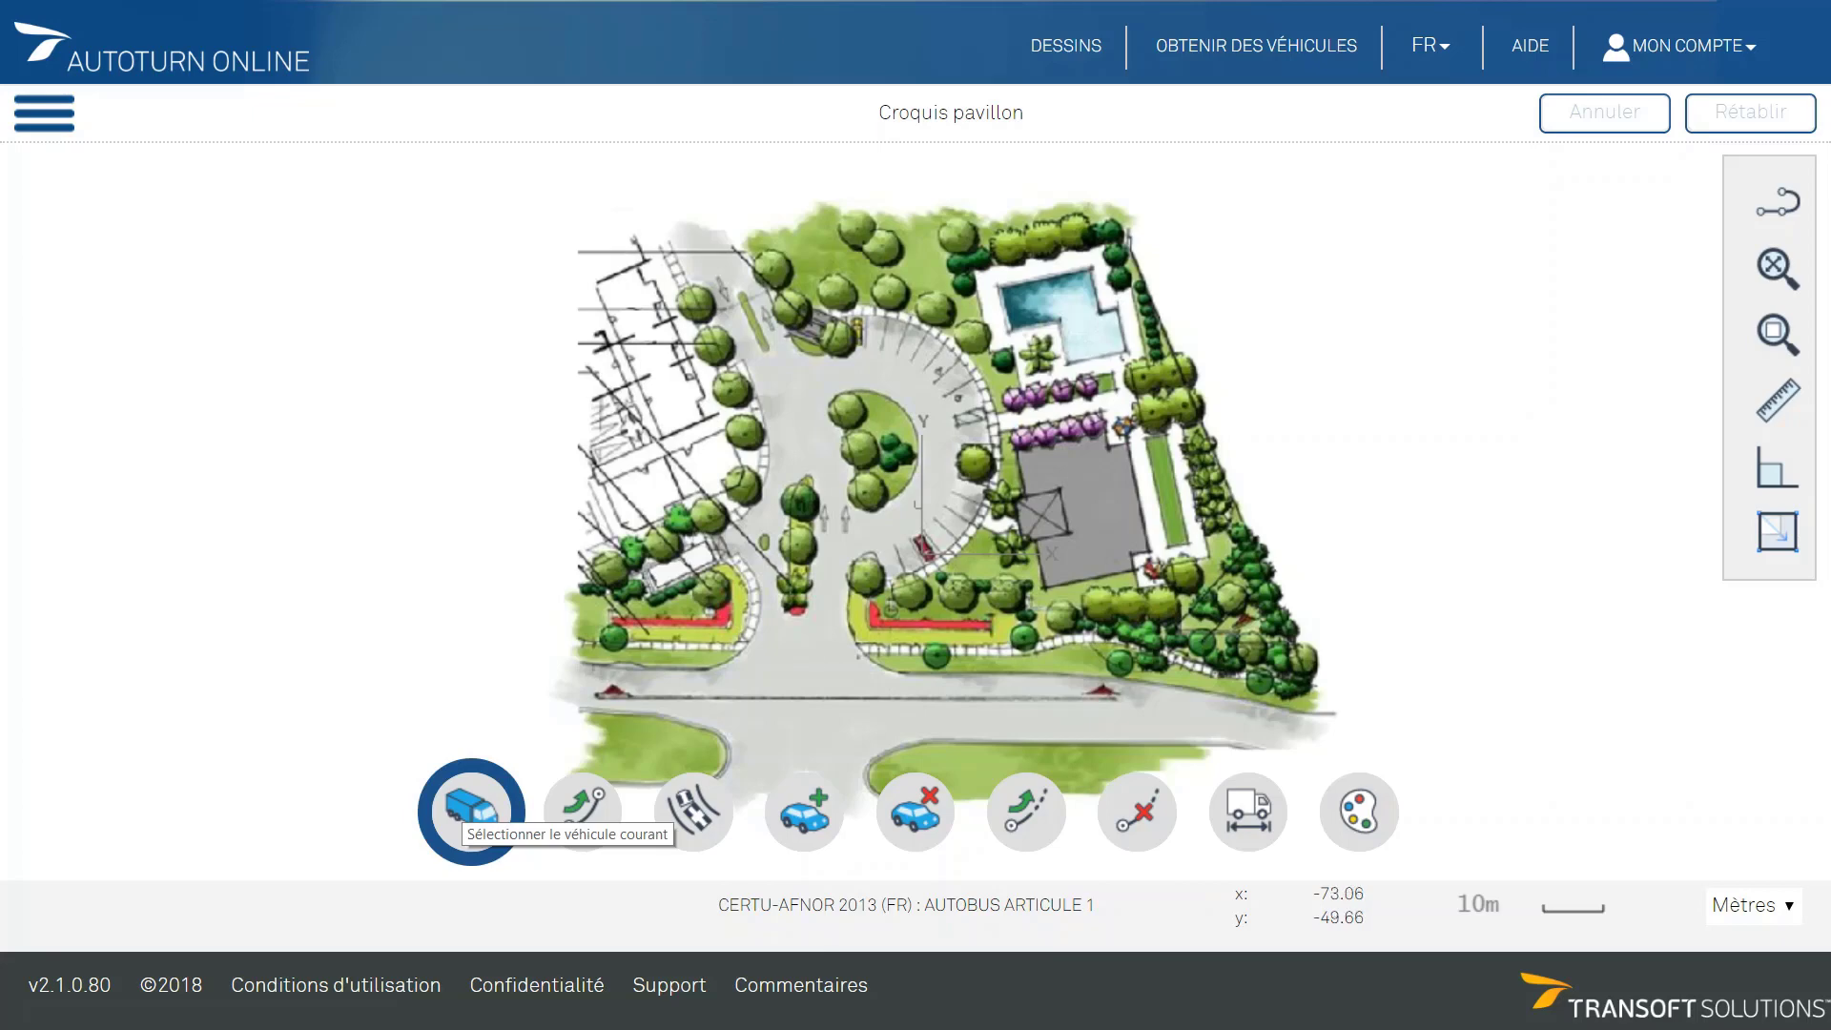
# Search the vehicle library for PW and set the SN640198a (CH) passenger car PW as the current vehicle
pyautogui.click(471, 811)
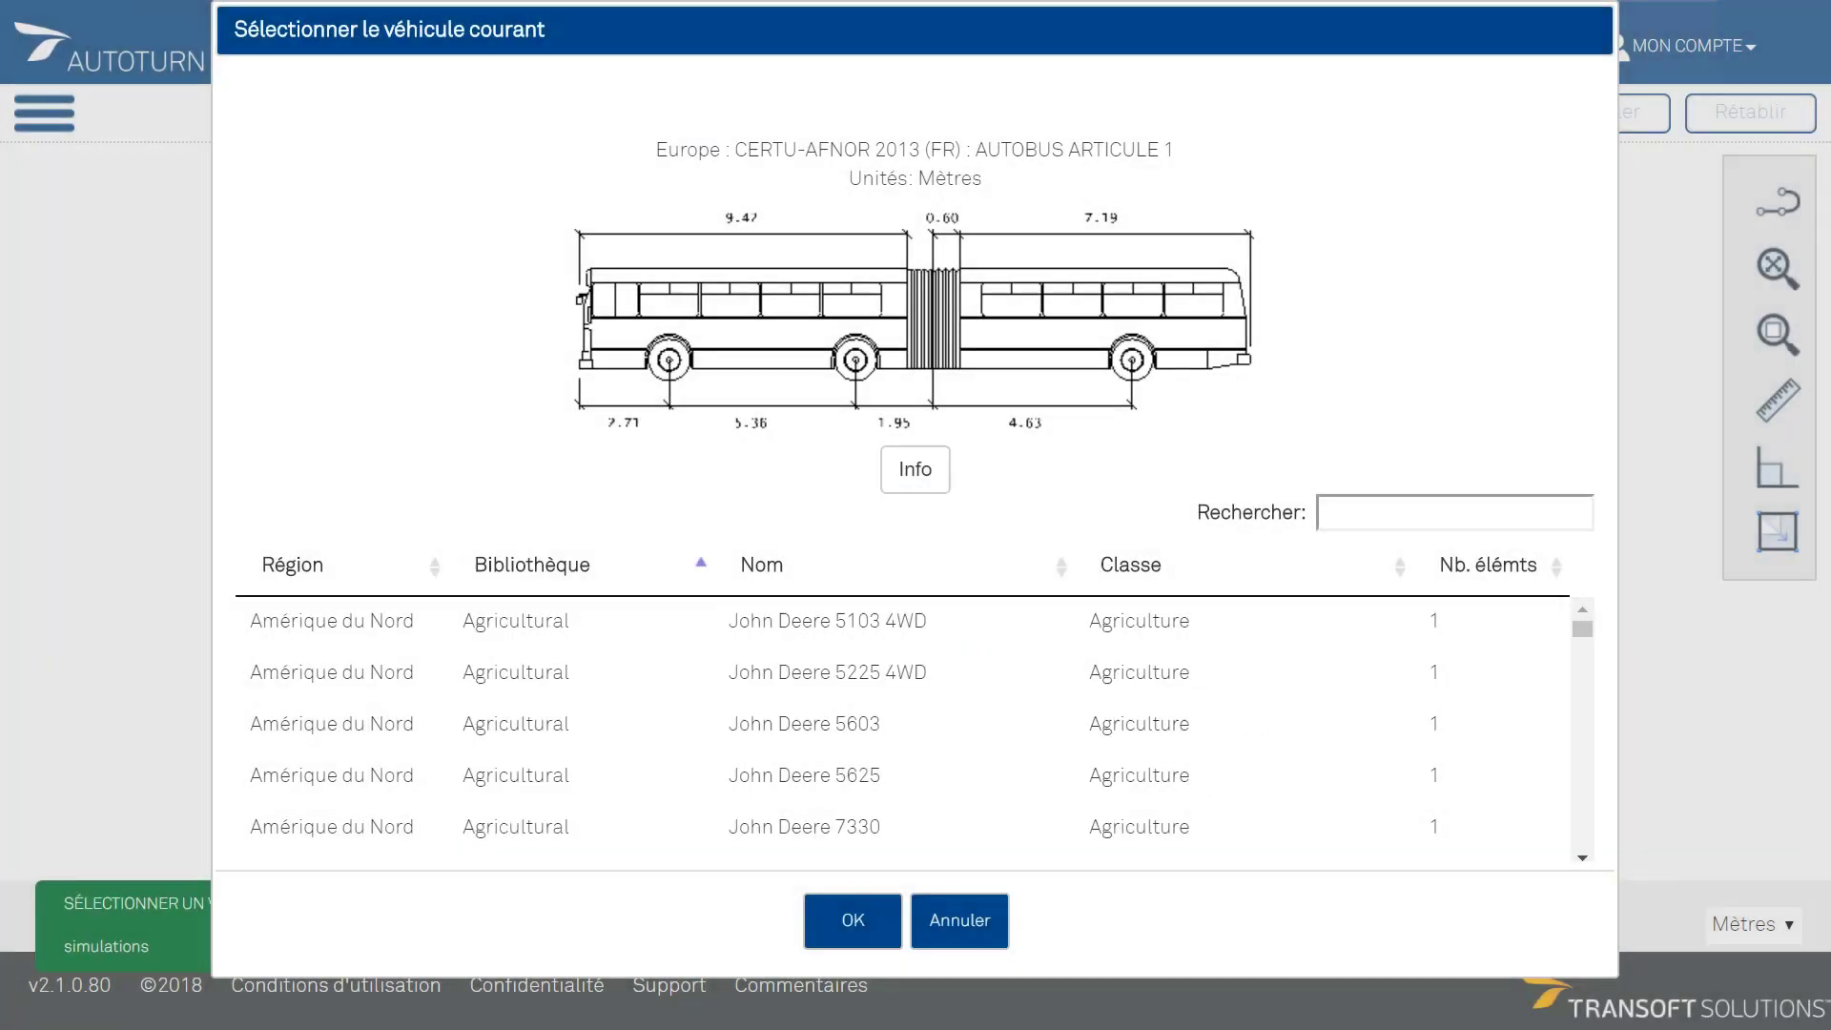
pyautogui.click(1454, 513)
pyautogui.write('P')
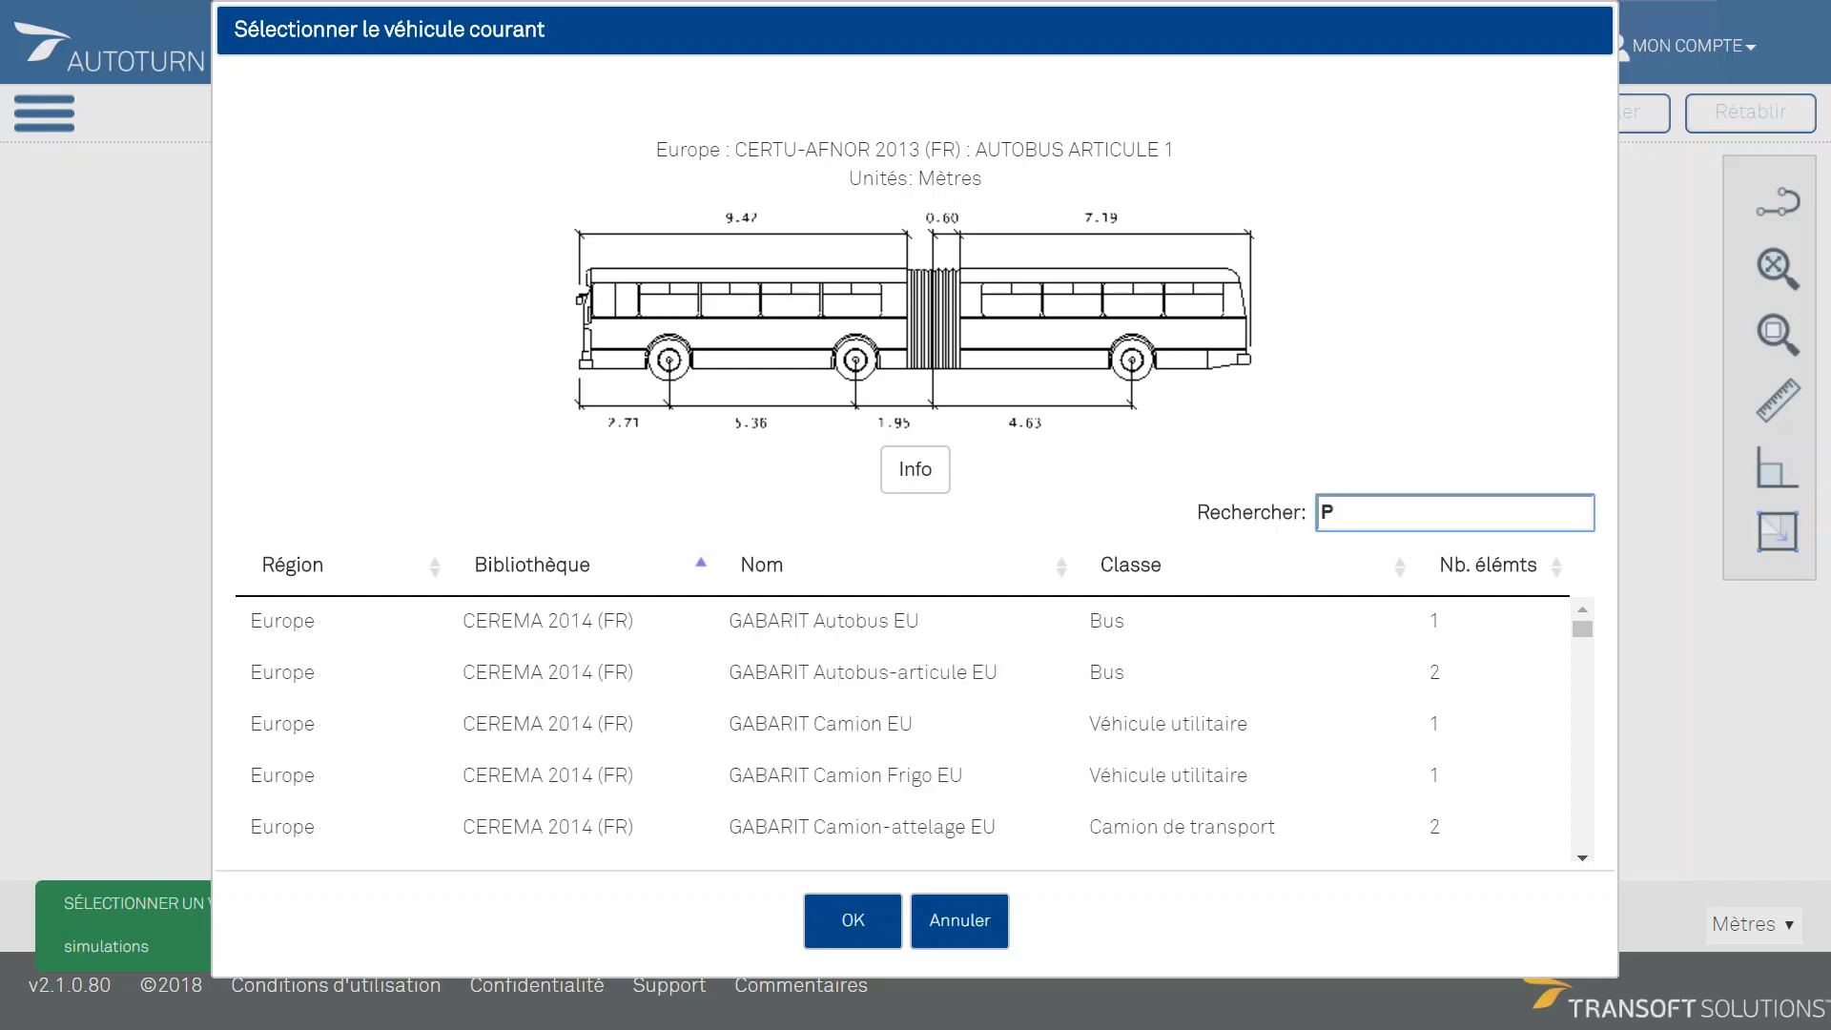
pyautogui.write('W')
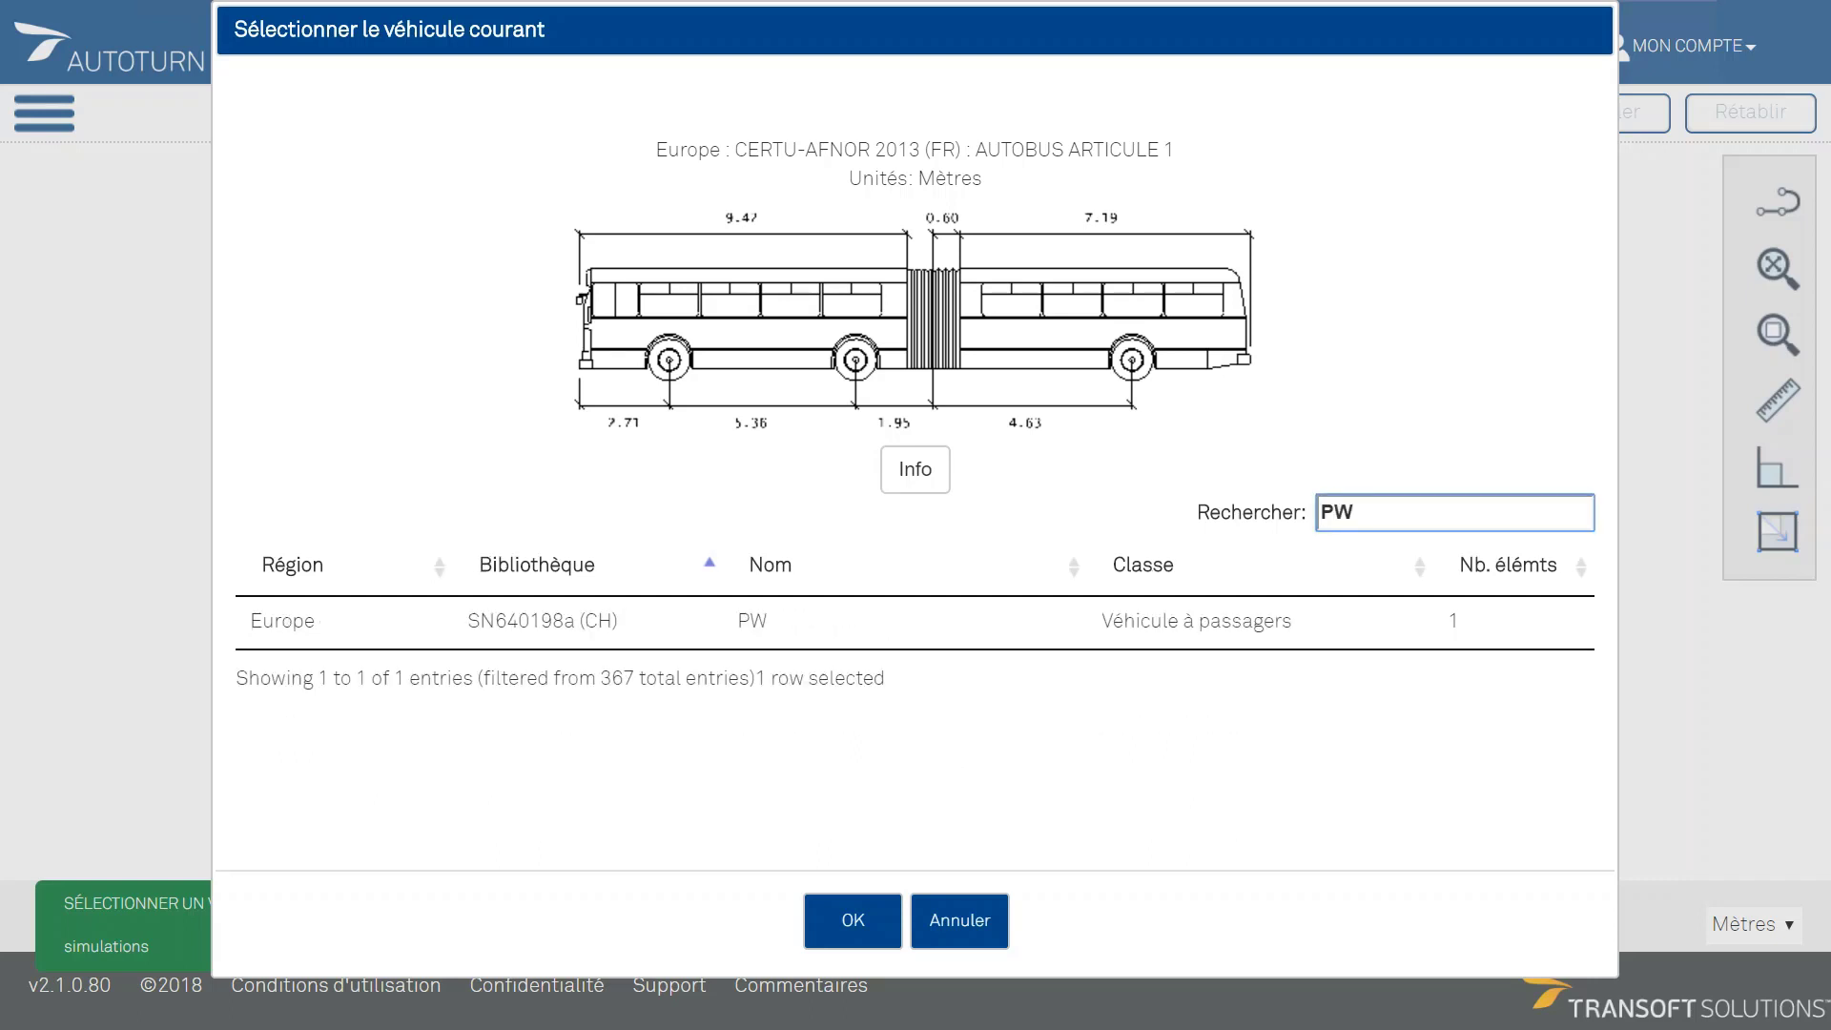
pyautogui.click(914, 622)
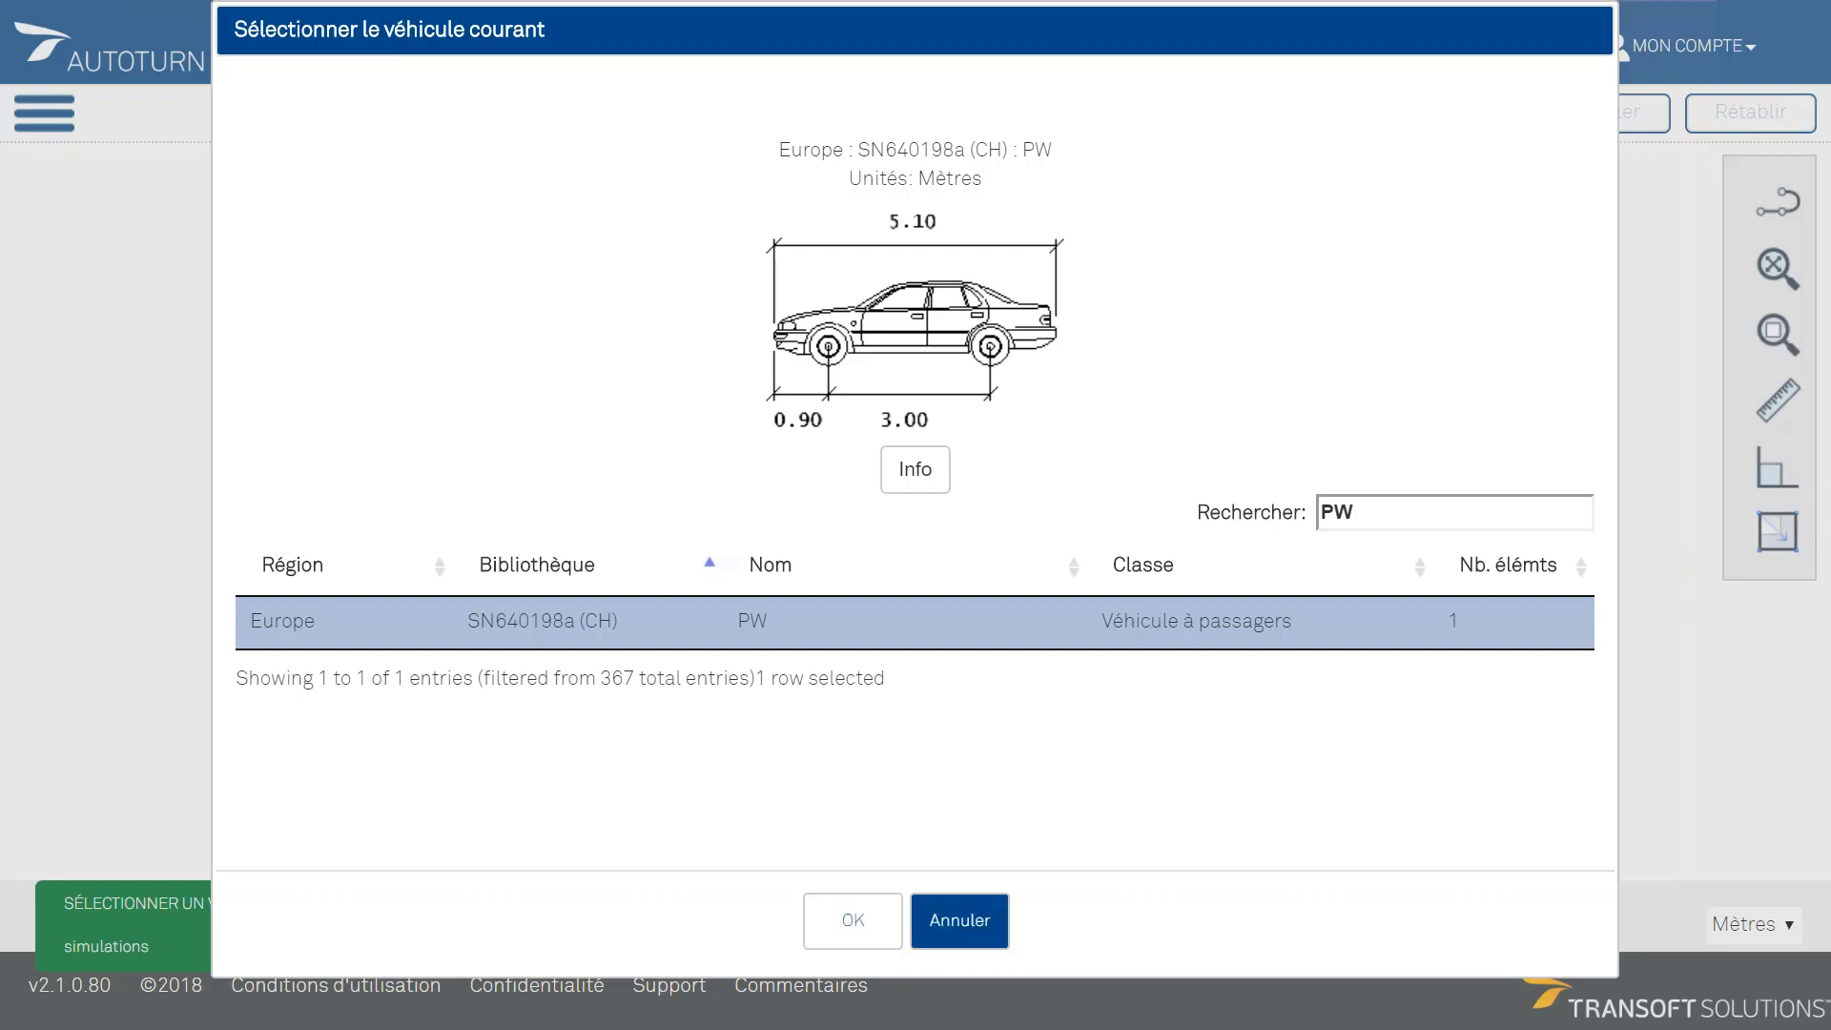
pyautogui.click(852, 920)
# Start a curvilinear path with the car in the entrance lane, set the design speed to 5 km/h and drive forward to just above the red car
pyautogui.scroll(1, 1001, 697)
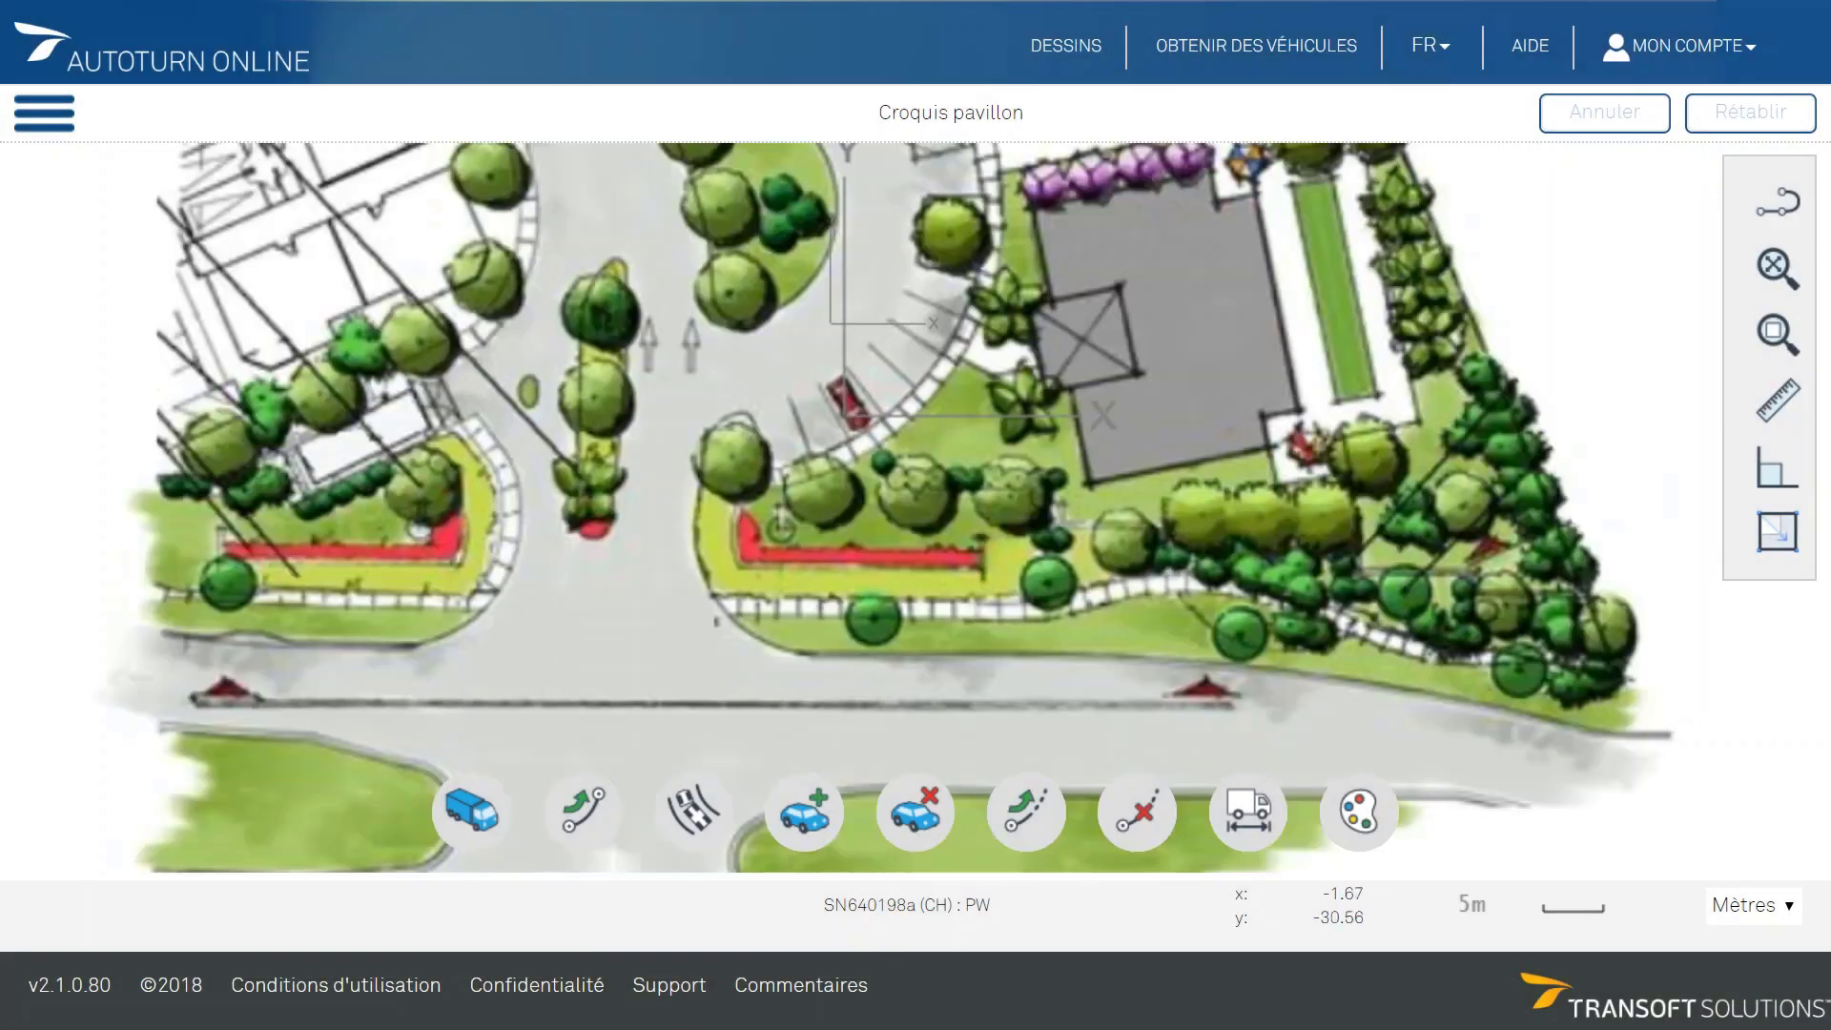
pyautogui.scroll(1, 688, 367)
pyautogui.moveTo(783, 654); pyautogui.dragTo(689, 692)
pyautogui.click(583, 811)
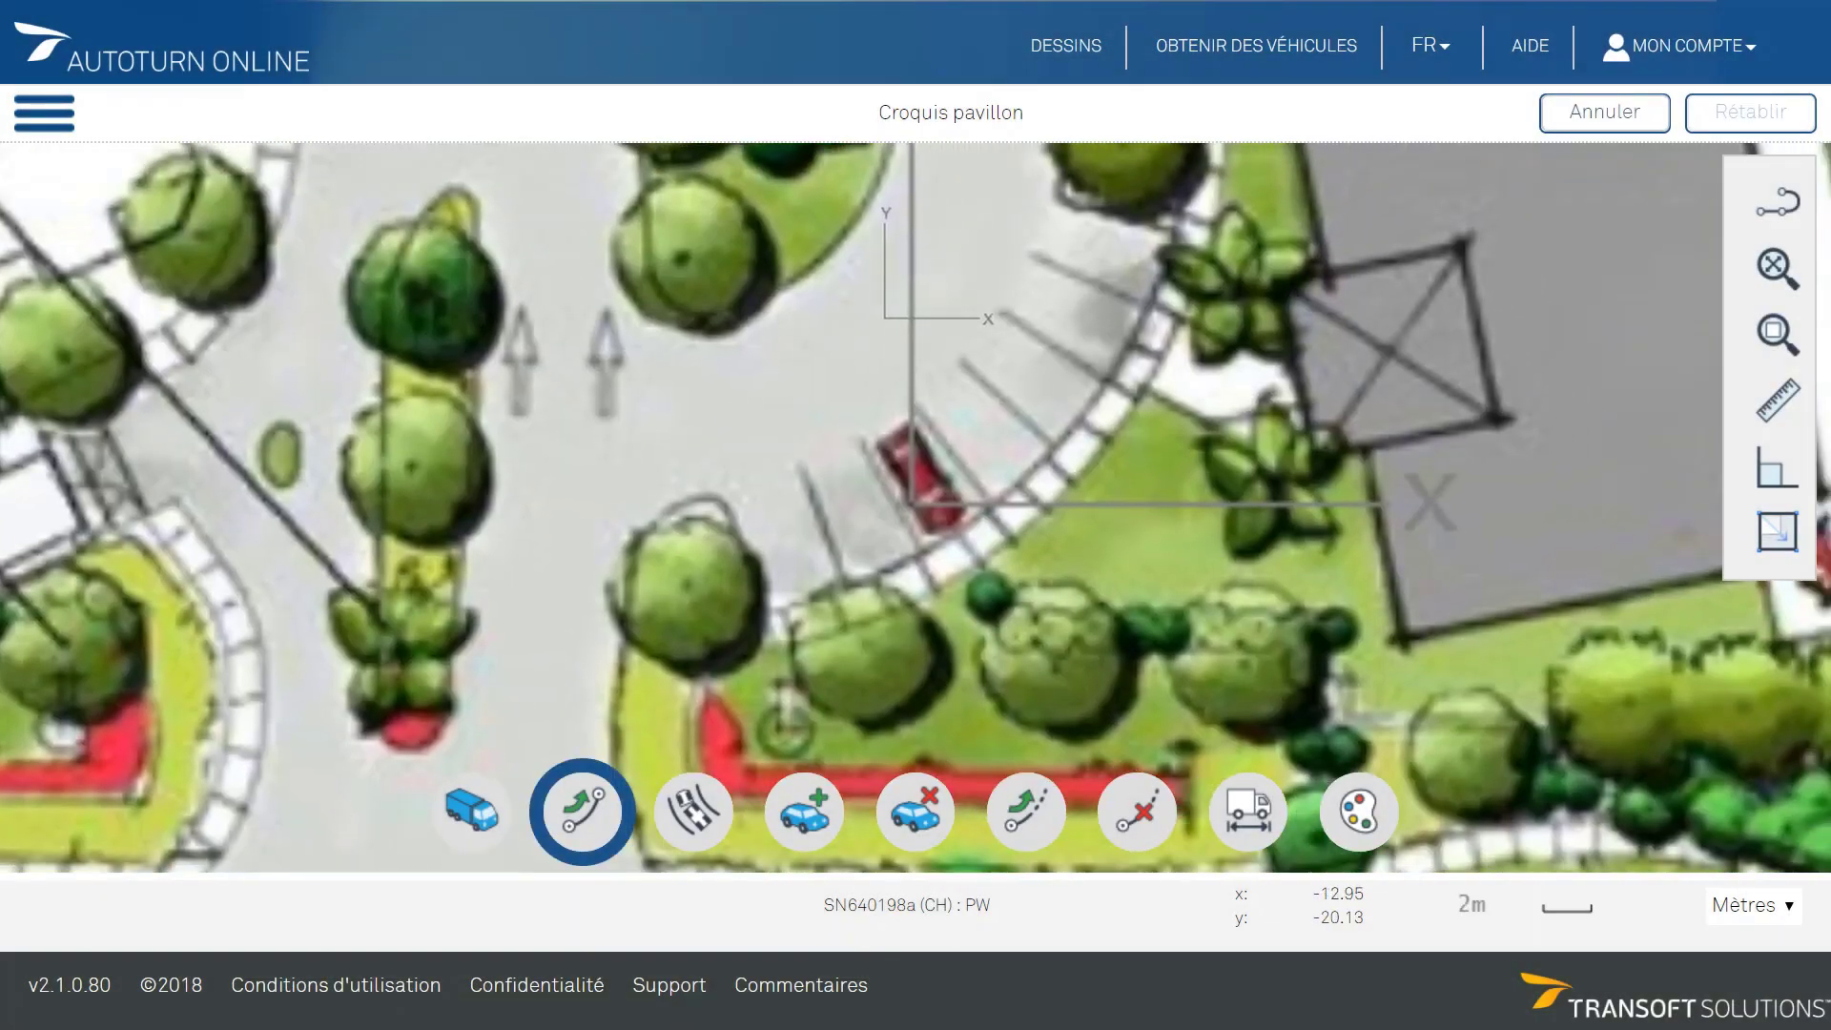
pyautogui.click(531, 582)
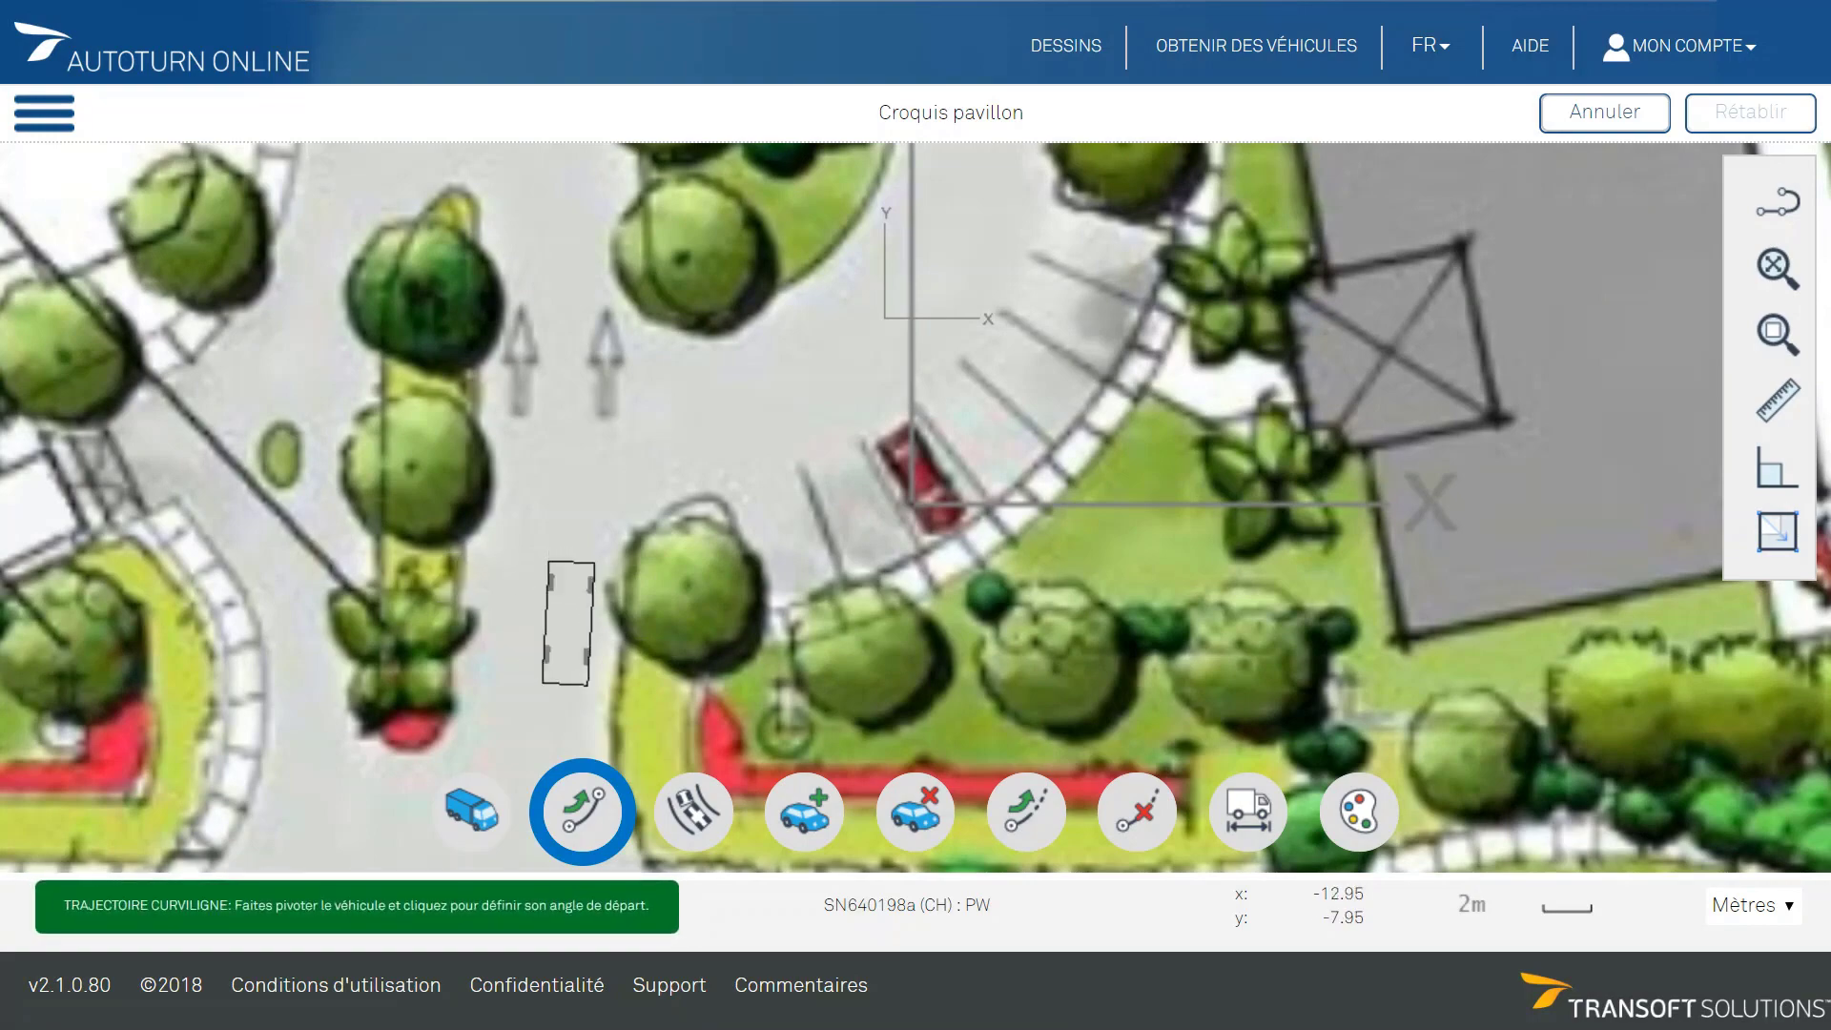
pyautogui.click(574, 498)
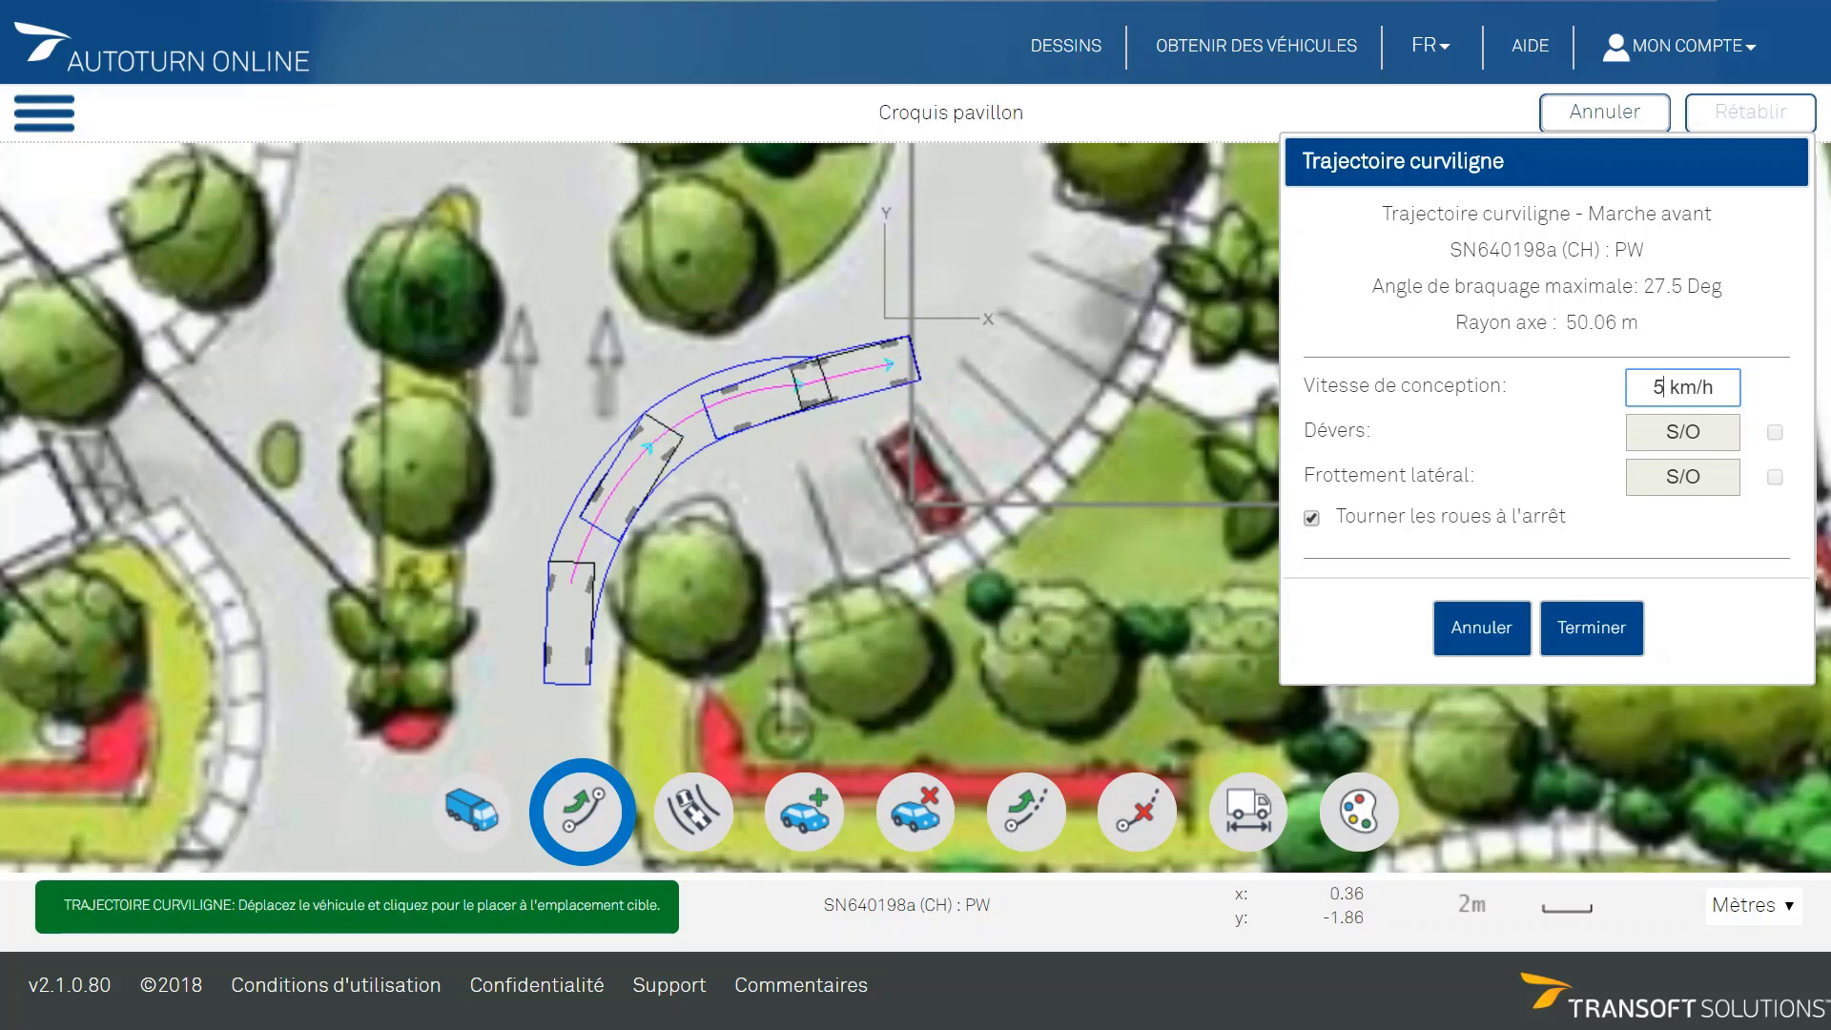
pyautogui.click(896, 364)
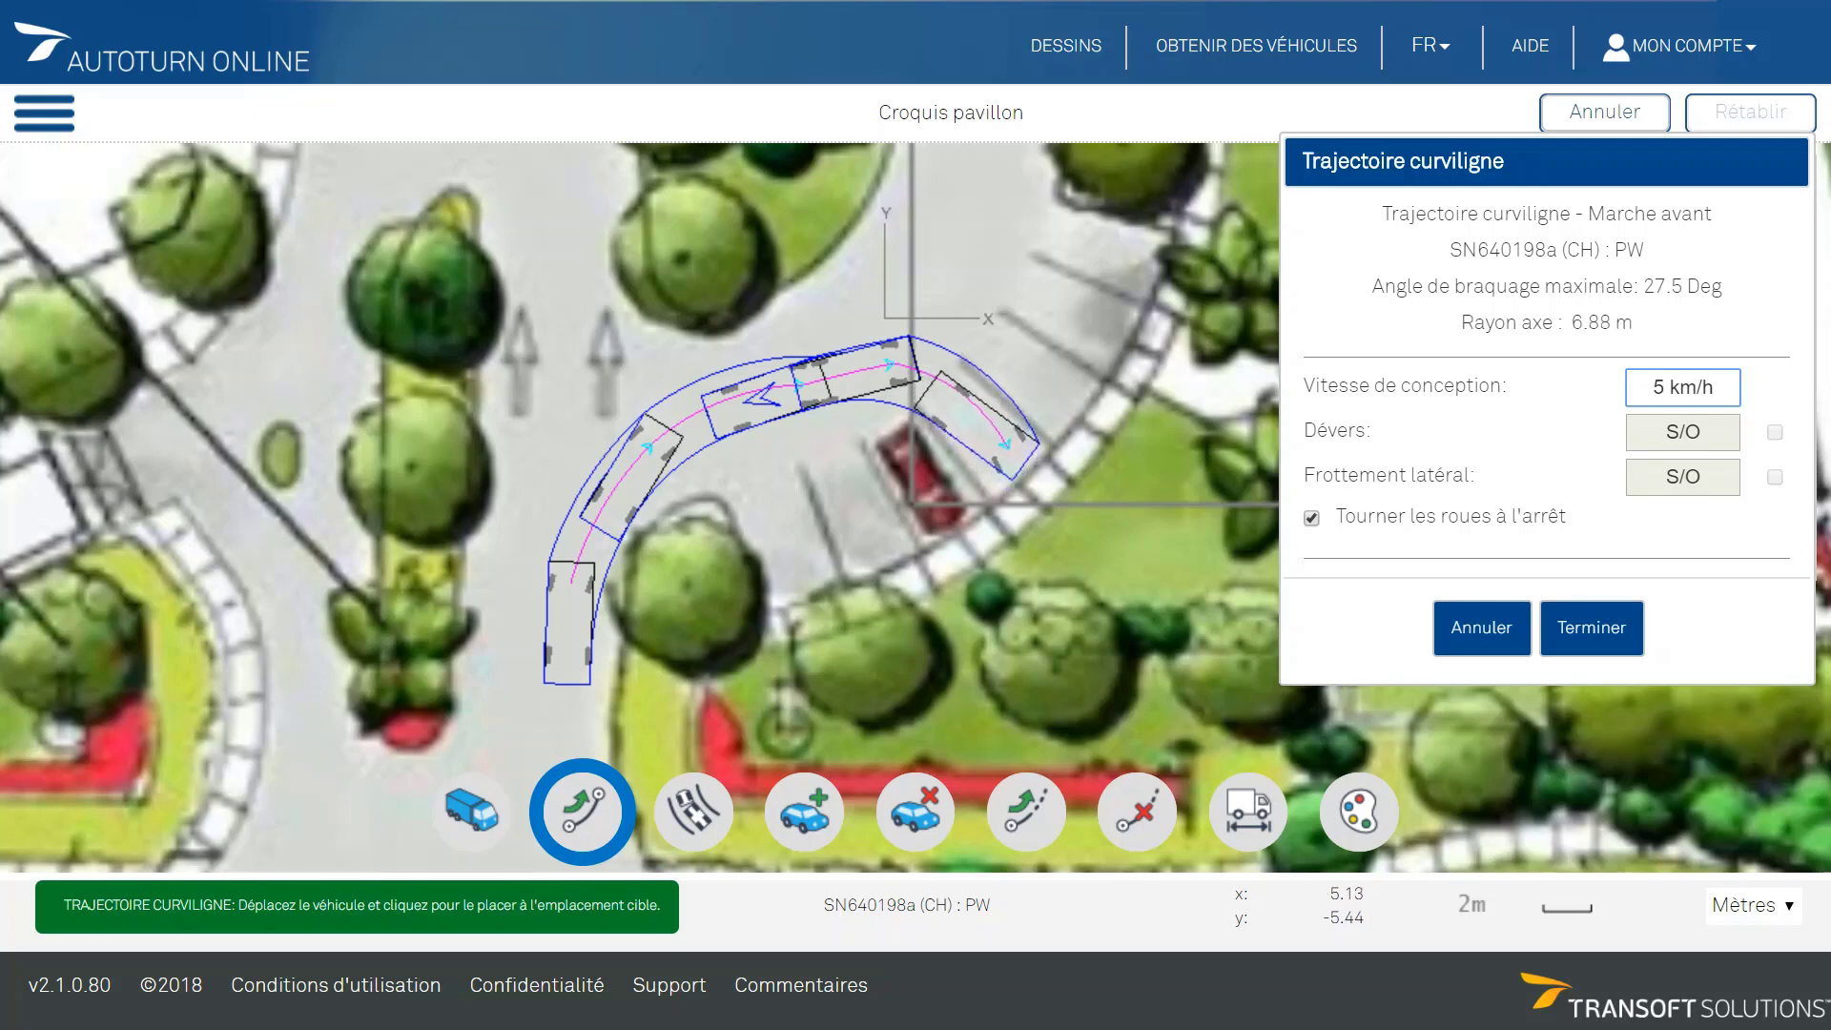
# Add reverse and forward manoeuvres that bring the car into the bay beside the red car, and finish the path
pyautogui.click(910, 366)
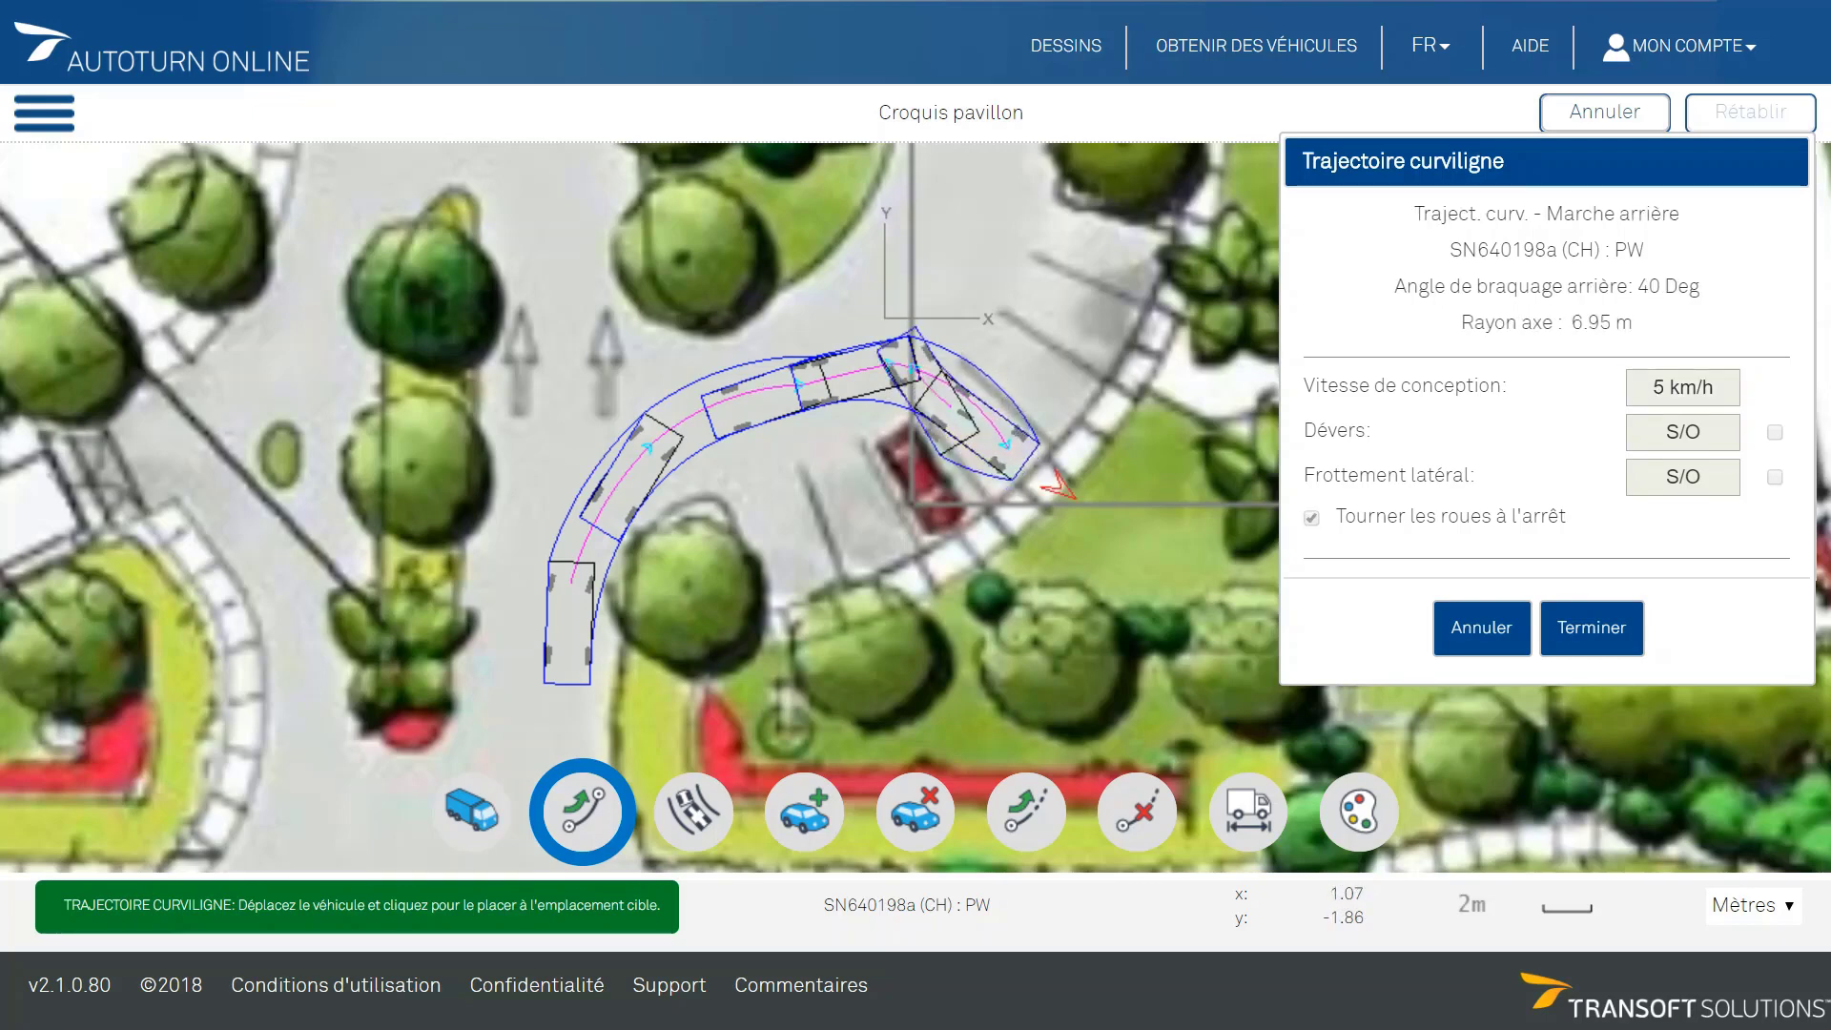
pyautogui.scroll(1, 1060, 349)
pyautogui.moveTo(1048, 354); pyautogui.dragTo(939, 437, button='middle')
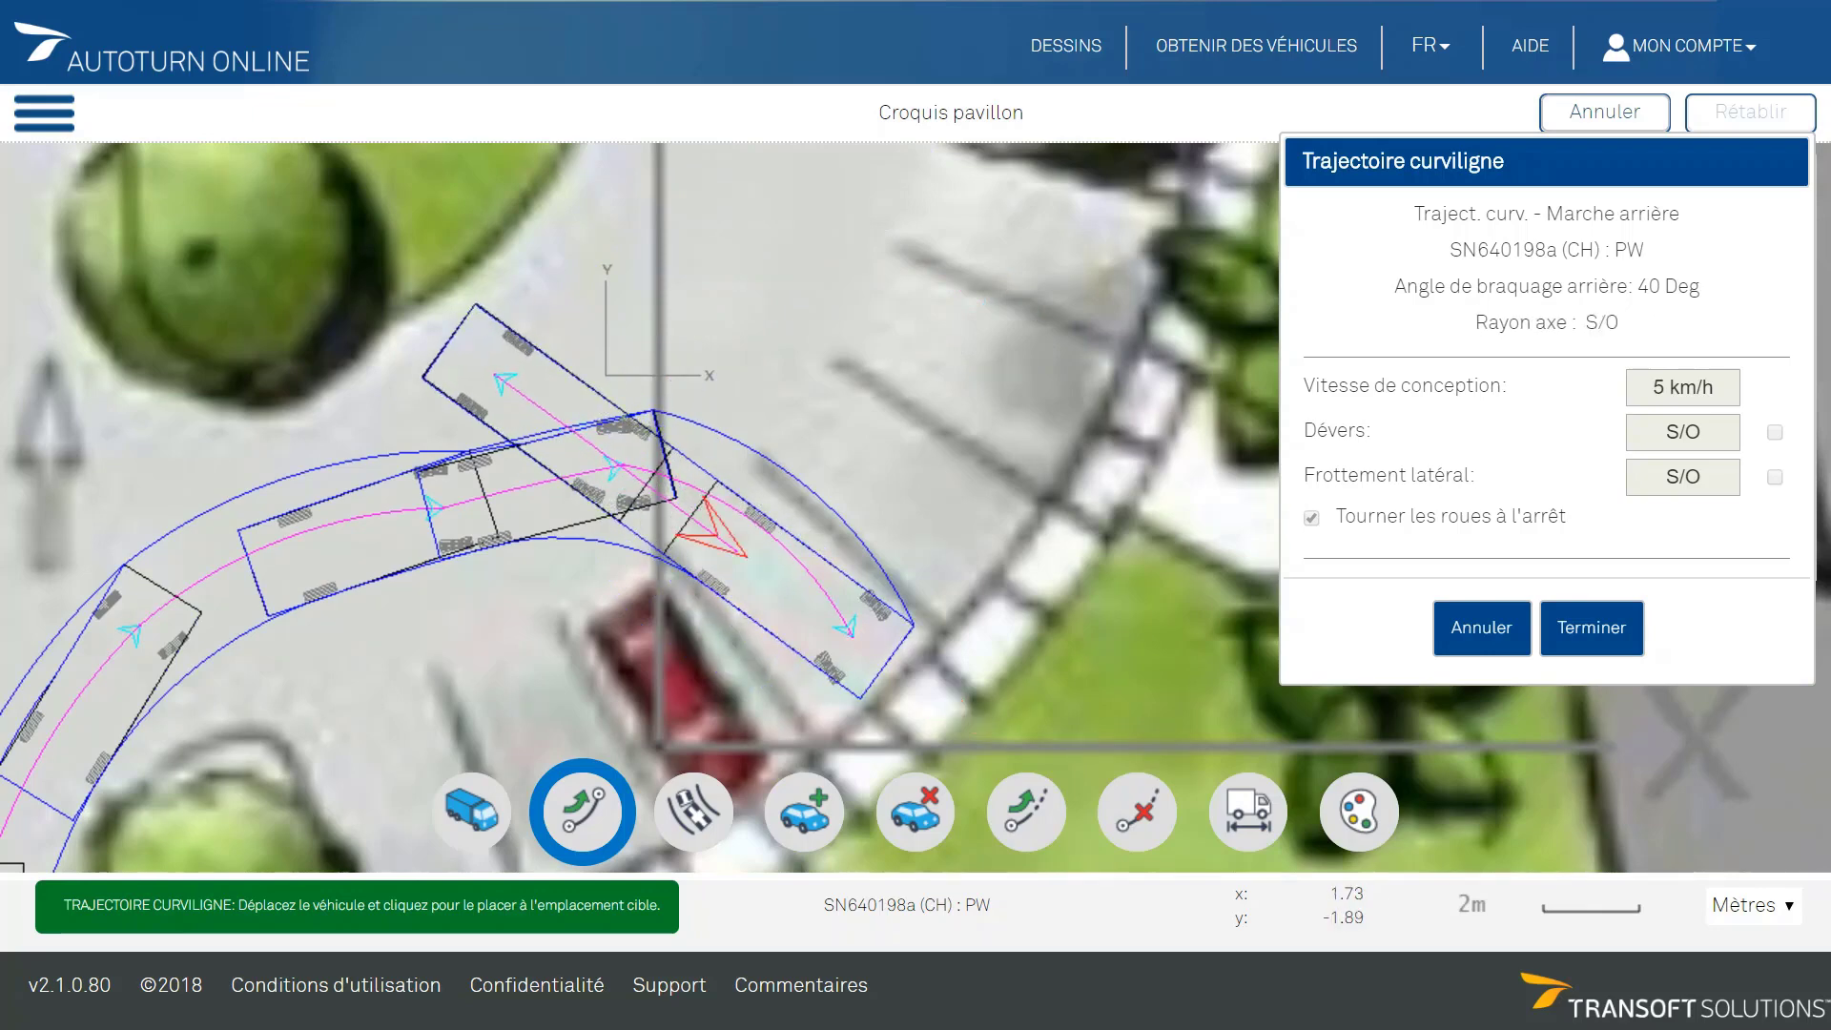
pyautogui.click(711, 520)
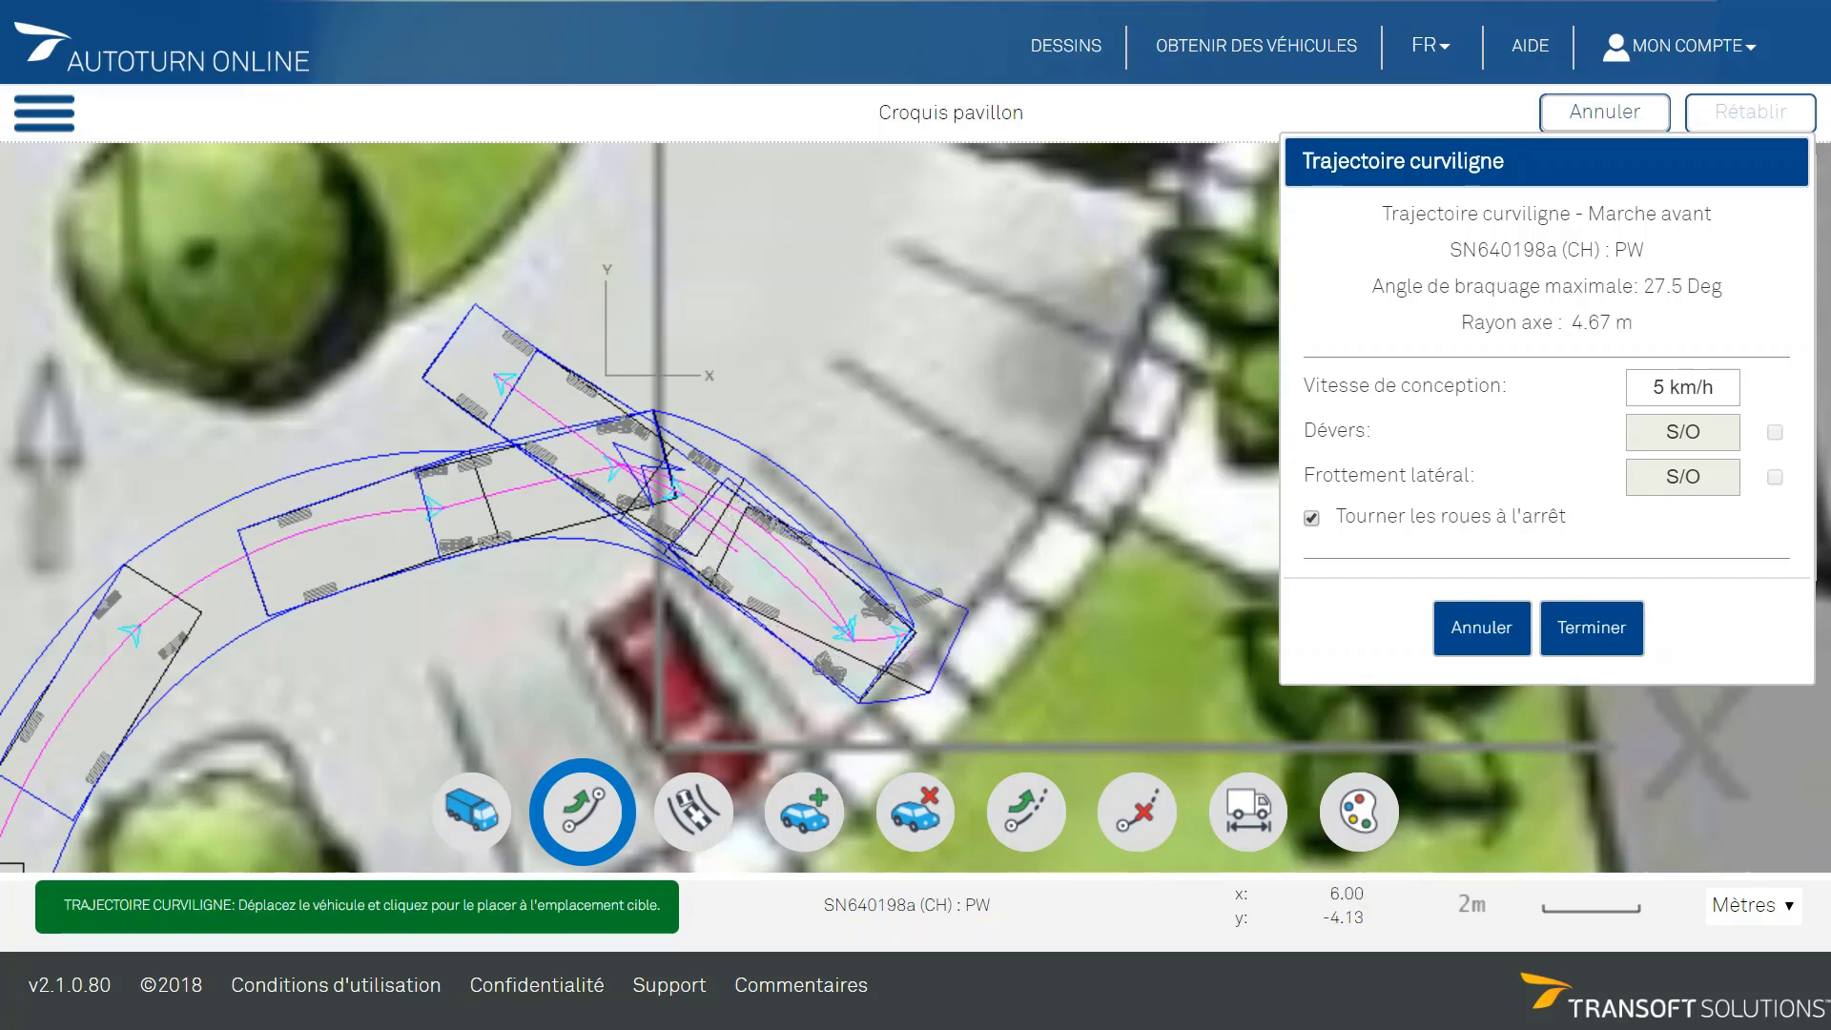
pyautogui.rightClick(937, 529)
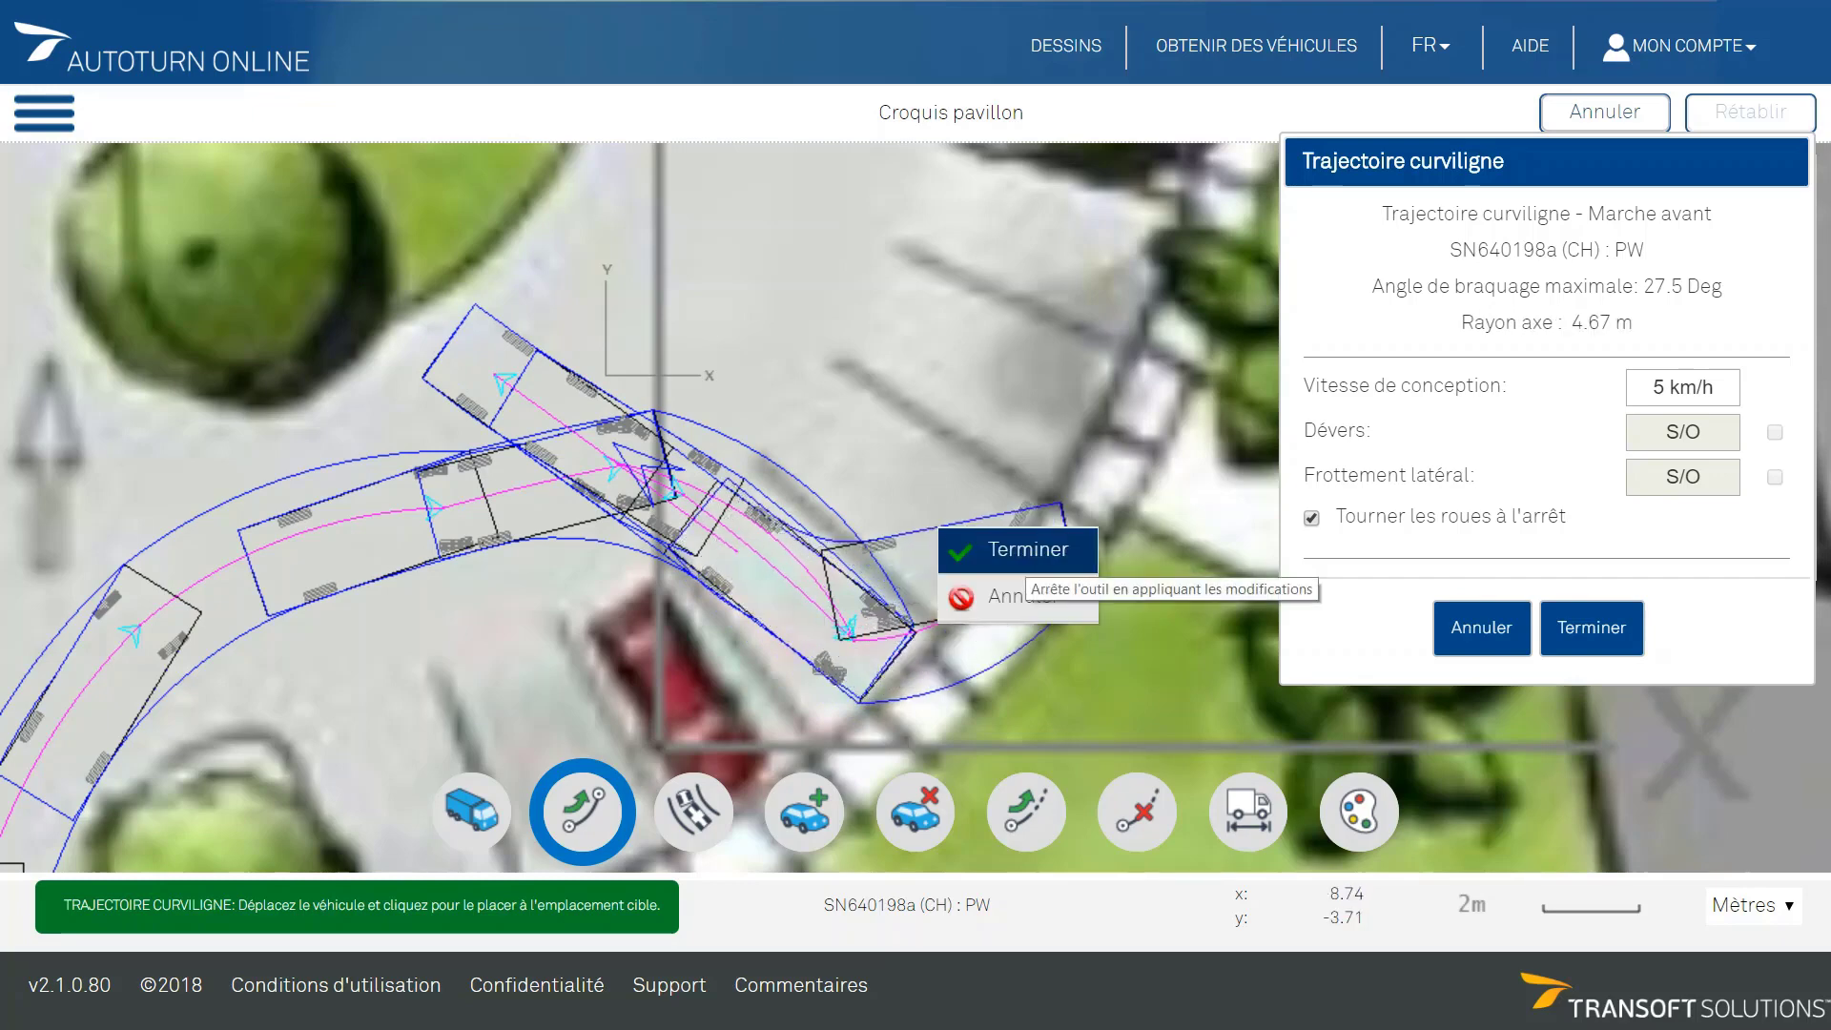
pyautogui.click(1021, 550)
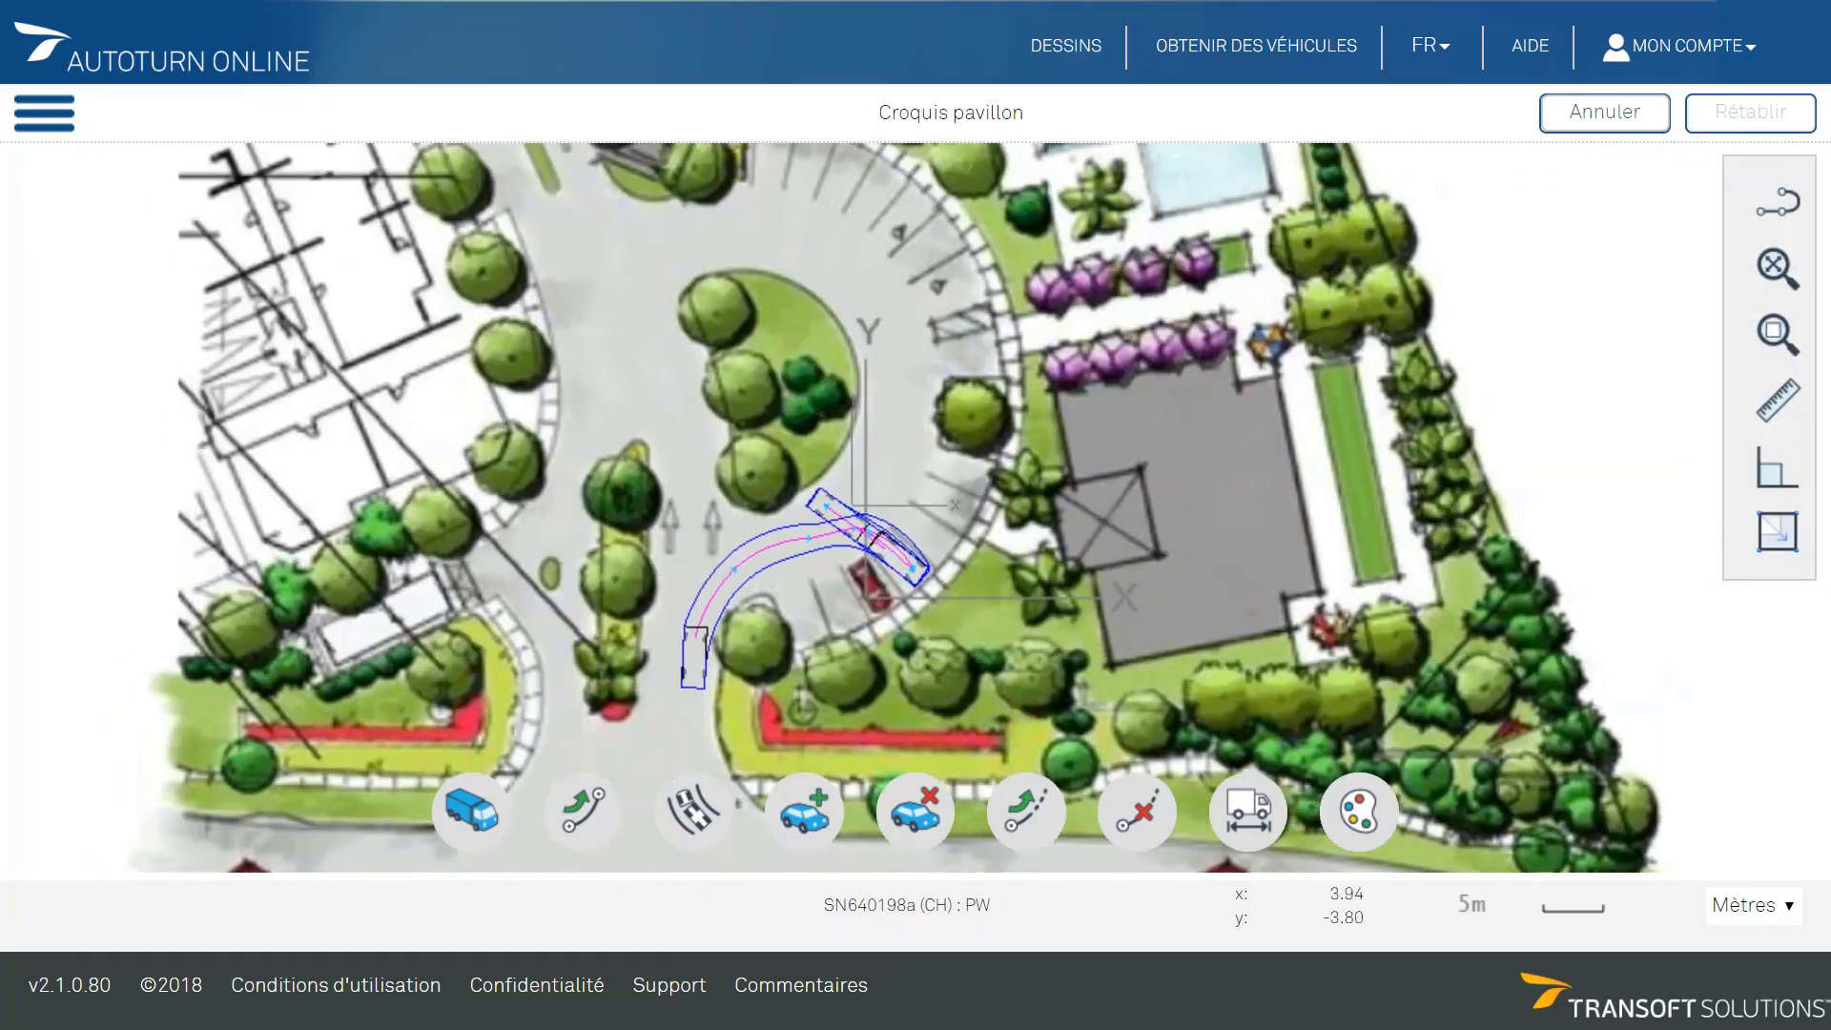
# Place one extra vehicle position on the simulated path, midway along the curve before the parking bays
pyautogui.scroll(2, 876, 544)
pyautogui.moveTo(700, 537); pyautogui.dragTo(877, 454, button='middle')
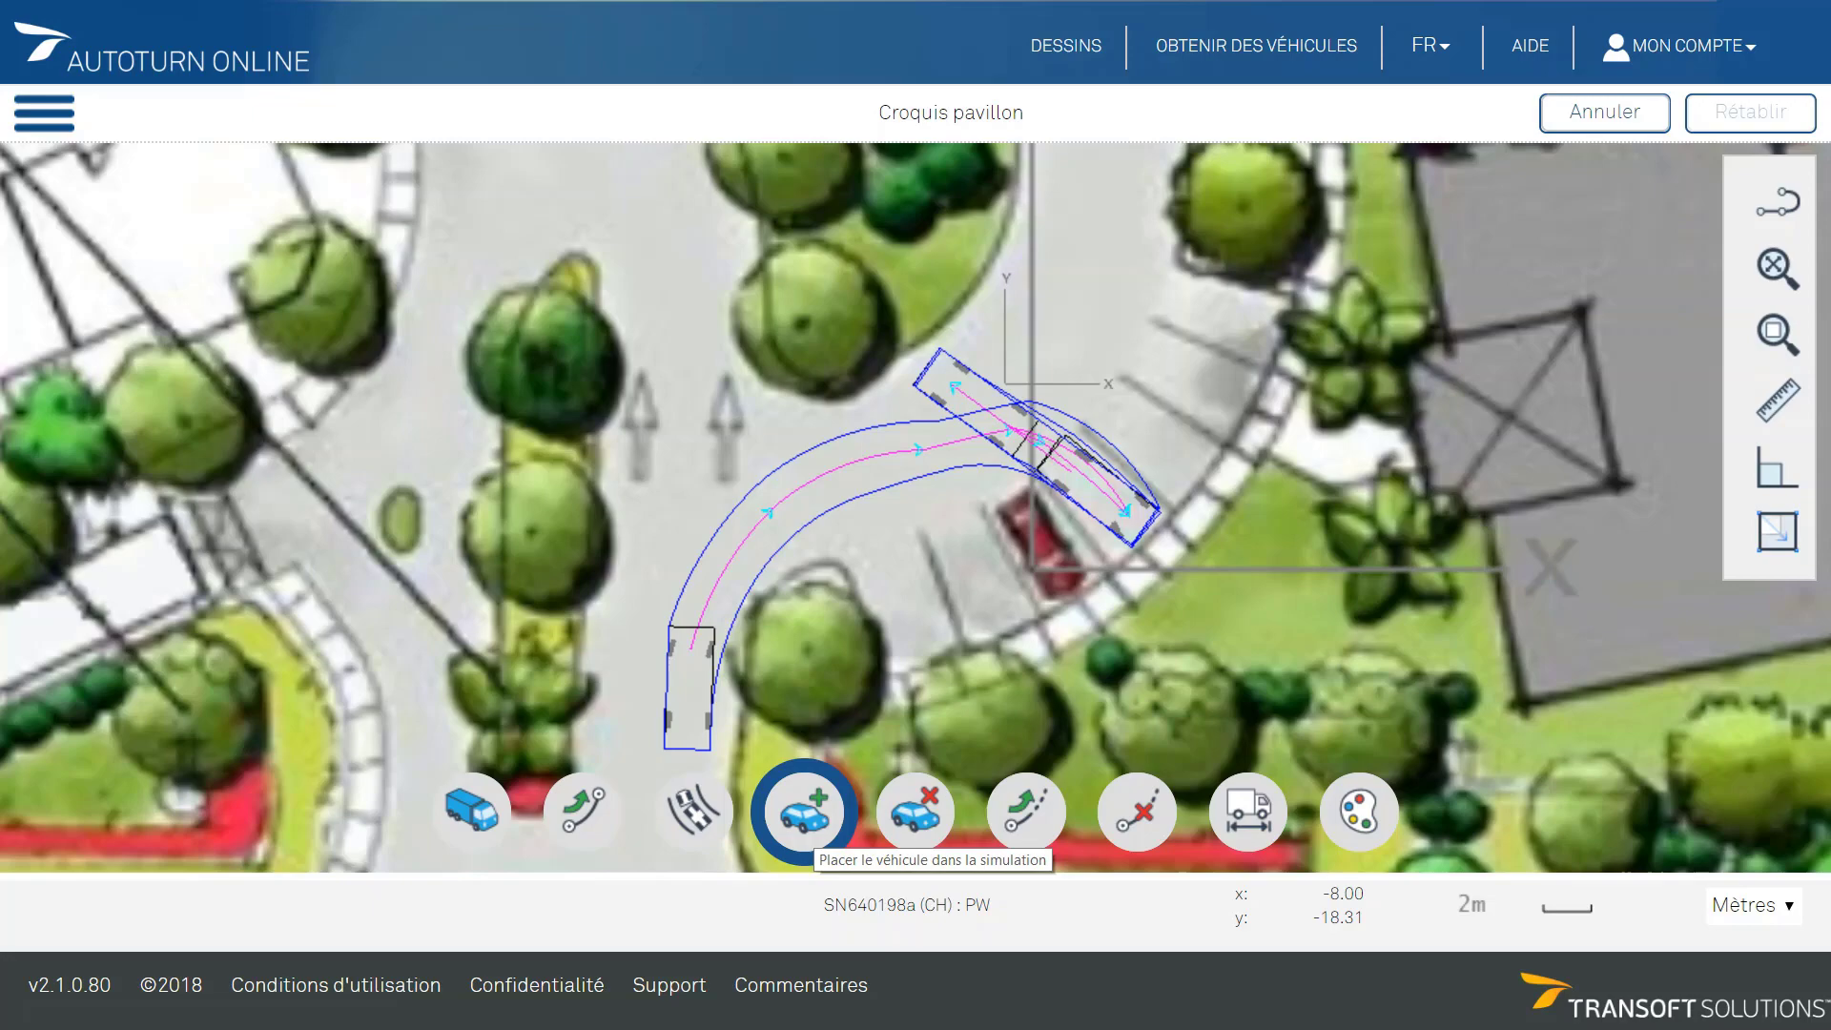
pyautogui.click(805, 812)
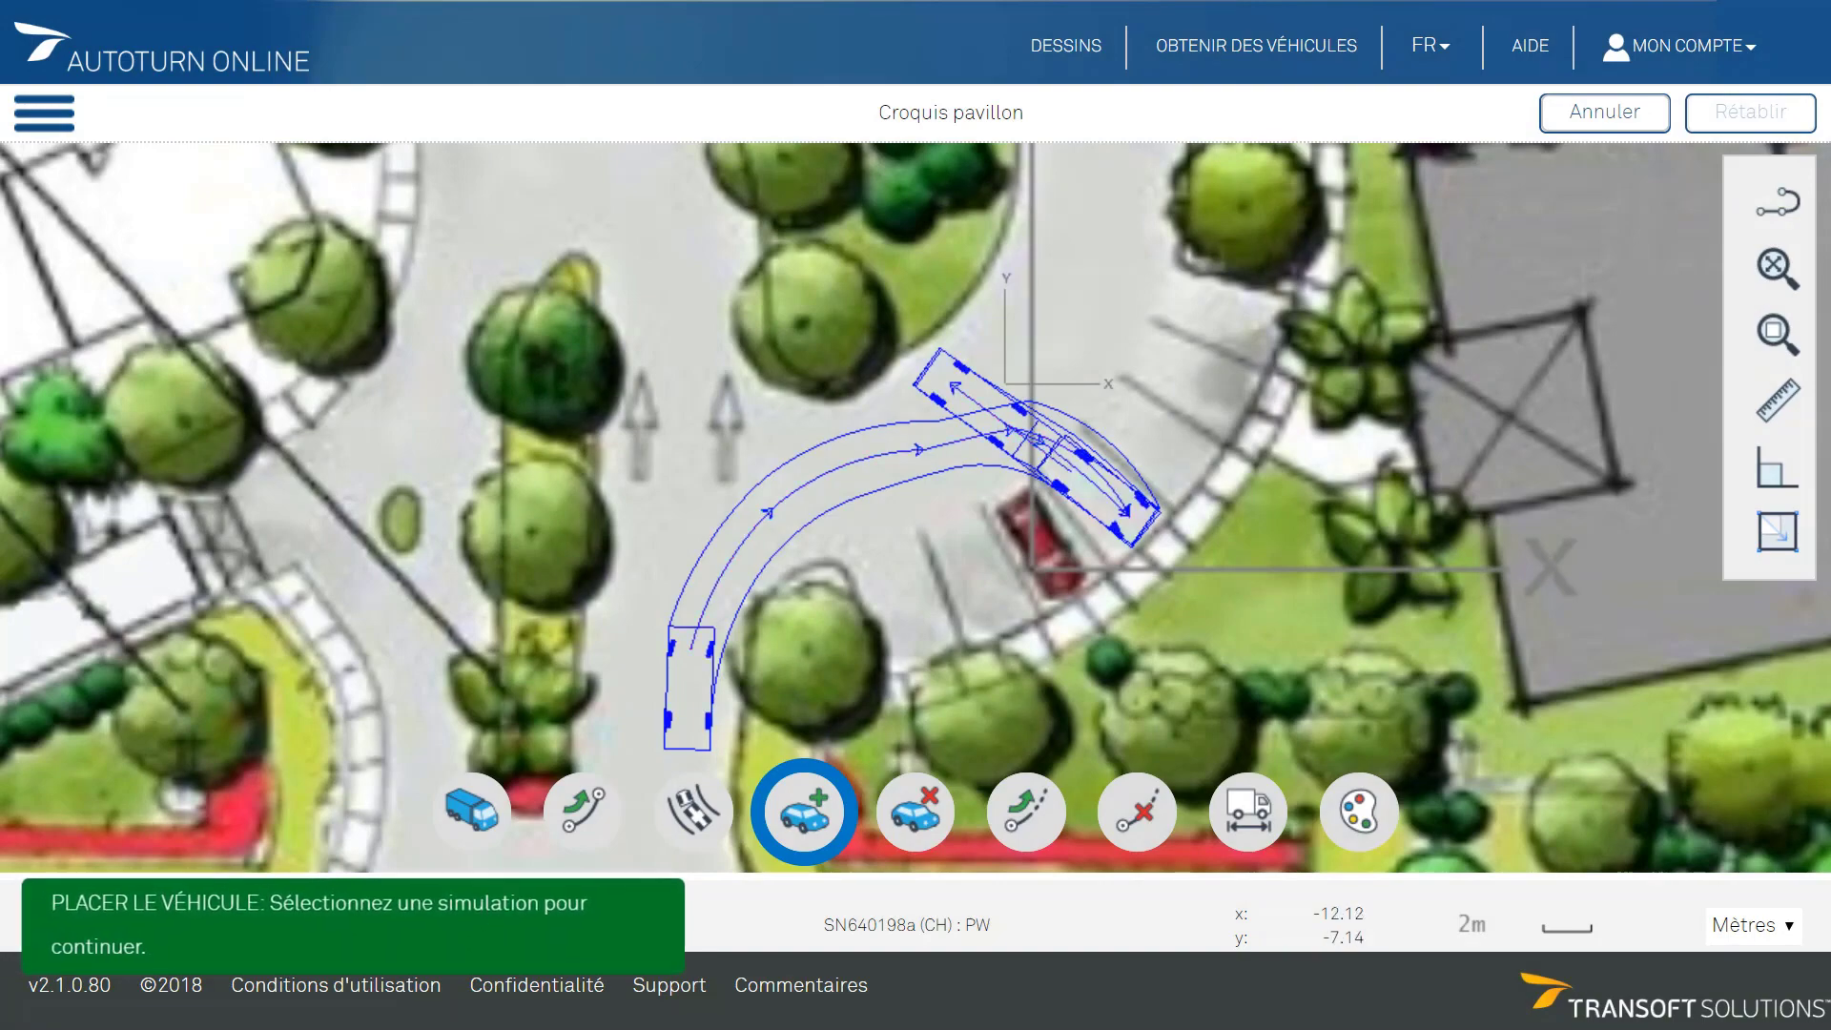
pyautogui.click(702, 562)
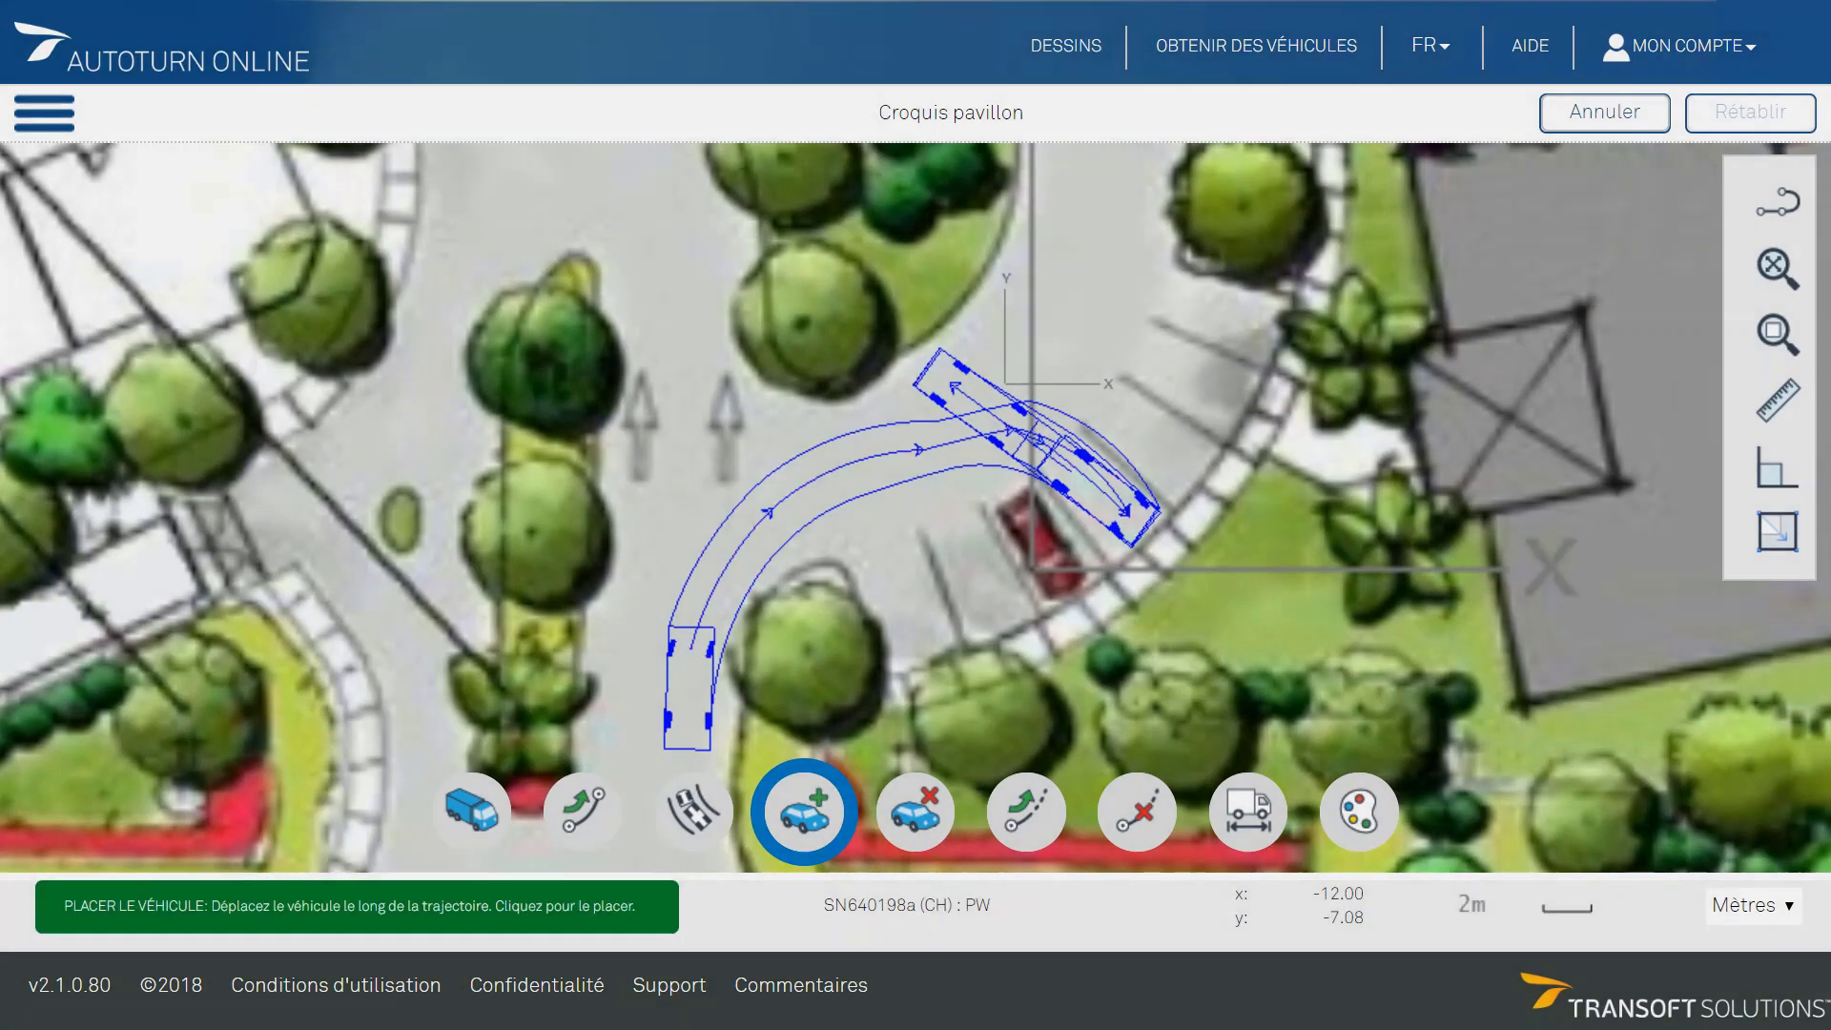
pyautogui.scroll(2, 801, 410)
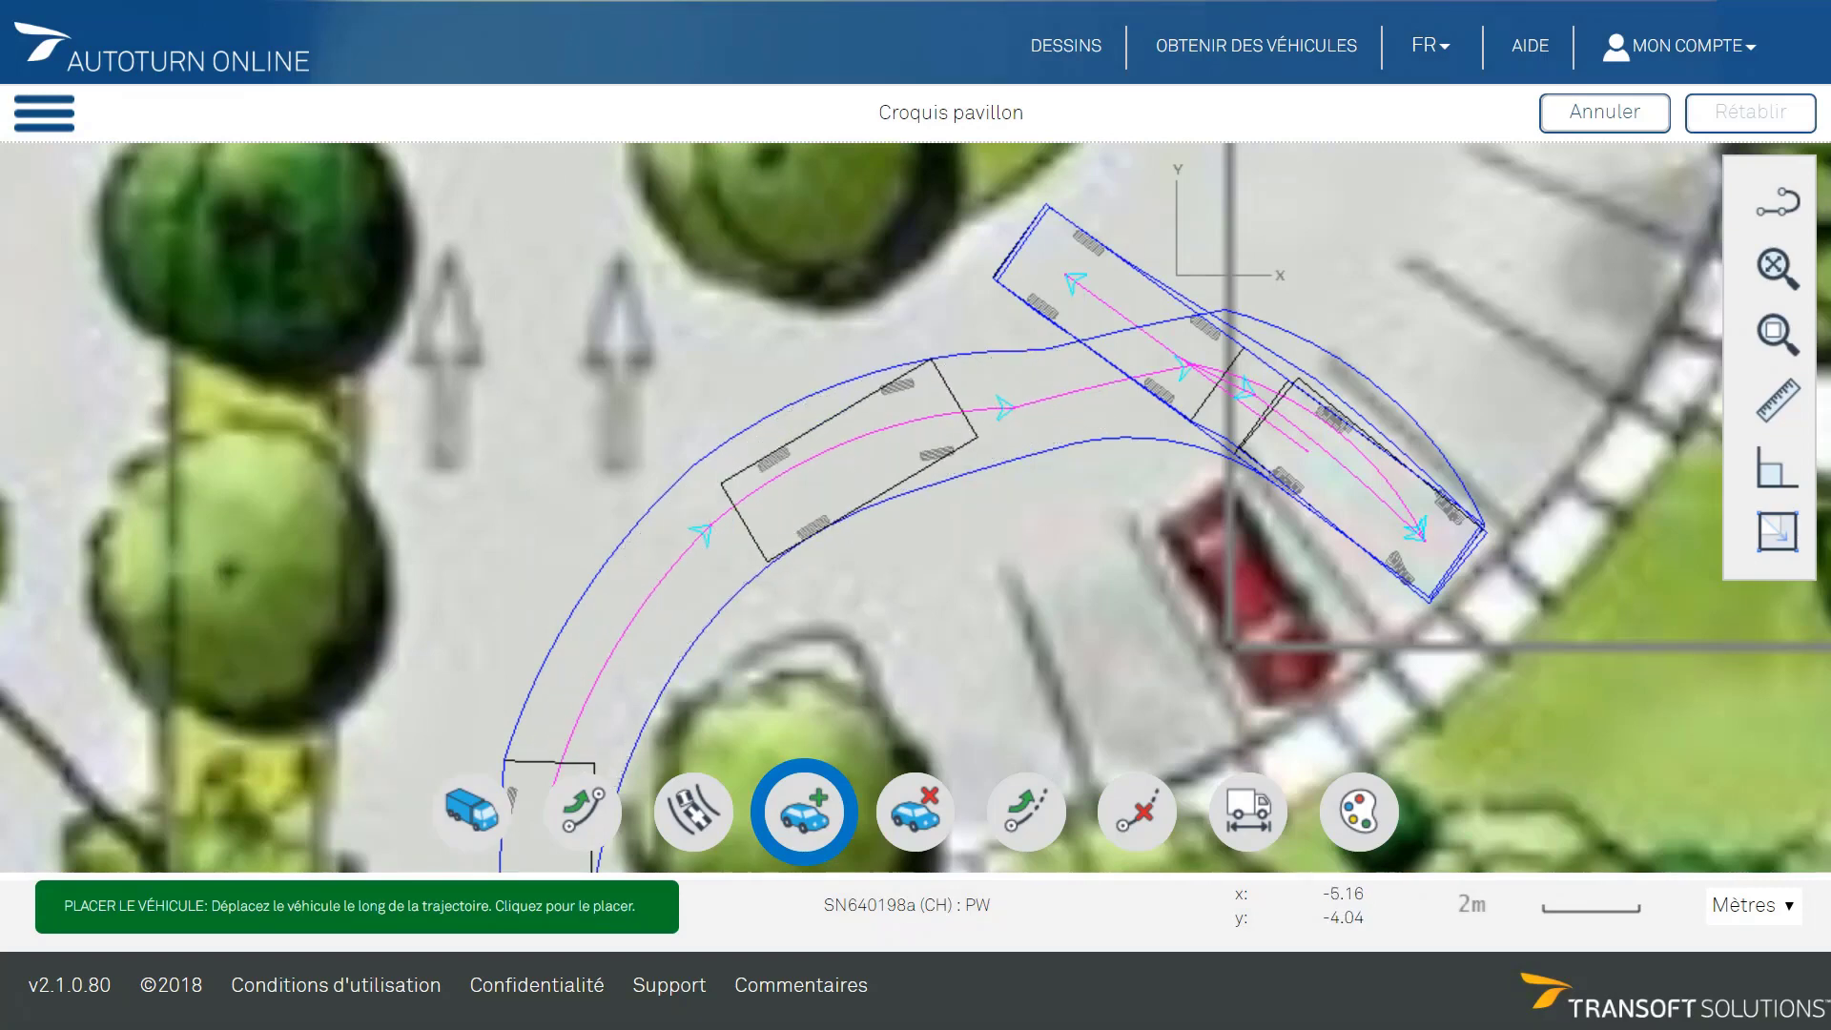
pyautogui.click(972, 481)
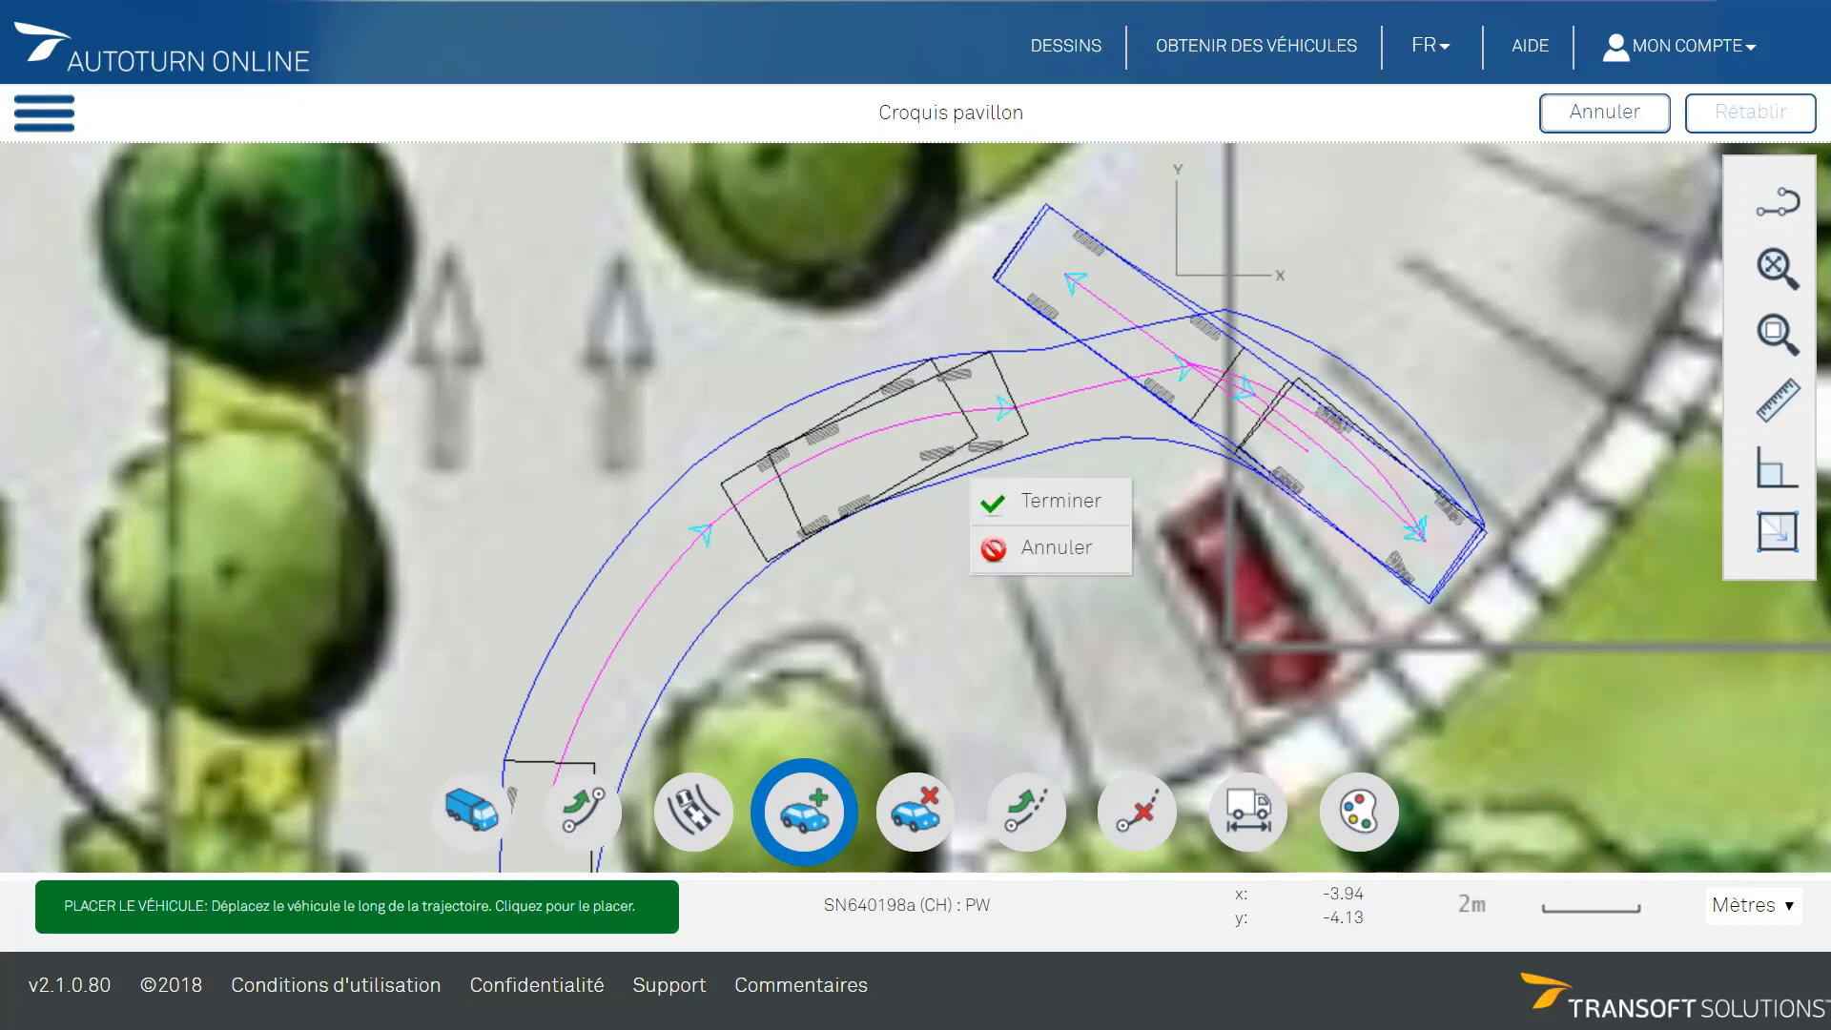
pyautogui.click(1060, 501)
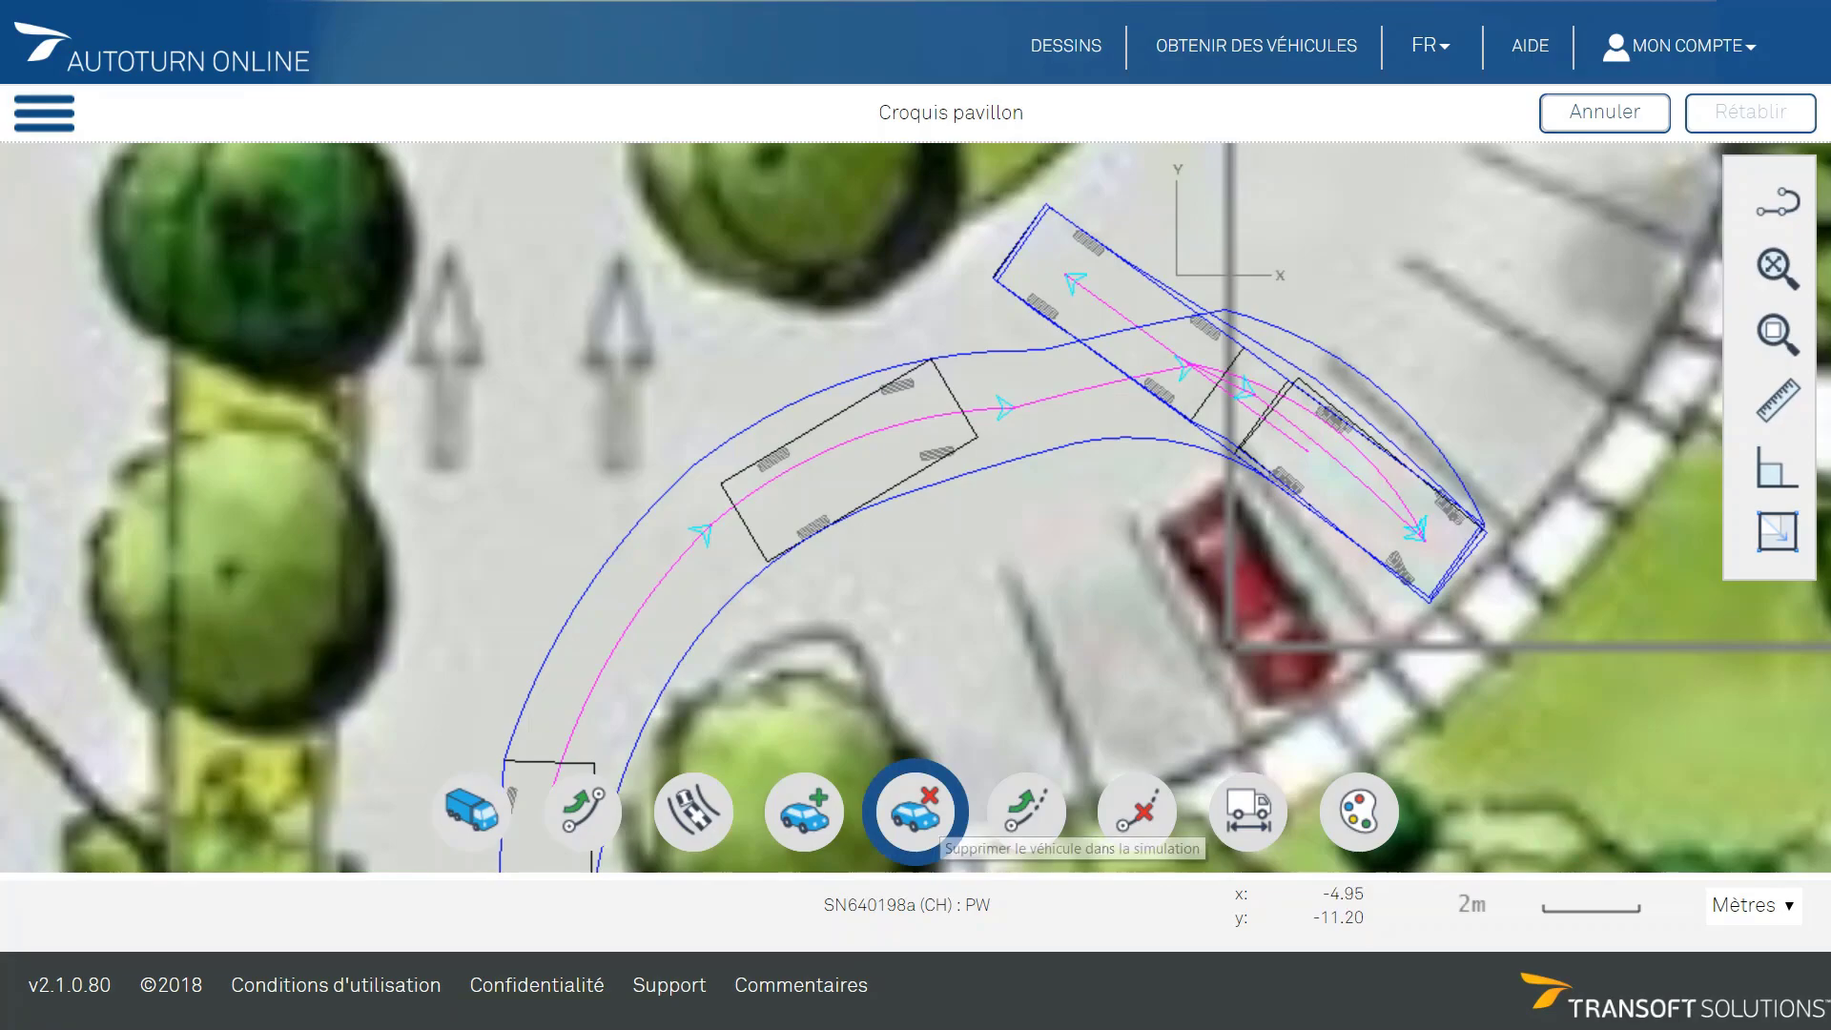
# Delete the extra vehicle position from the middle of the path's curve
pyautogui.click(923, 818)
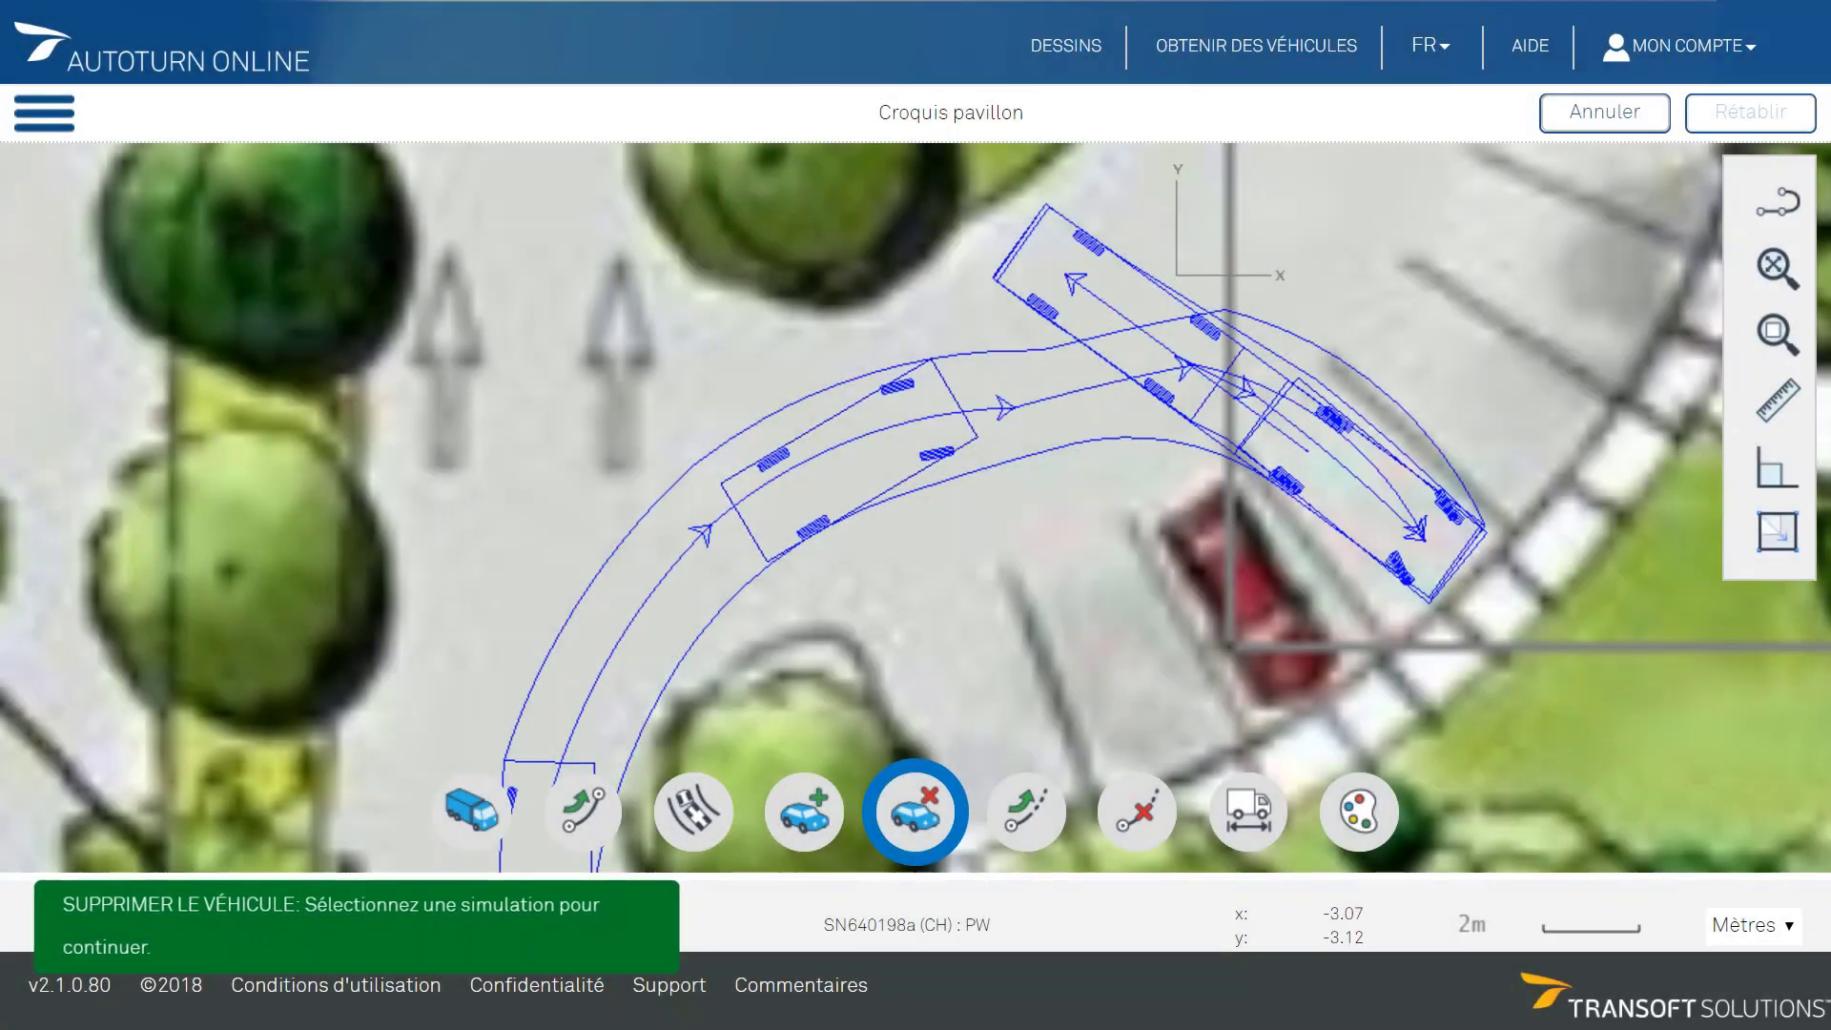
pyautogui.click(928, 430)
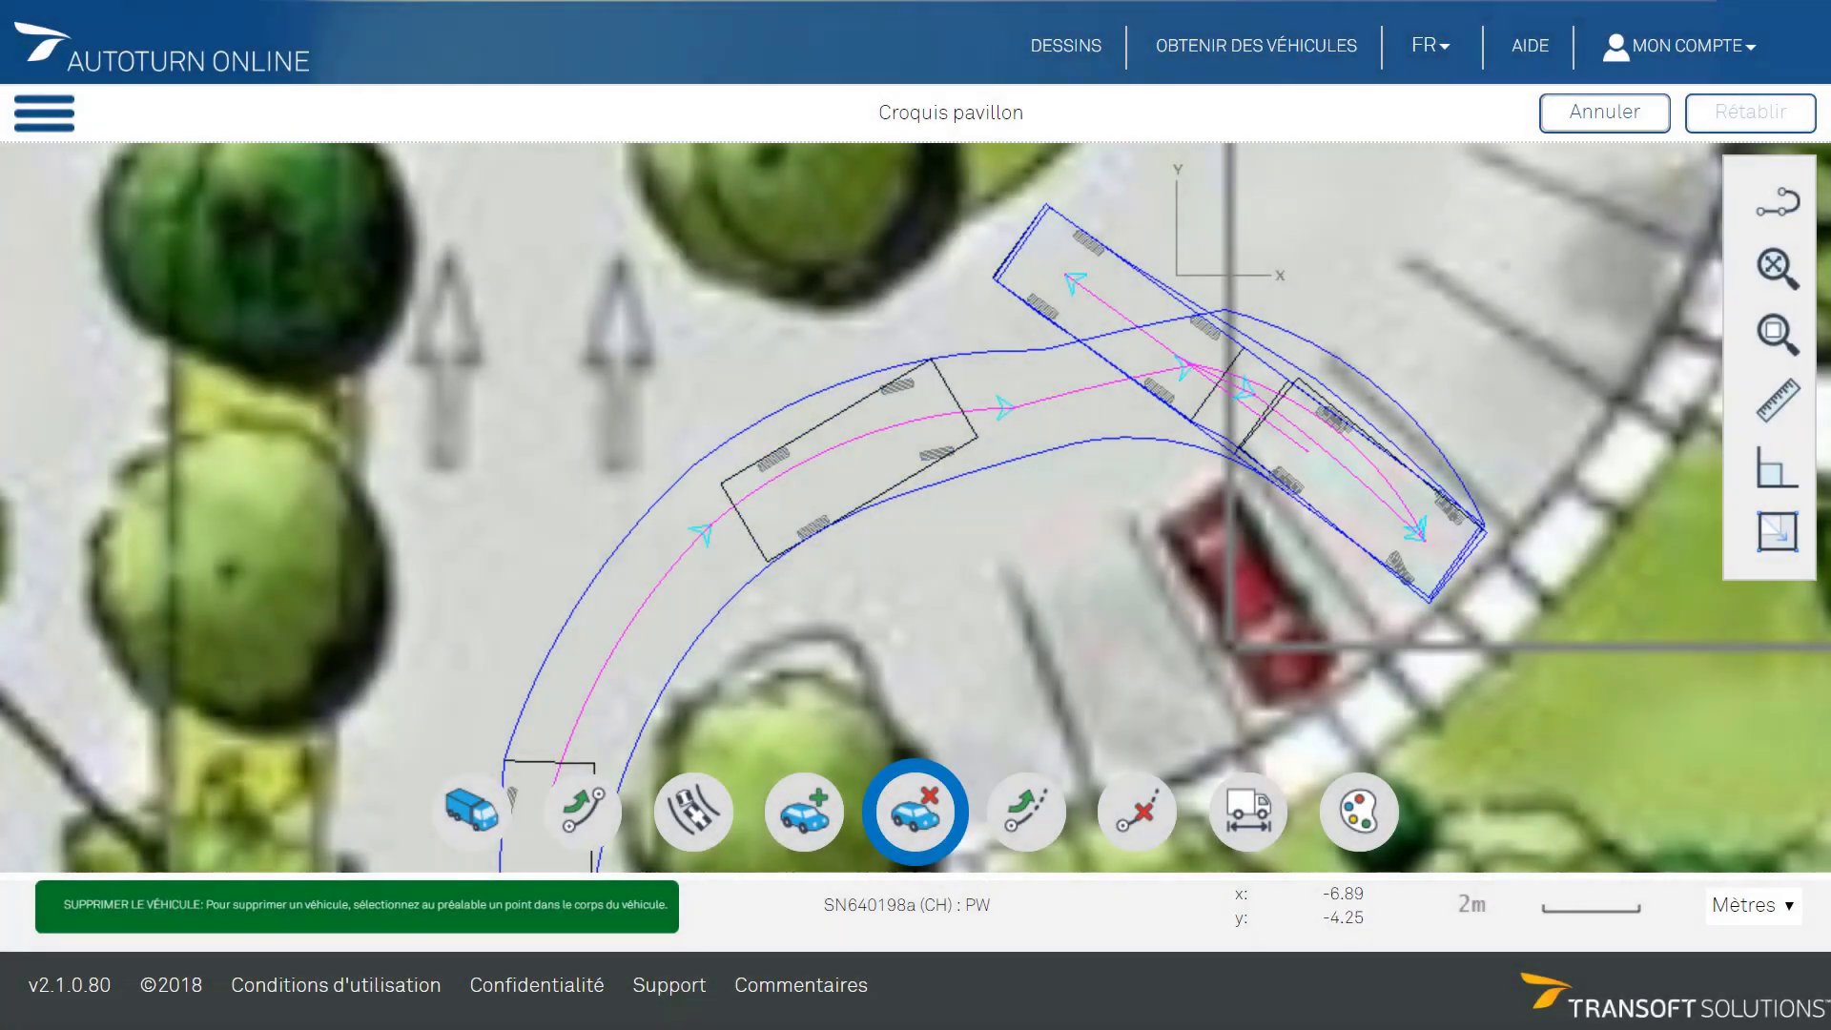
pyautogui.click(838, 484)
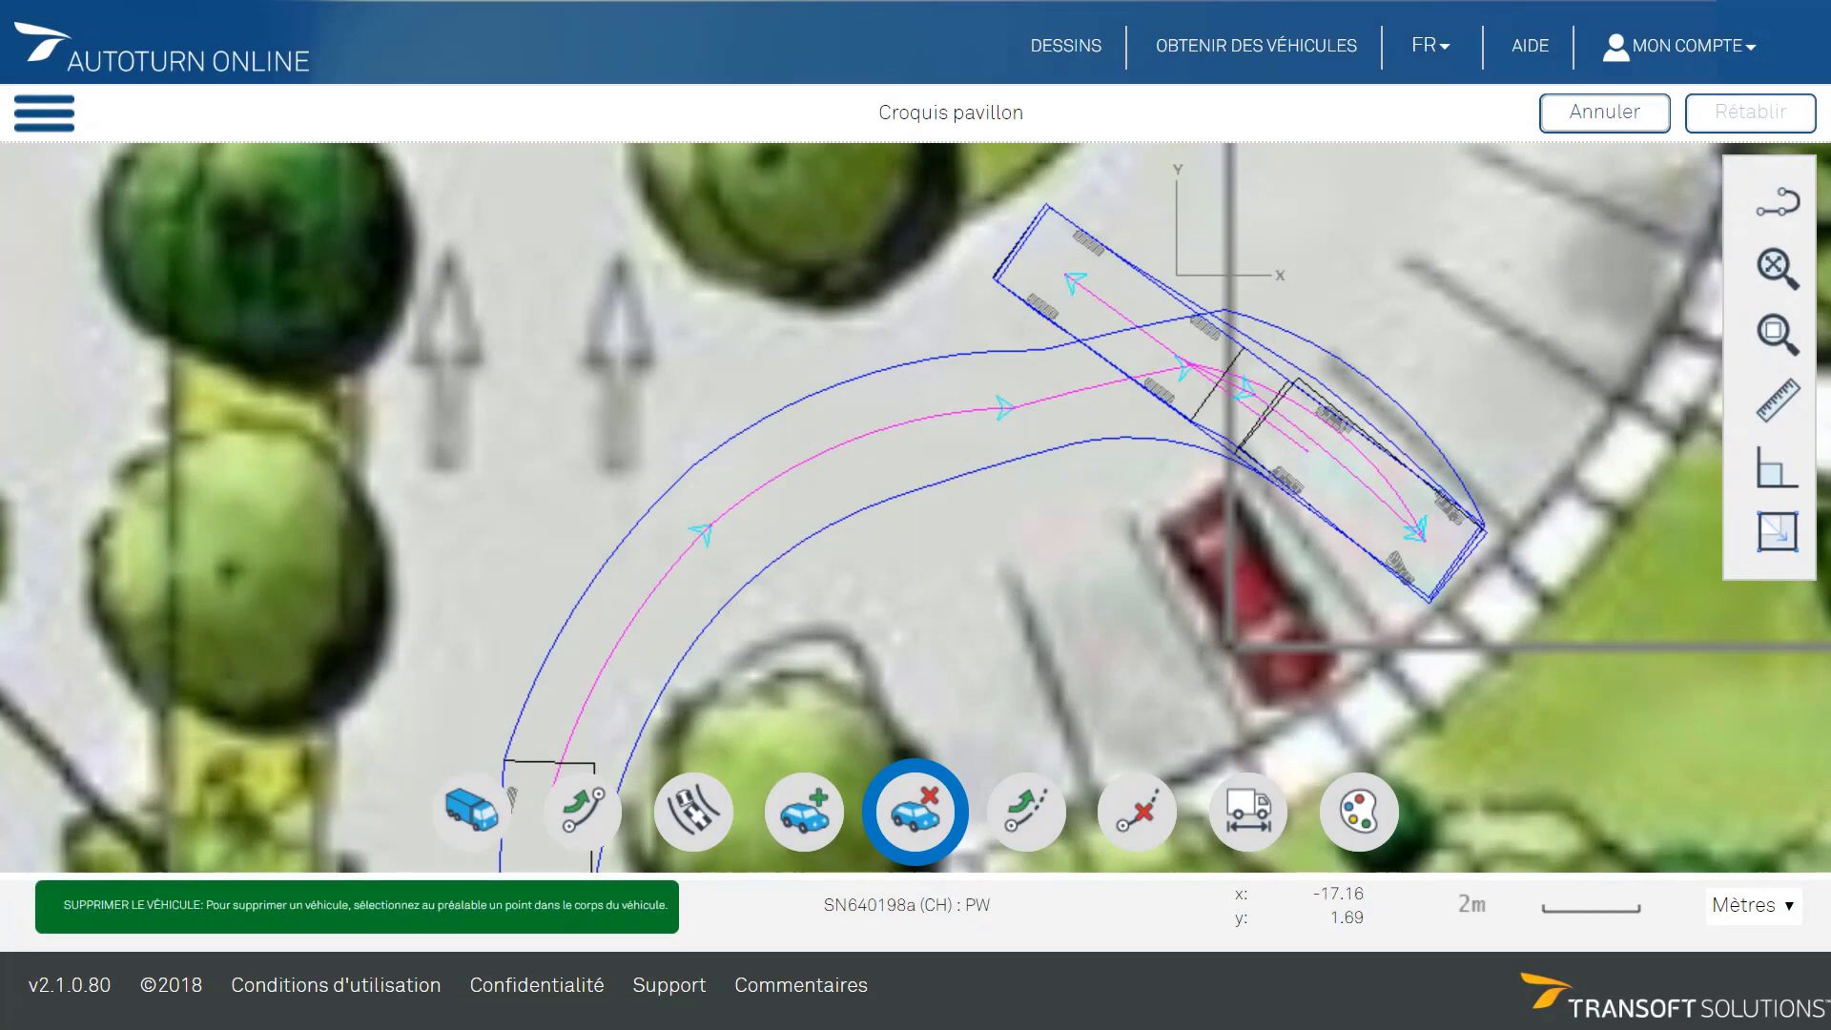
pyautogui.scroll(-10, 840, 486)
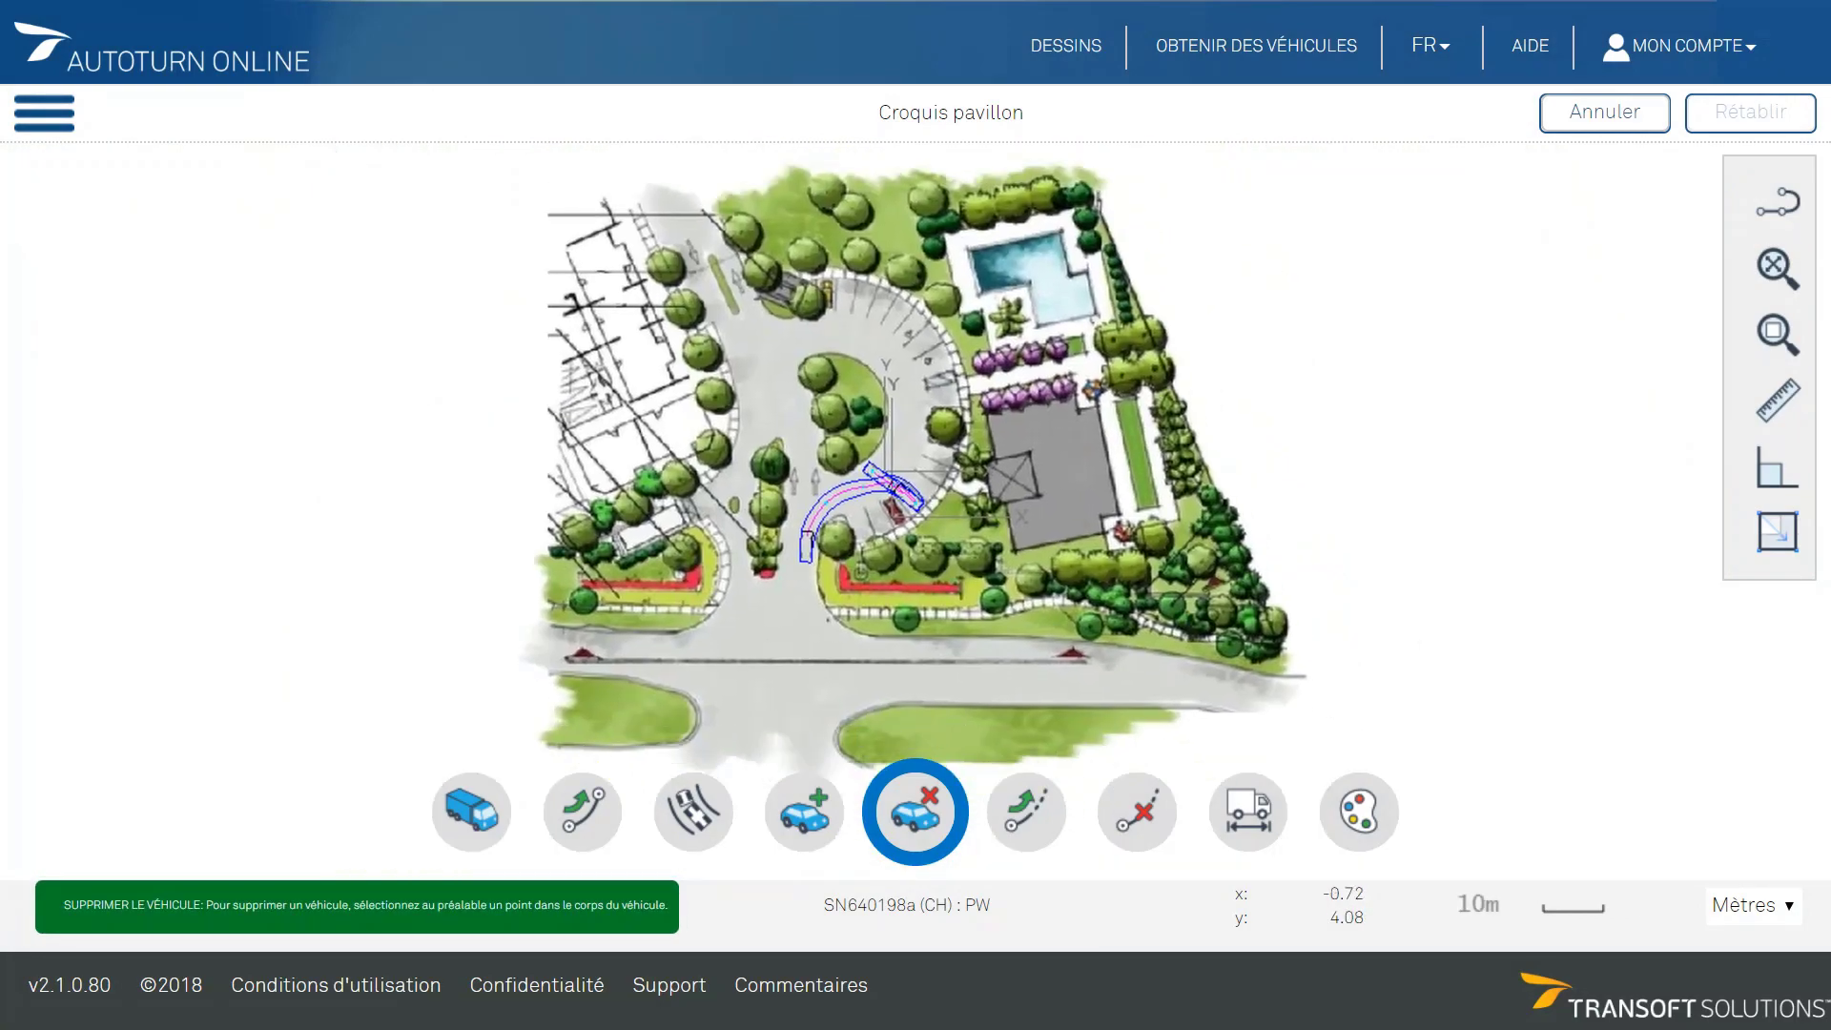
pyautogui.press('Escape')
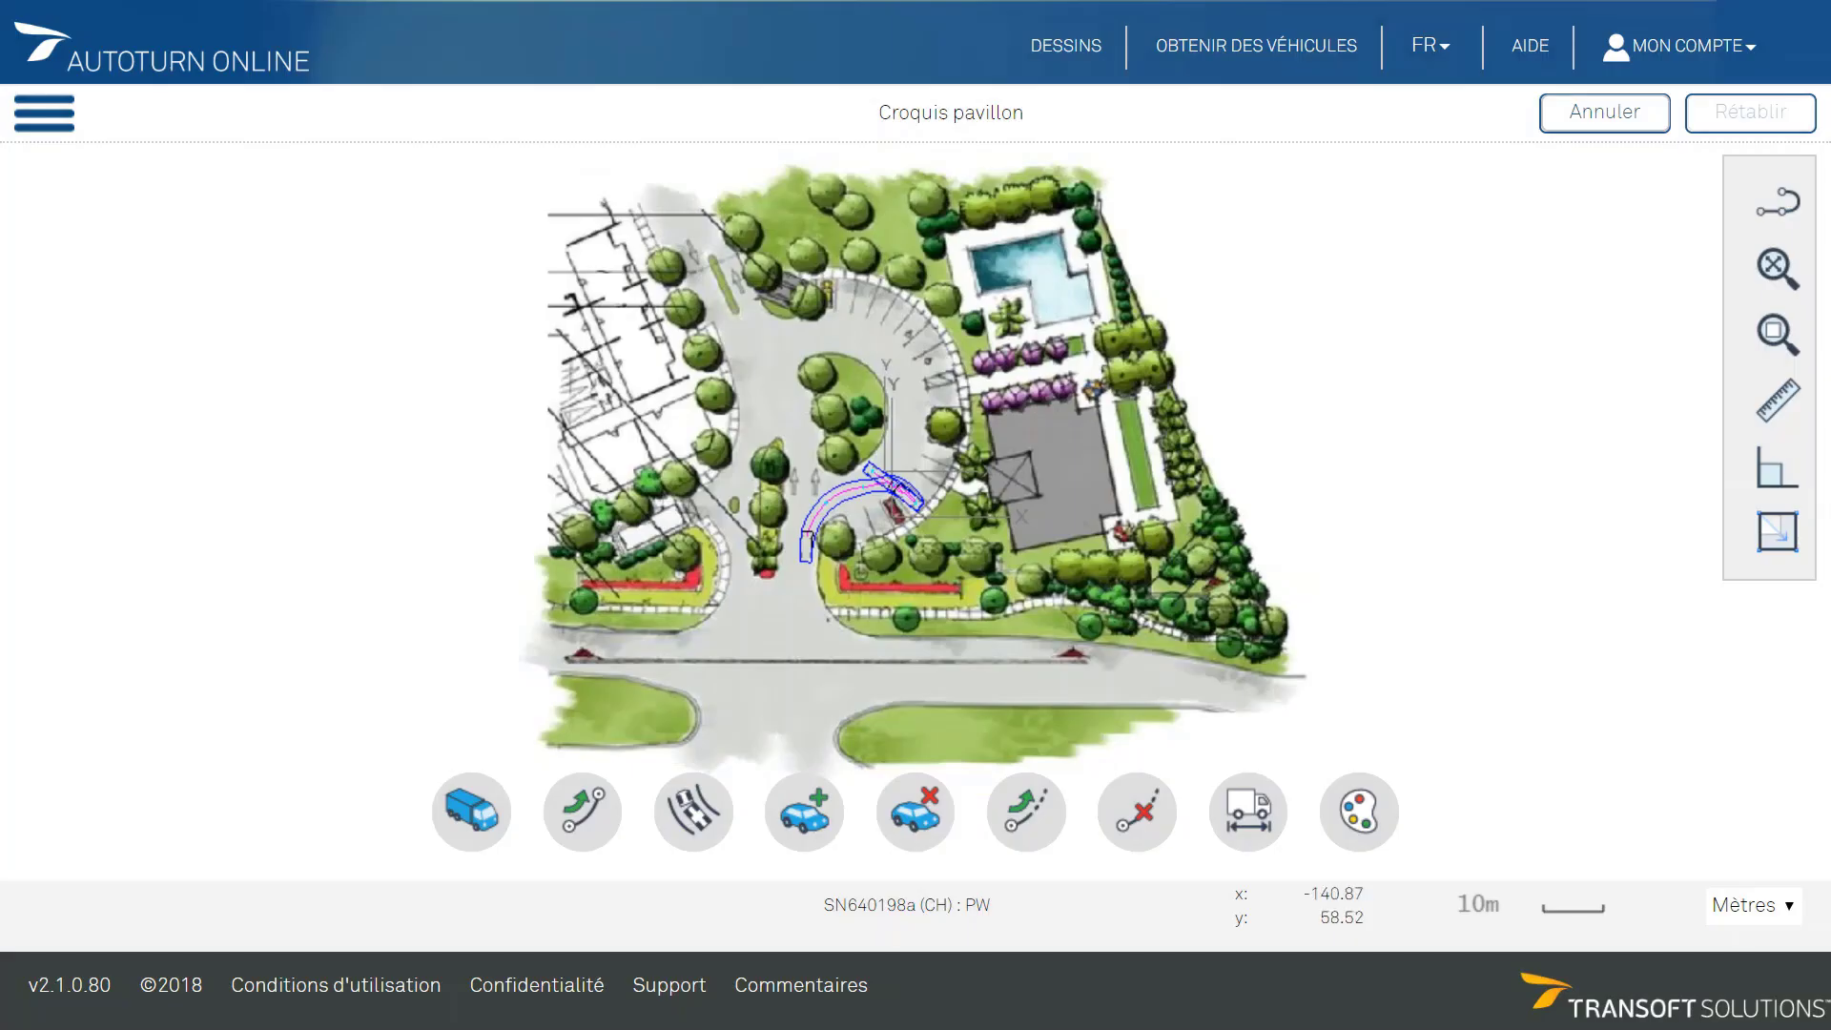
# Save the drawing, and export the full site view as a PNG image, checking the exported picture
pyautogui.click(44, 115)
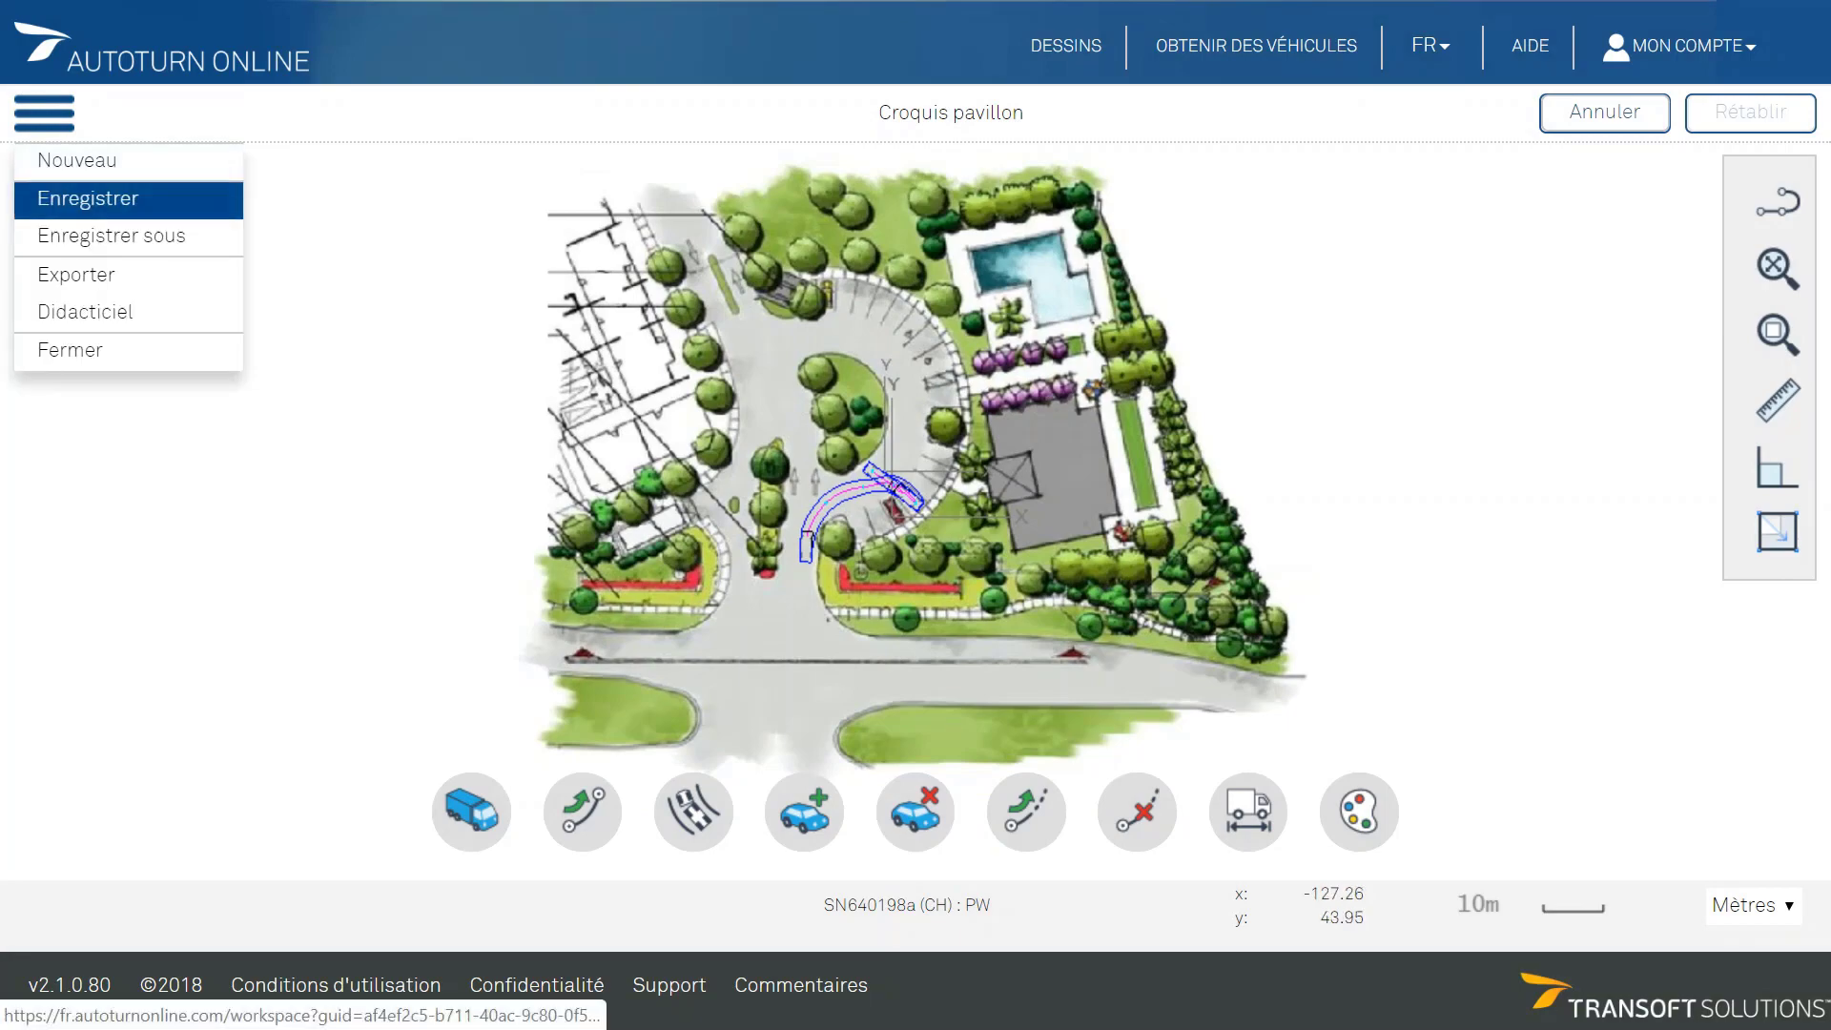
pyautogui.click(87, 198)
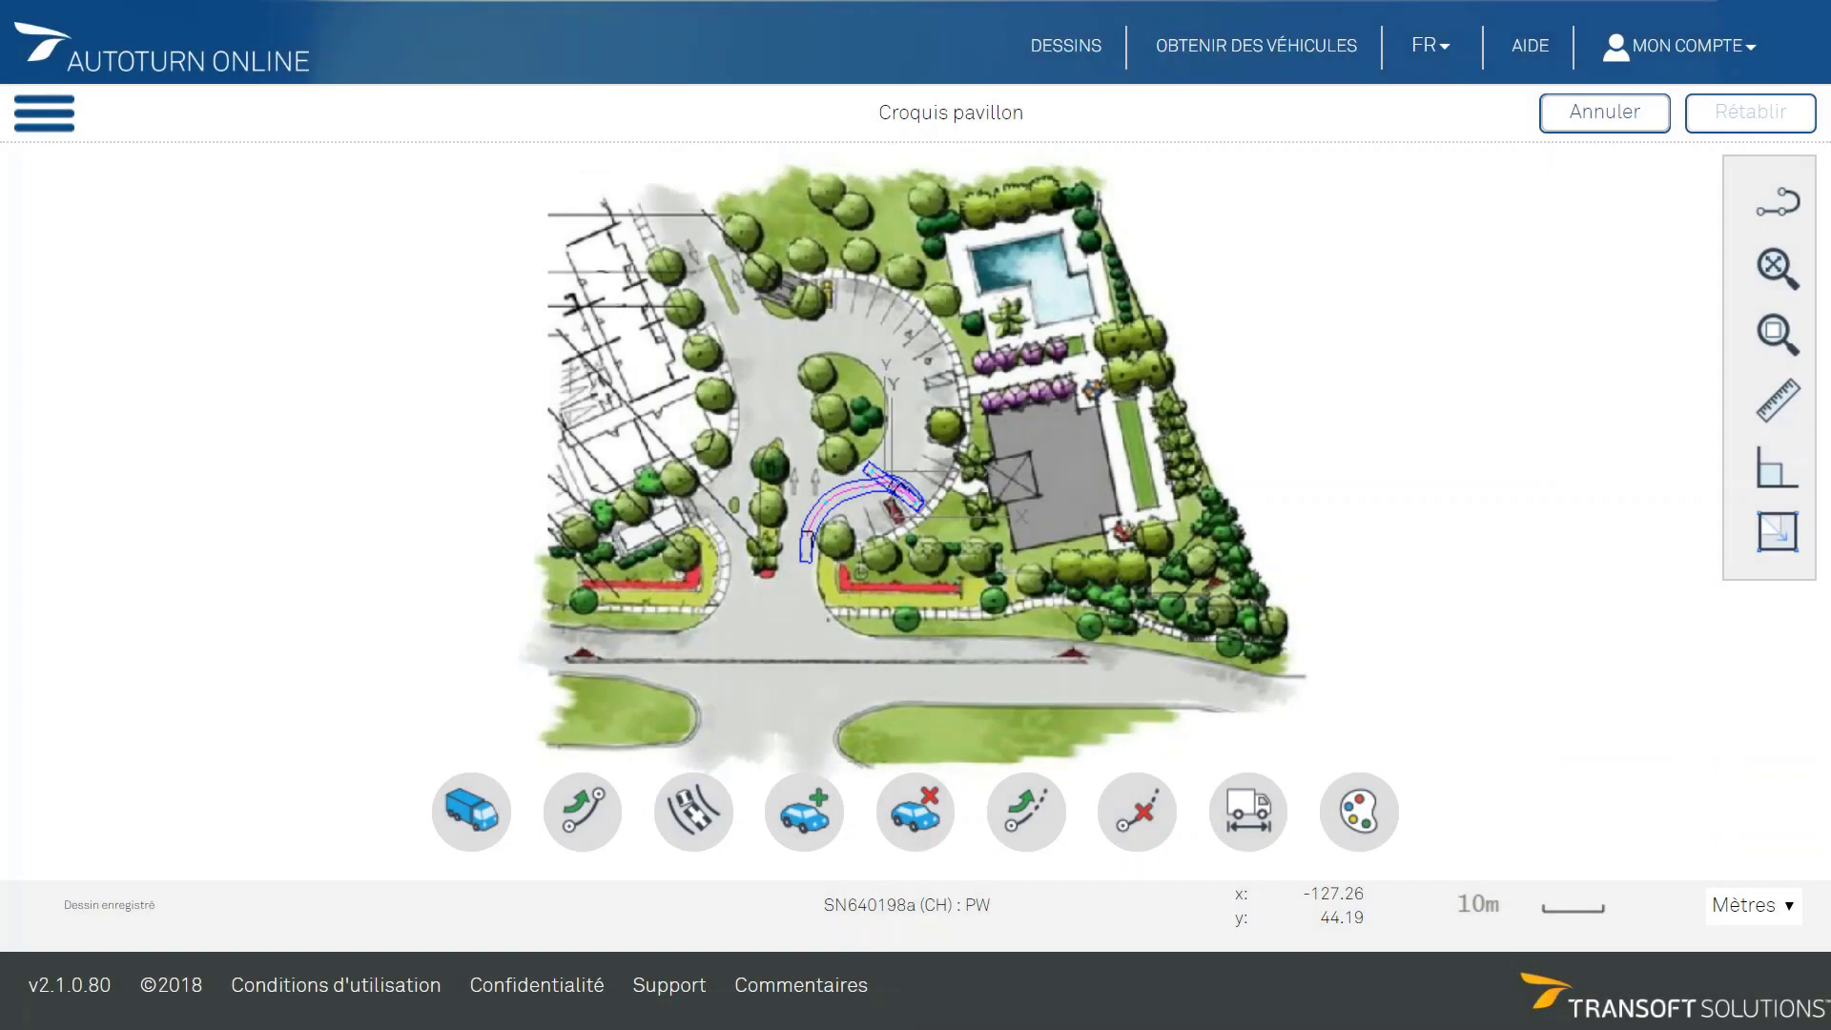
pyautogui.click(44, 114)
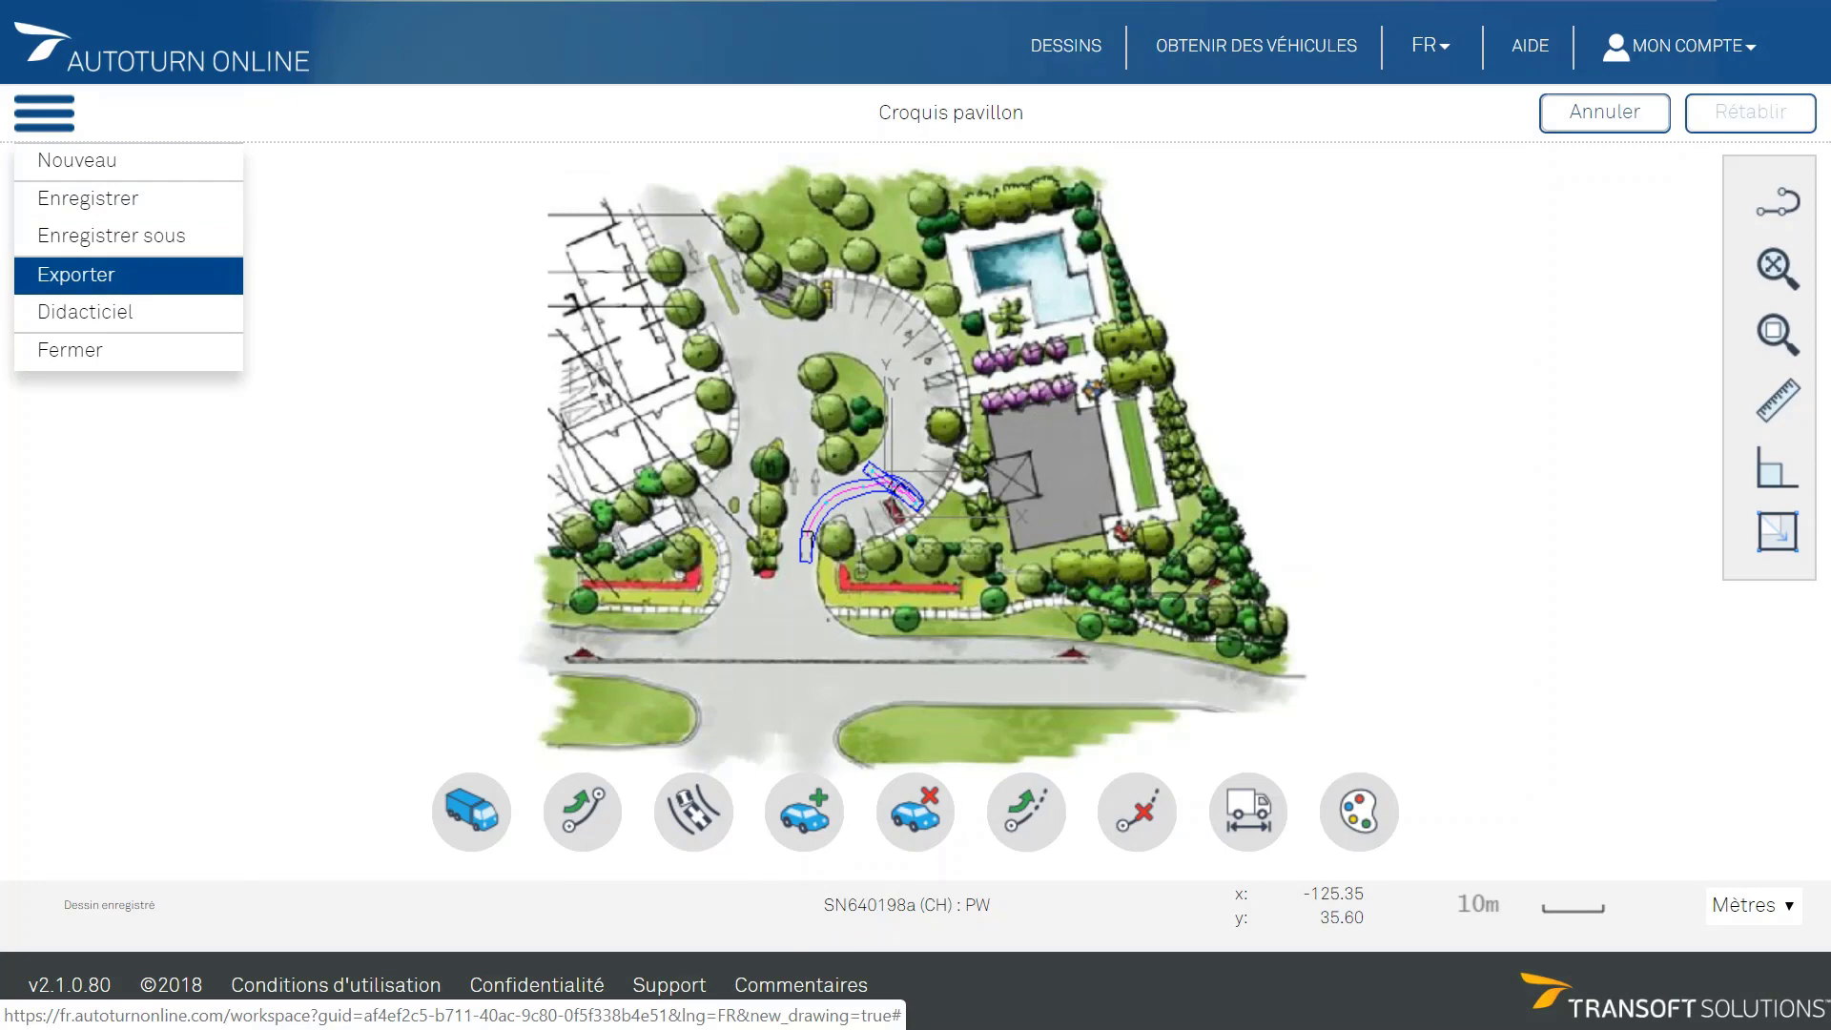
pyautogui.click(76, 275)
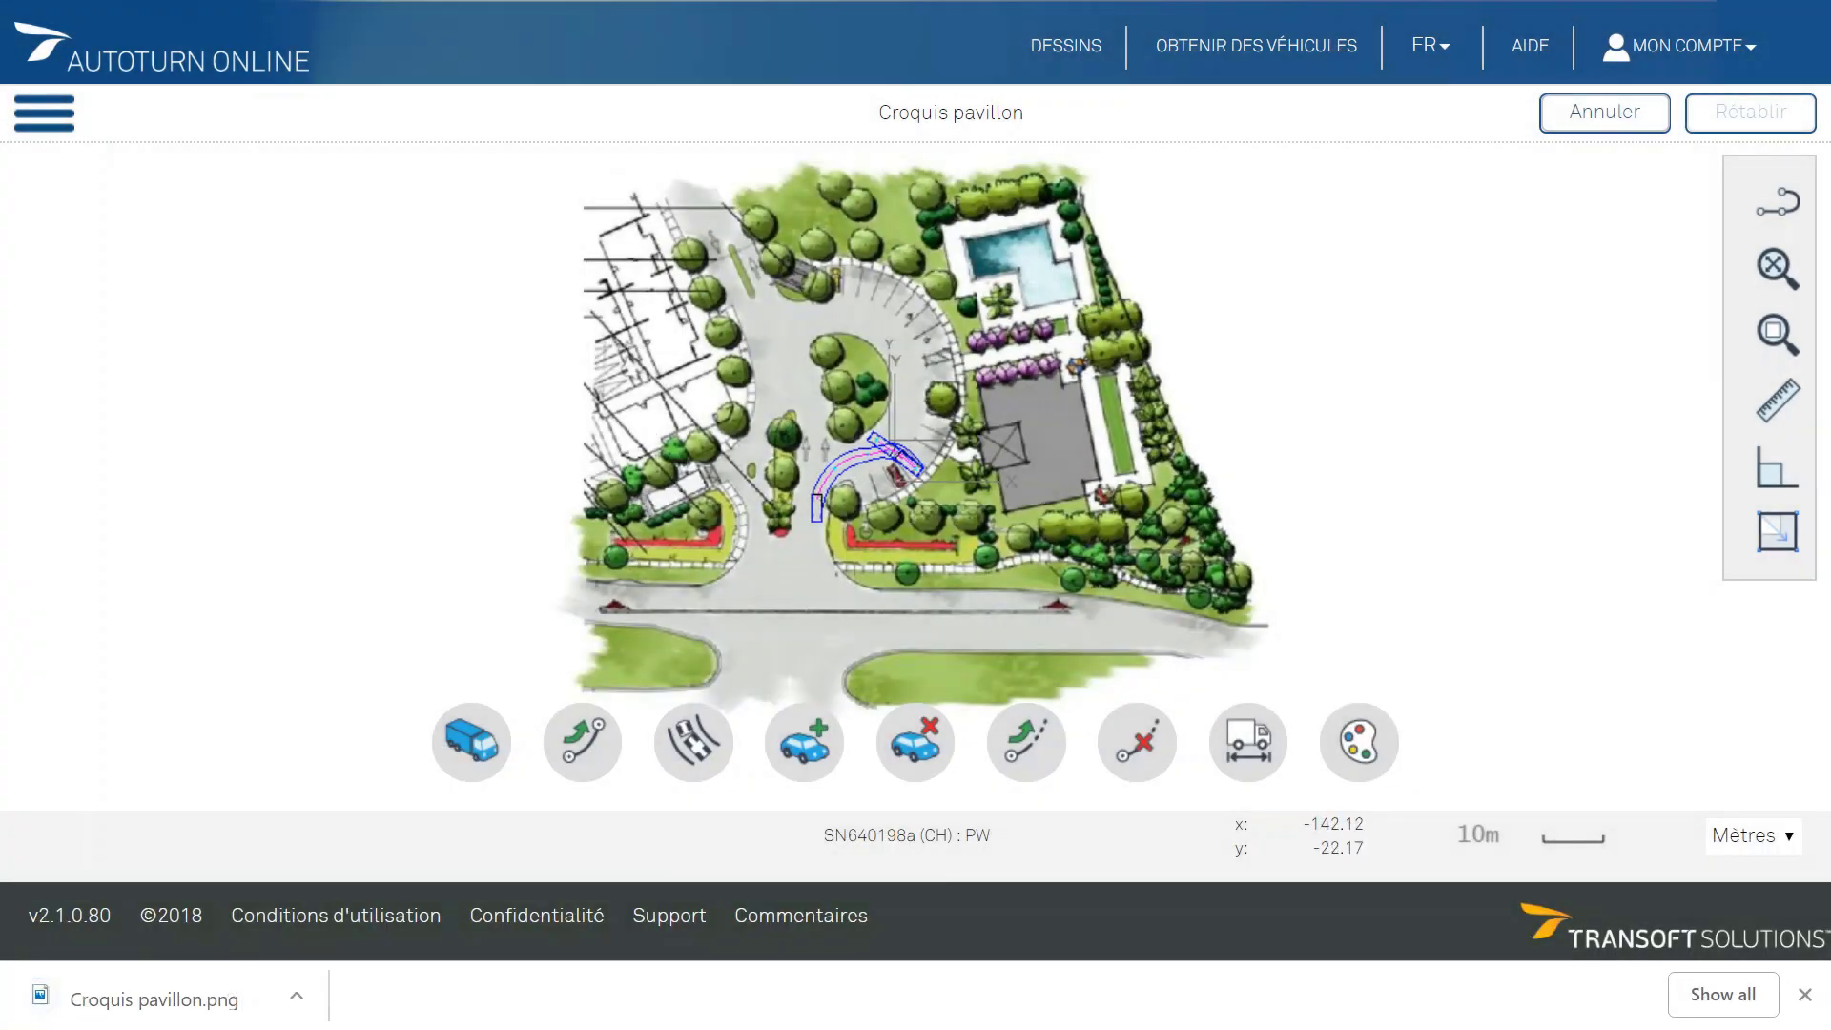
pyautogui.click(153, 998)
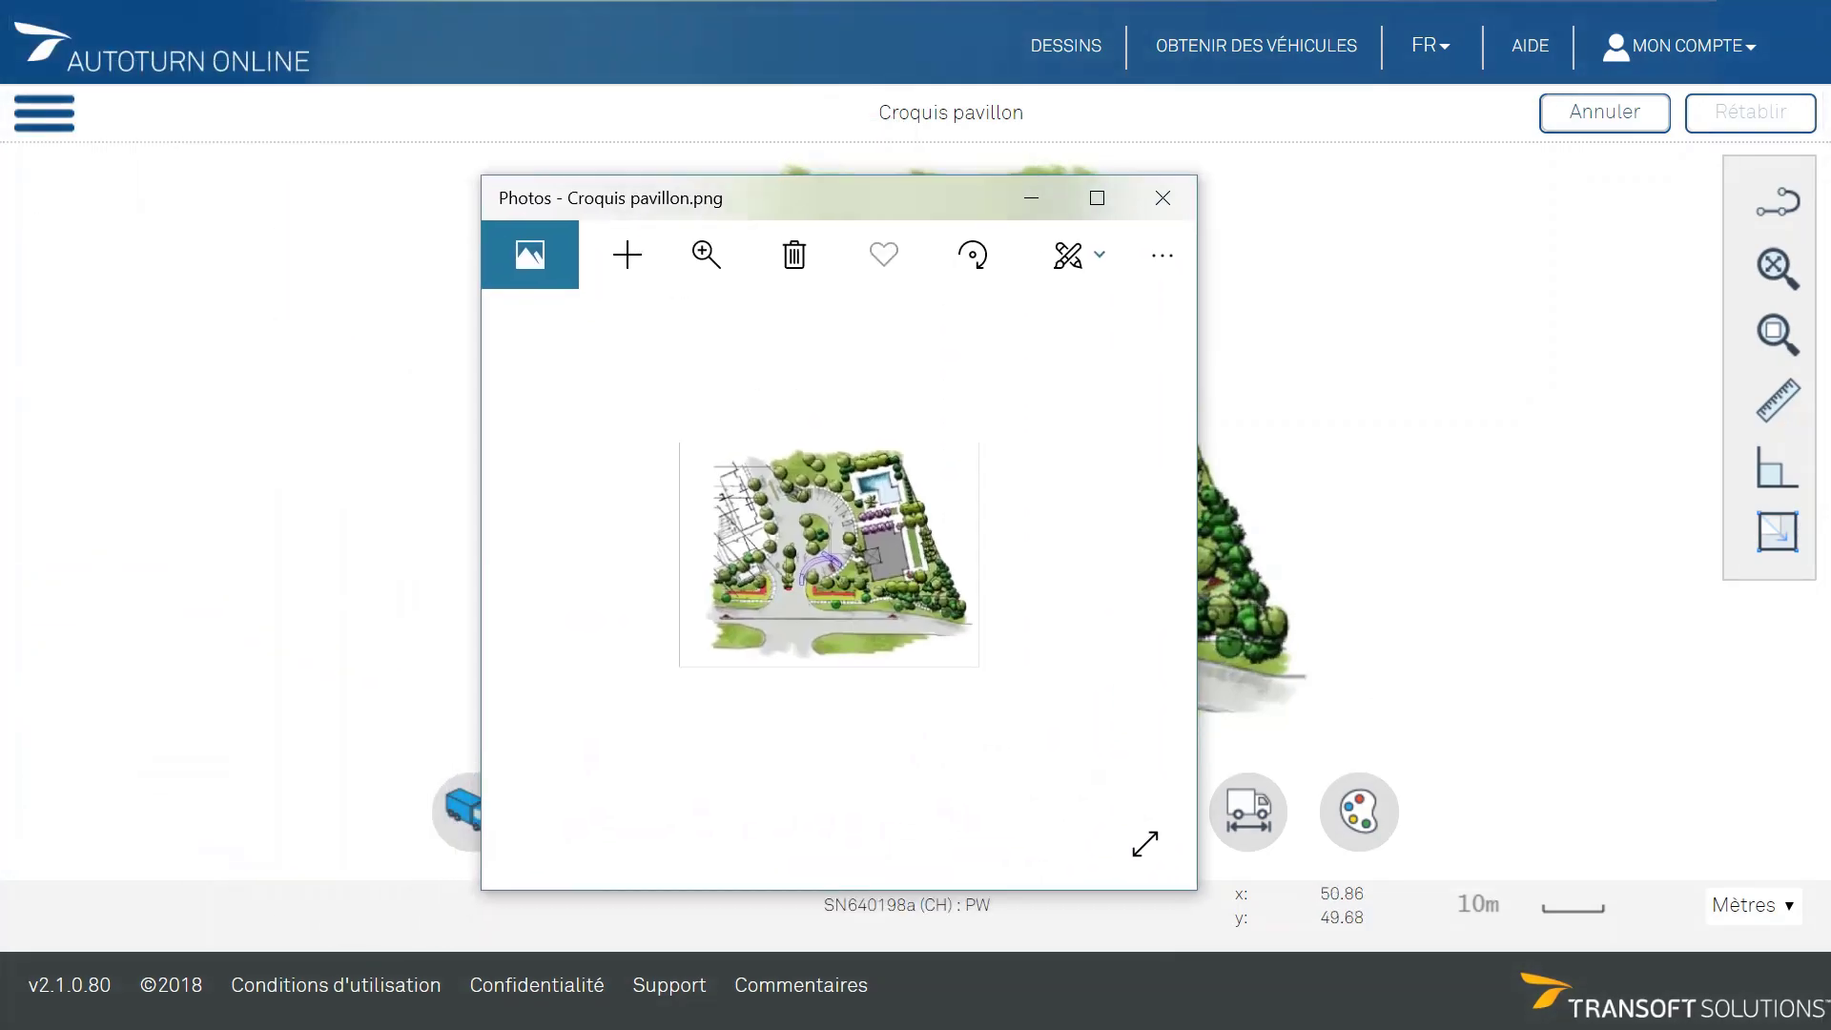
pyautogui.click(1162, 197)
# Export a close-up view of the car path around the entrance and parking bays as an image, and open the exported picture
pyautogui.scroll(5, 870, 484)
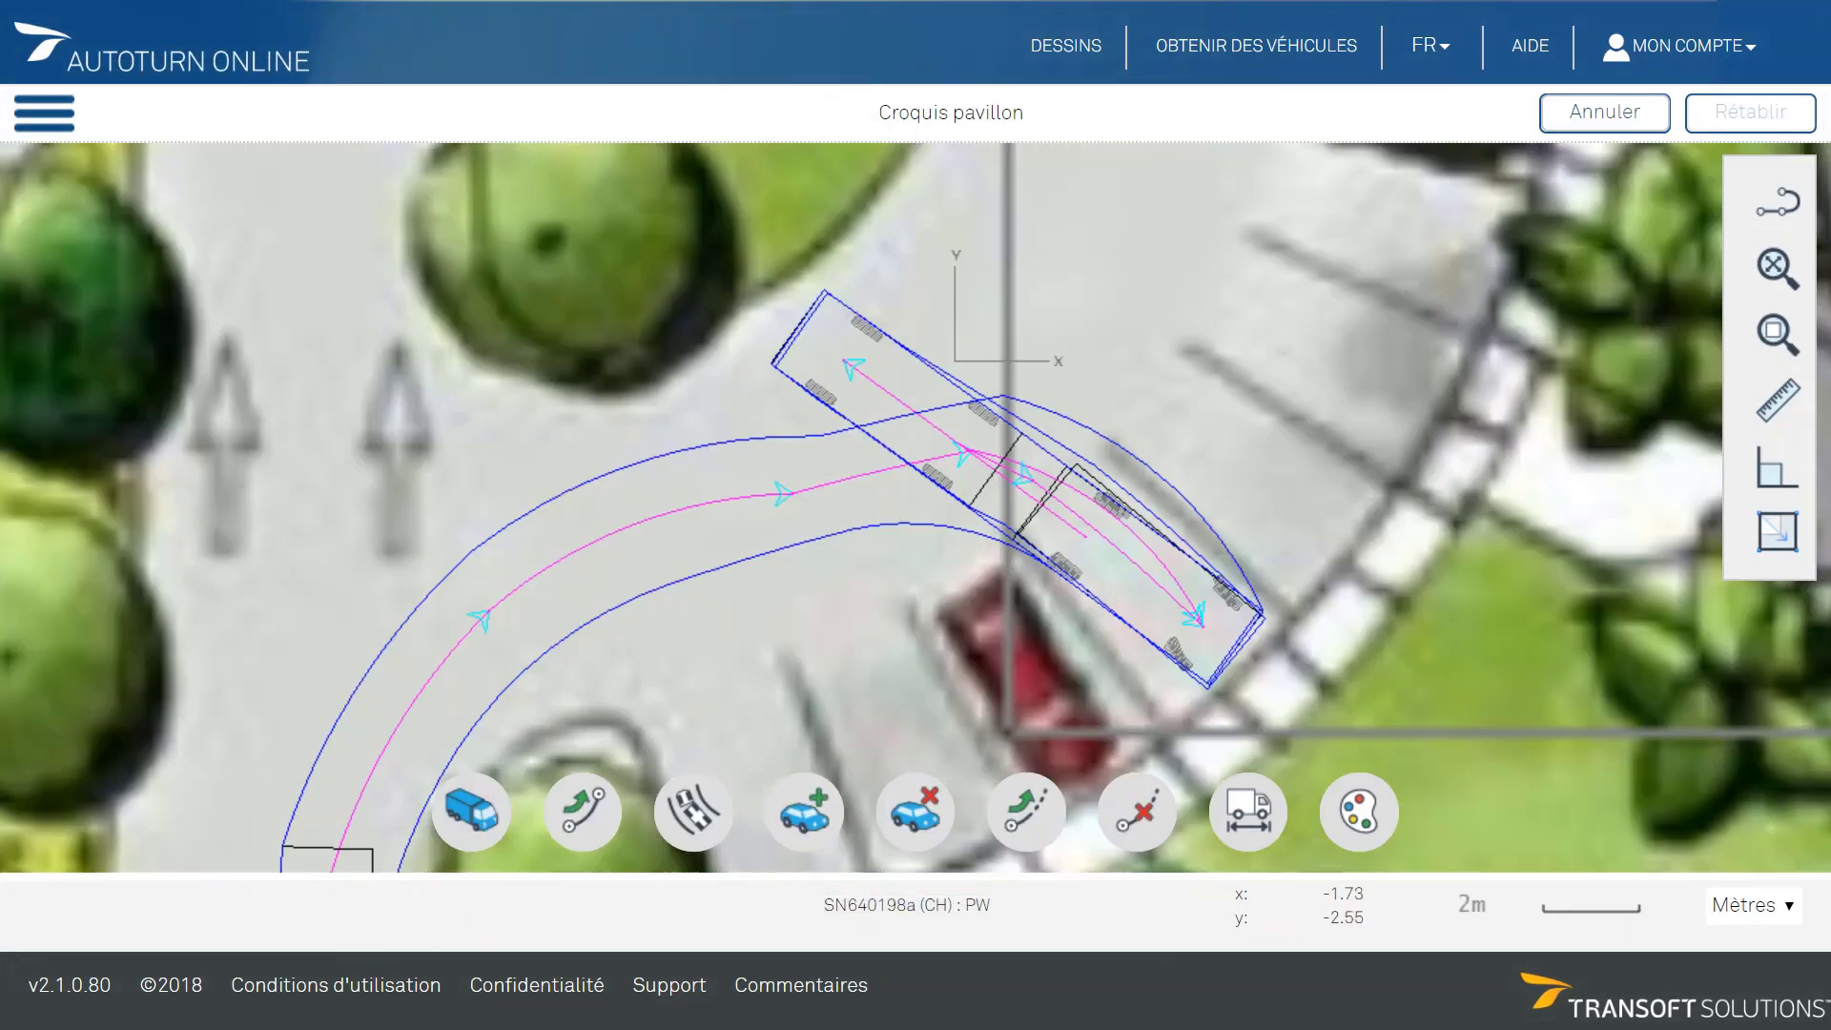
pyautogui.scroll(-5, 871, 485)
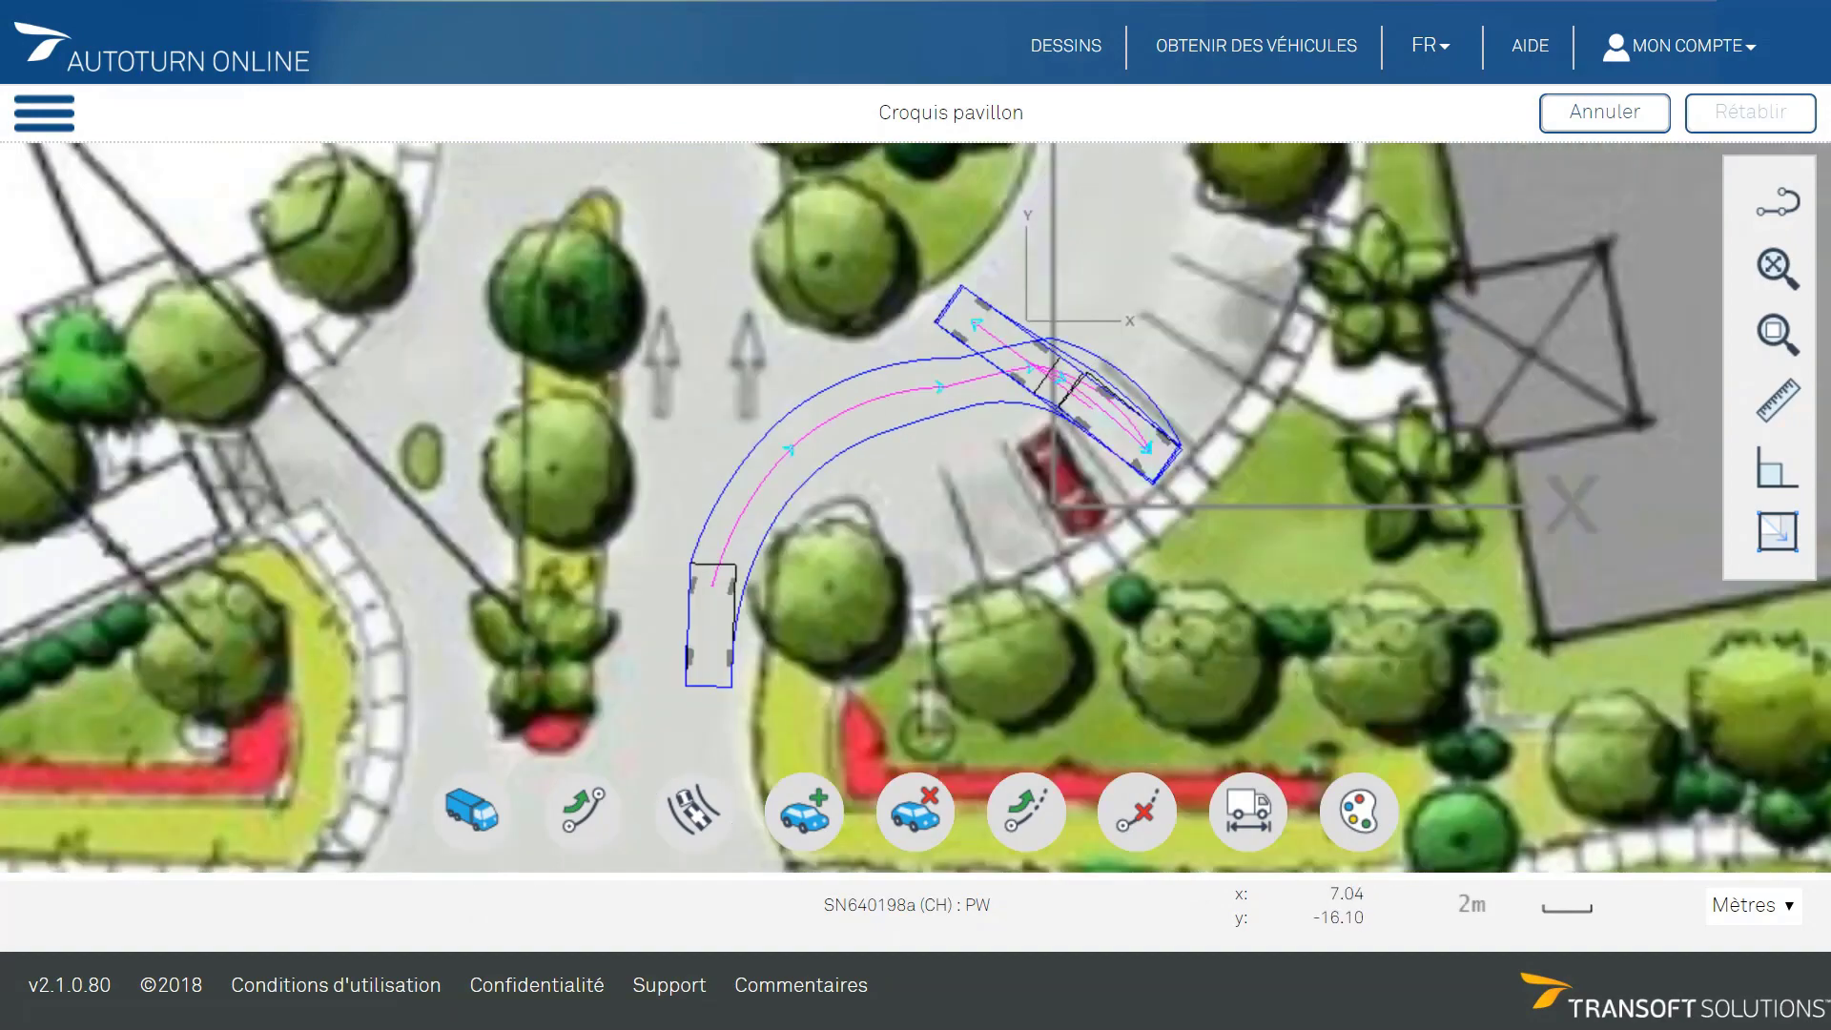
pyautogui.click(38, 123)
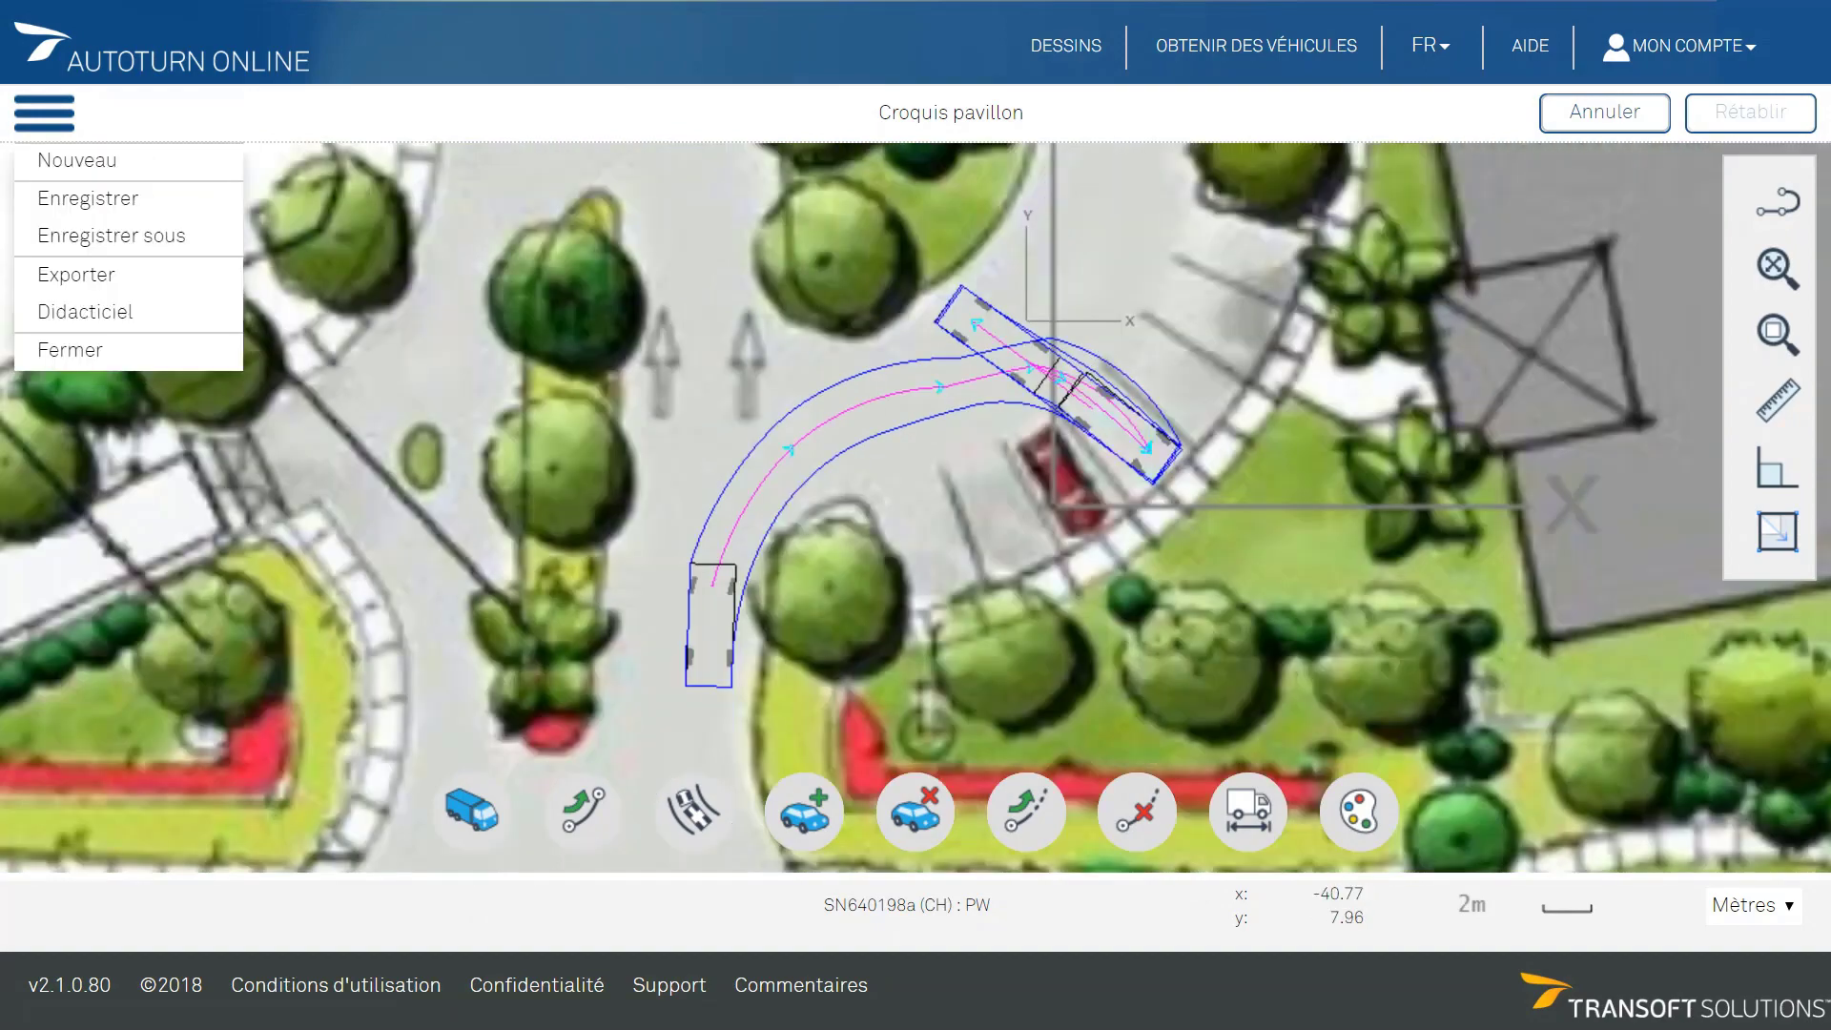
pyautogui.click(77, 275)
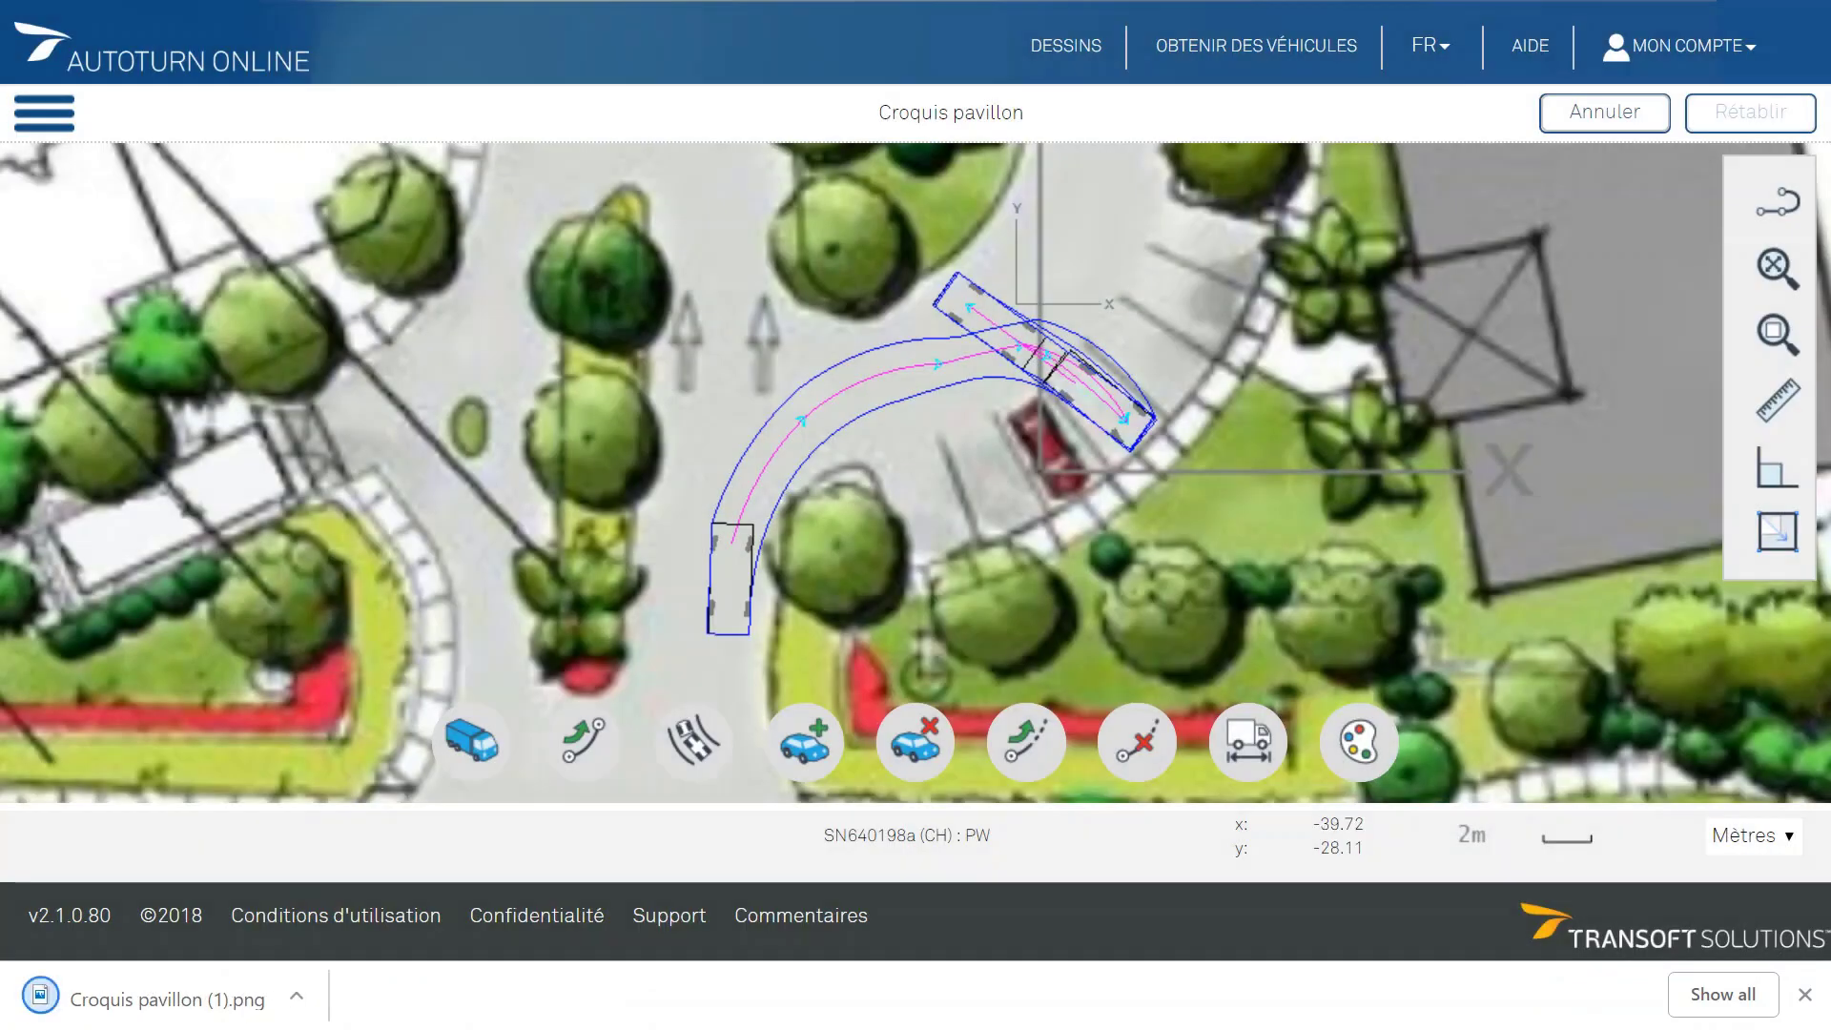
pyautogui.click(143, 998)
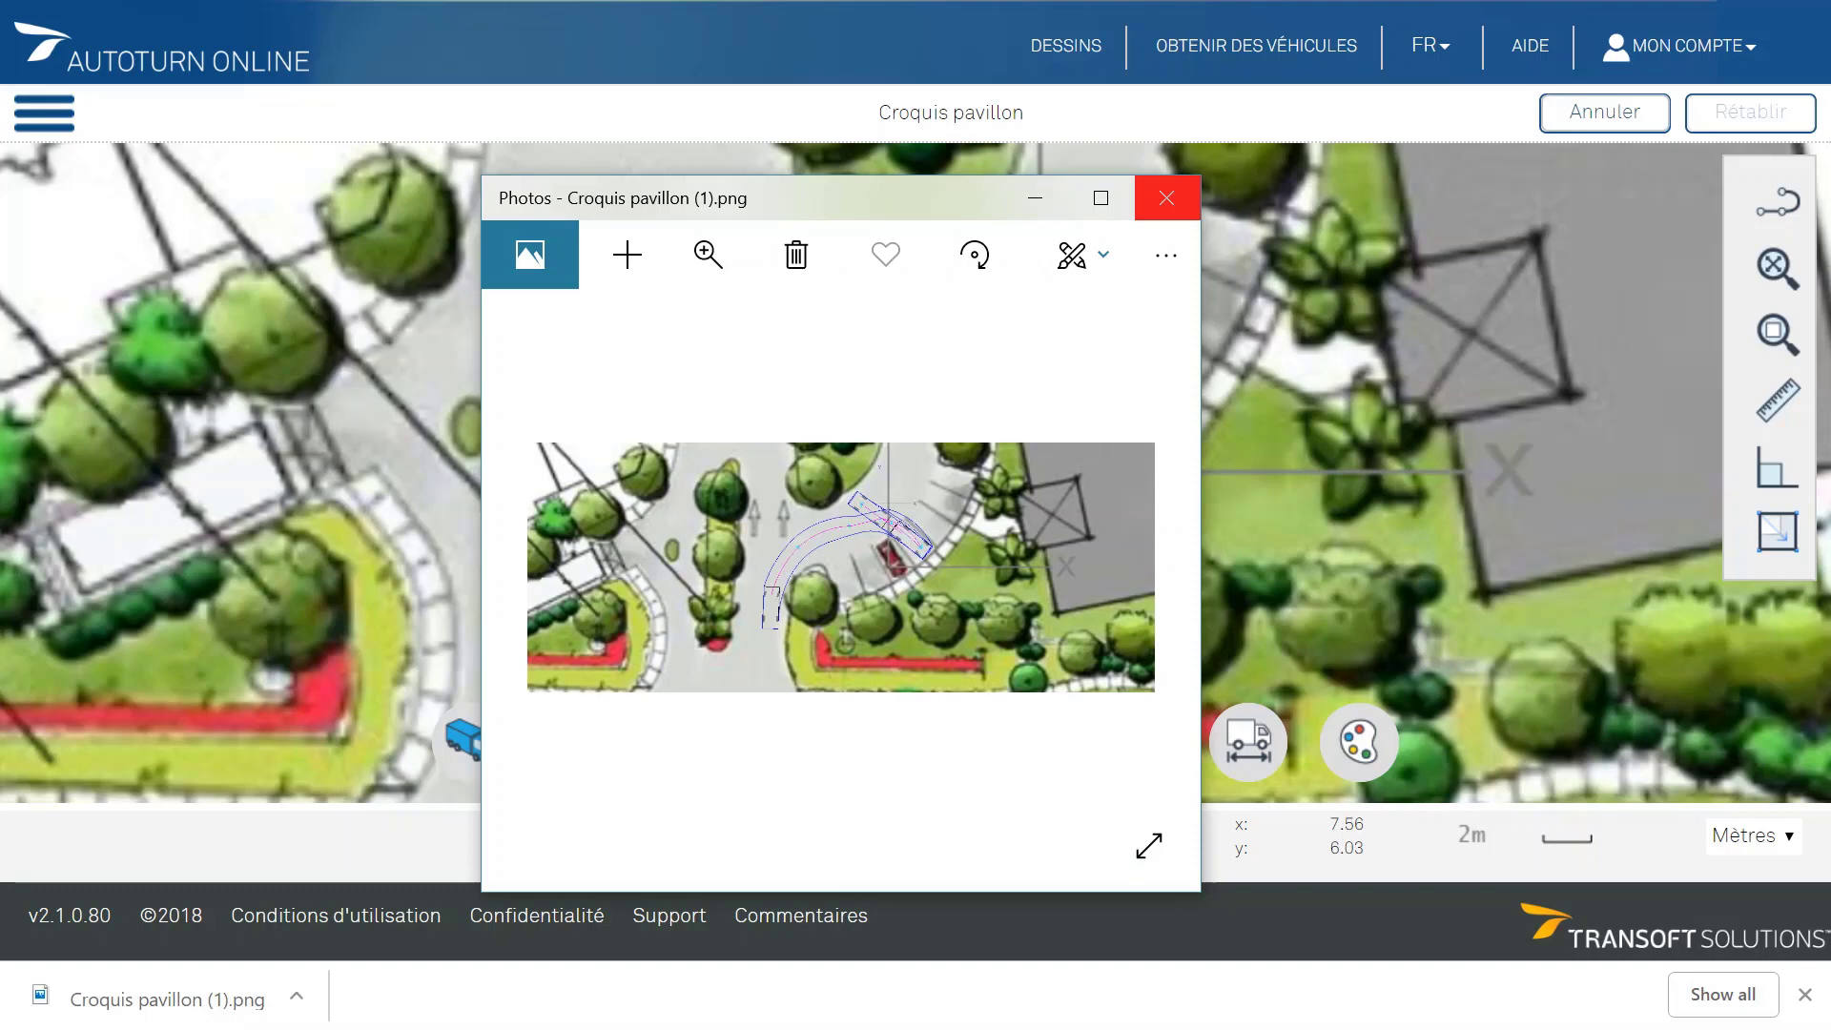
# Close the exported picture, leave the current drawing and create a new drawing with Google Maps as its background
pyautogui.click(1166, 198)
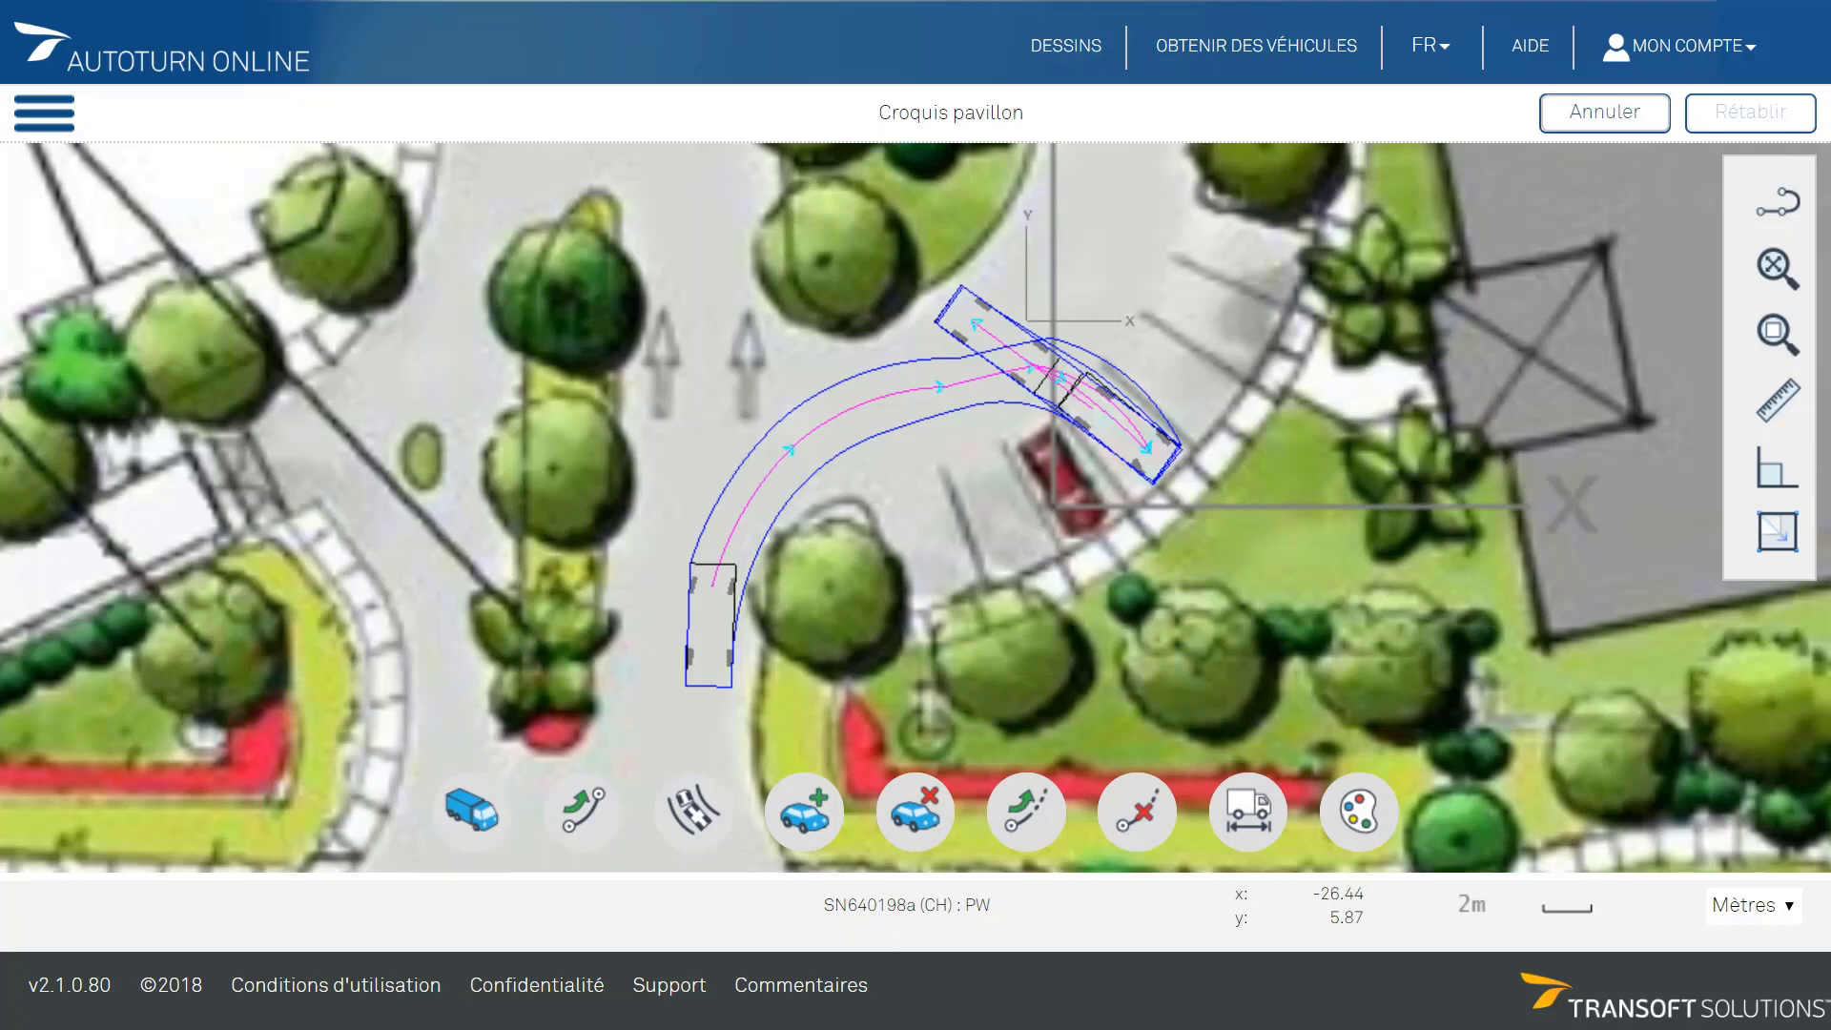
pyautogui.click(42, 113)
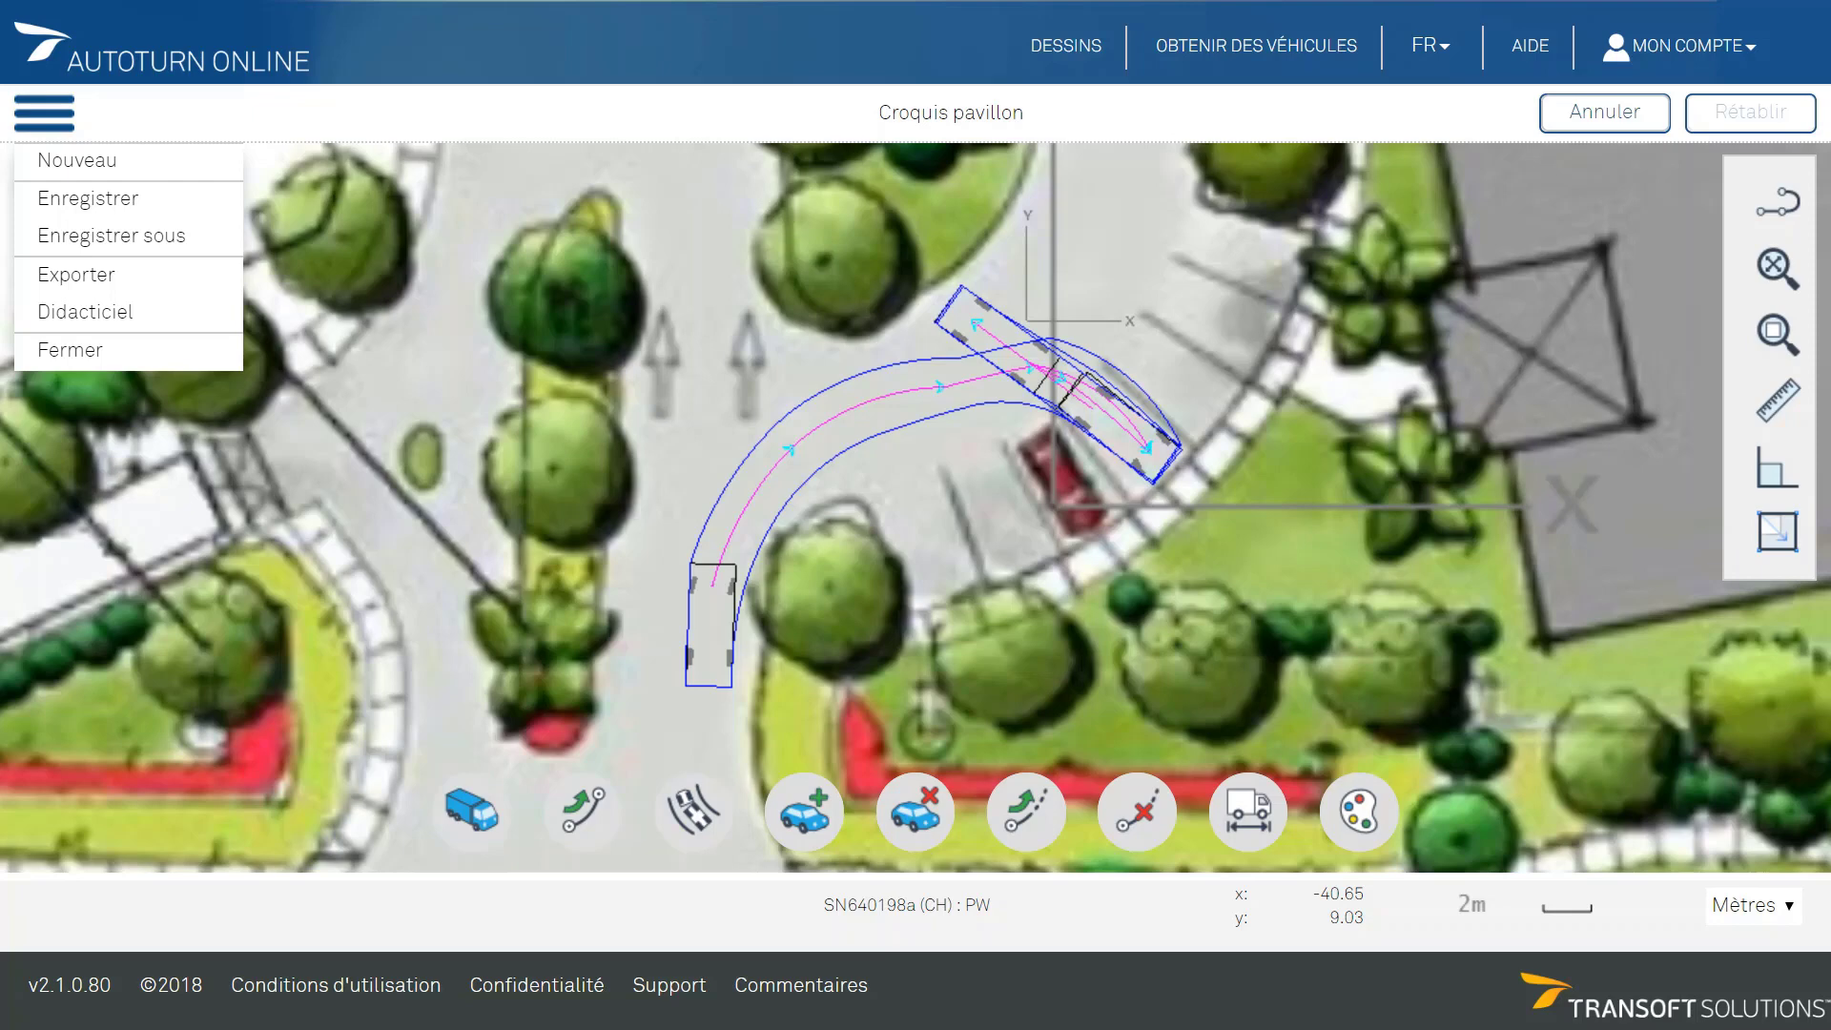
pyautogui.click(76, 160)
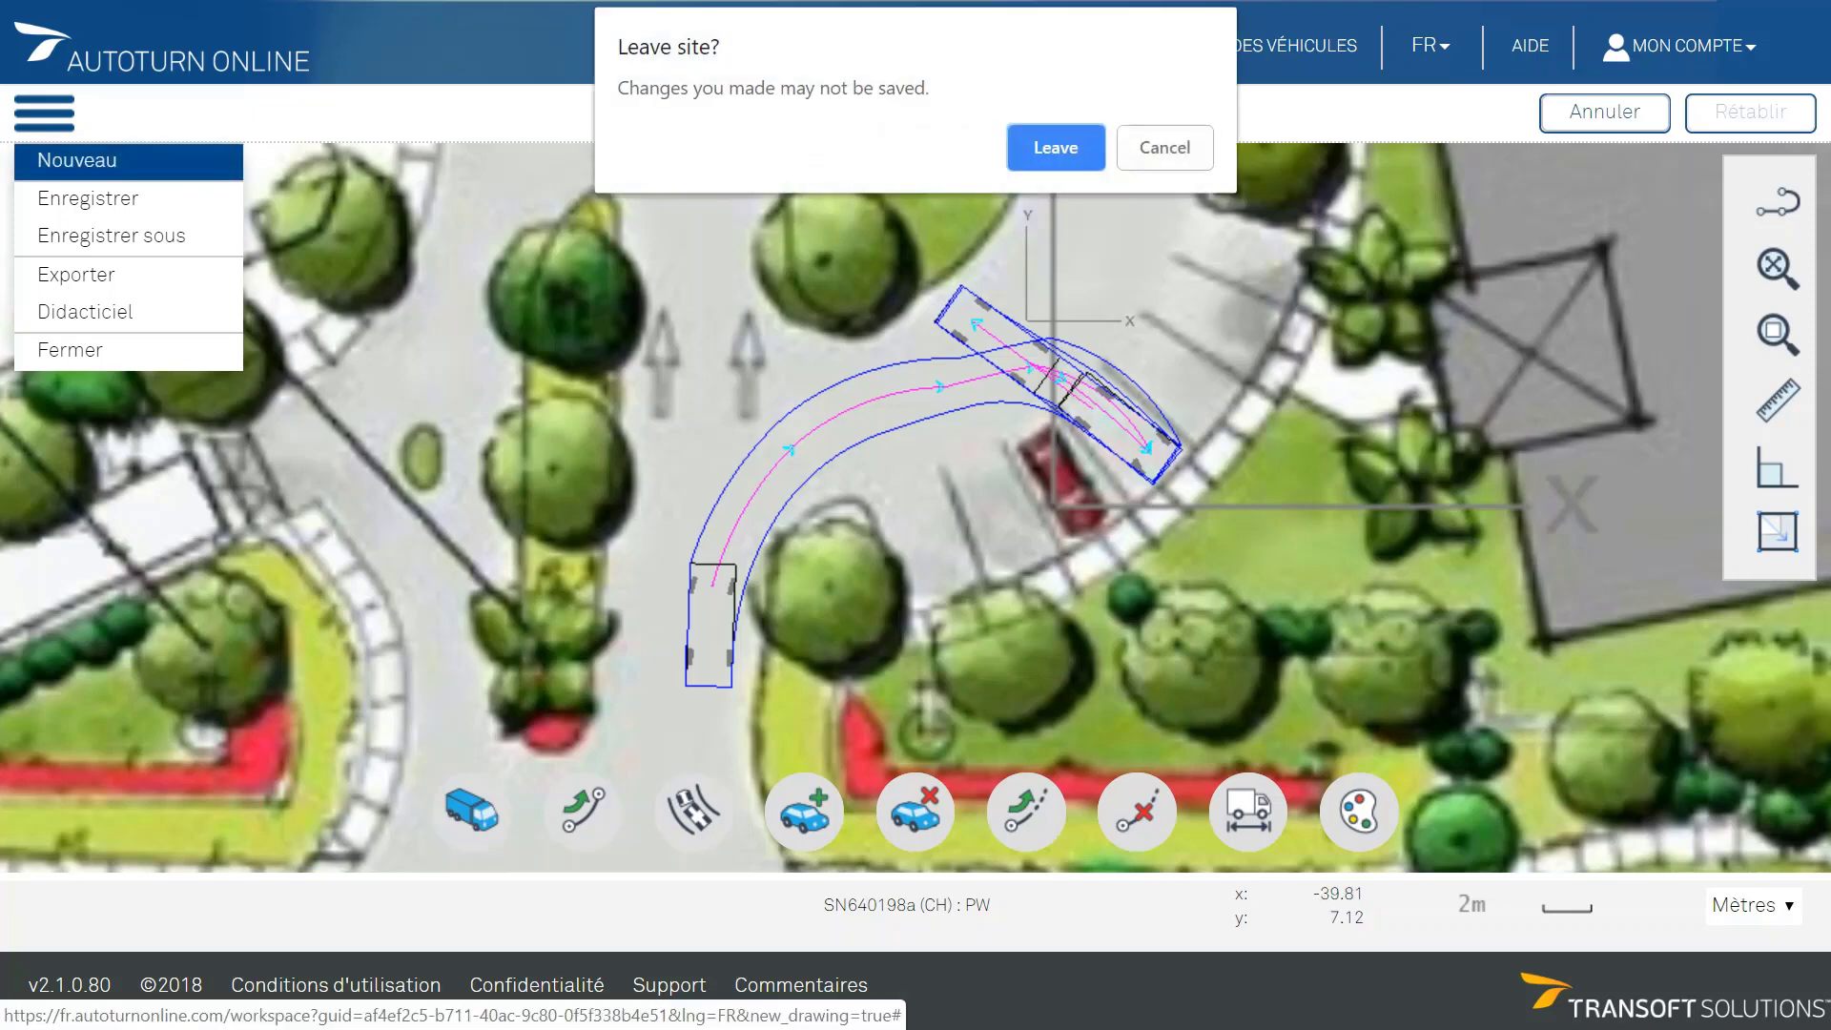
pyautogui.click(1055, 148)
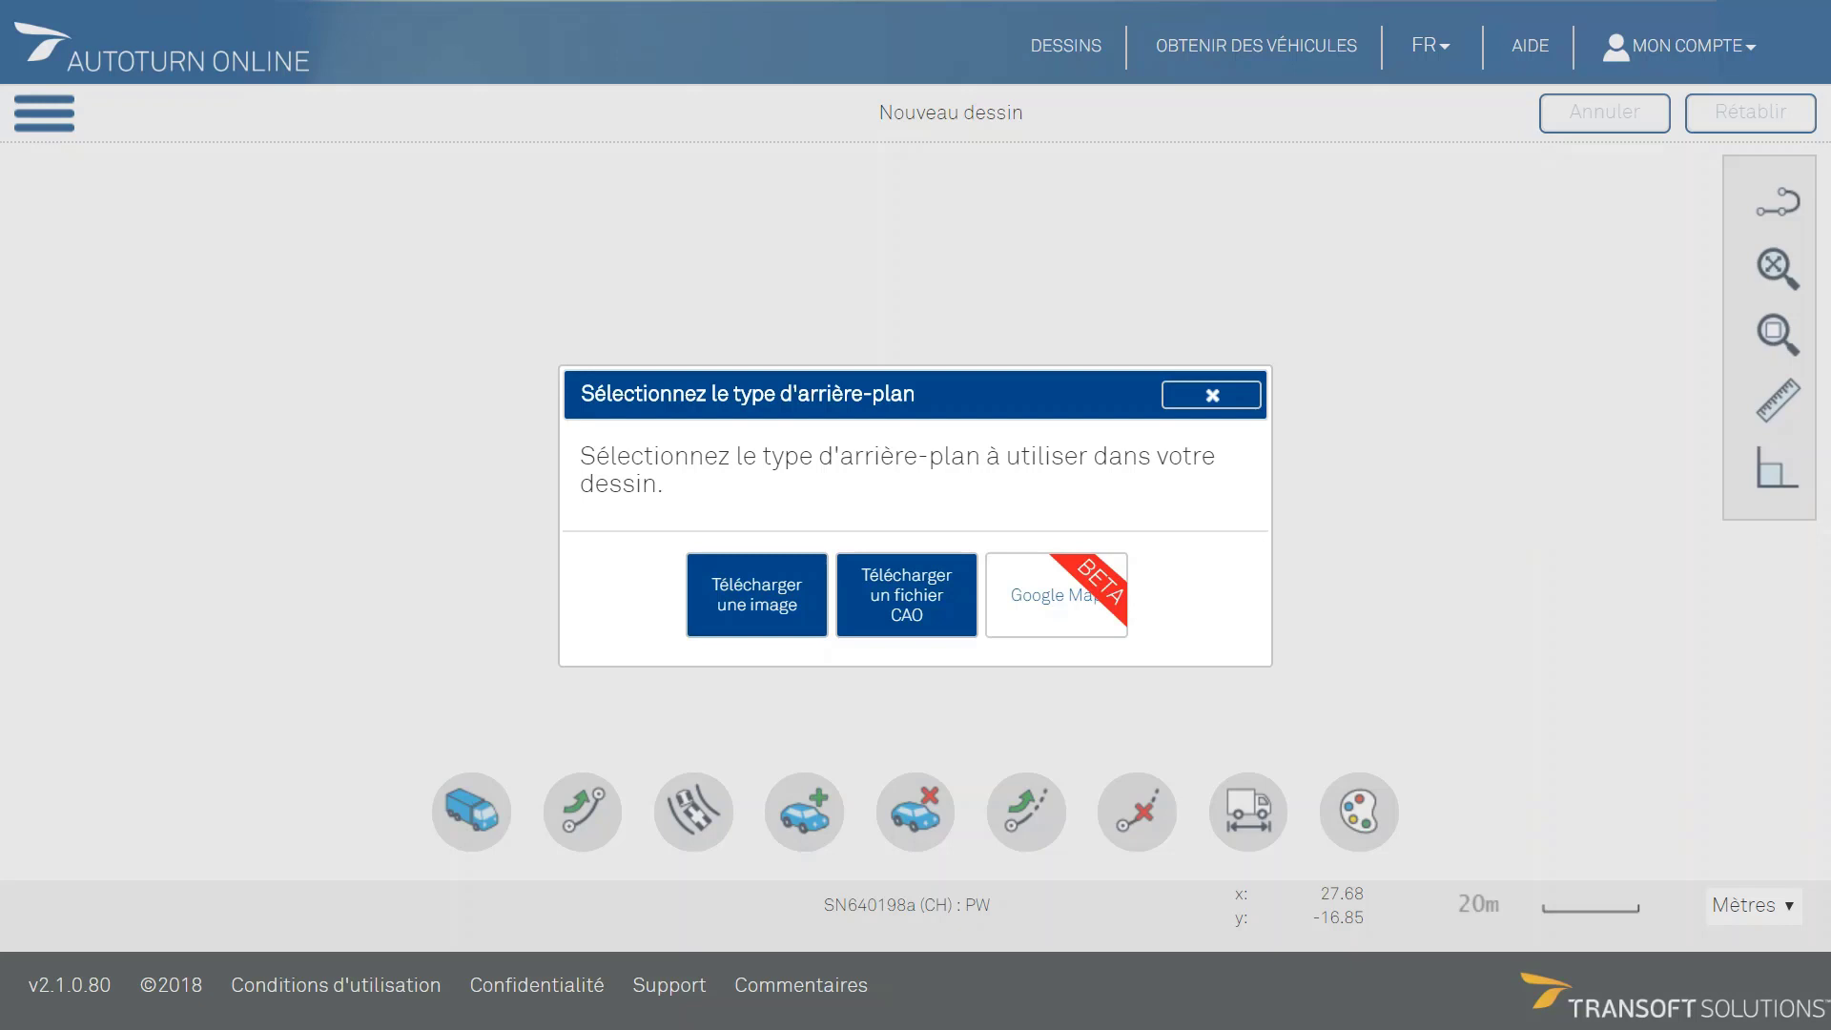
pyautogui.click(1055, 595)
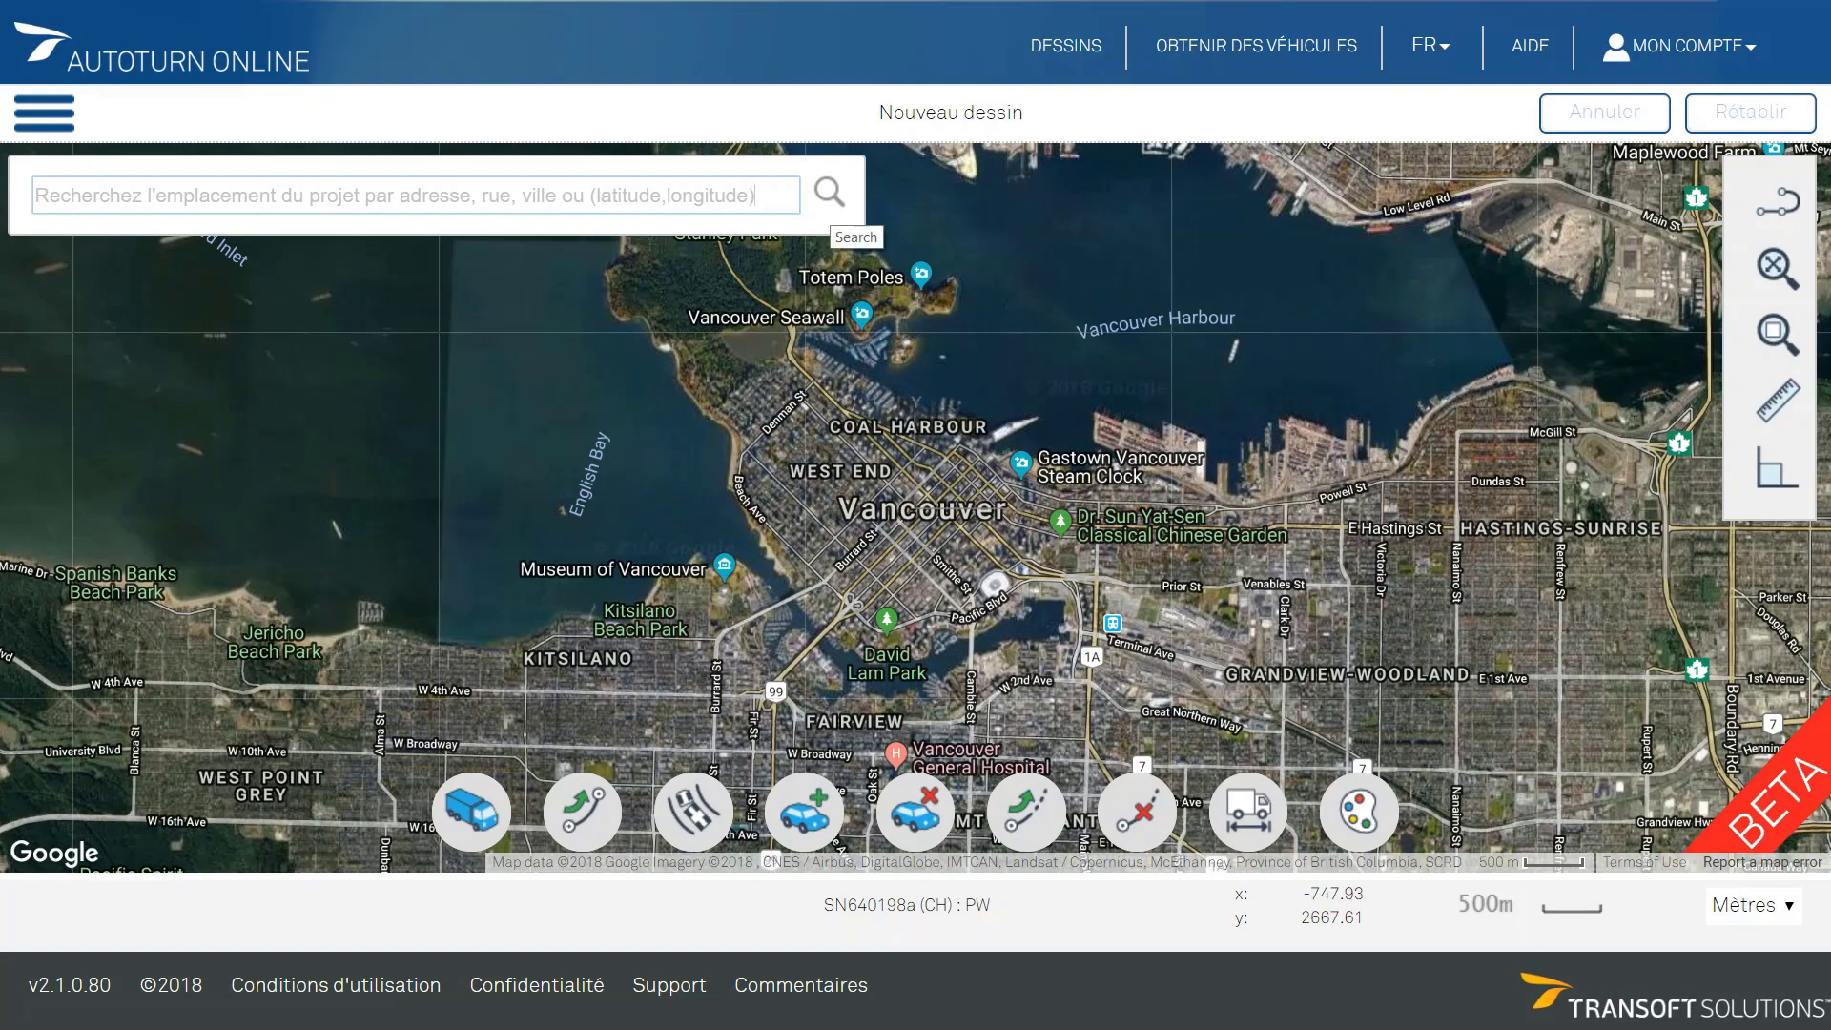
# Locate Lausanne, Switzerland on the map and frame the roundabout joining Avenue du Servan, Chemin Eugène-Grasset and Avenue de Mon-Loisir
pyautogui.click(537, 197)
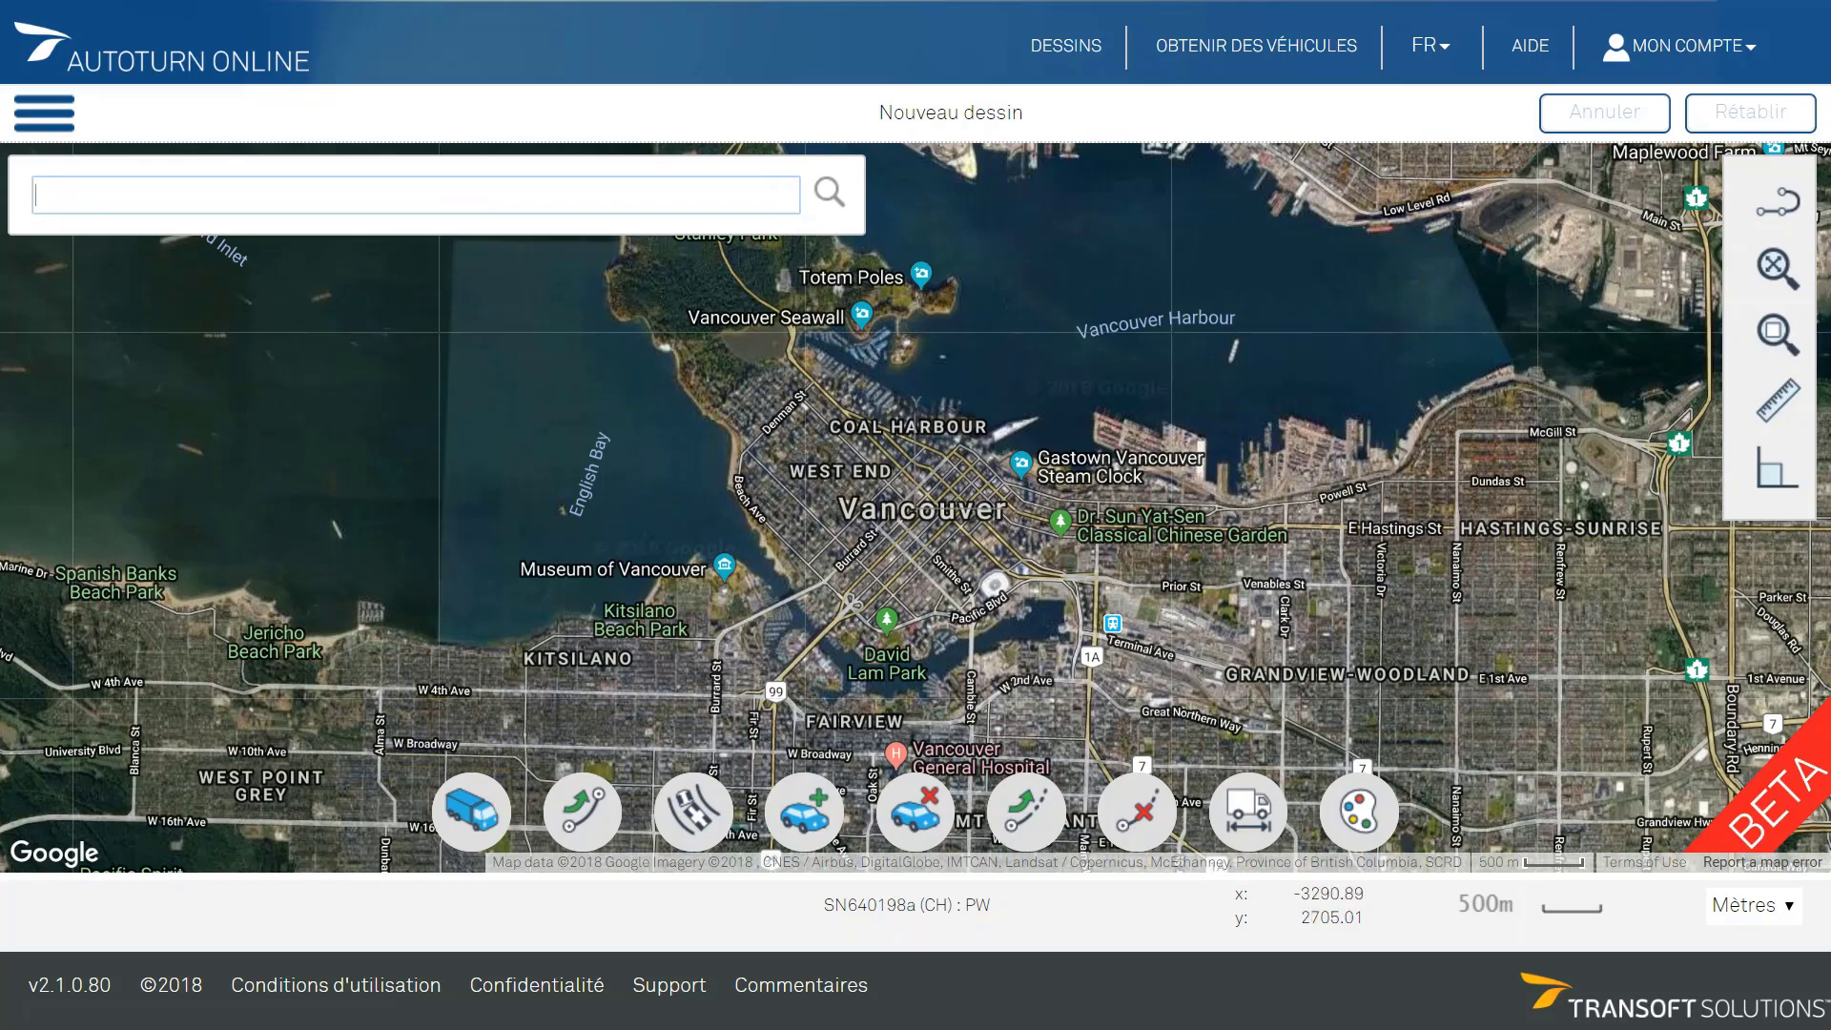
pyautogui.write('Laus')
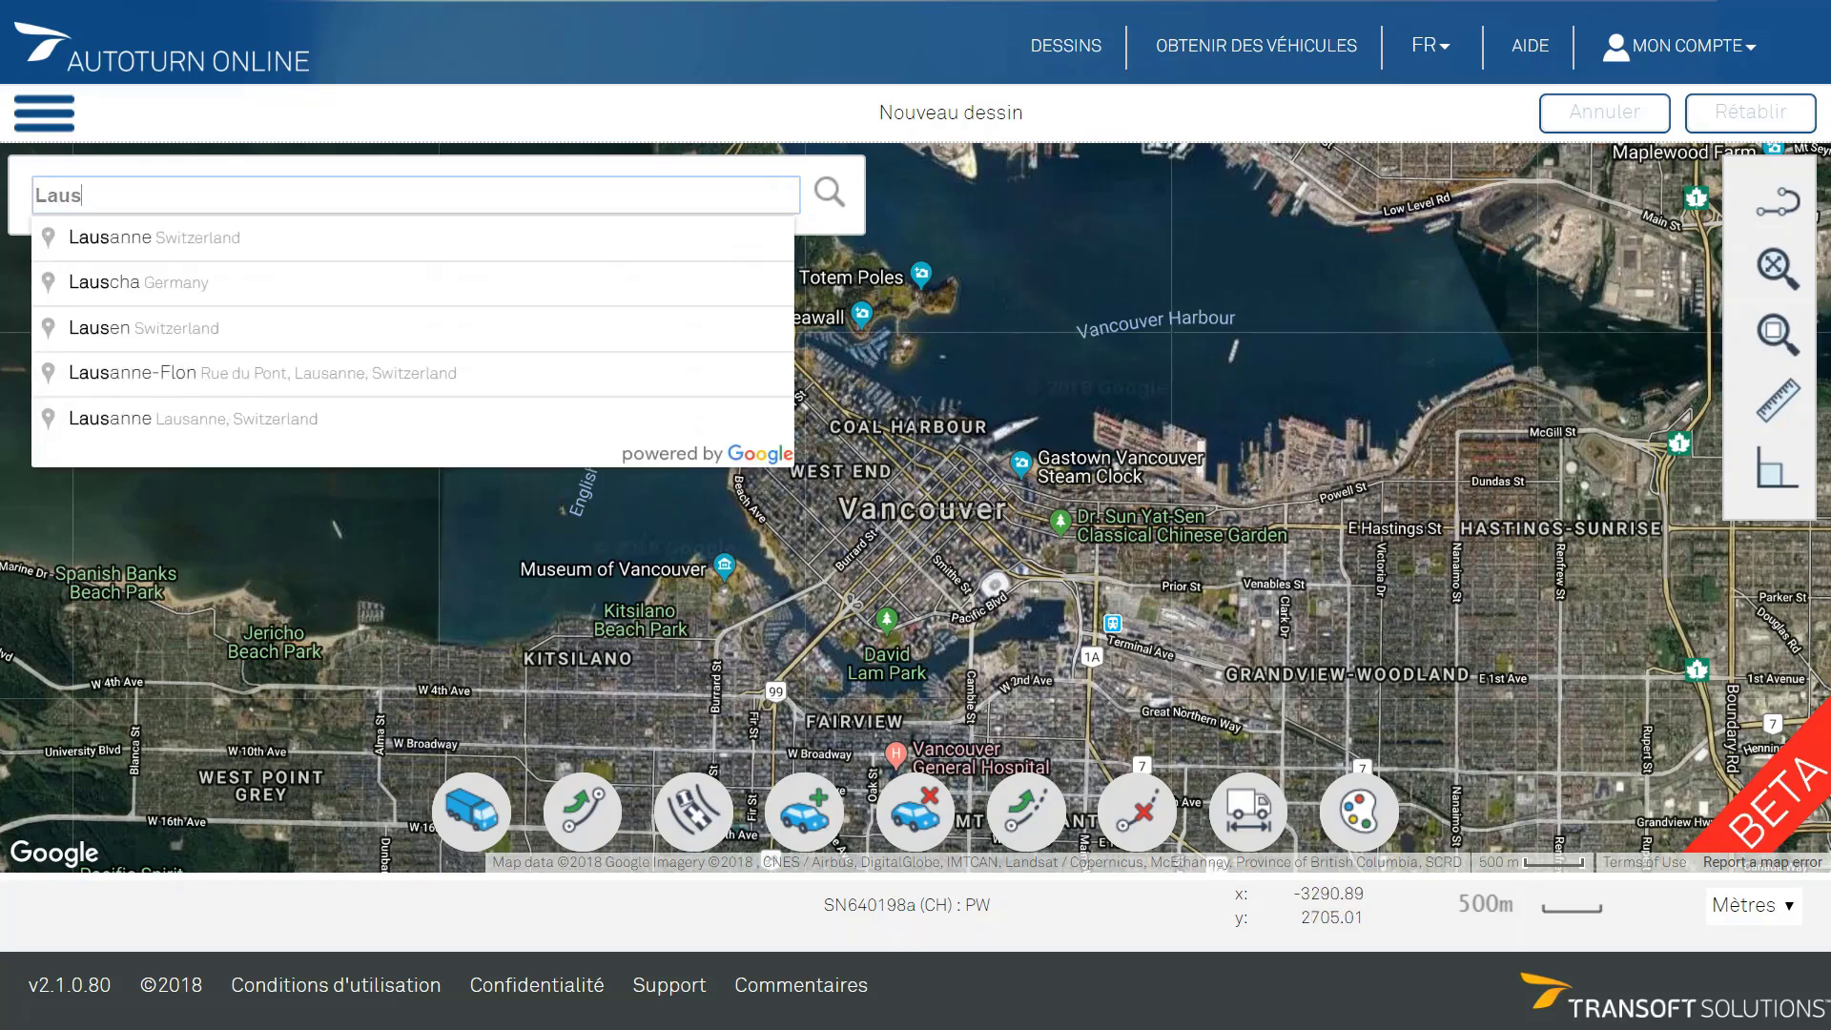
pyautogui.click(519, 238)
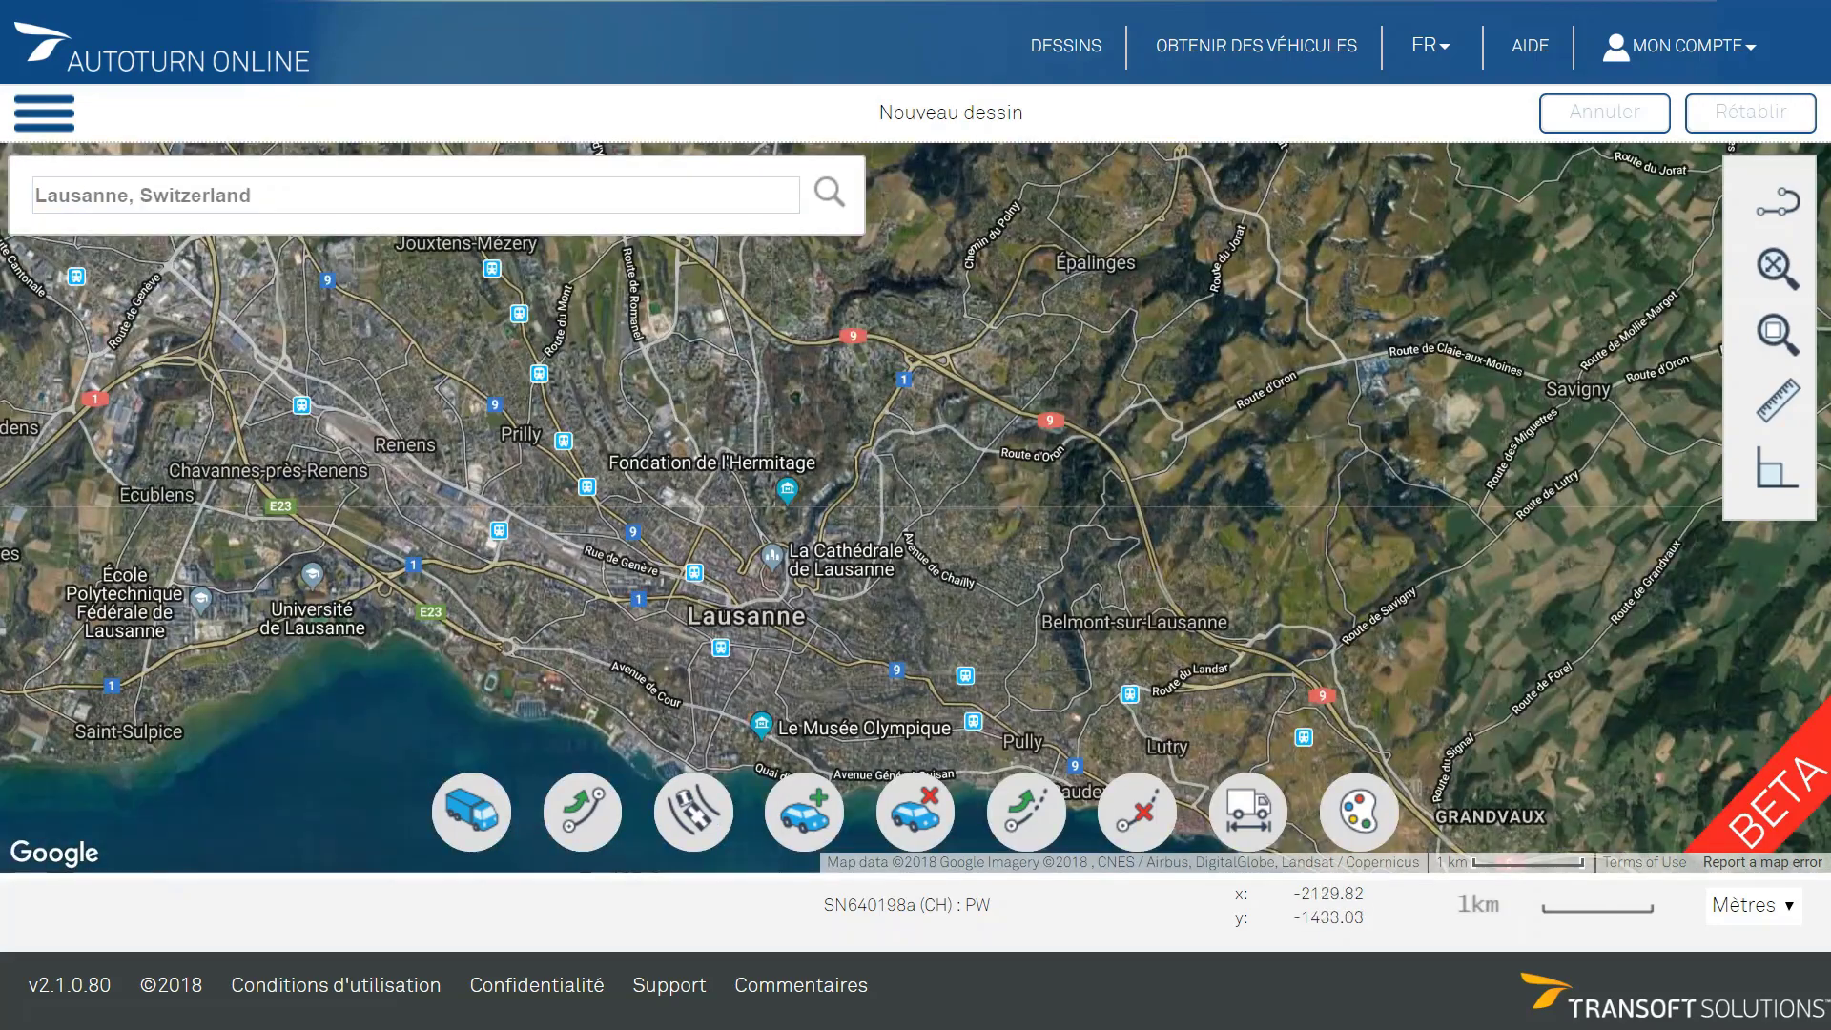
pyautogui.moveTo(684, 655); pyautogui.dragTo(694, 550)
pyautogui.scroll(3, 679, 586)
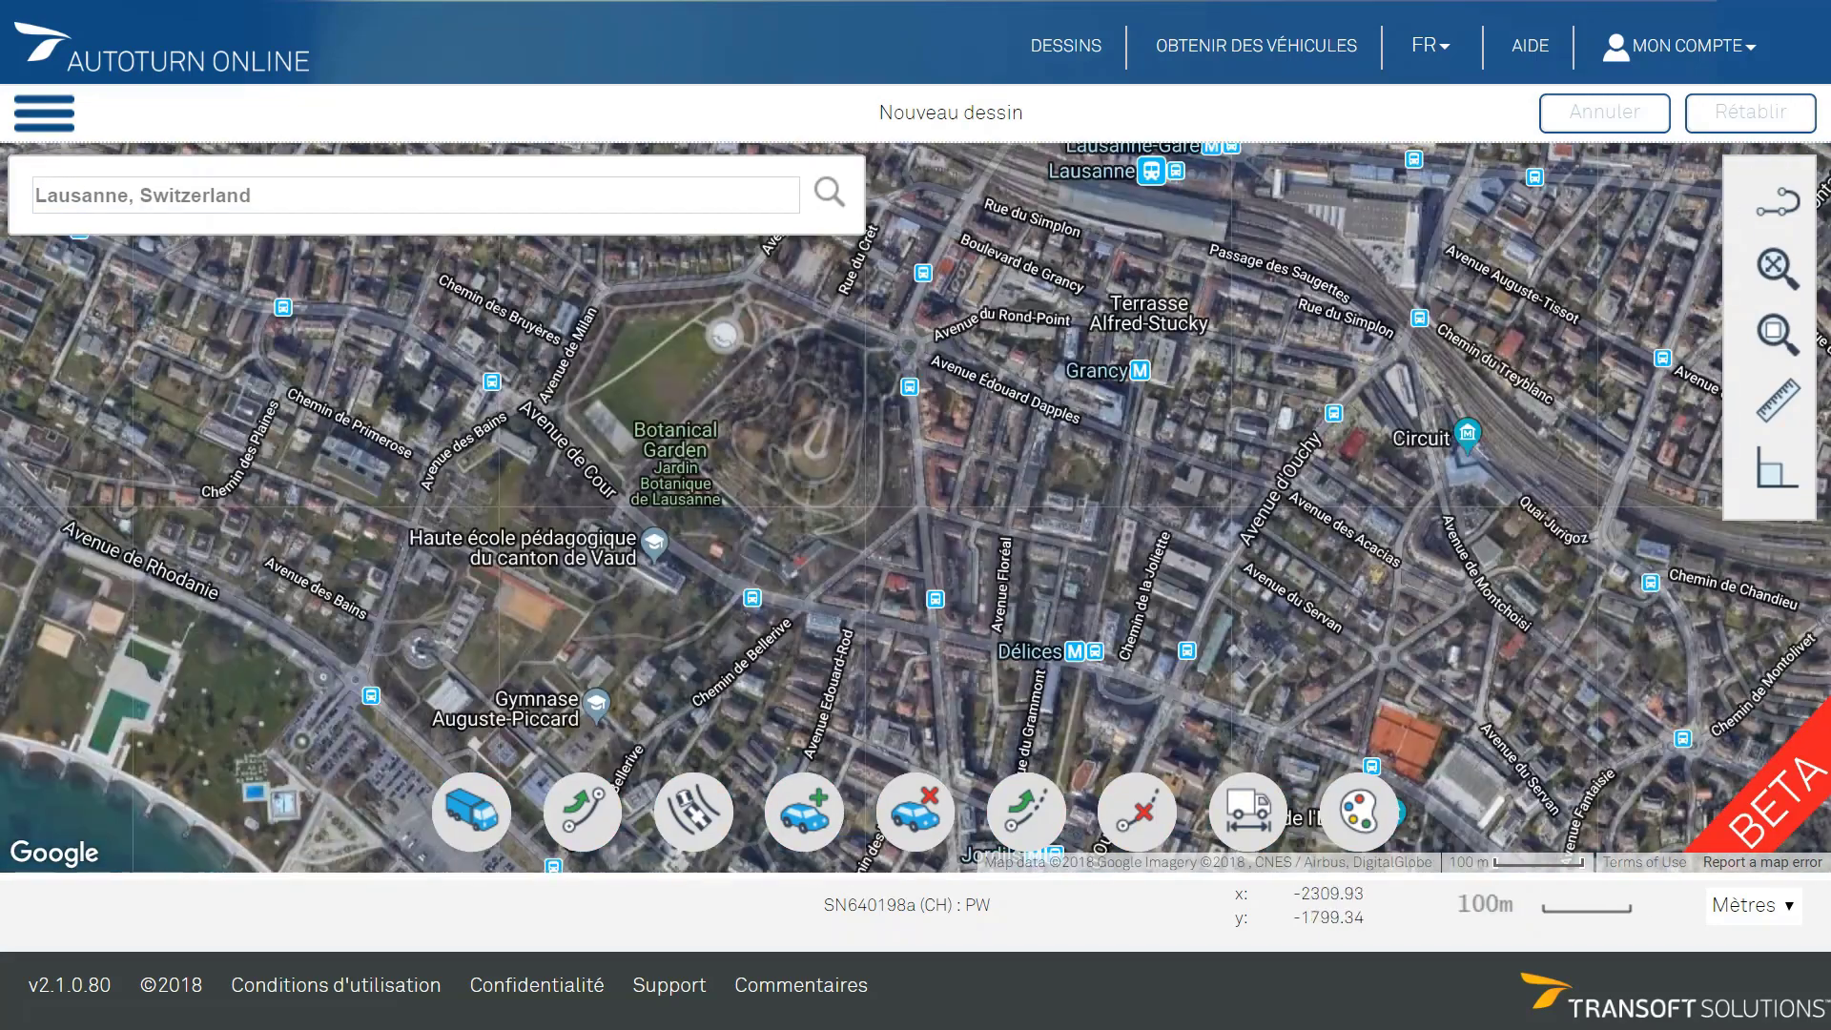
pyautogui.scroll(-2, 710, 619)
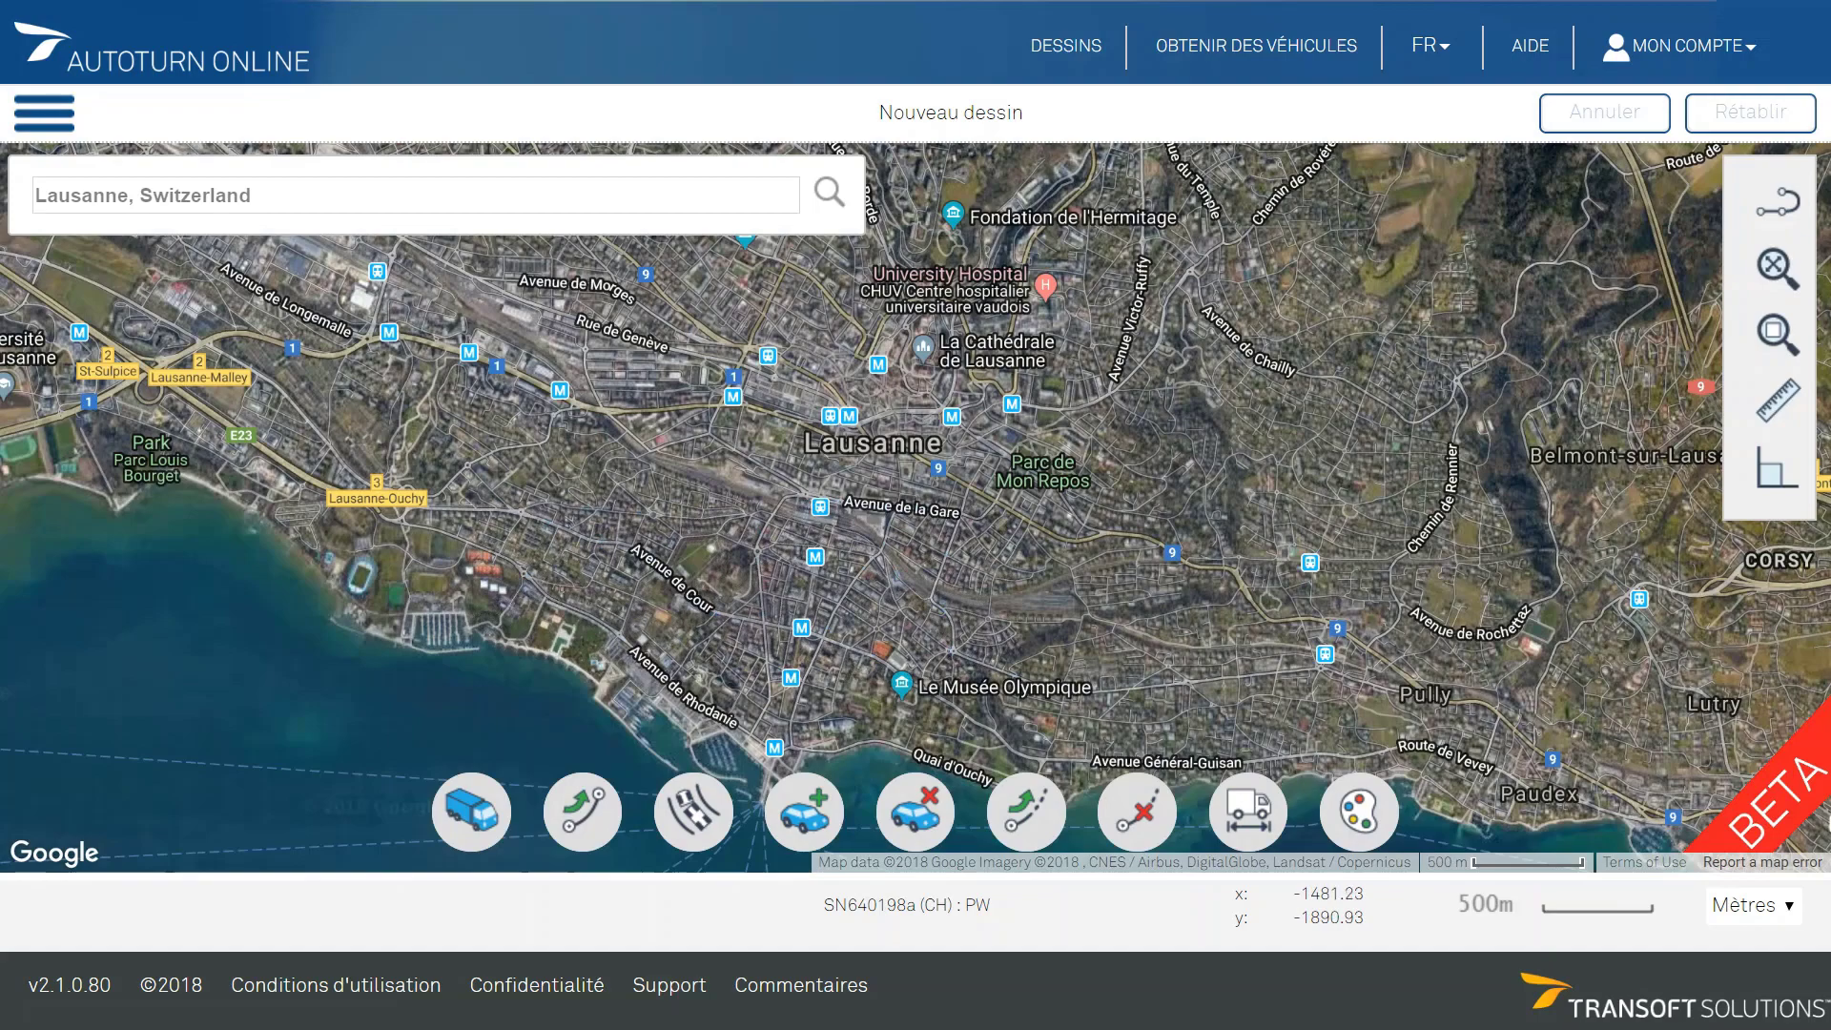
pyautogui.scroll(2, 882, 639)
pyautogui.scroll(1, 870, 641)
pyautogui.moveTo(891, 629); pyautogui.dragTo(645, 630)
pyautogui.scroll(1, 553, 561)
pyautogui.moveTo(556, 582); pyautogui.dragTo(951, 558)
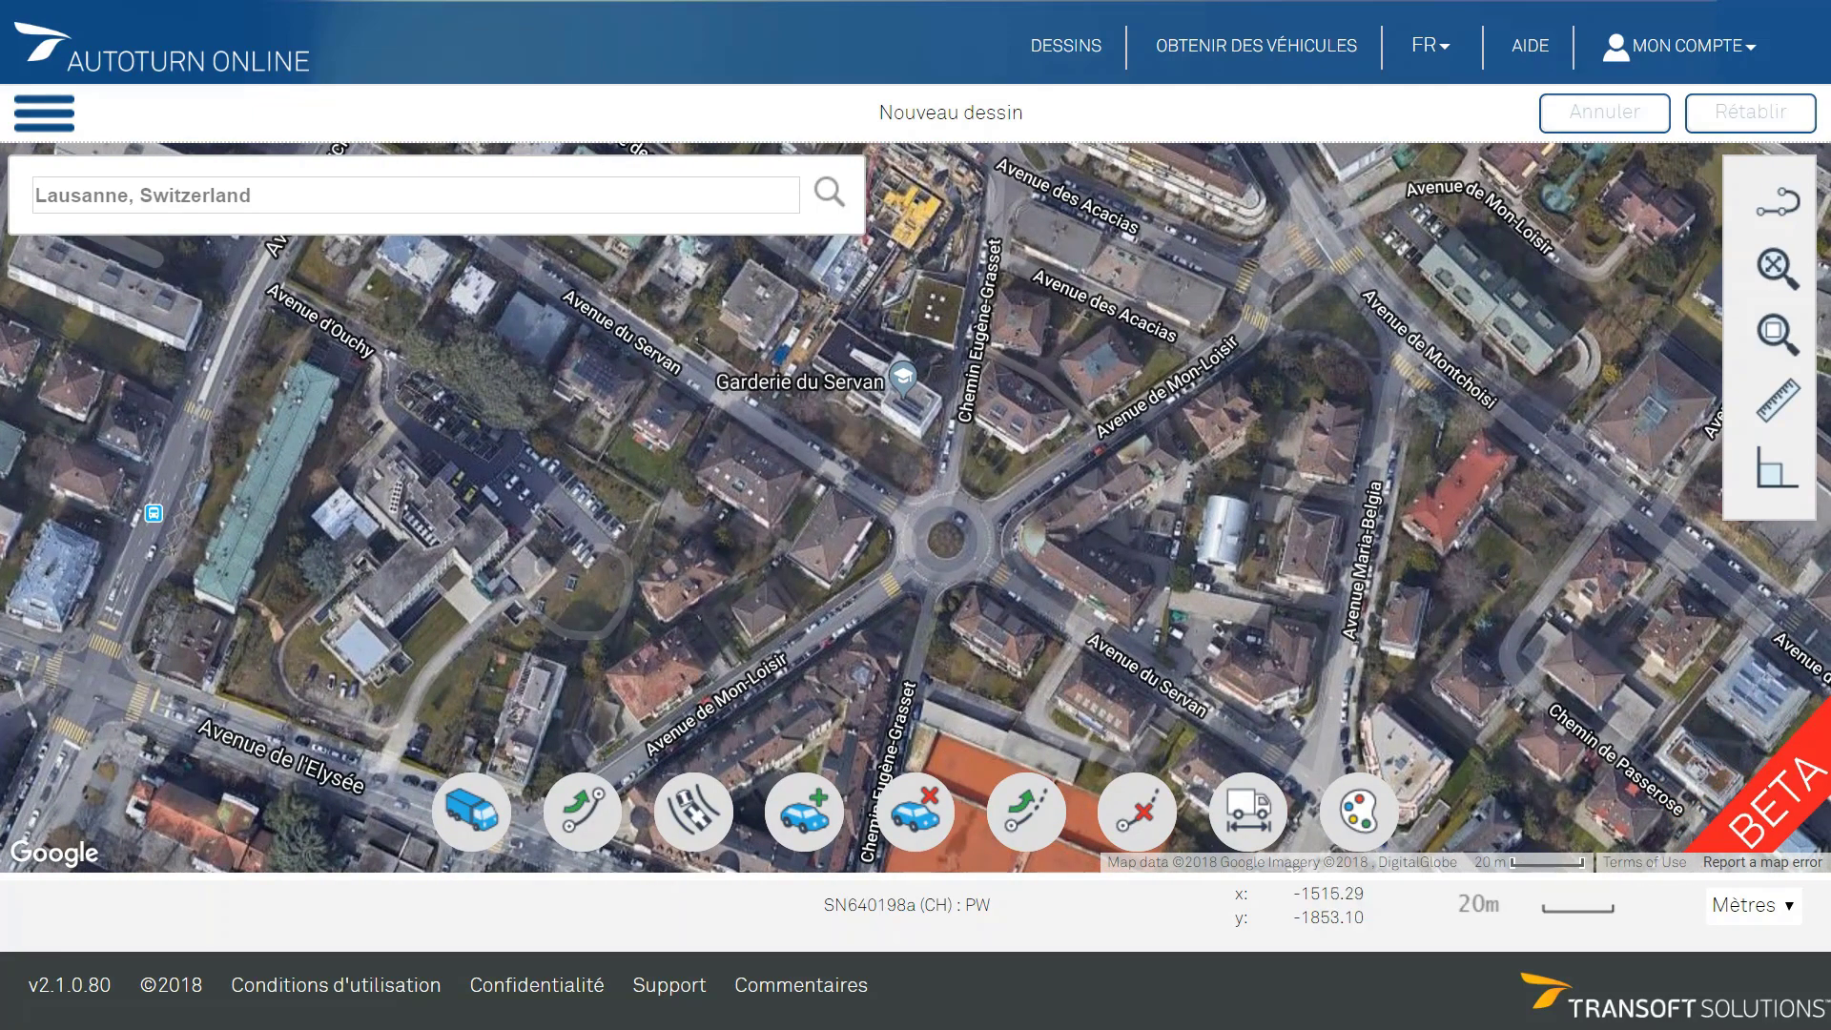
pyautogui.moveTo(969, 589); pyautogui.dragTo(964, 597)
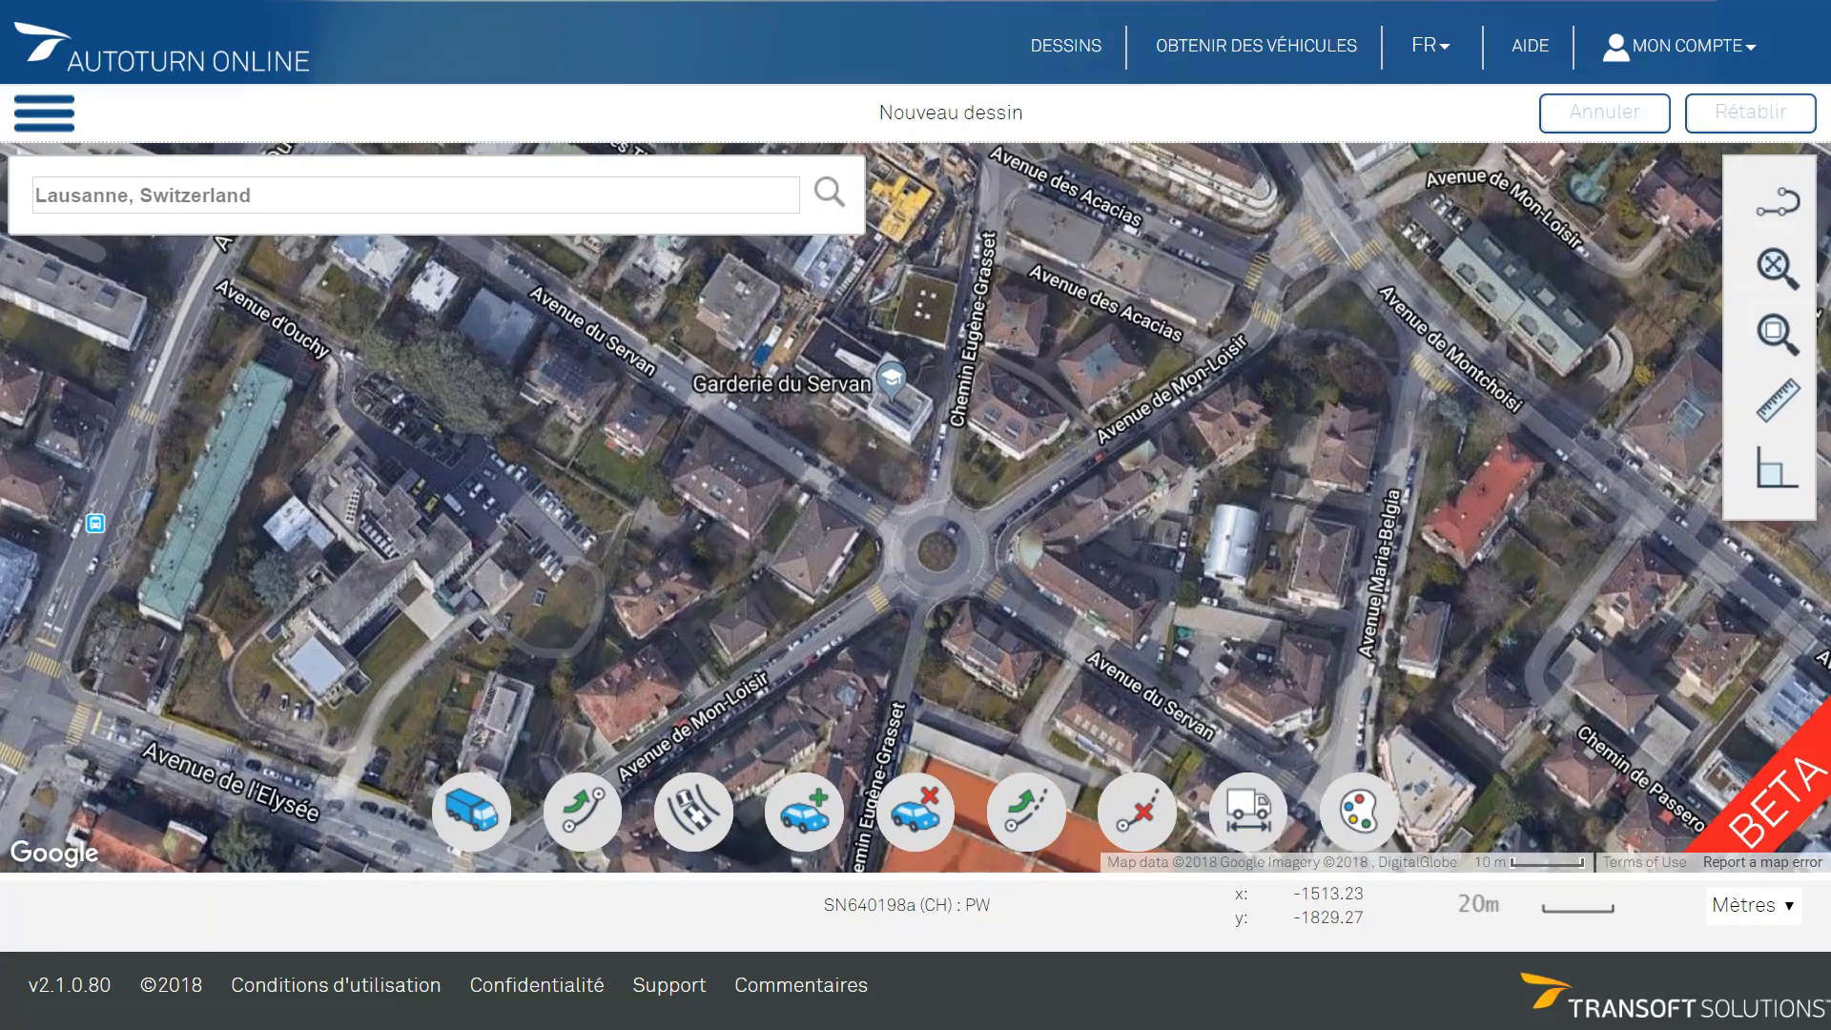
pyautogui.scroll(1, 1008, 470)
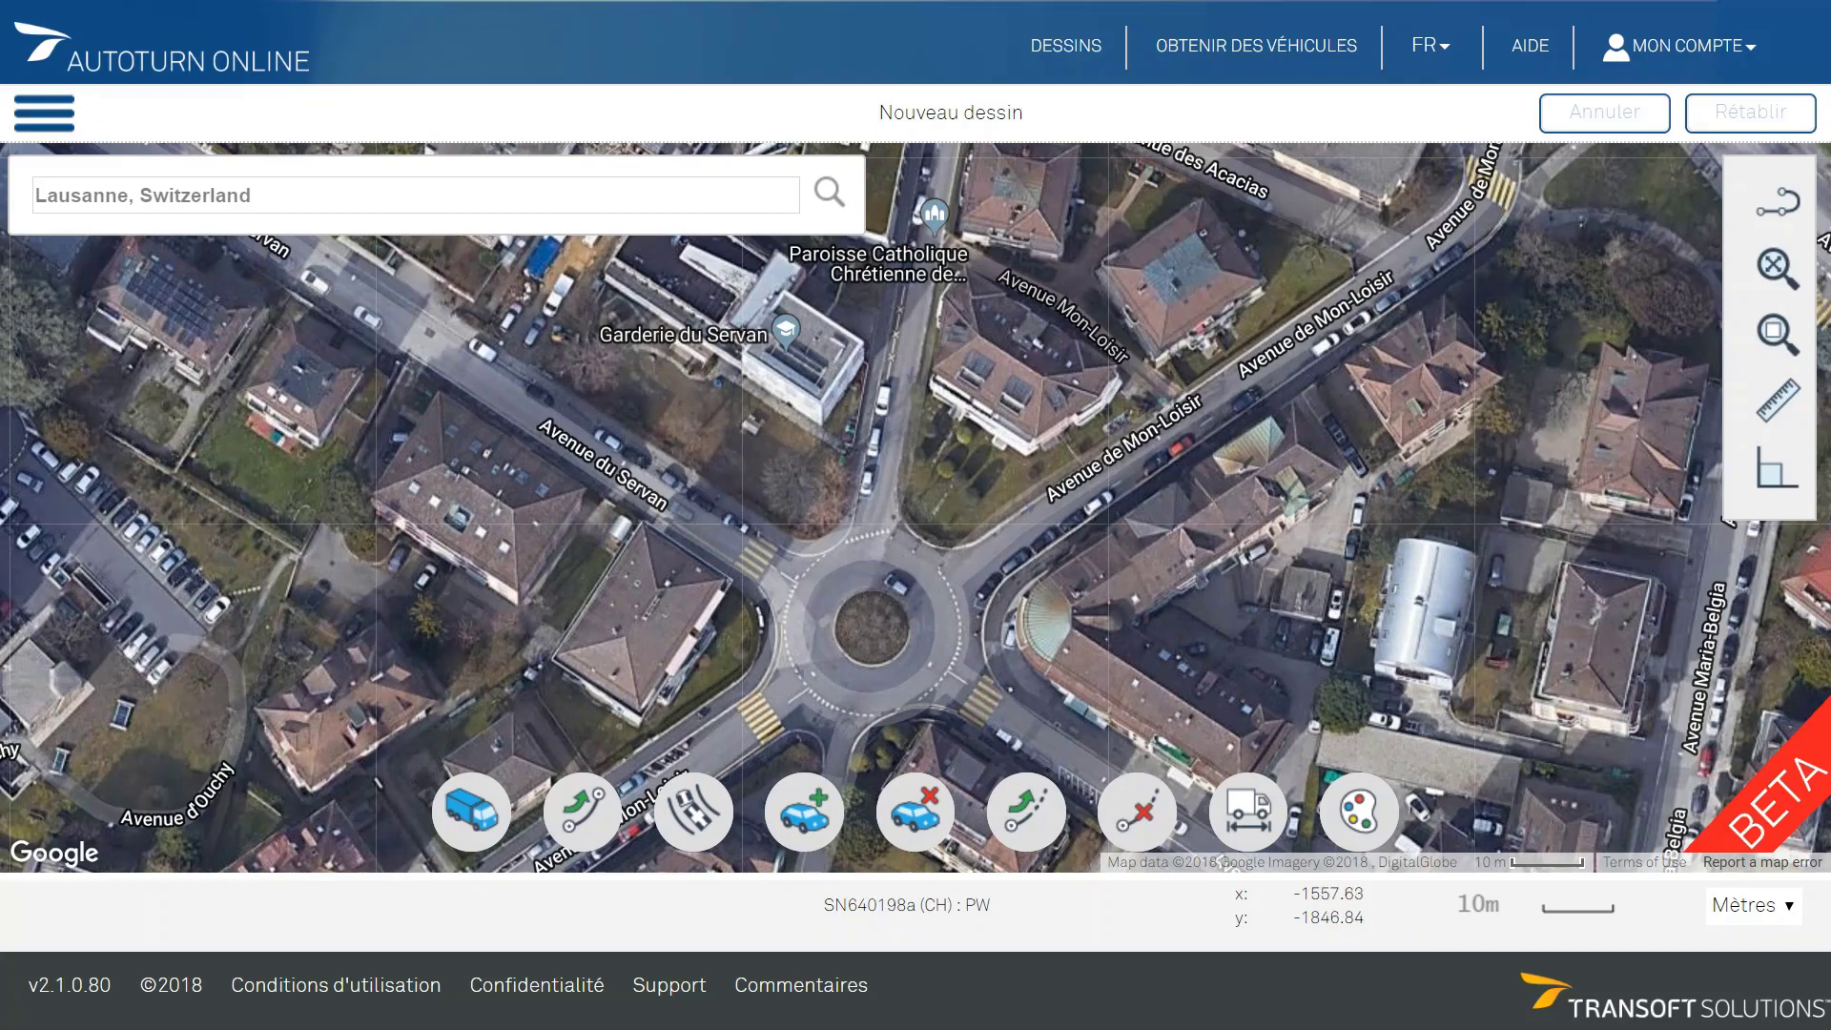
# Find the DAF Platform fire vehicle in the European emergency library and set it as the current vehicle
pyautogui.click(471, 811)
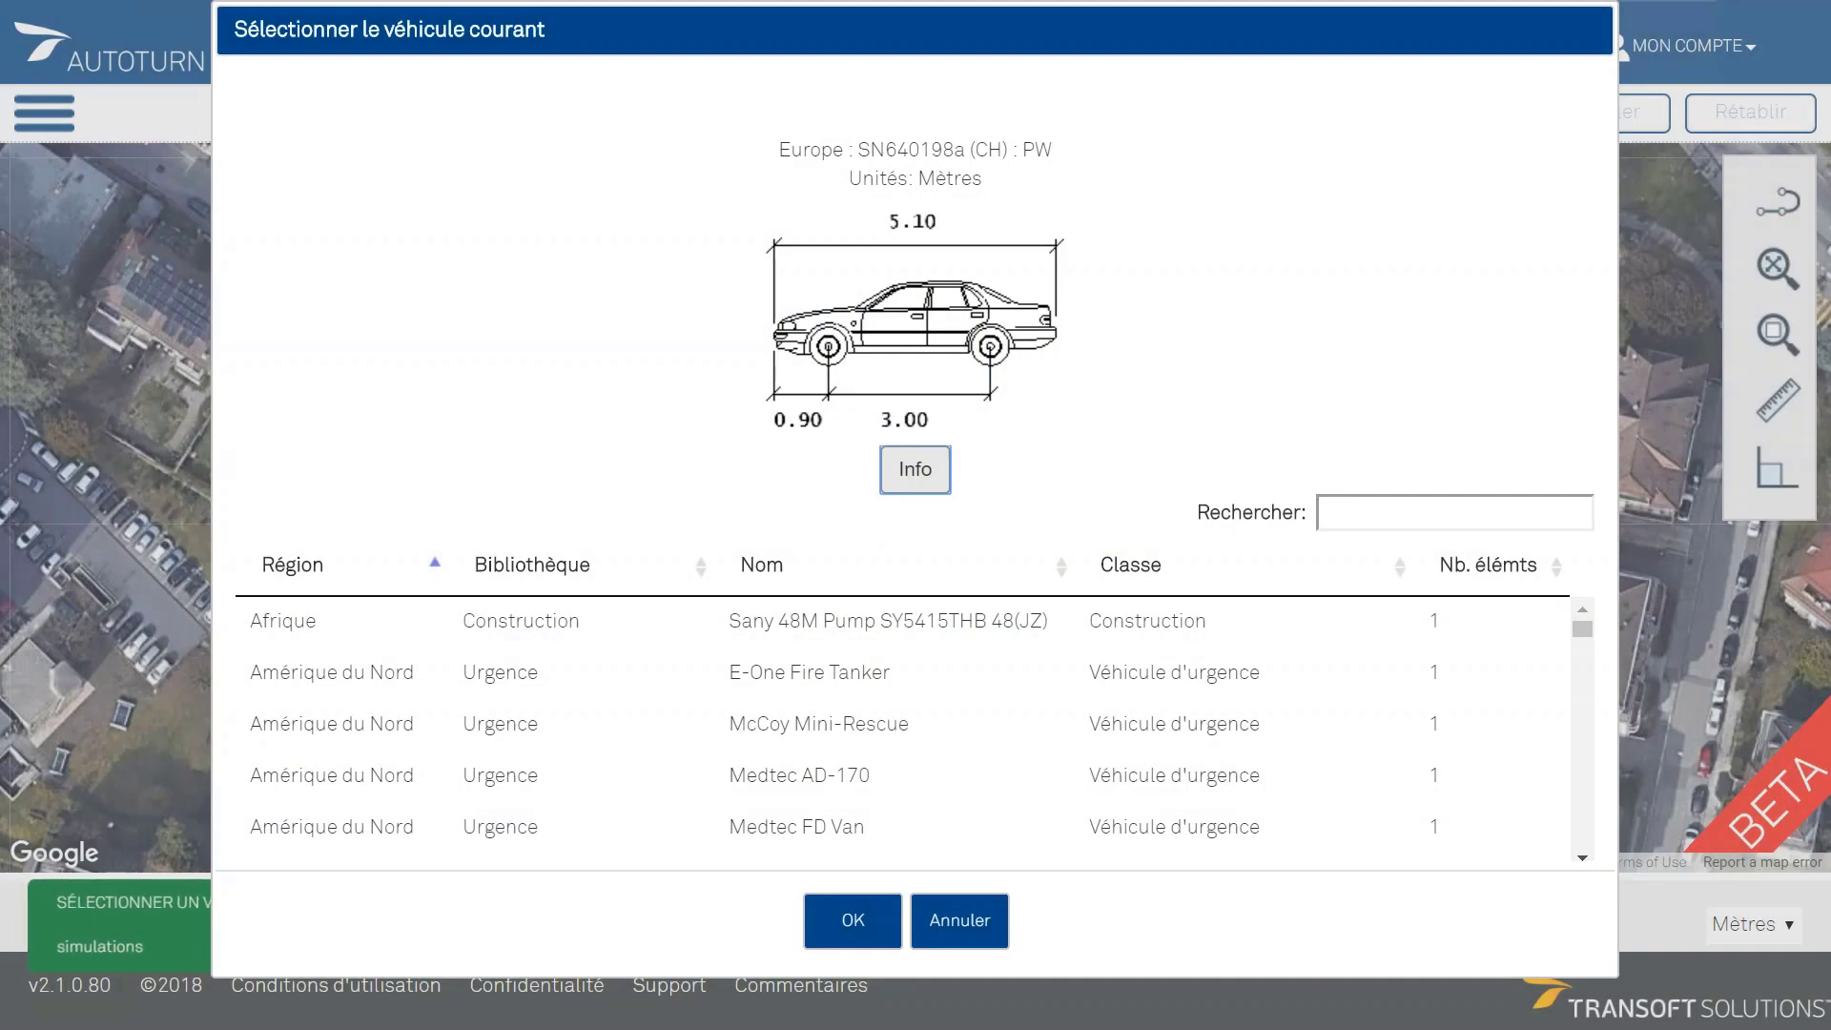
pyautogui.click(1454, 513)
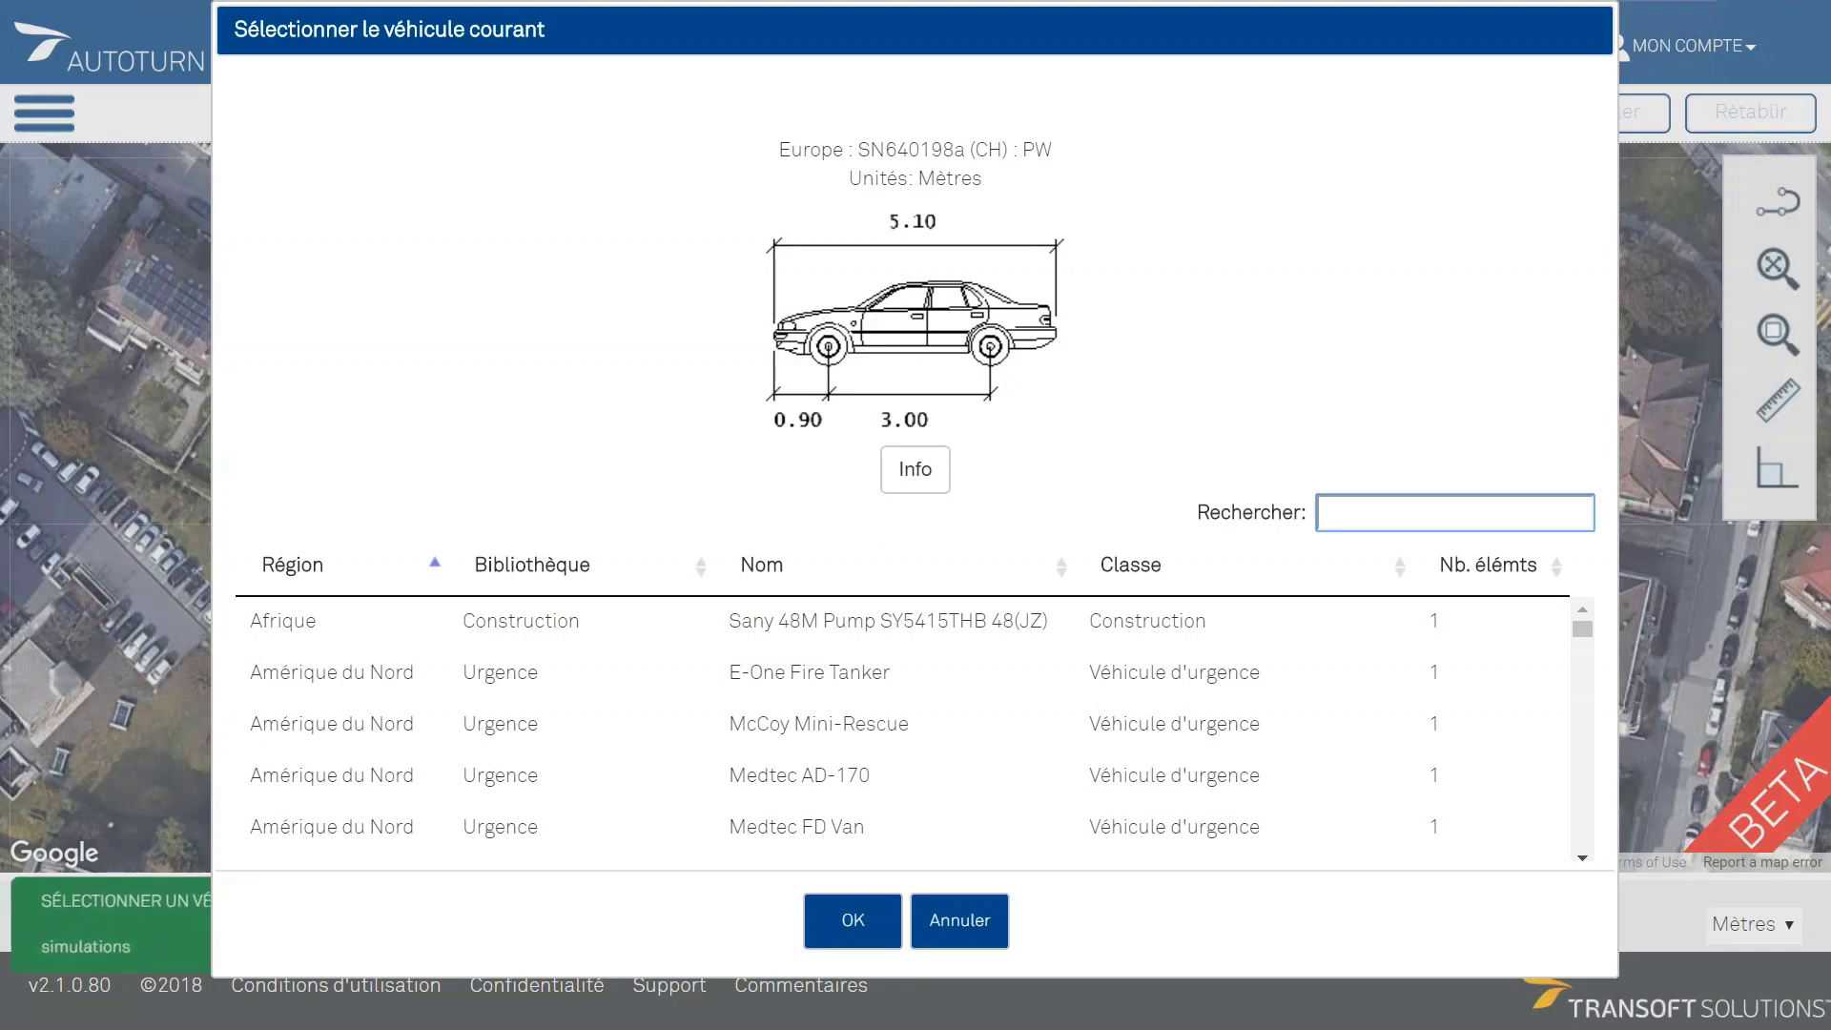
pyautogui.write('DAF')
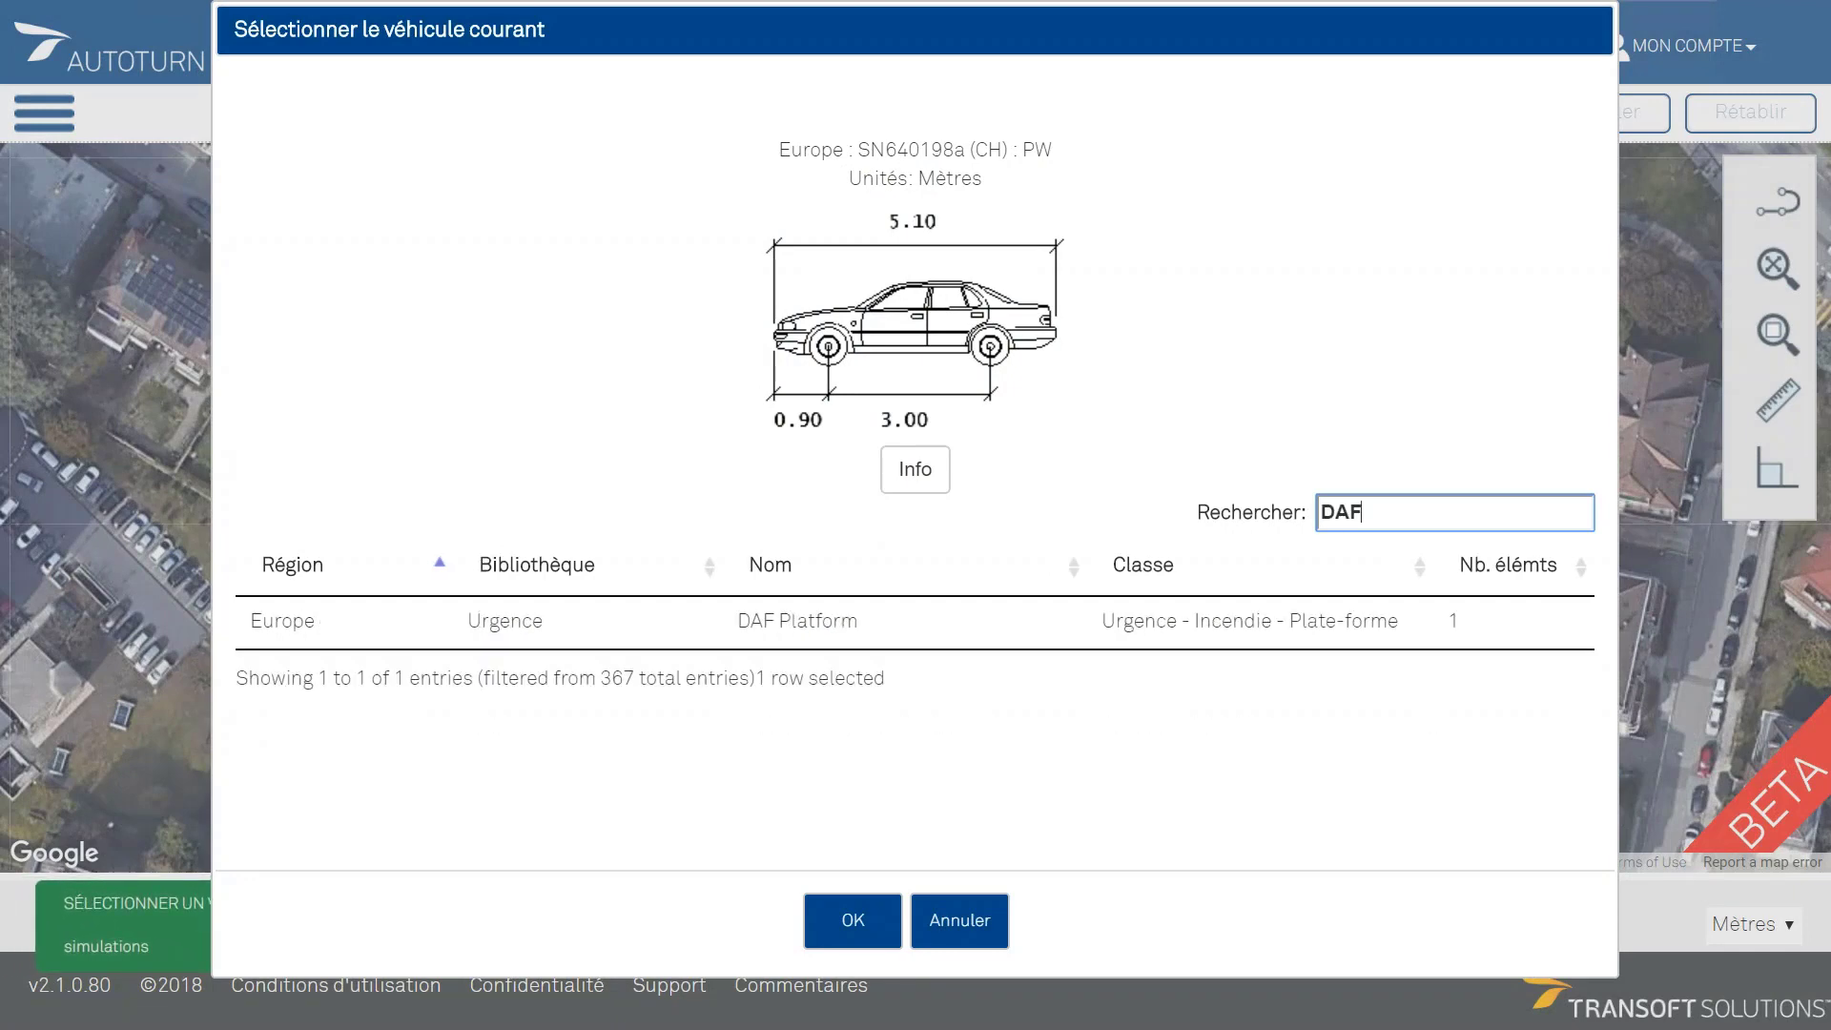
pyautogui.click(797, 622)
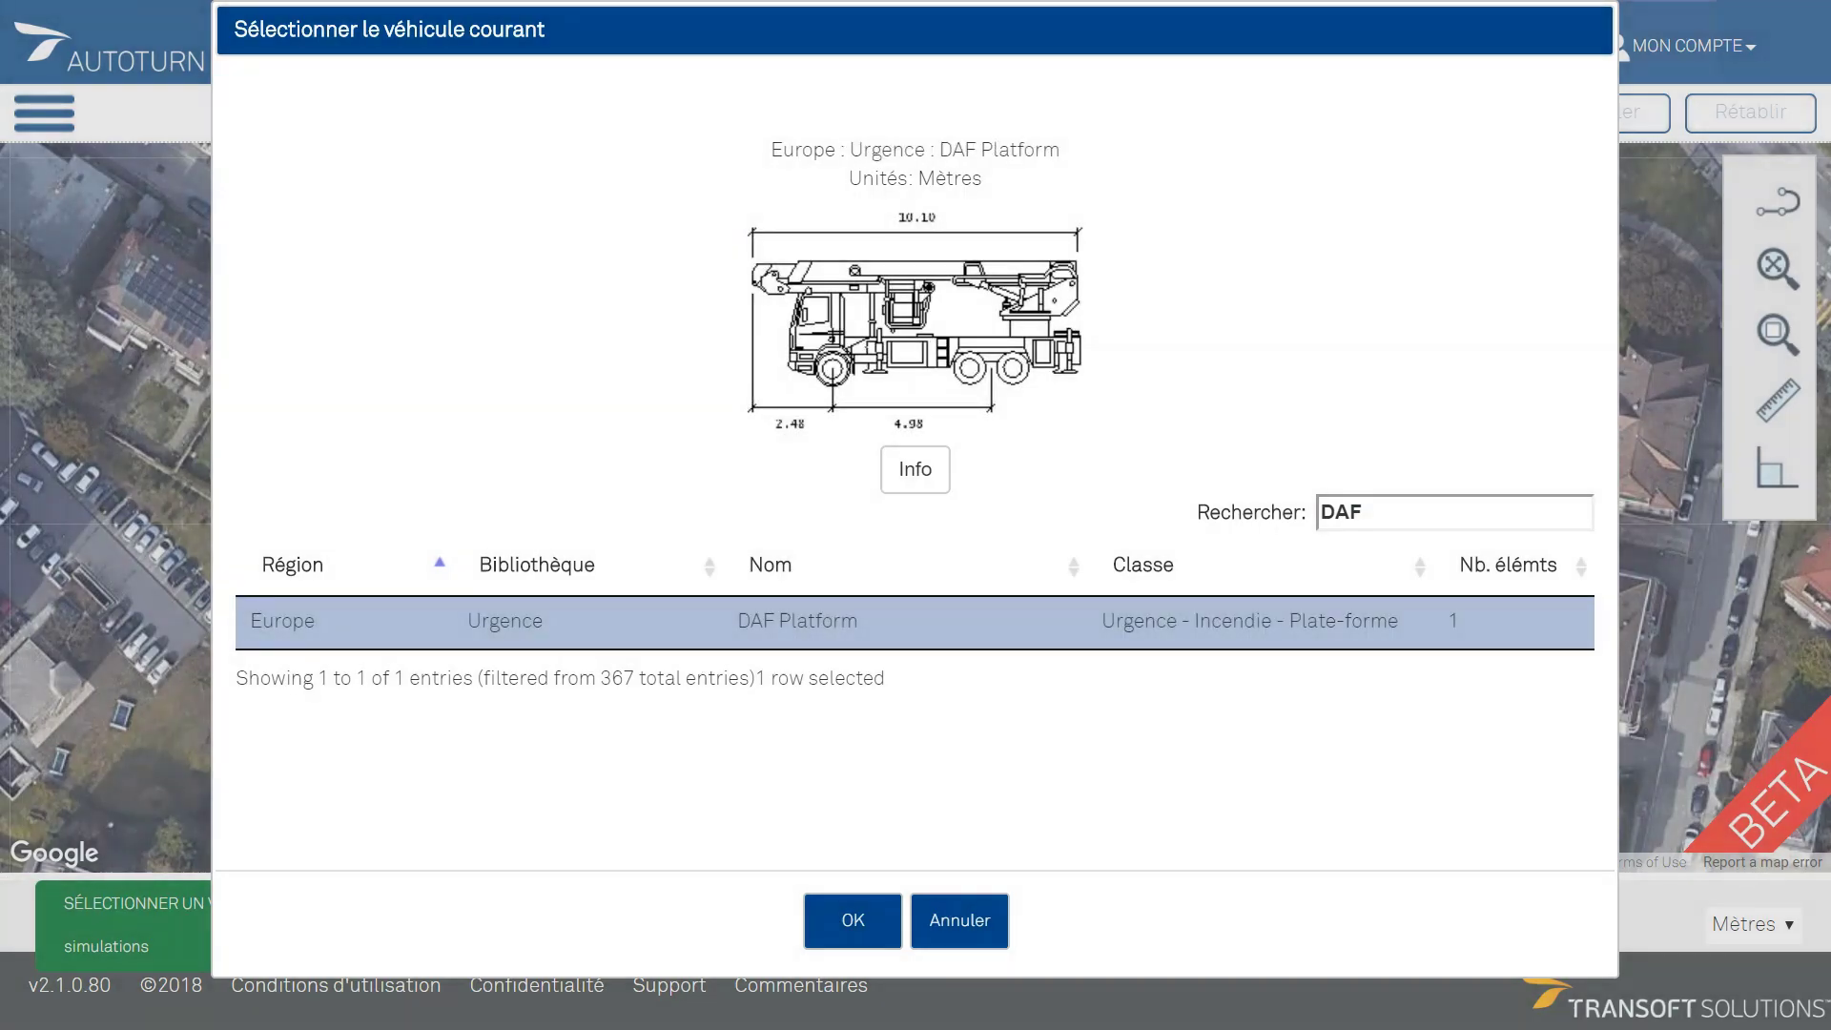
pyautogui.click(852, 920)
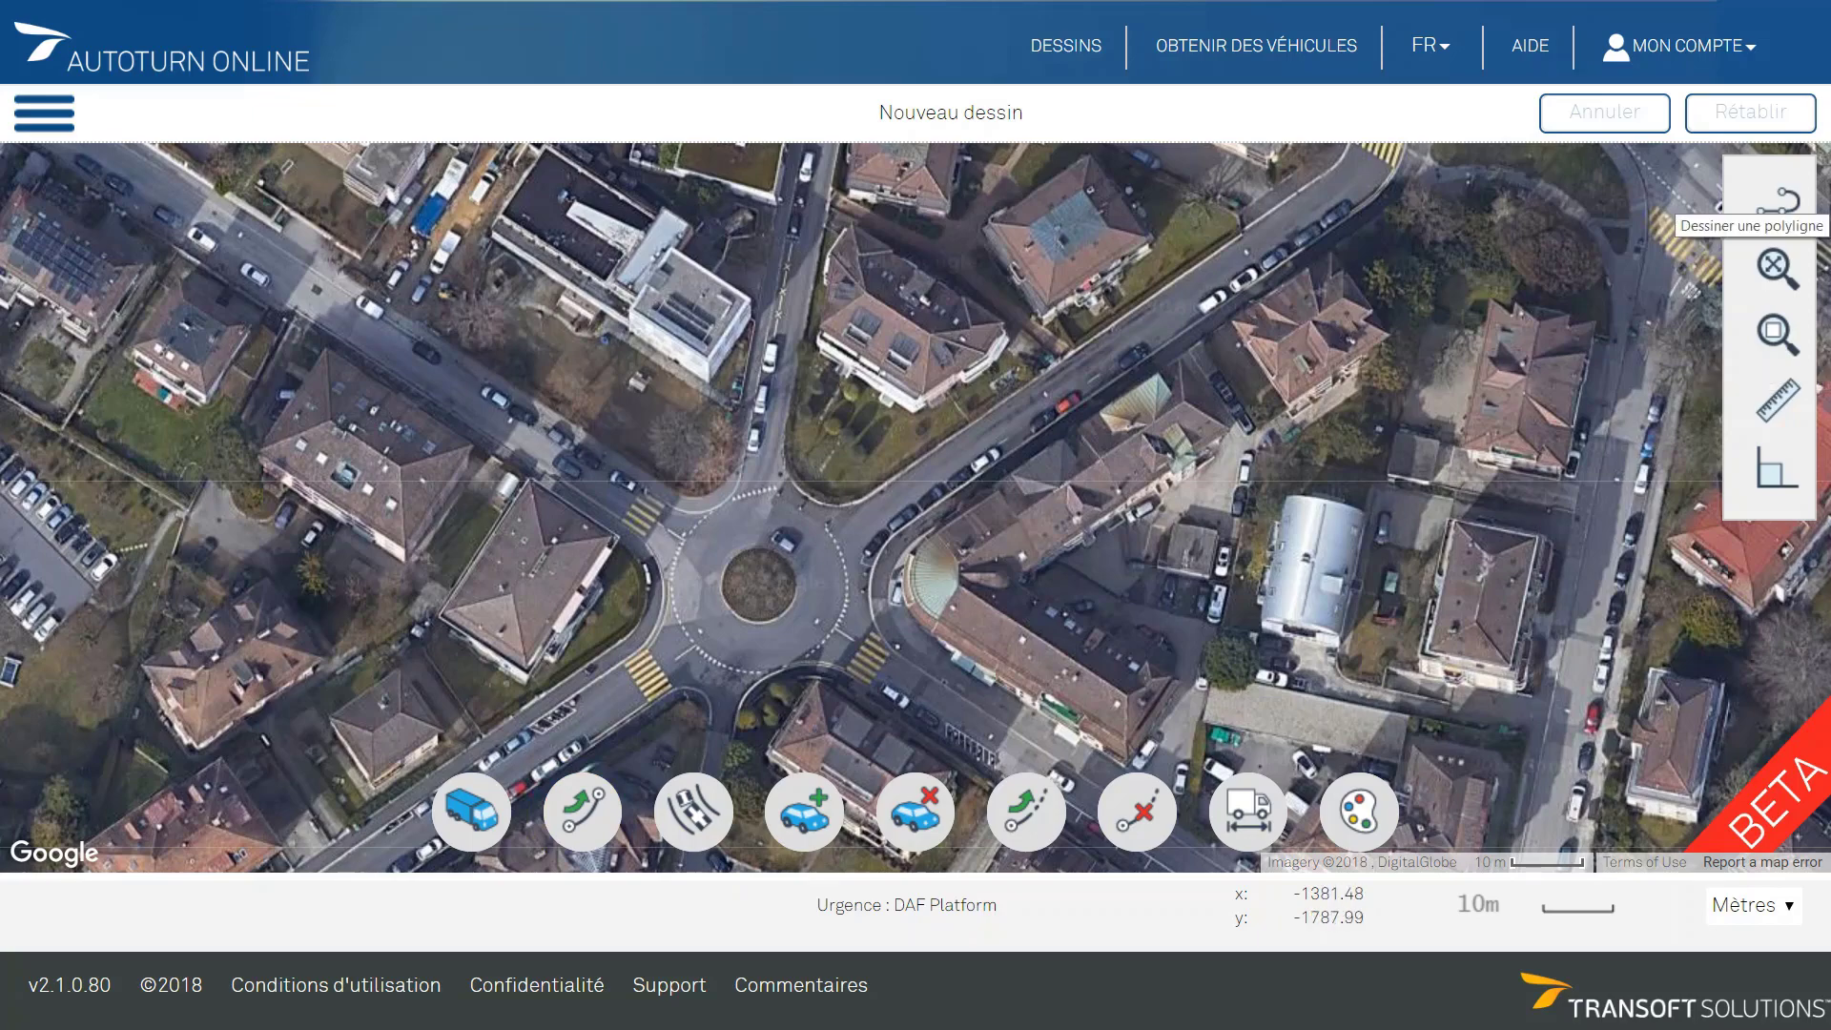
# Draw a line-arc-line polyline from Chemin Eugène-Grasset around the roundabout's near edge and up Avenue du Servan
pyautogui.click(1777, 200)
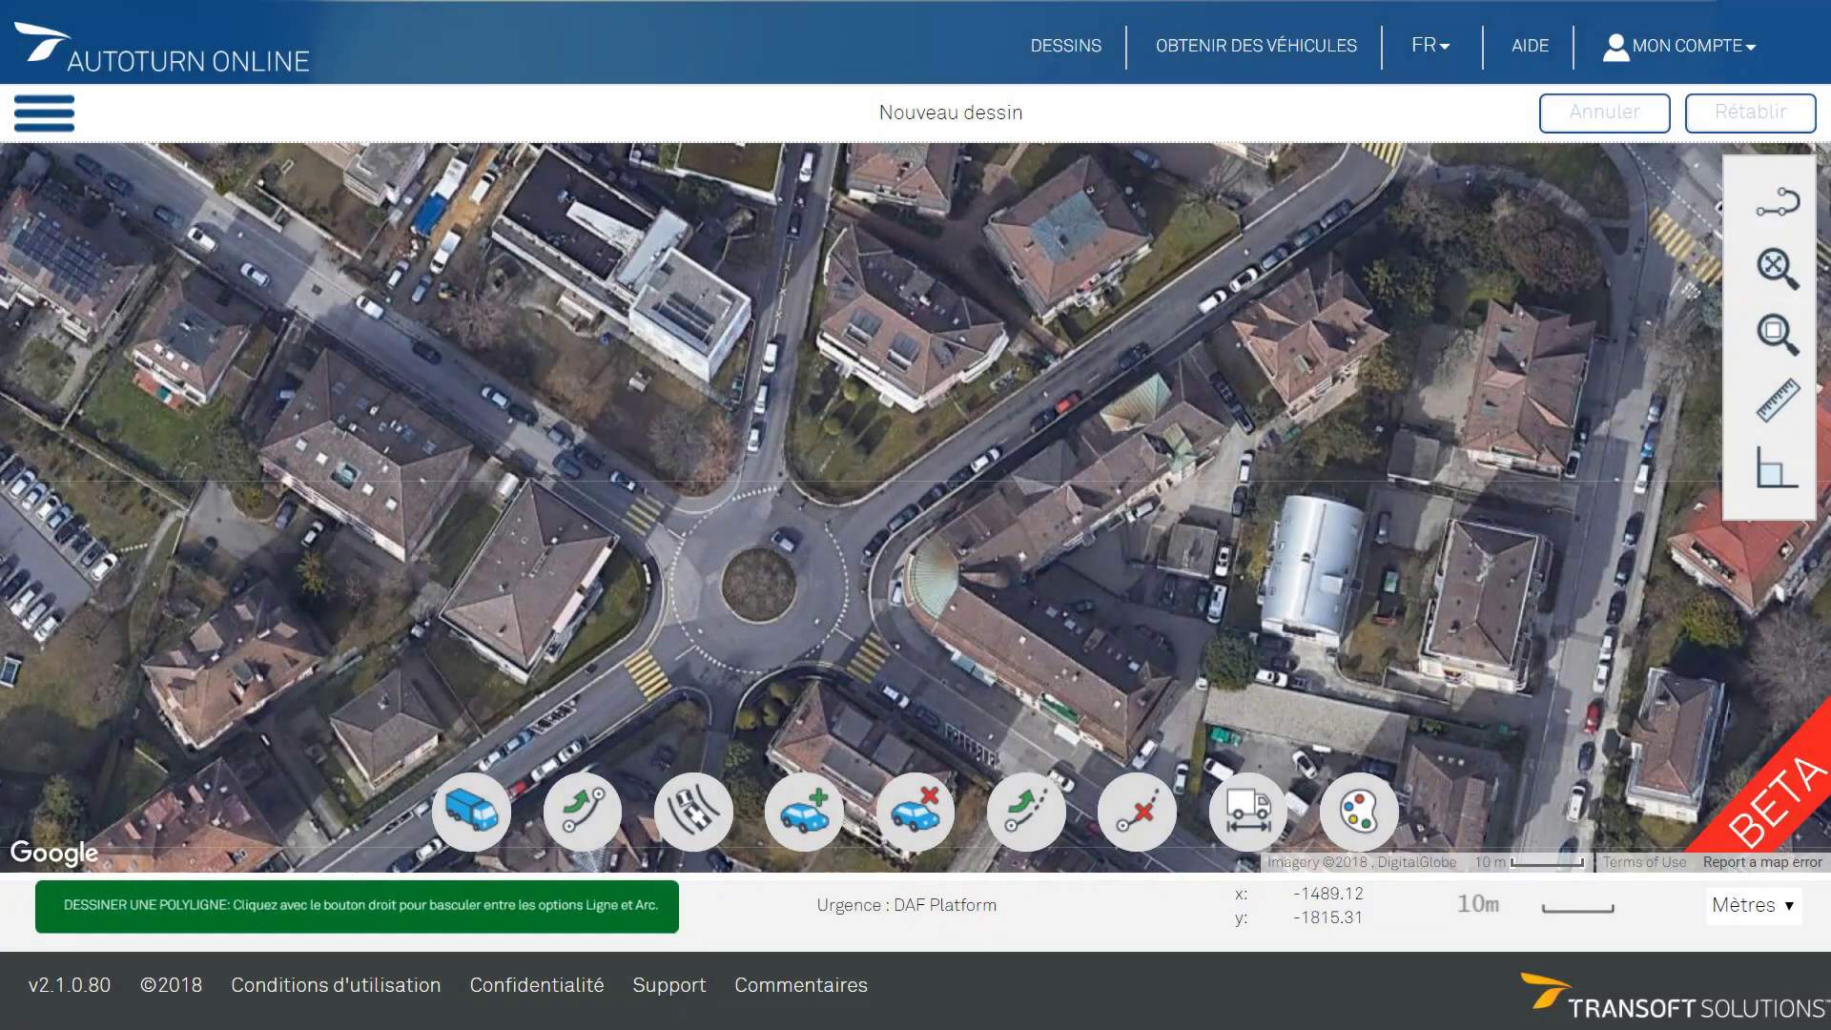
pyautogui.scroll(1, 781, 458)
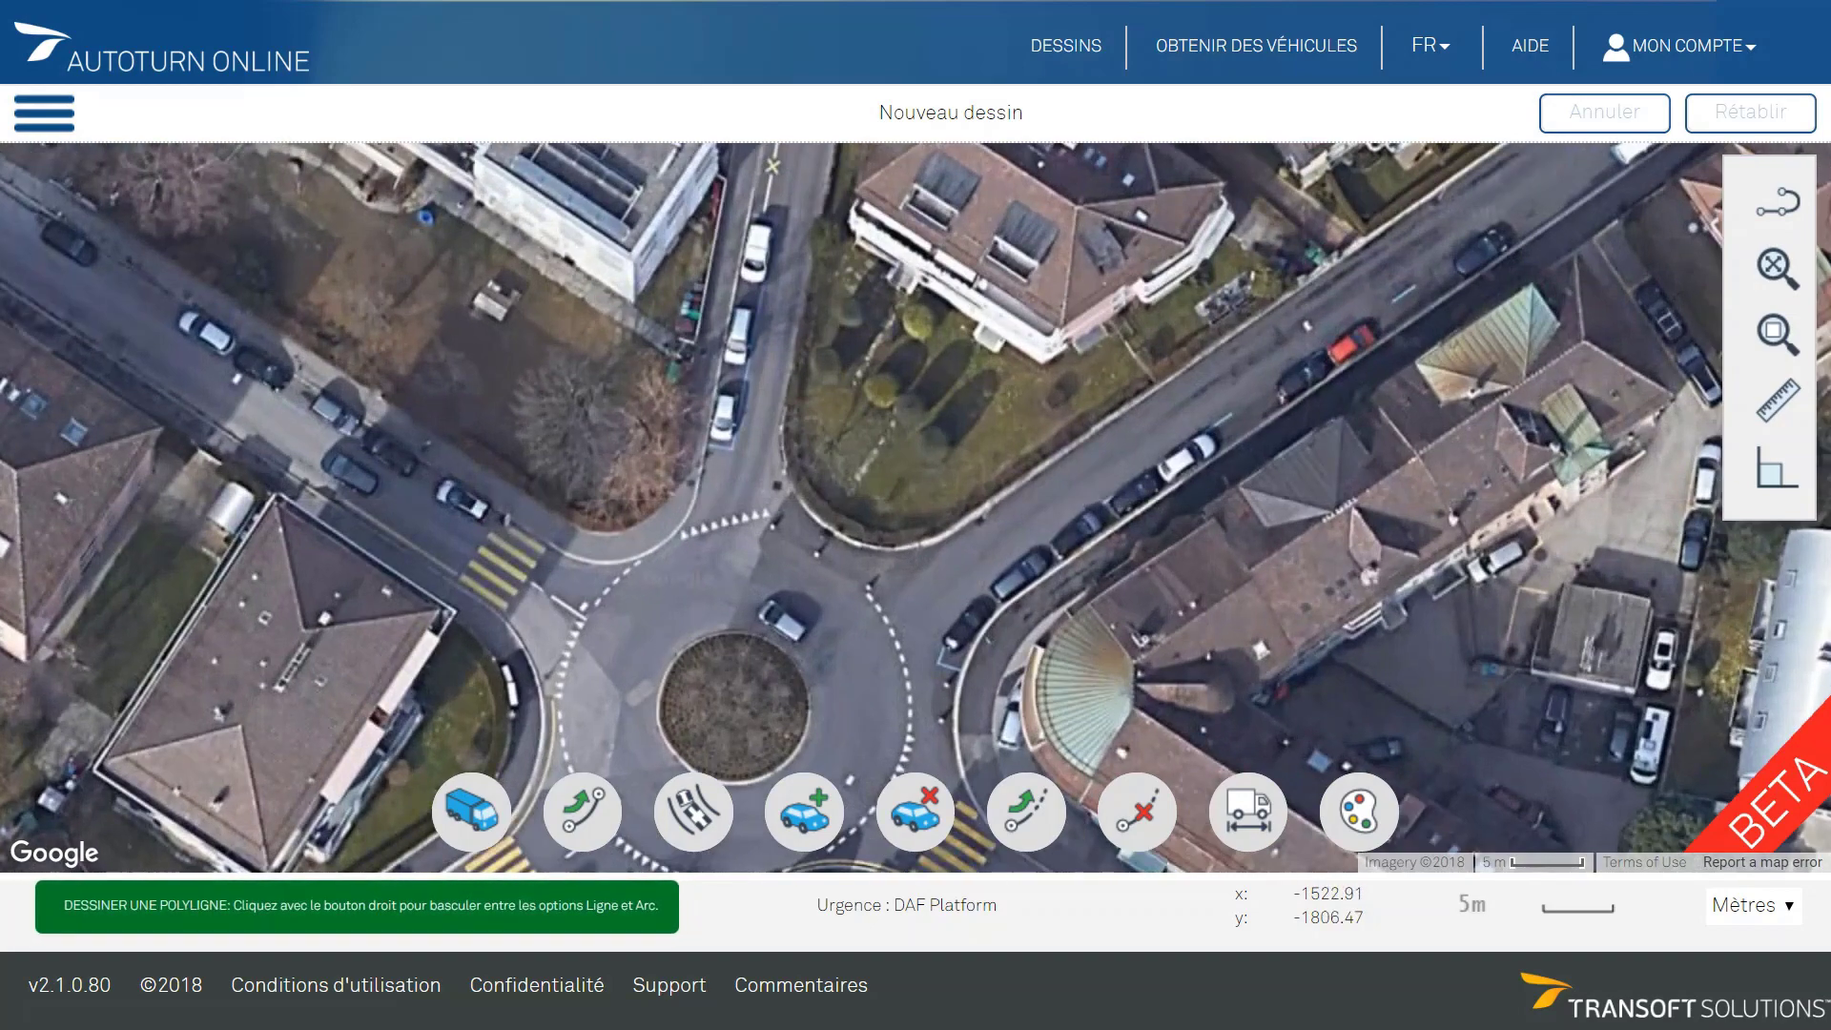
pyautogui.click(796, 184)
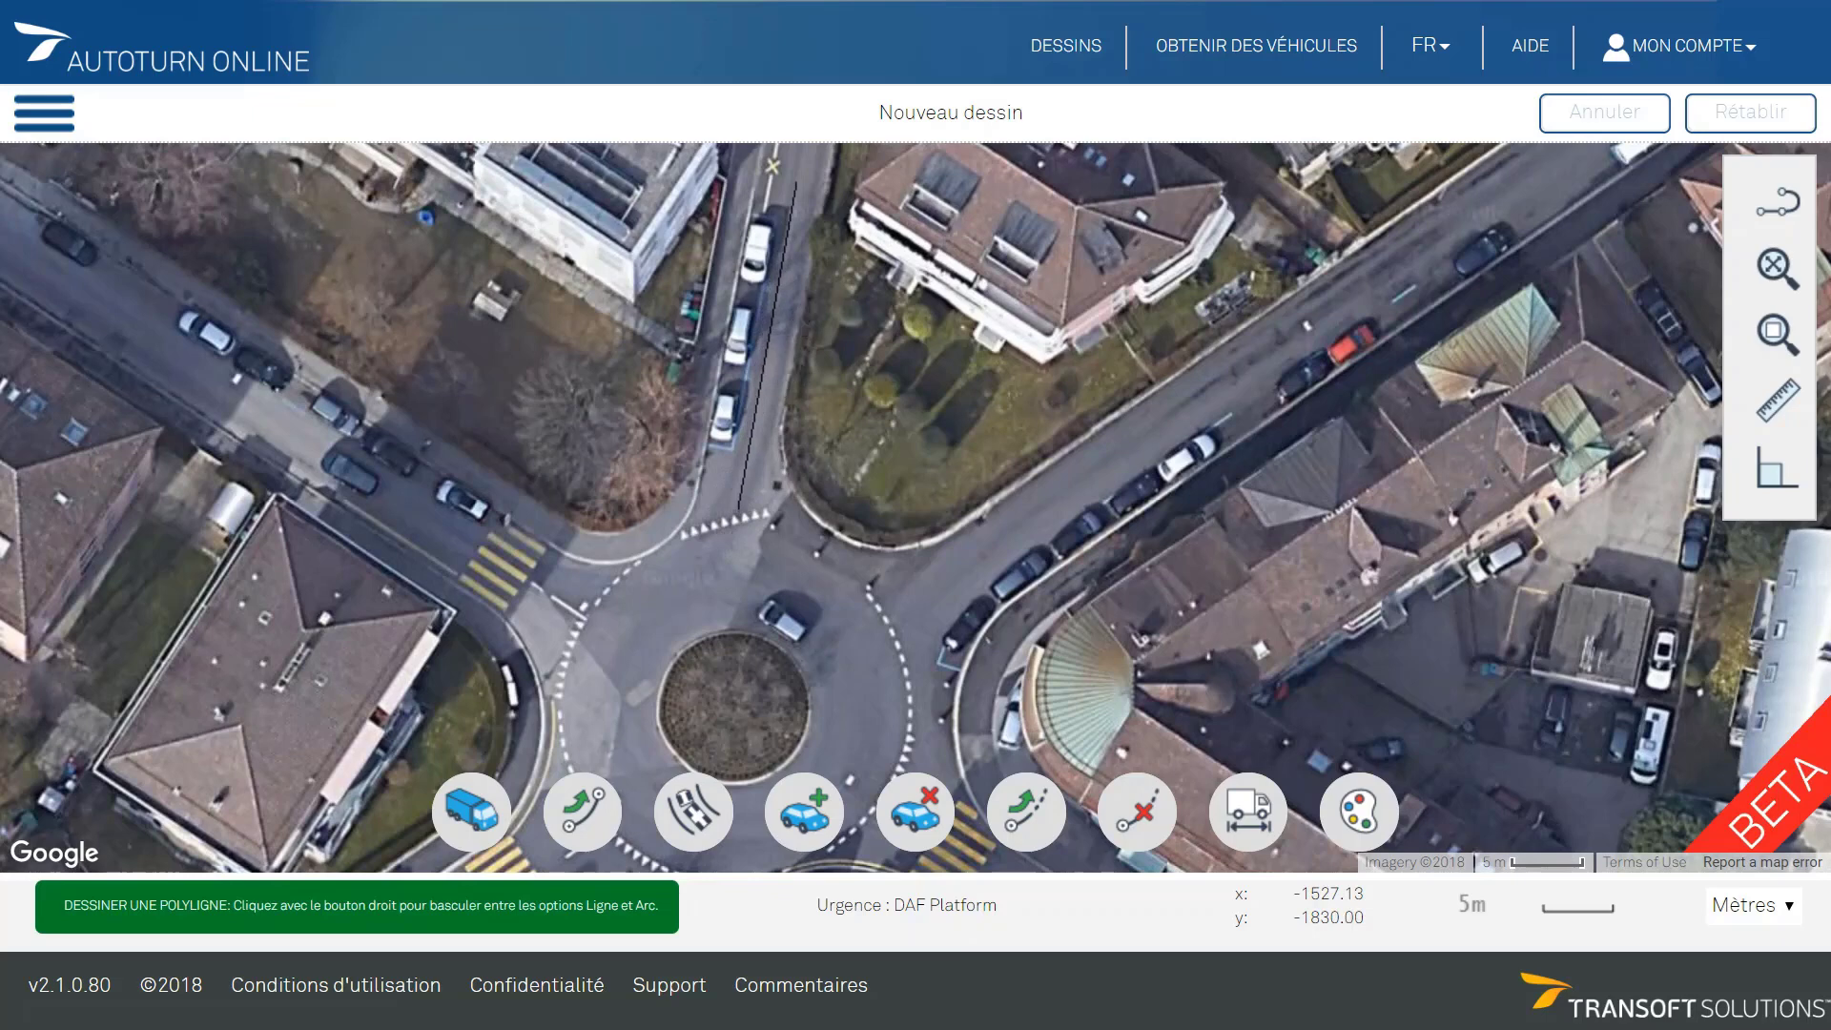
pyautogui.rightClick(732, 541)
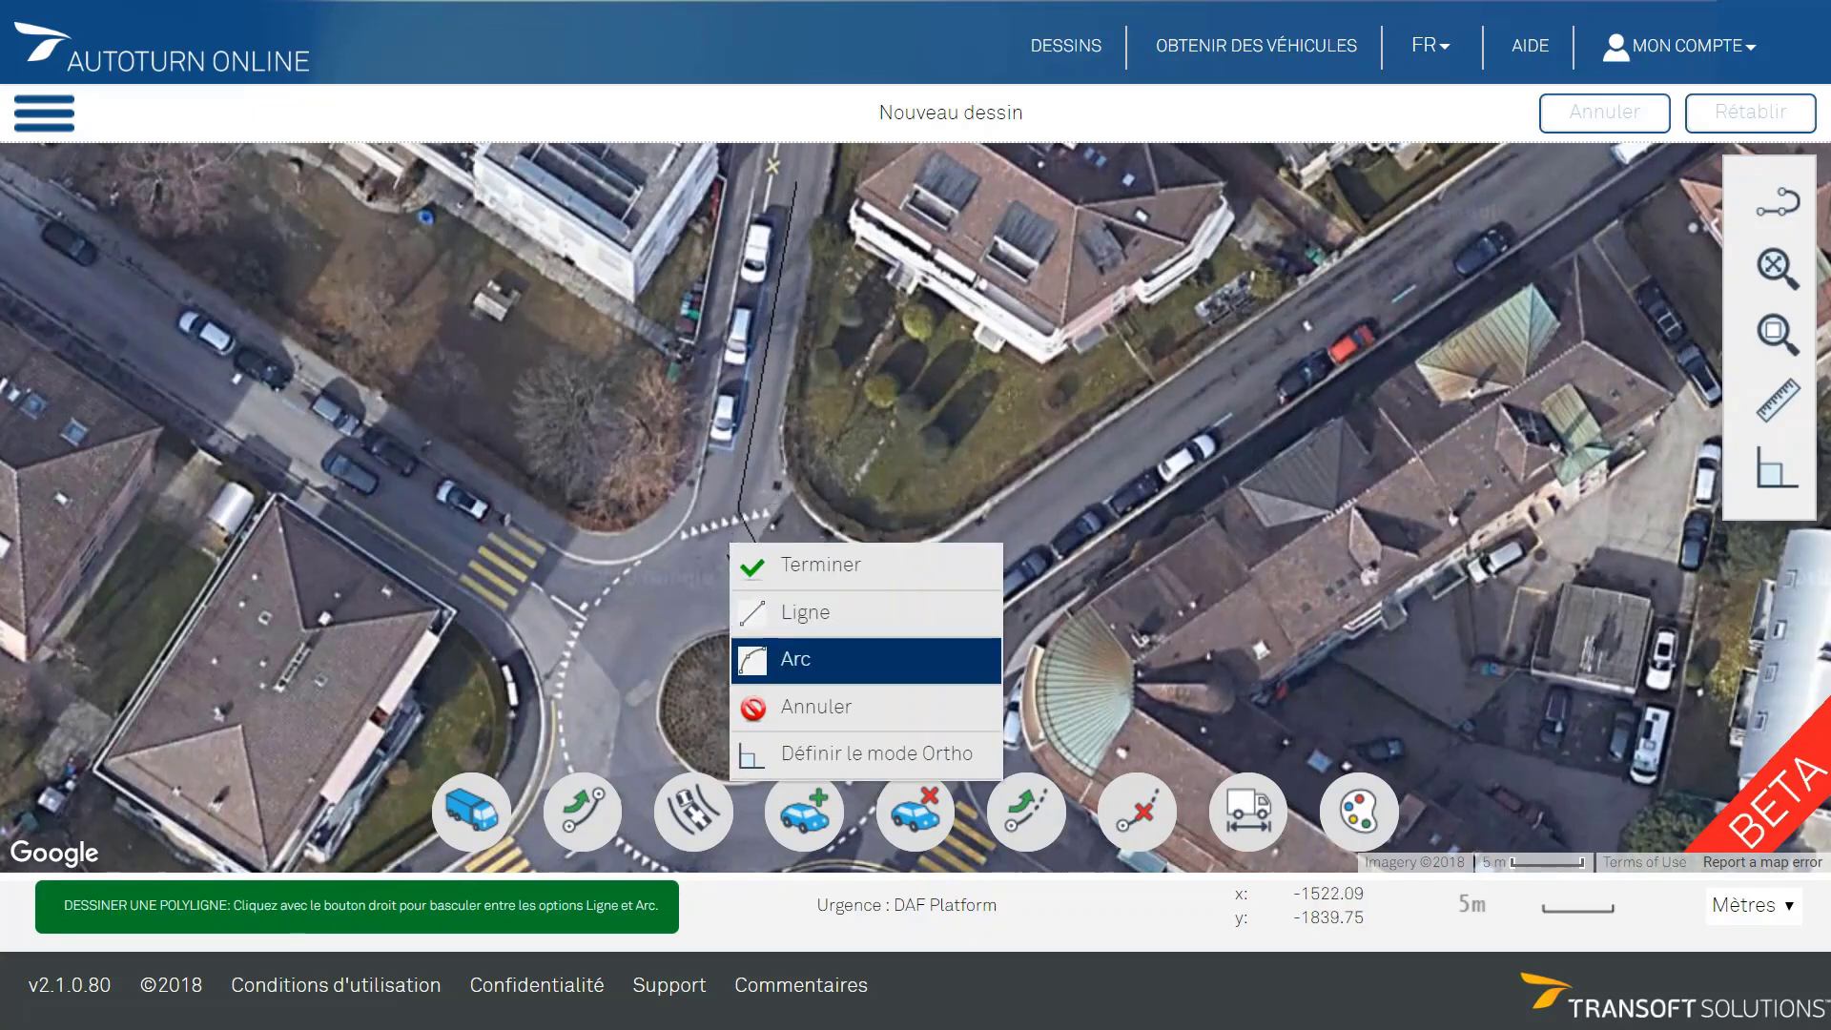
pyautogui.click(797, 658)
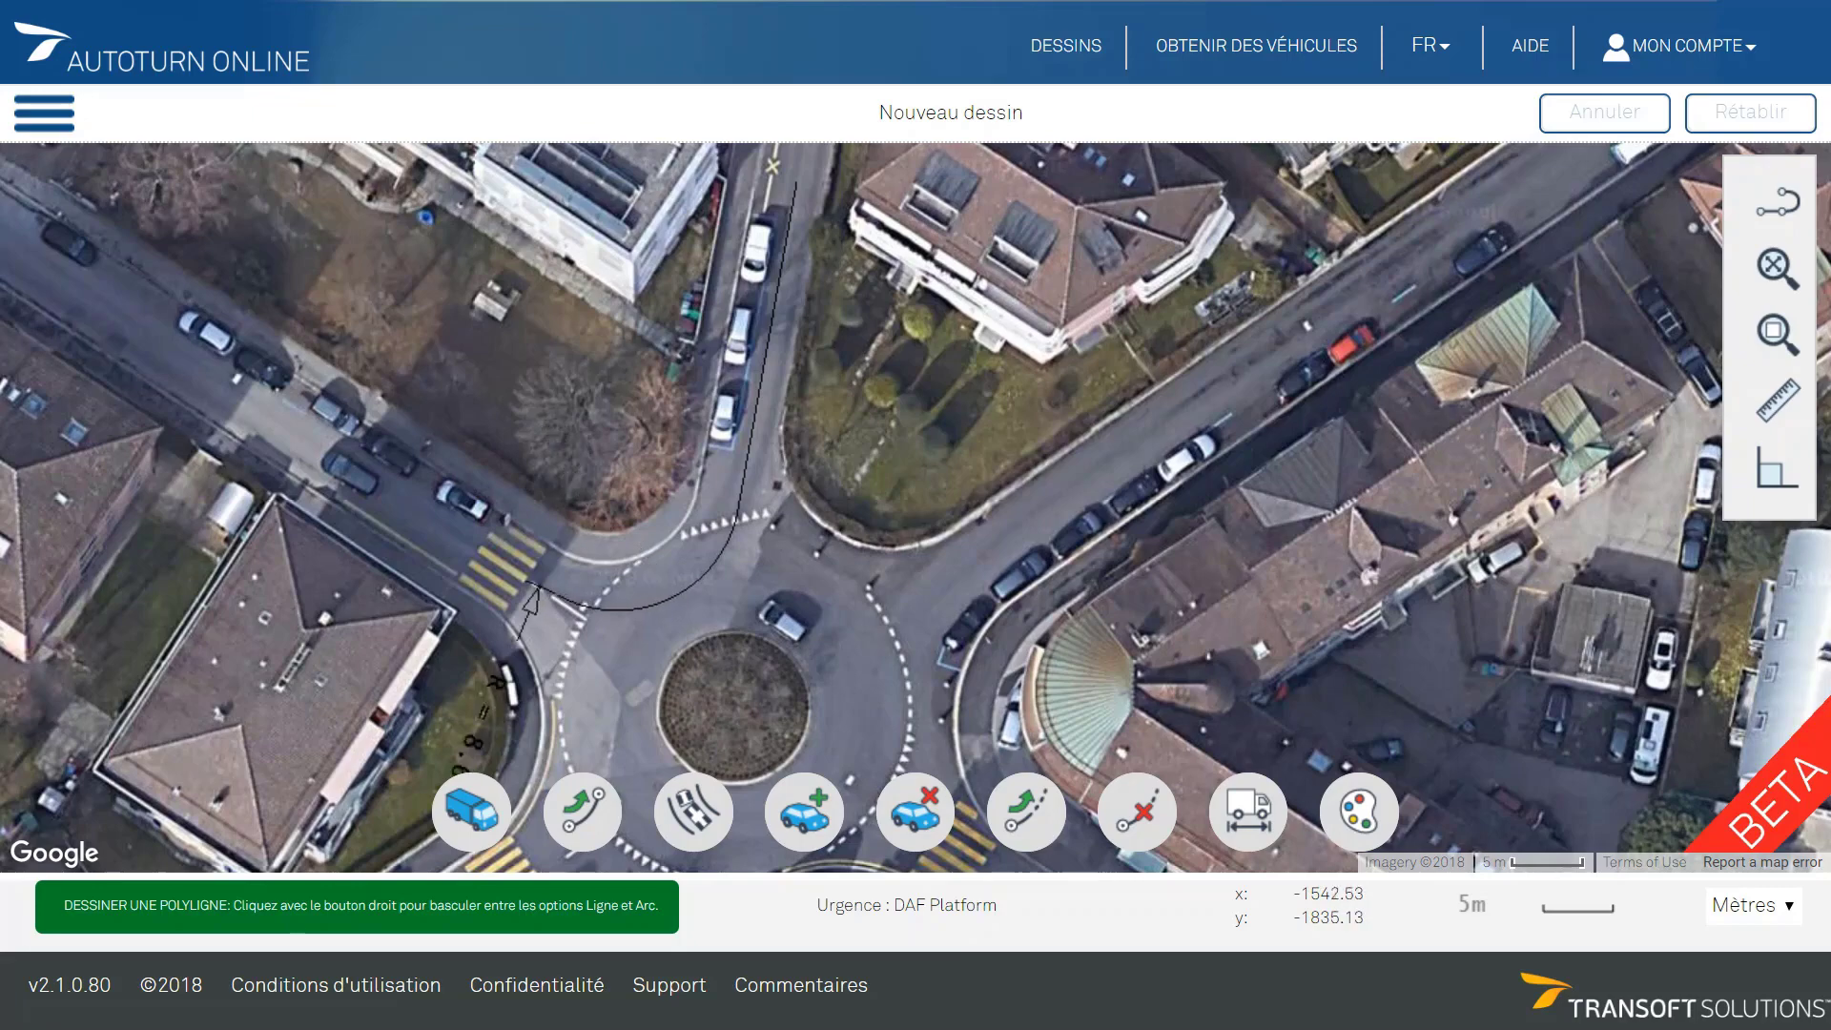
pyautogui.rightClick(506, 564)
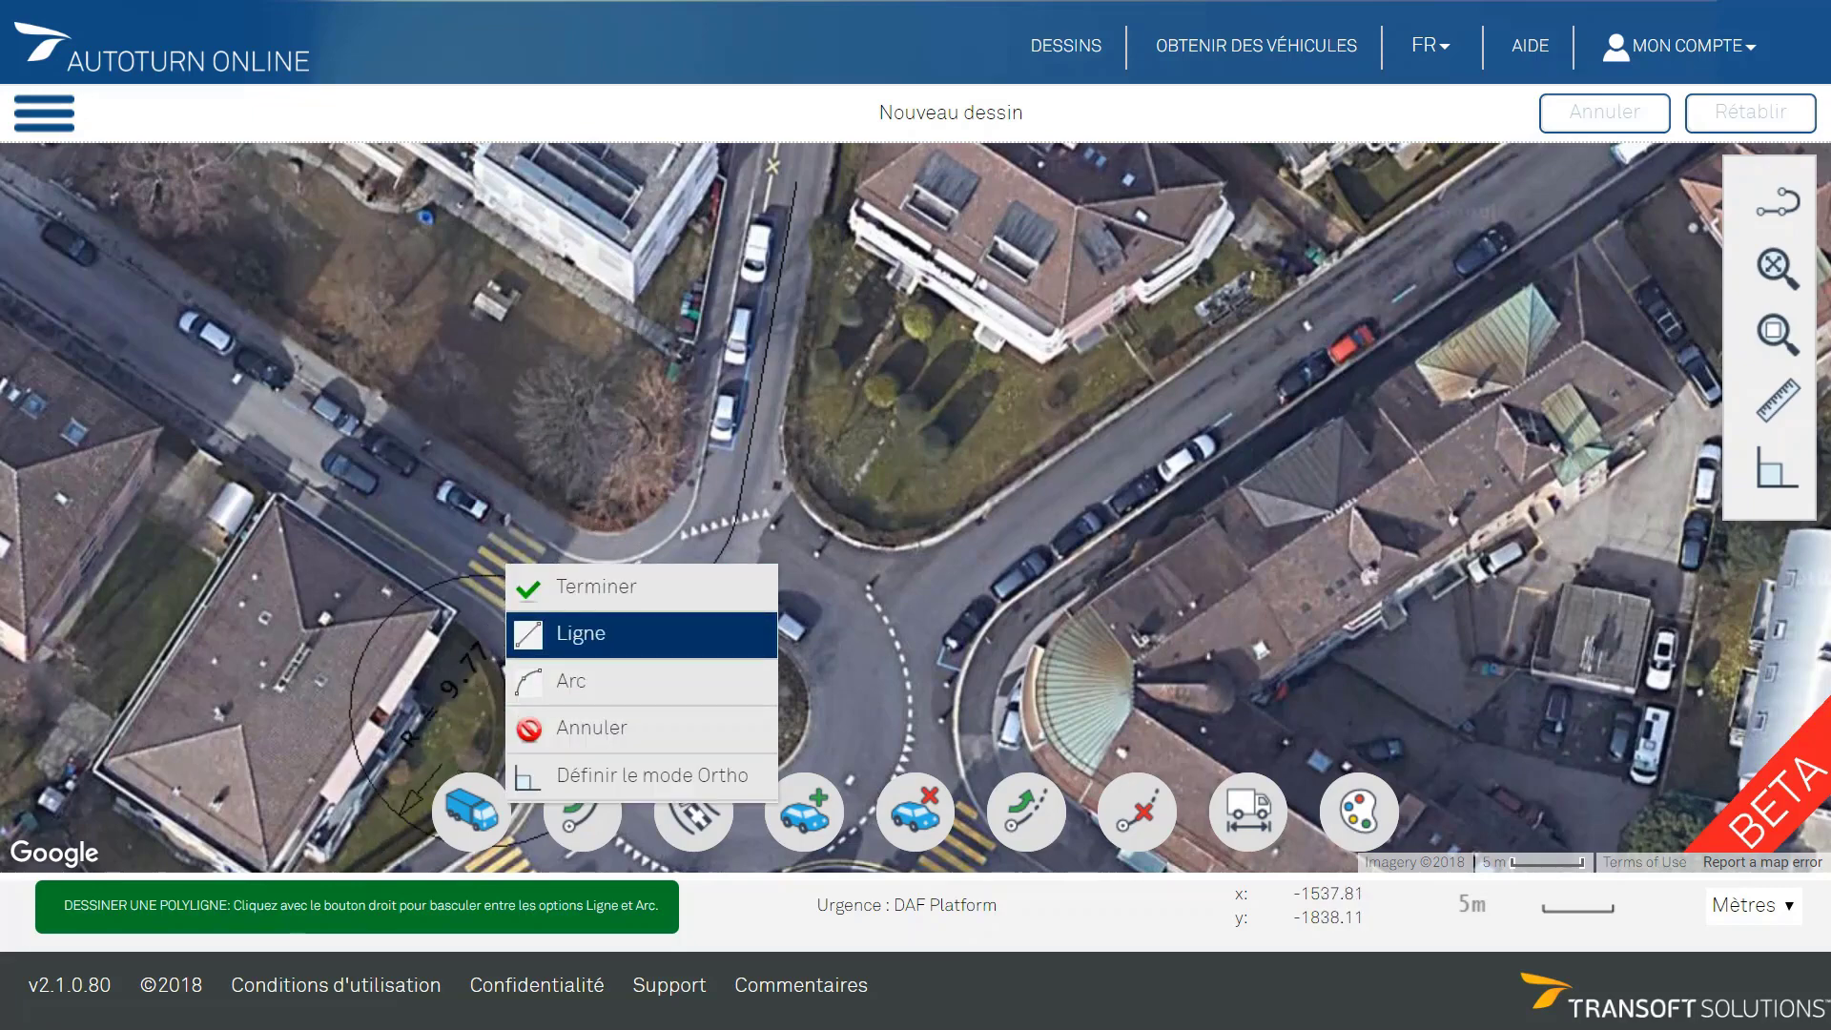
pyautogui.click(572, 633)
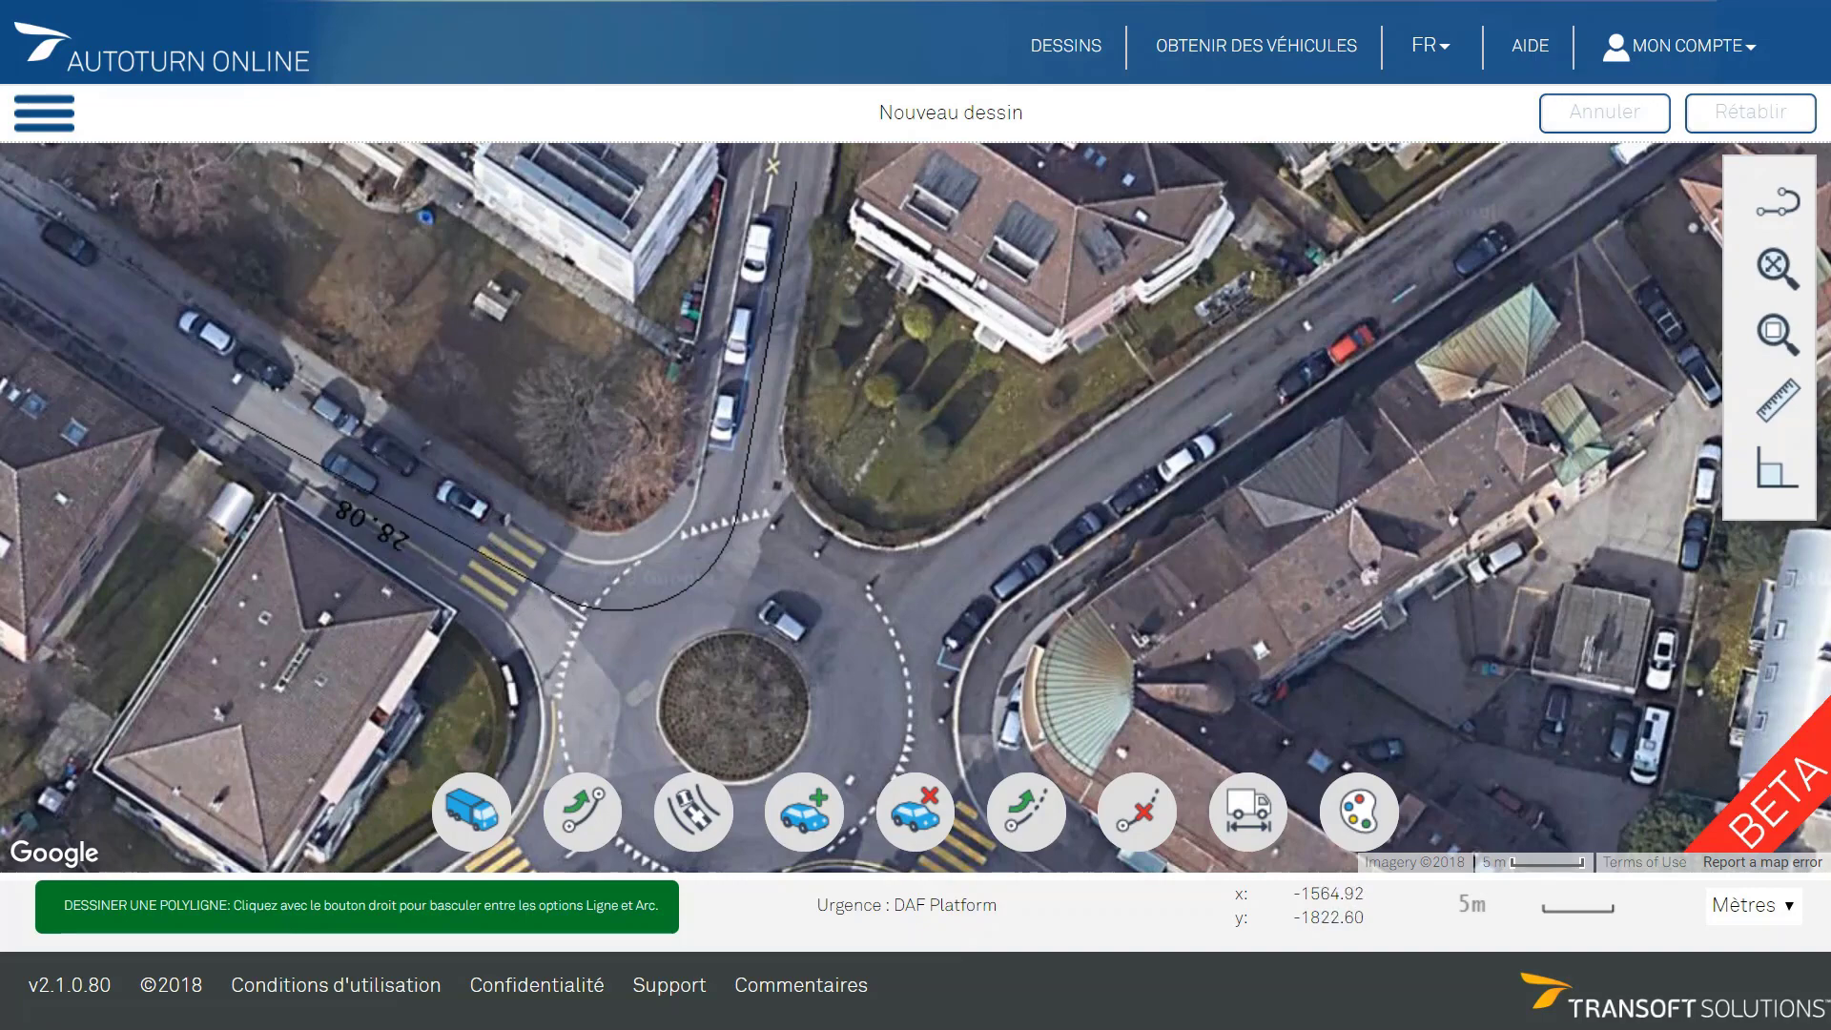
pyautogui.click(180, 350)
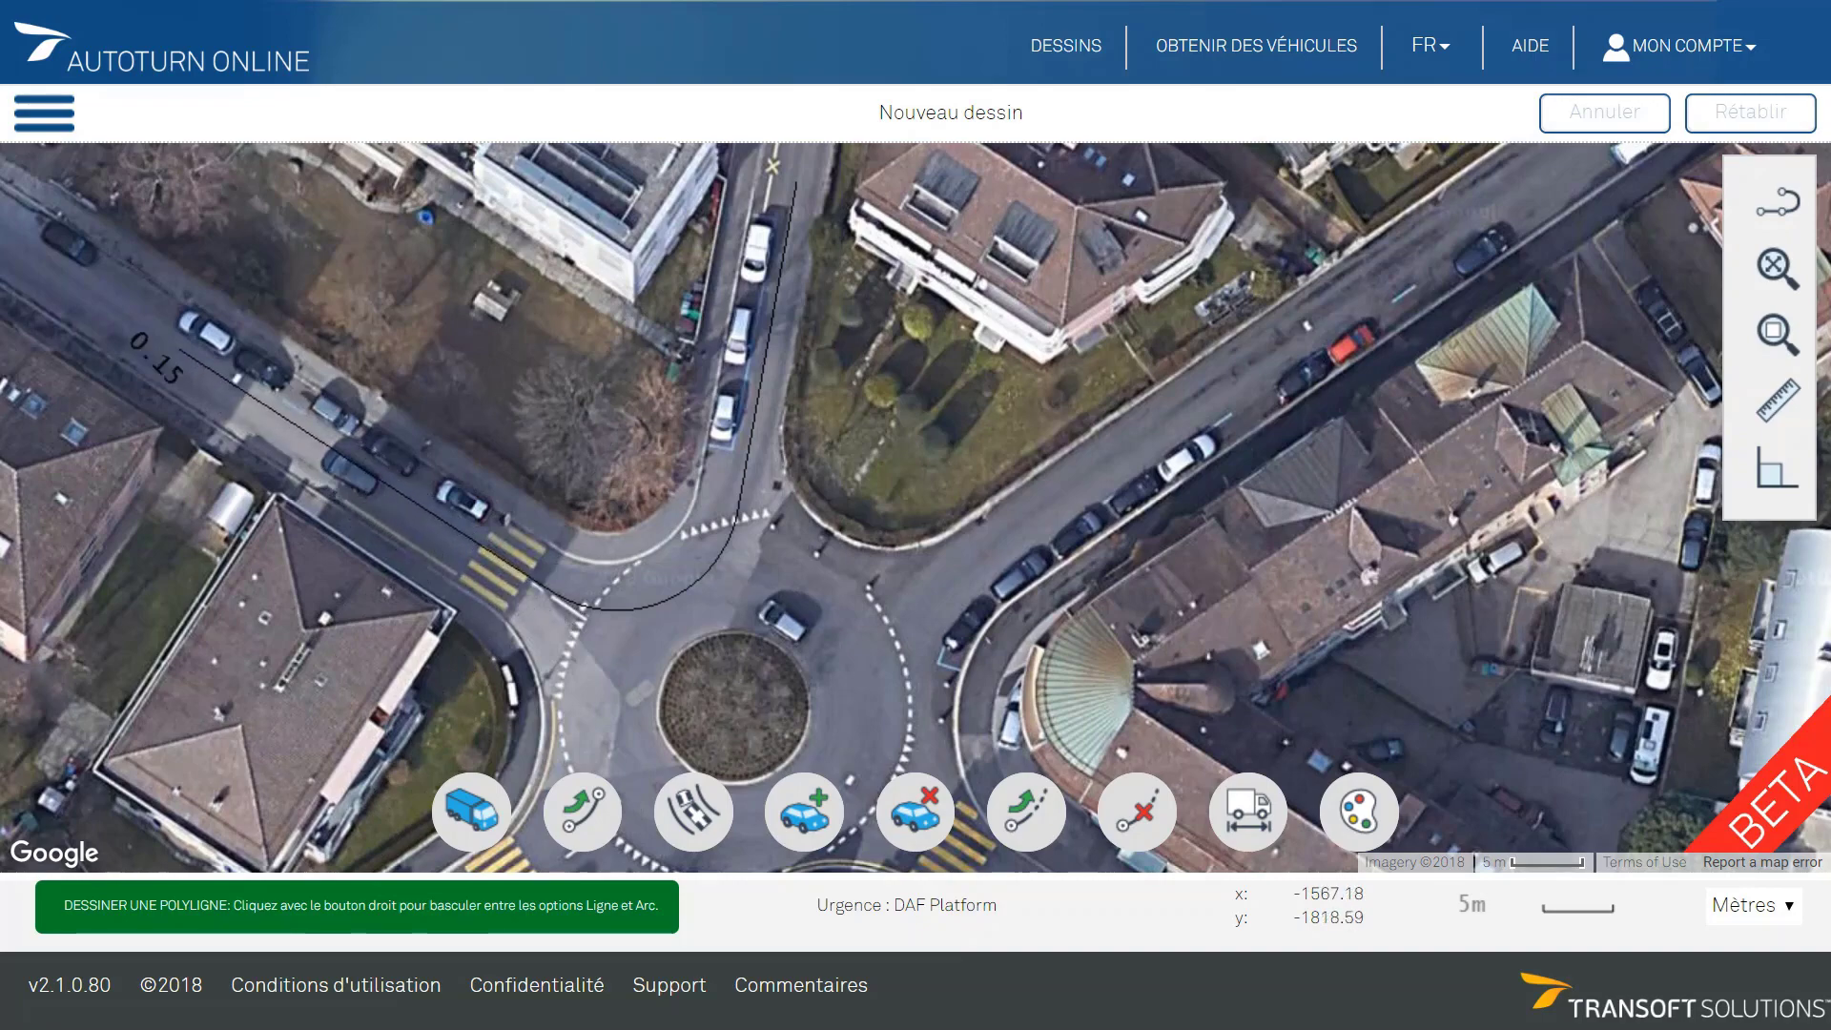
pyautogui.rightClick(208, 362)
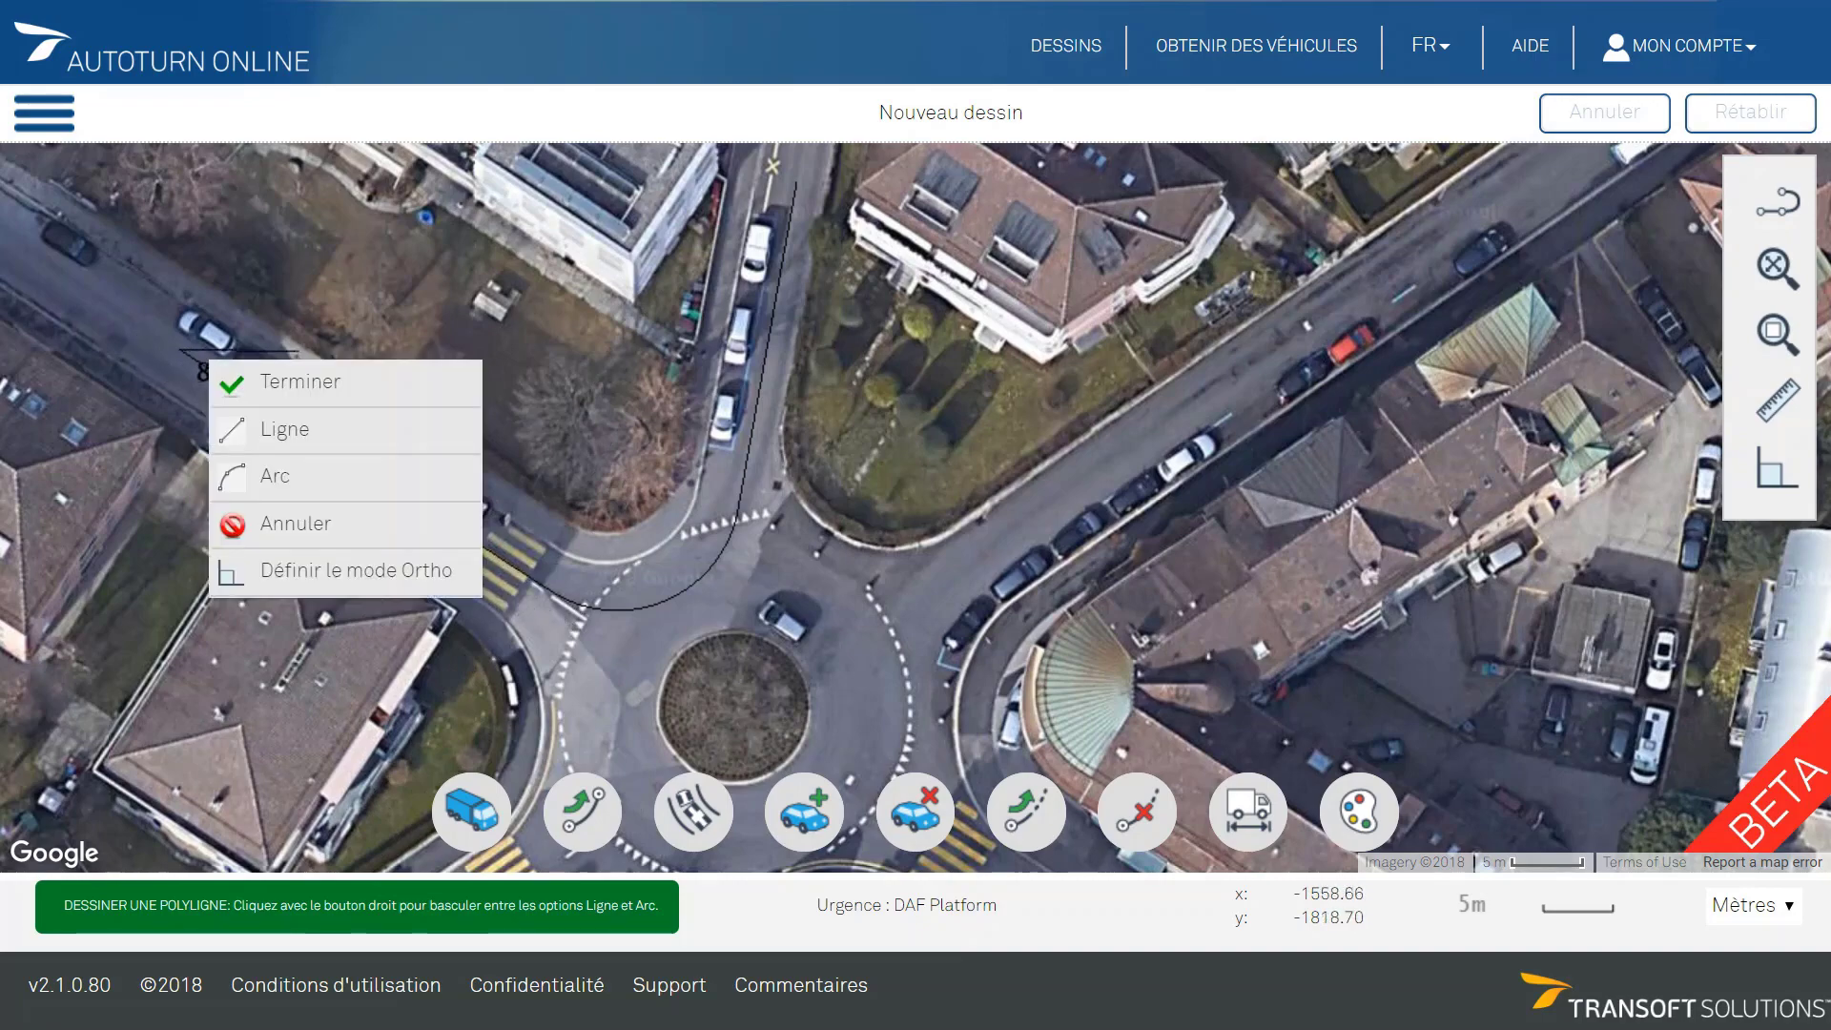
pyautogui.click(286, 381)
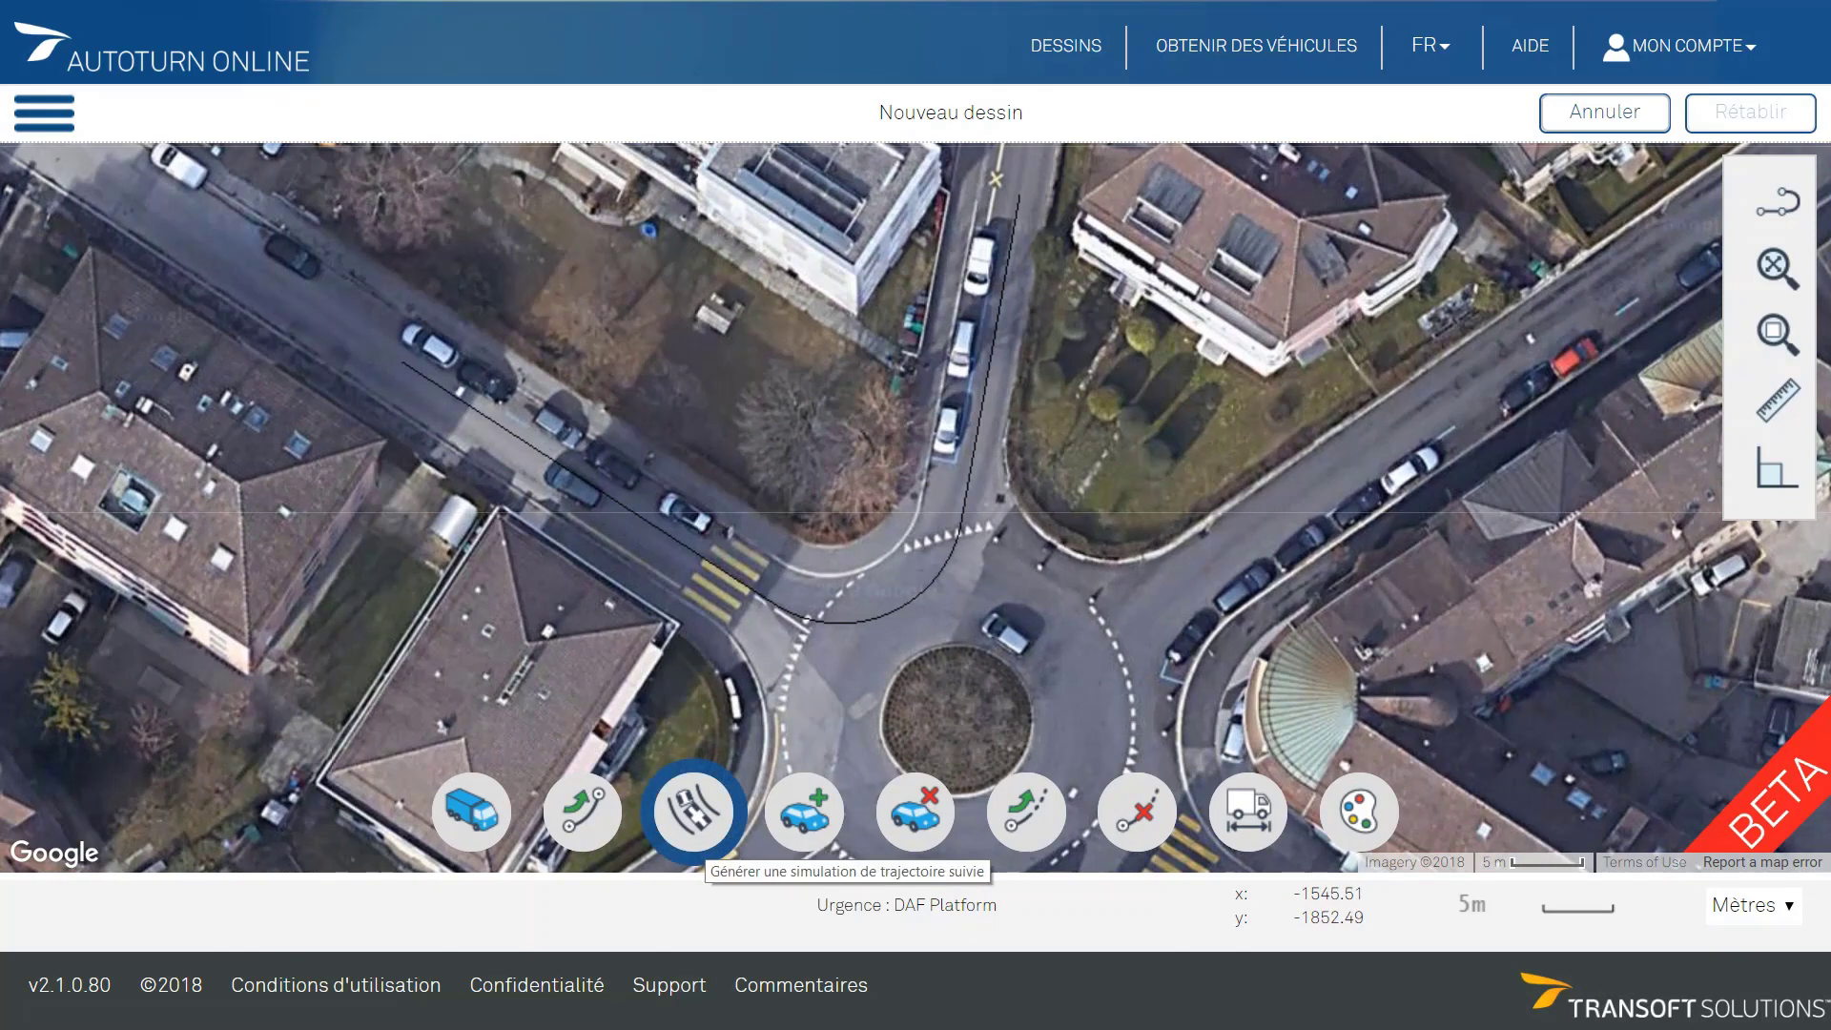
# Generate a guided path simulation of the DAF Platform along the polyline and review its swept path at the roundabout
pyautogui.click(693, 811)
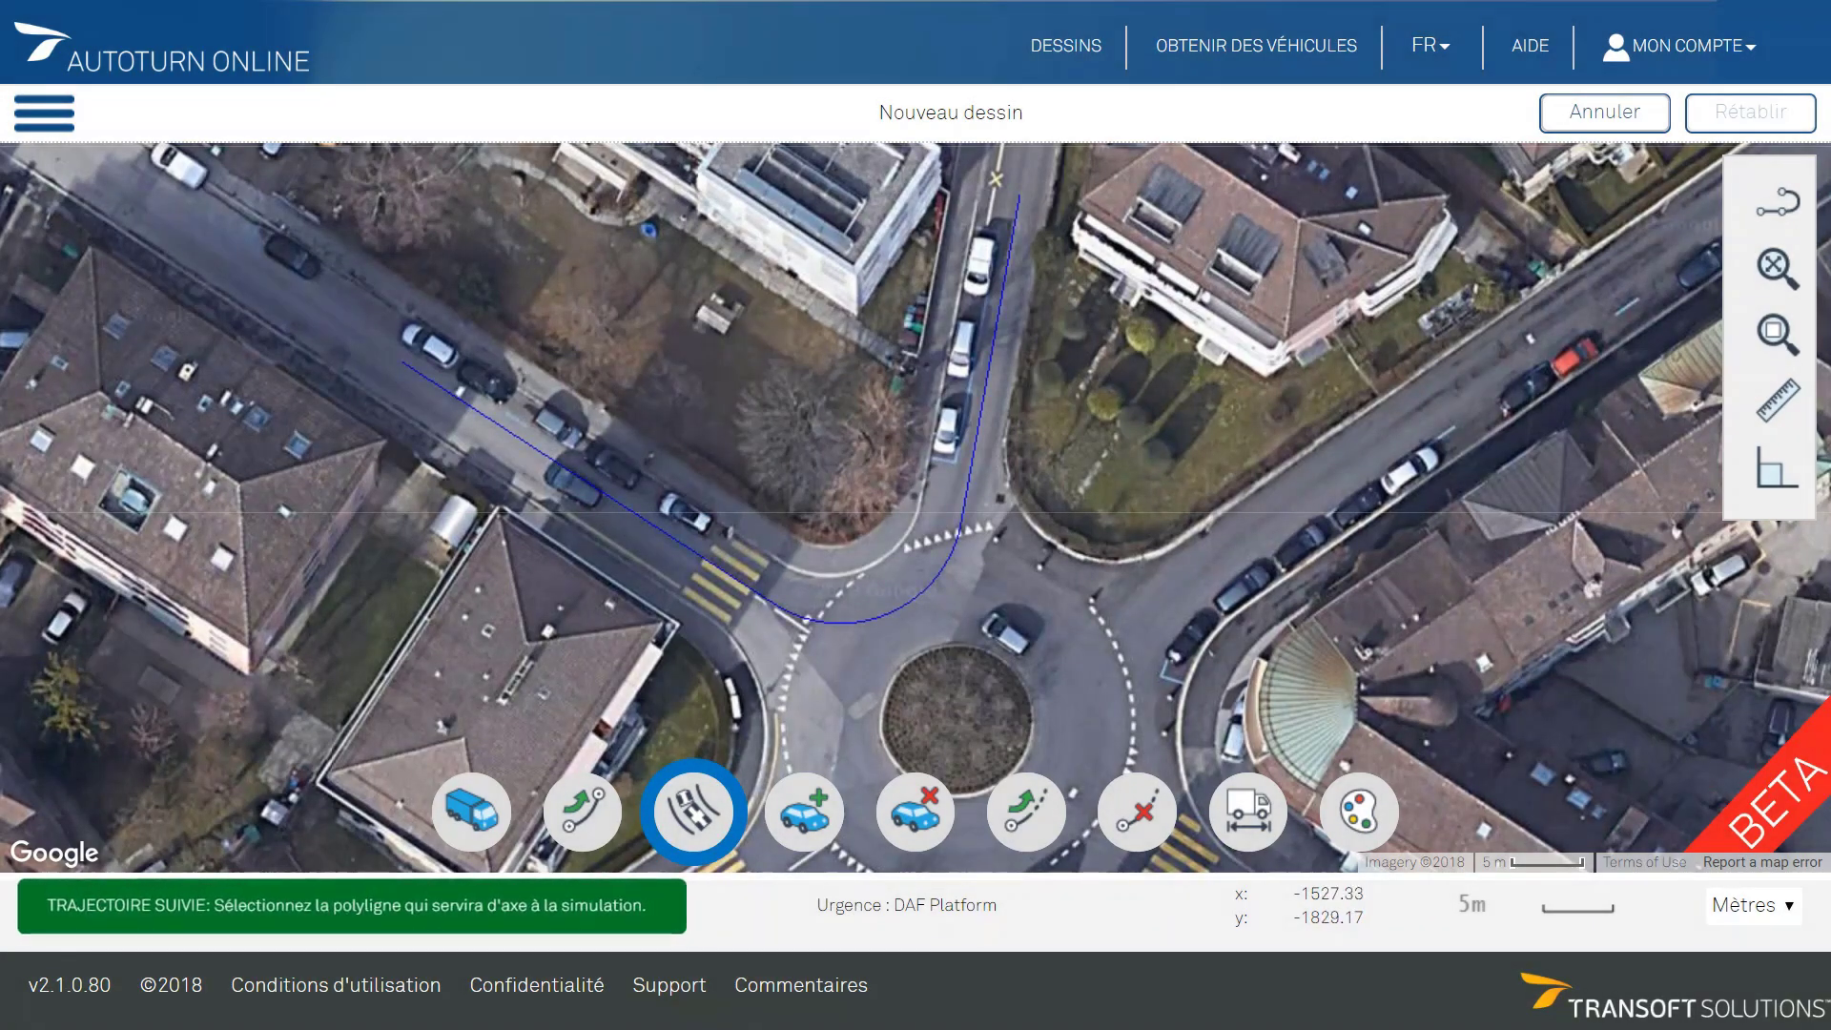
pyautogui.click(963, 511)
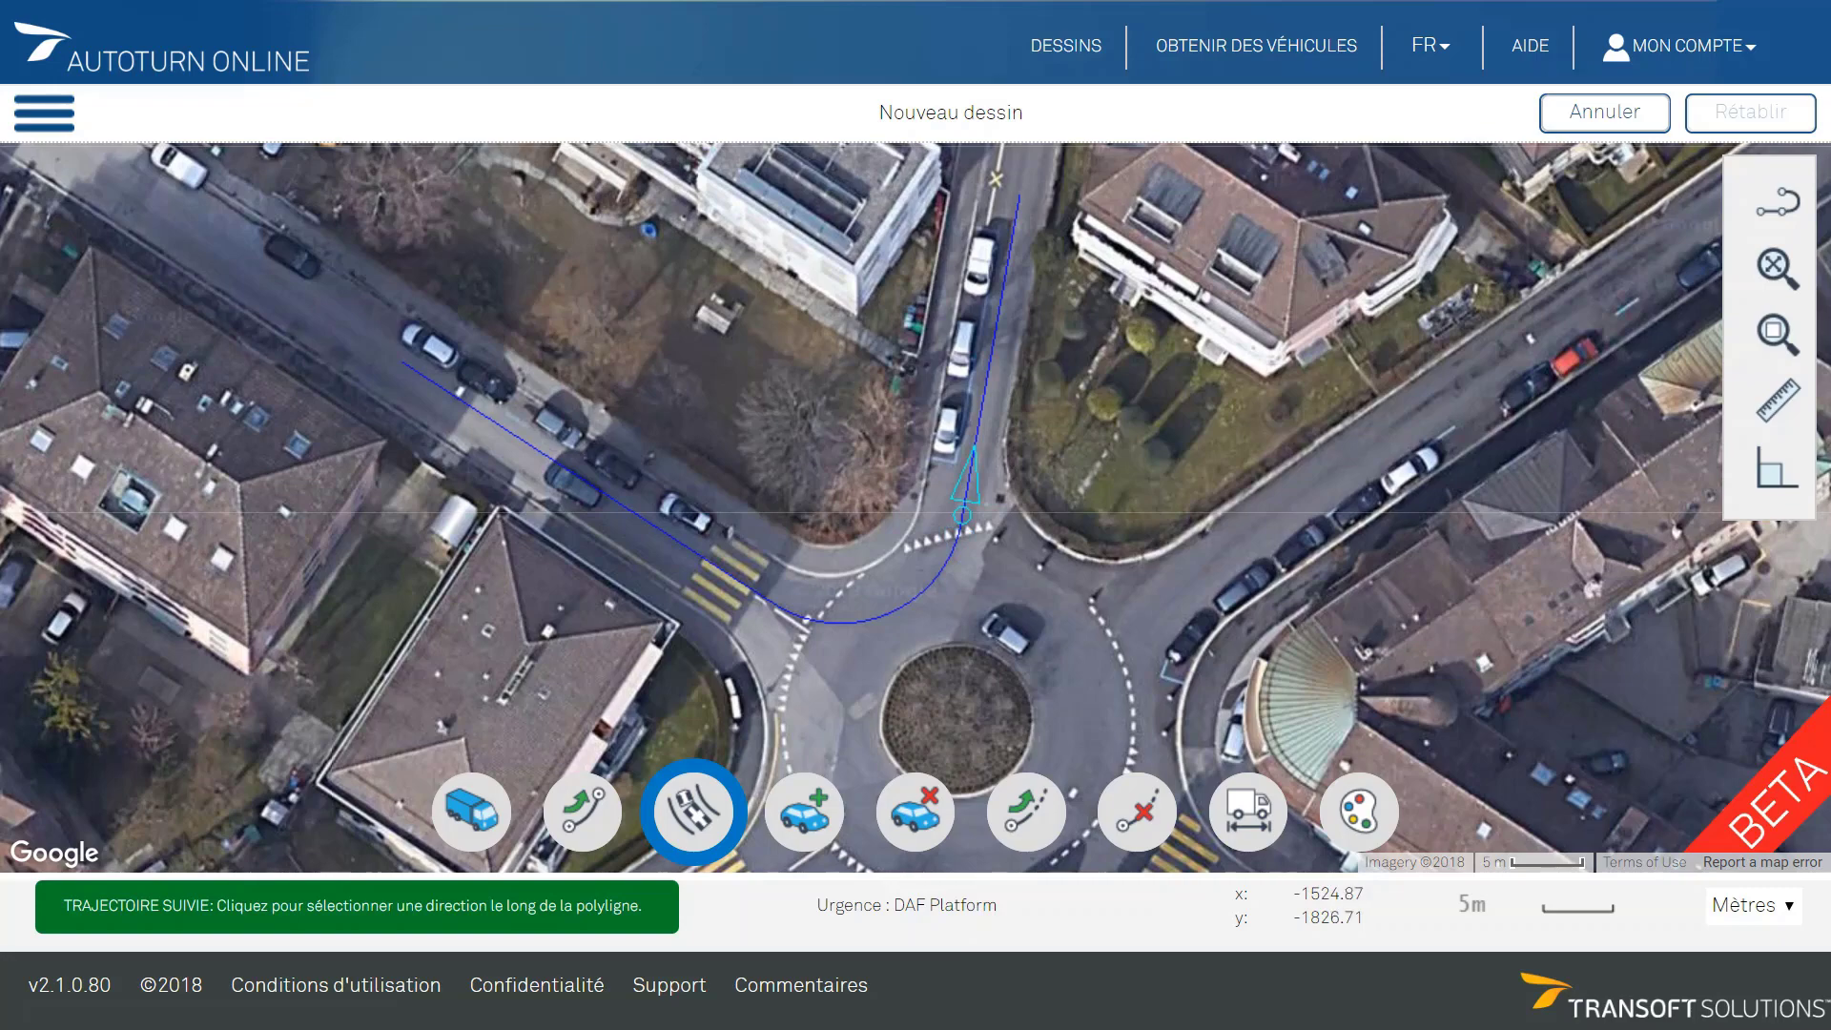
pyautogui.click(962, 515)
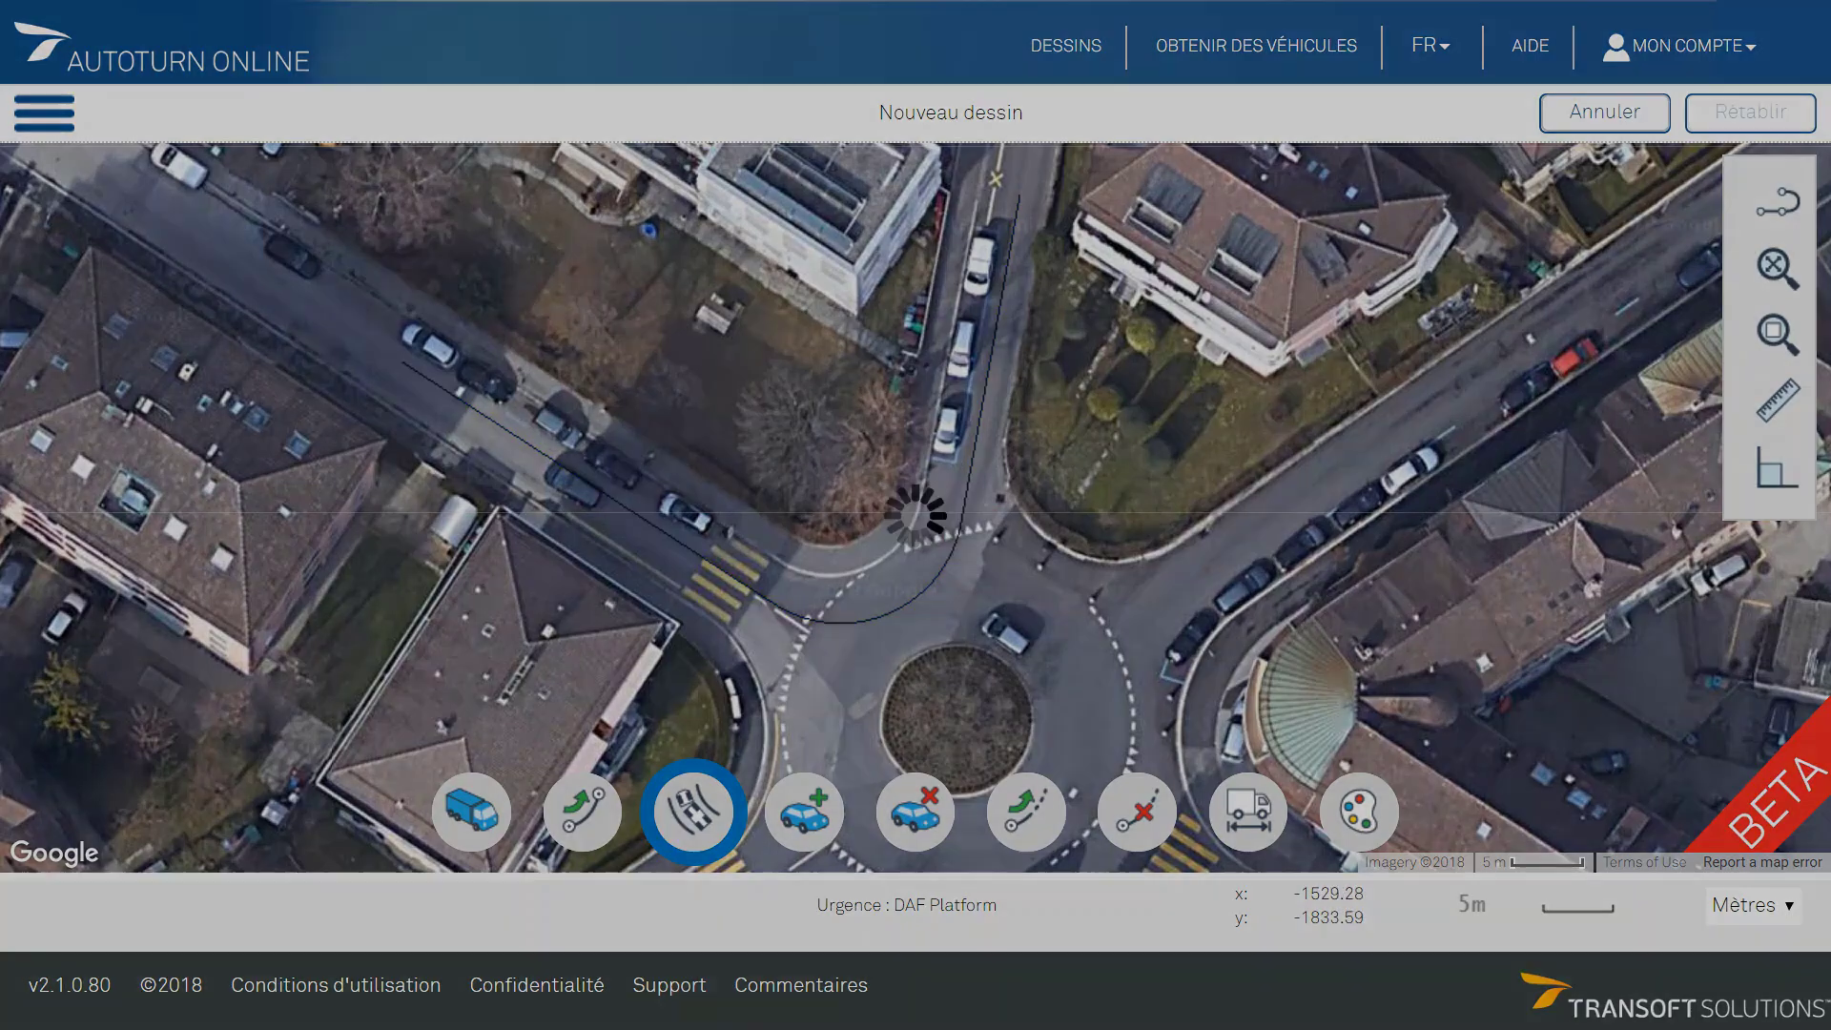
pyautogui.moveTo(987, 574); pyautogui.dragTo(840, 635)
pyautogui.scroll(-1, 732, 663)
pyautogui.scroll(1, 840, 635)
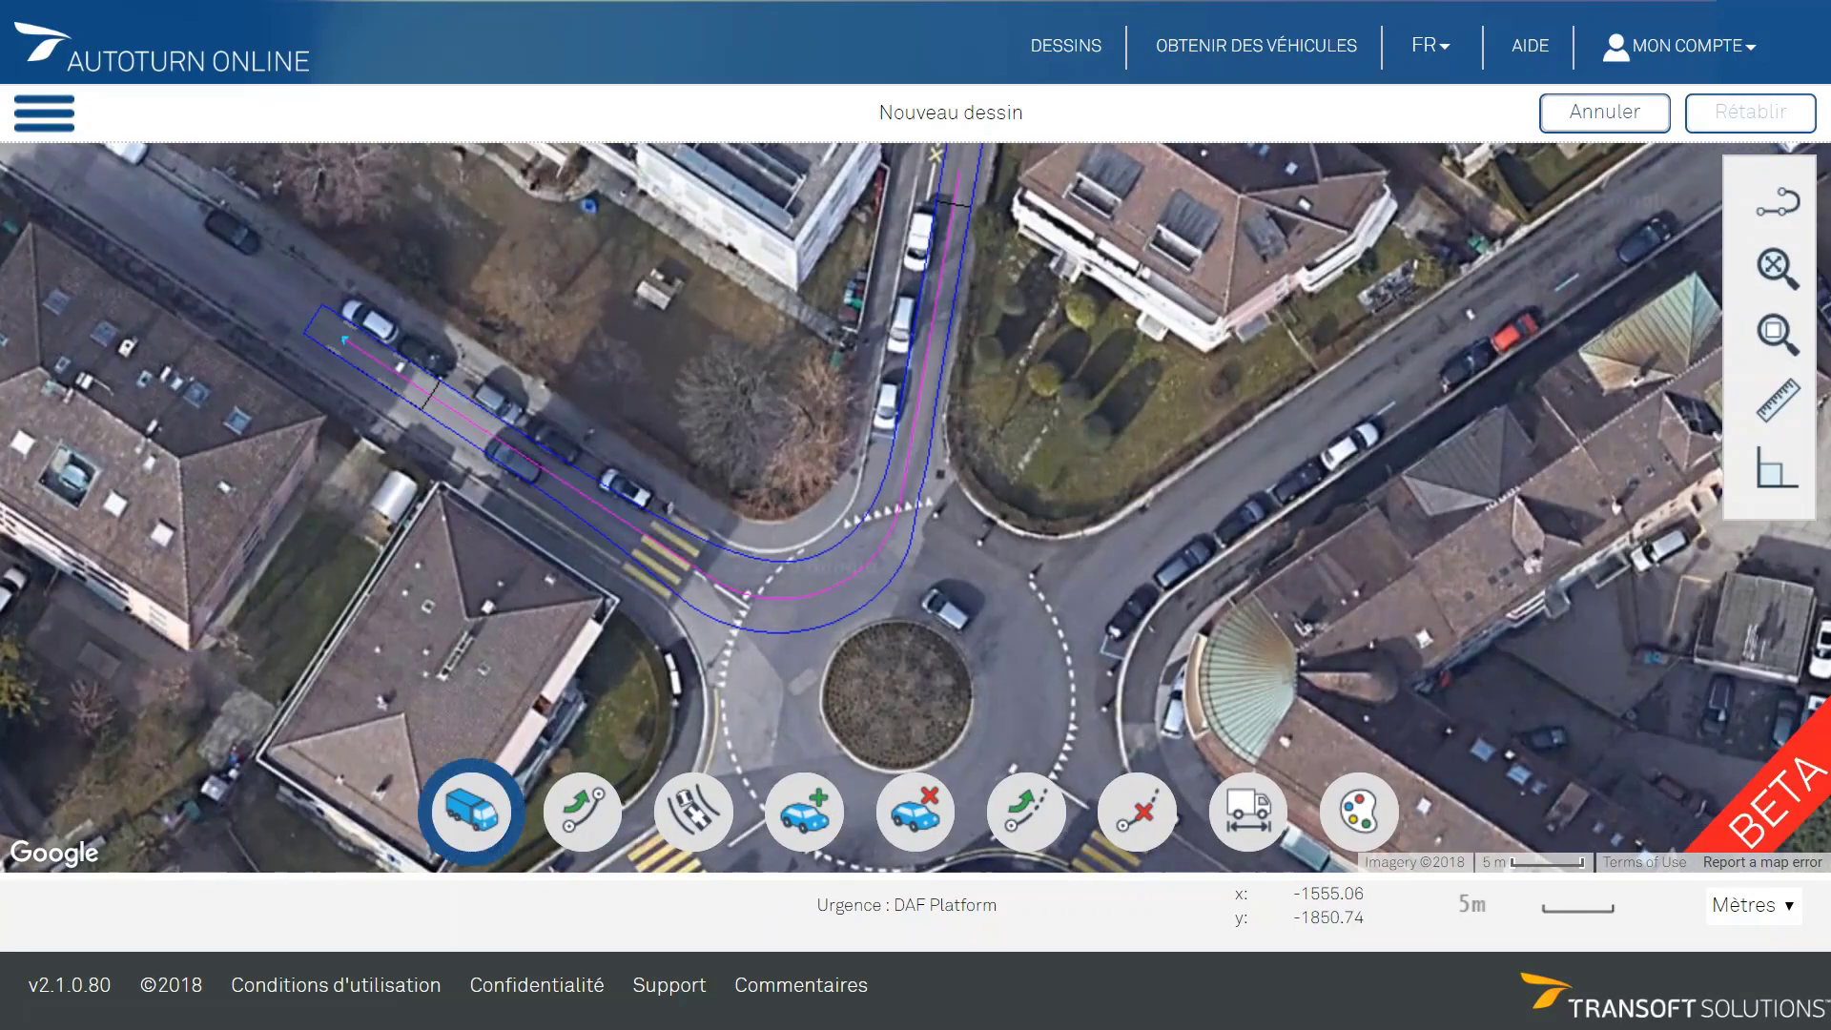
pyautogui.scroll(-2, 982, 538)
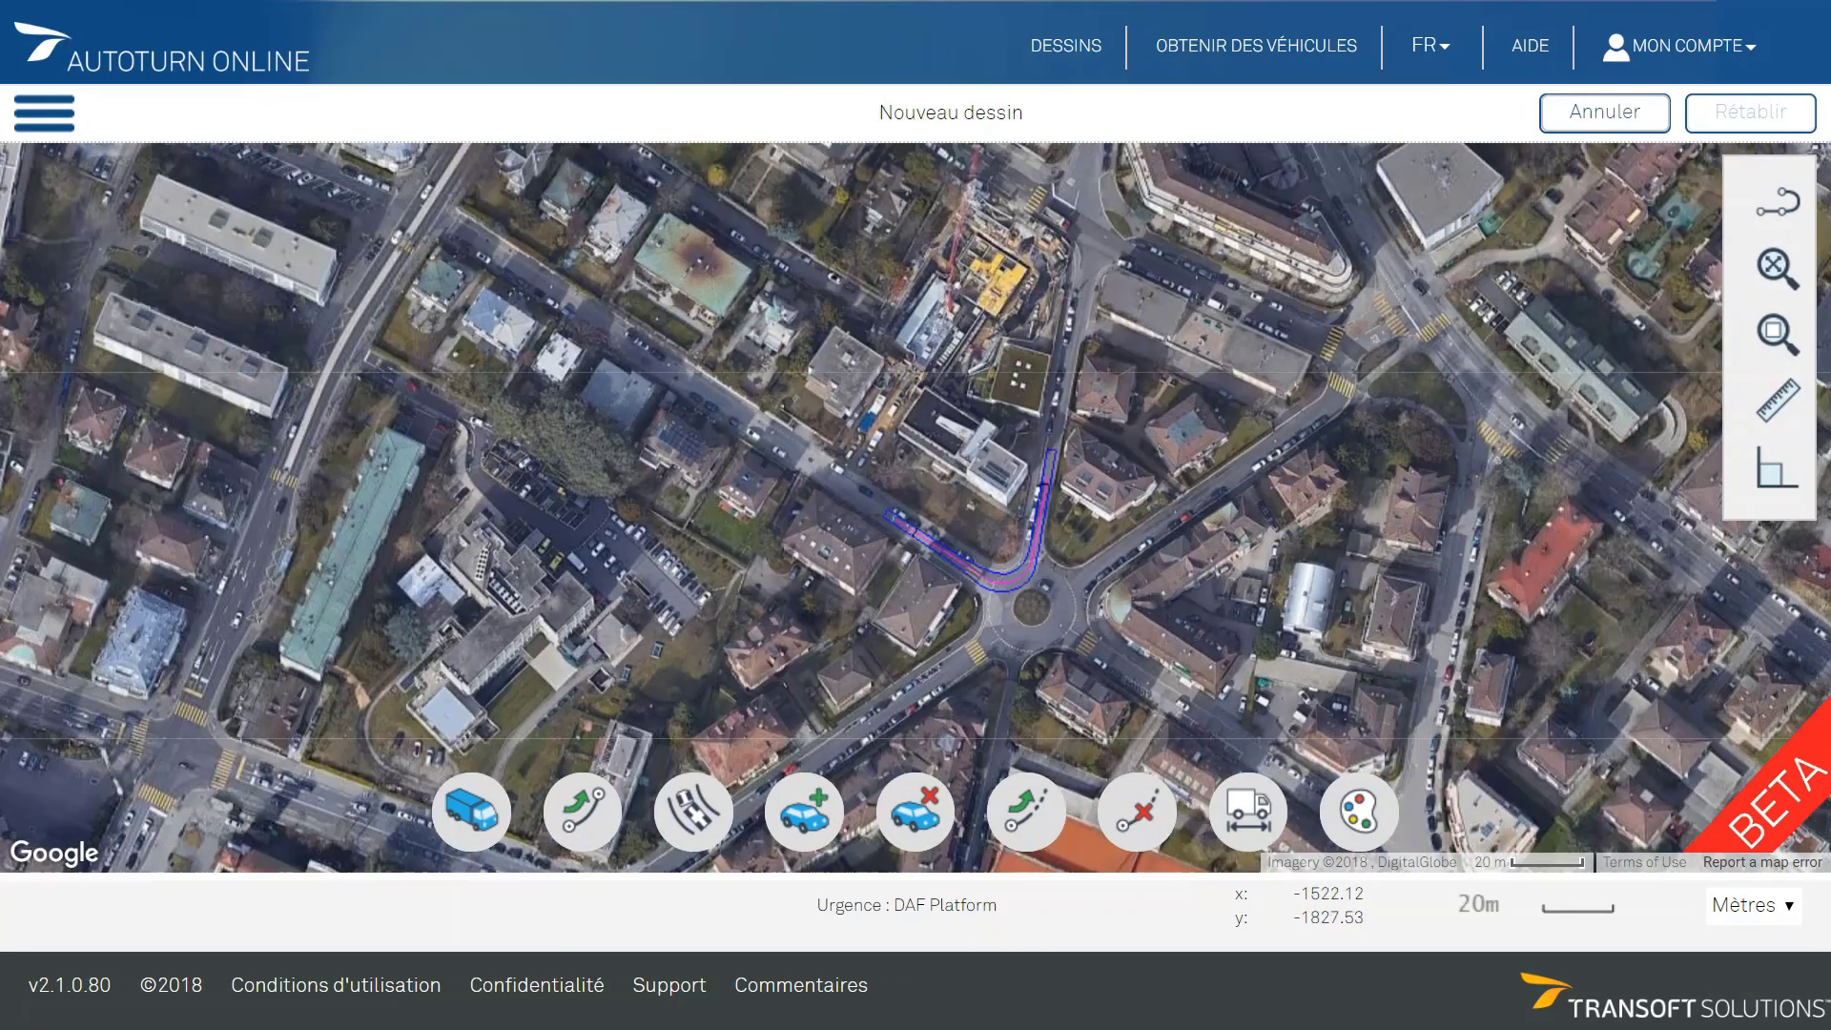
pyautogui.scroll(1, 1016, 539)
pyautogui.moveTo(1017, 536); pyautogui.dragTo(961, 567)
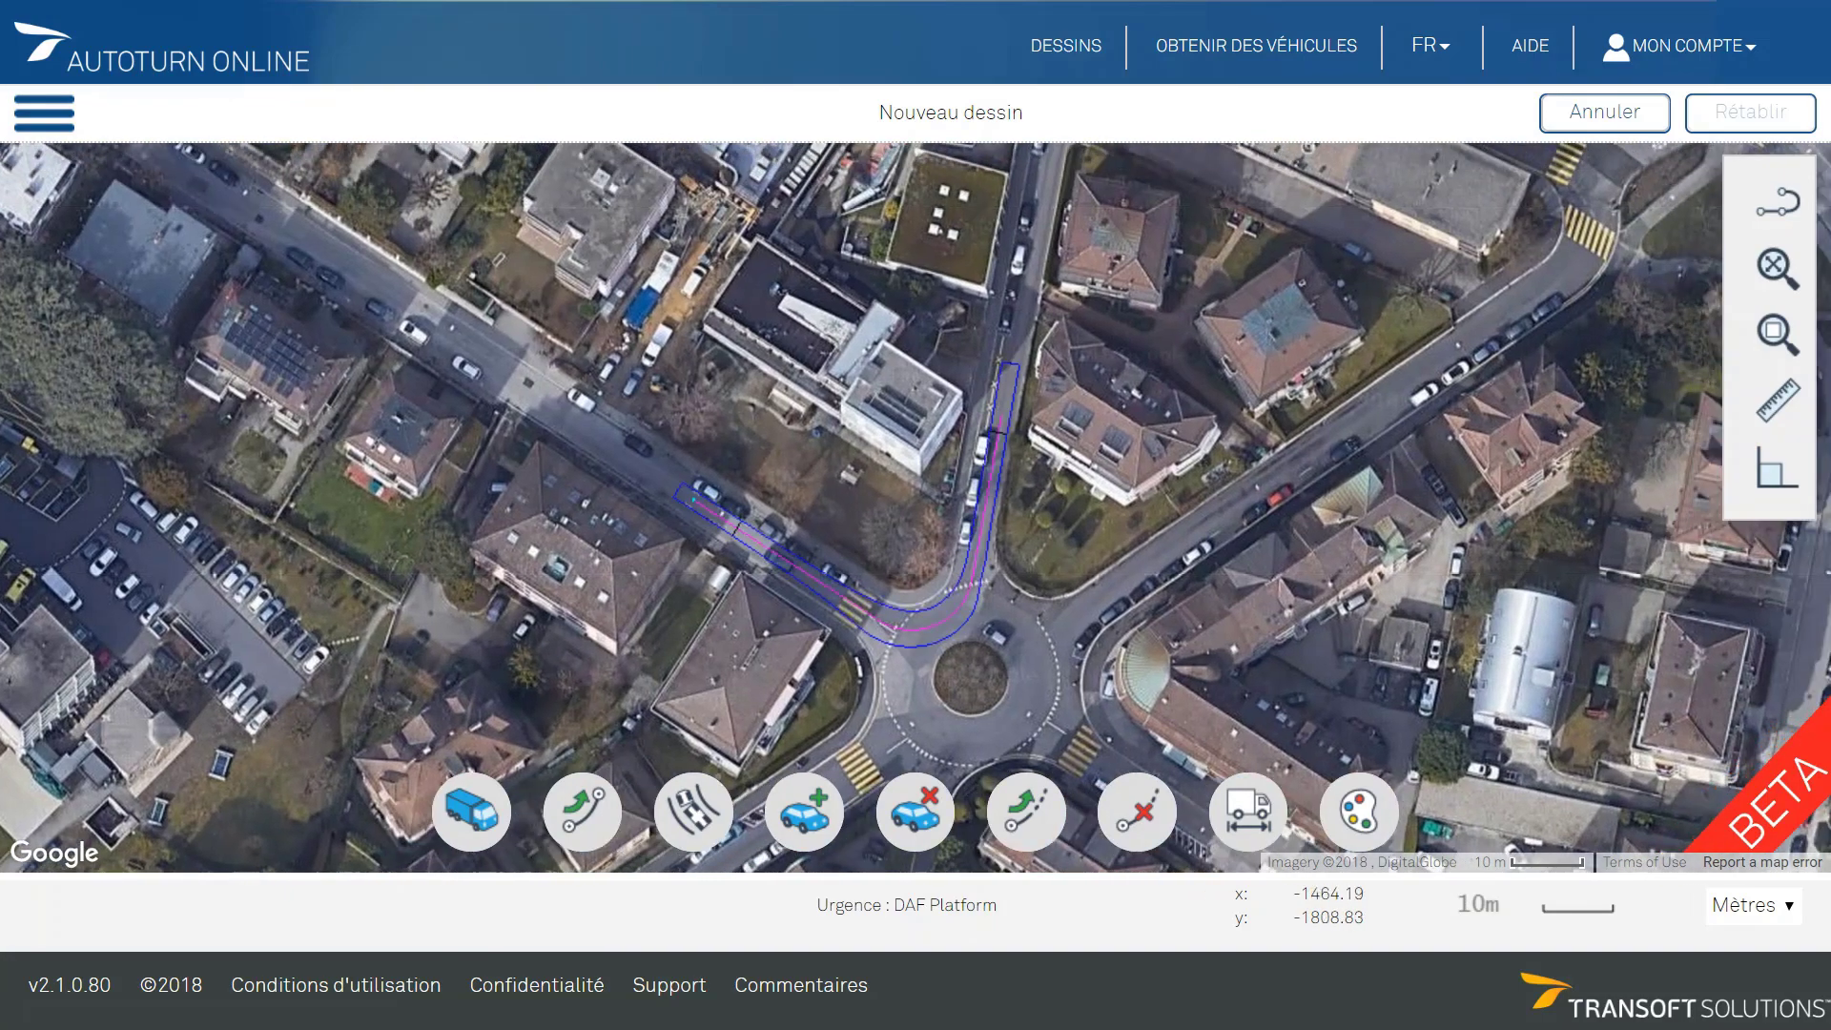
# Save the drawing under the name "Giratoire camion pompier"
pyautogui.click(44, 112)
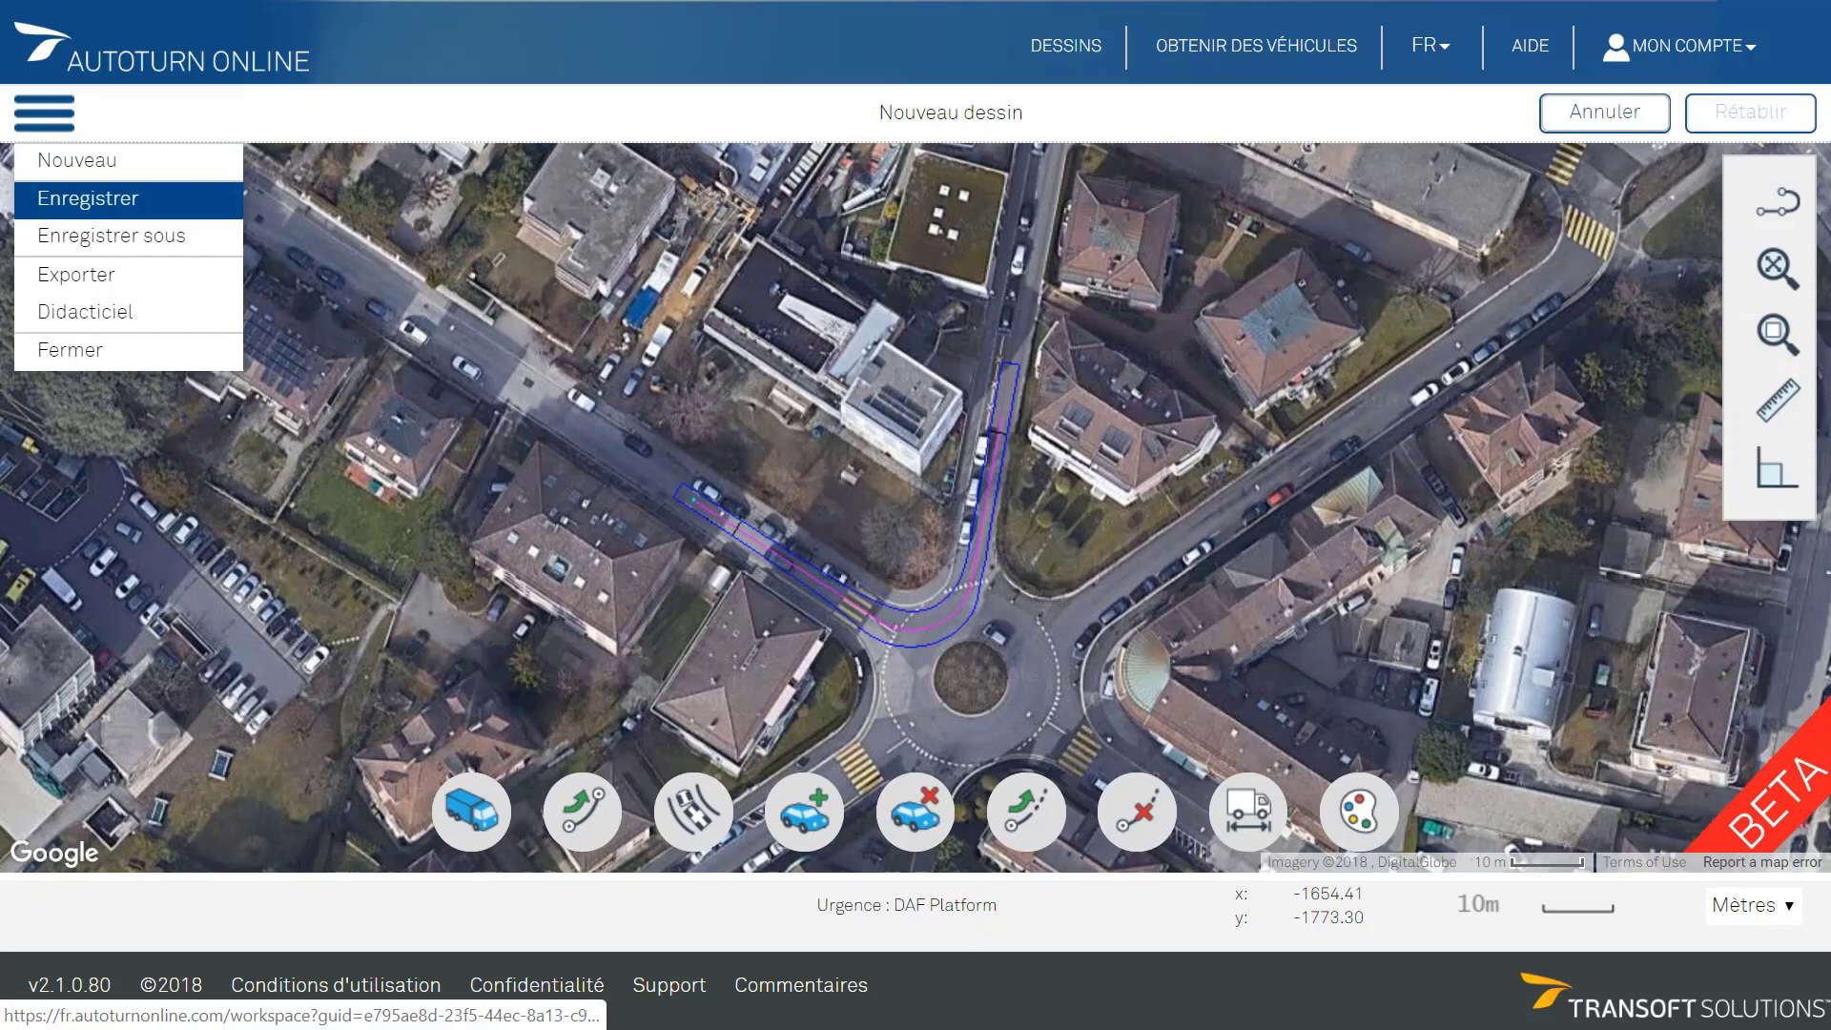
pyautogui.click(88, 198)
pyautogui.press('BackSpace')
pyautogui.press('BackSpace')
pyautogui.press('BackSpace')
pyautogui.press('BackSpace')
pyautogui.press('BackSpace')
pyautogui.press('BackSpace')
pyautogui.press('BackSpace')
pyautogui.press('BackSpace')
pyautogui.press('BackSpace')
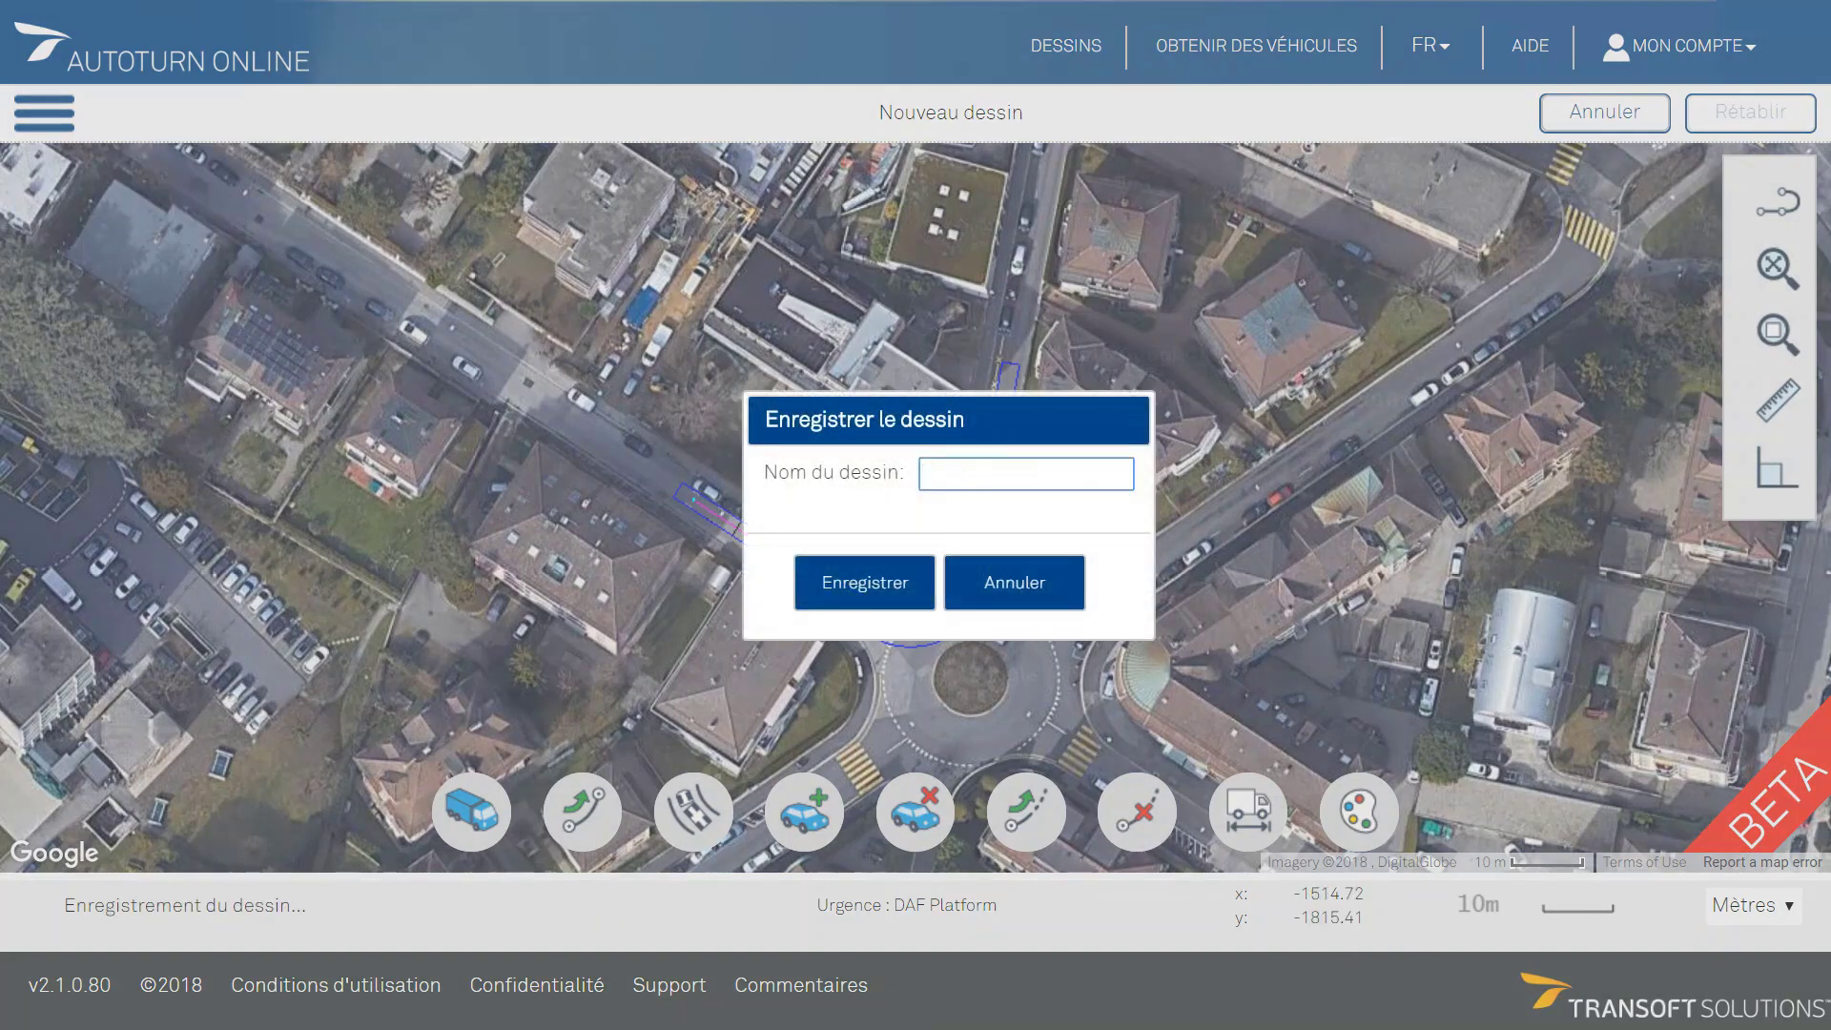
pyautogui.write('Giratoire camion pompier')
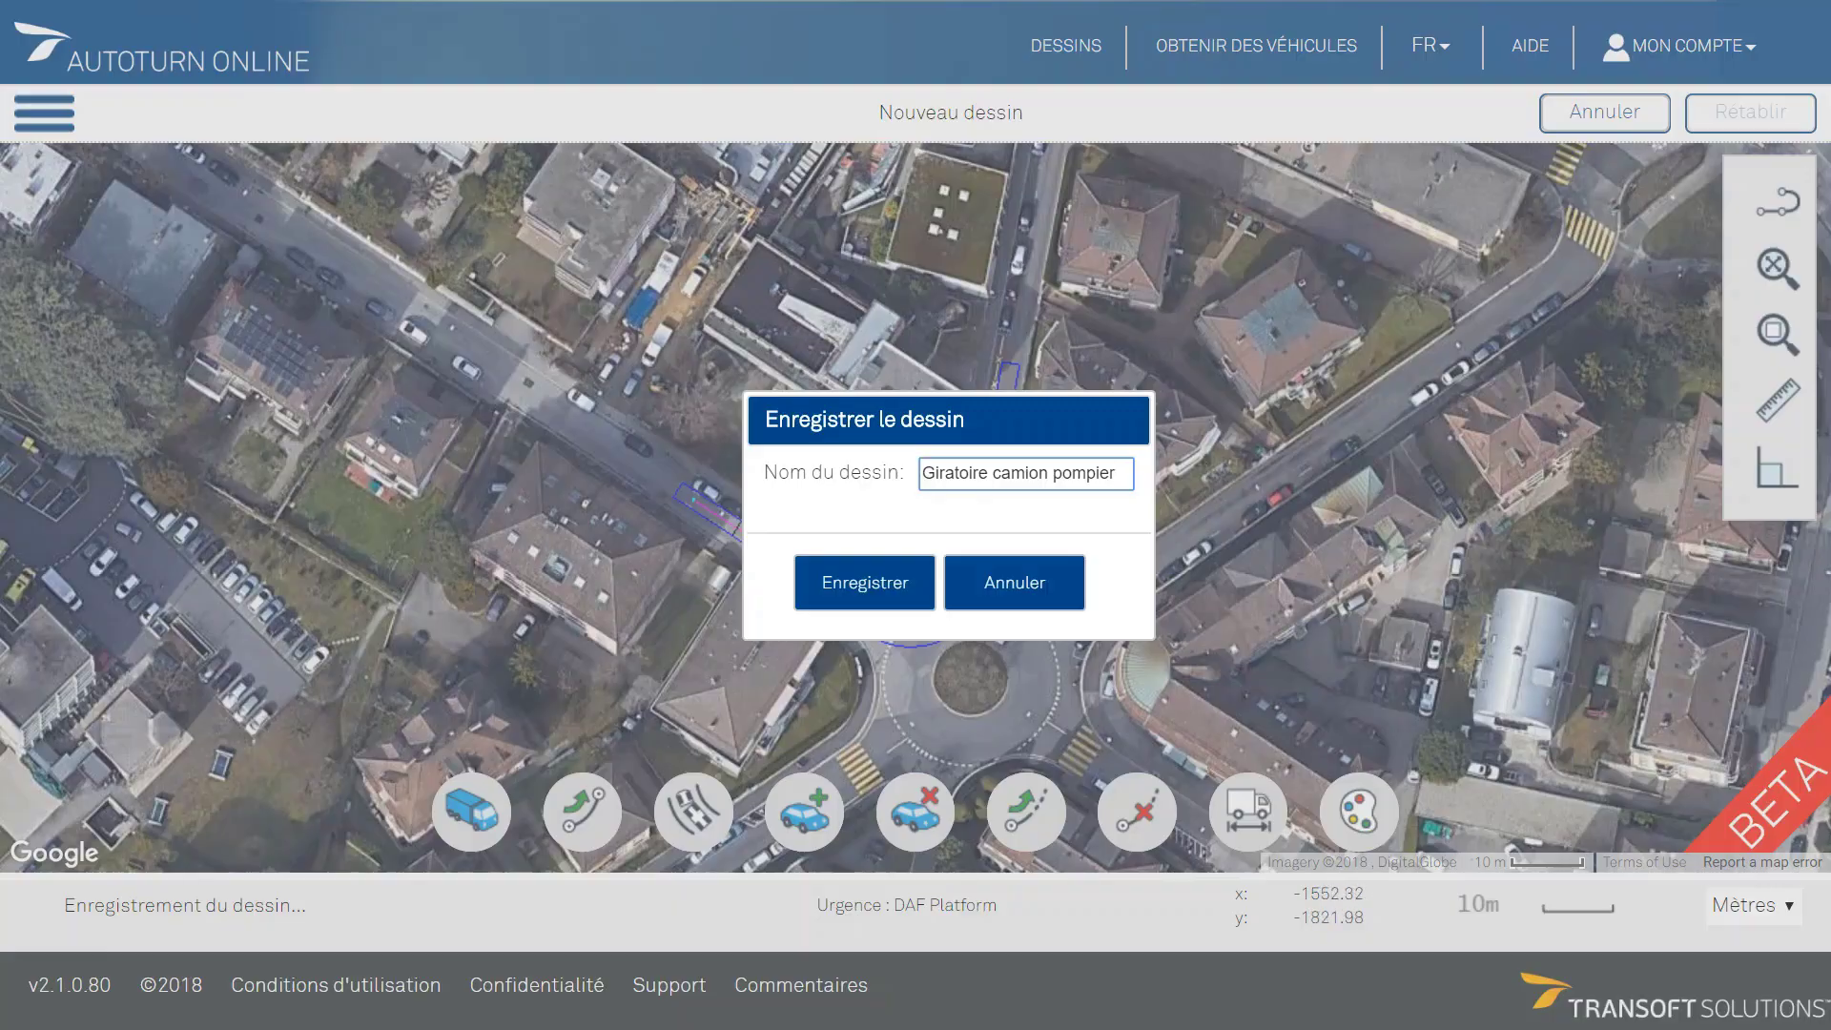
pyautogui.click(865, 583)
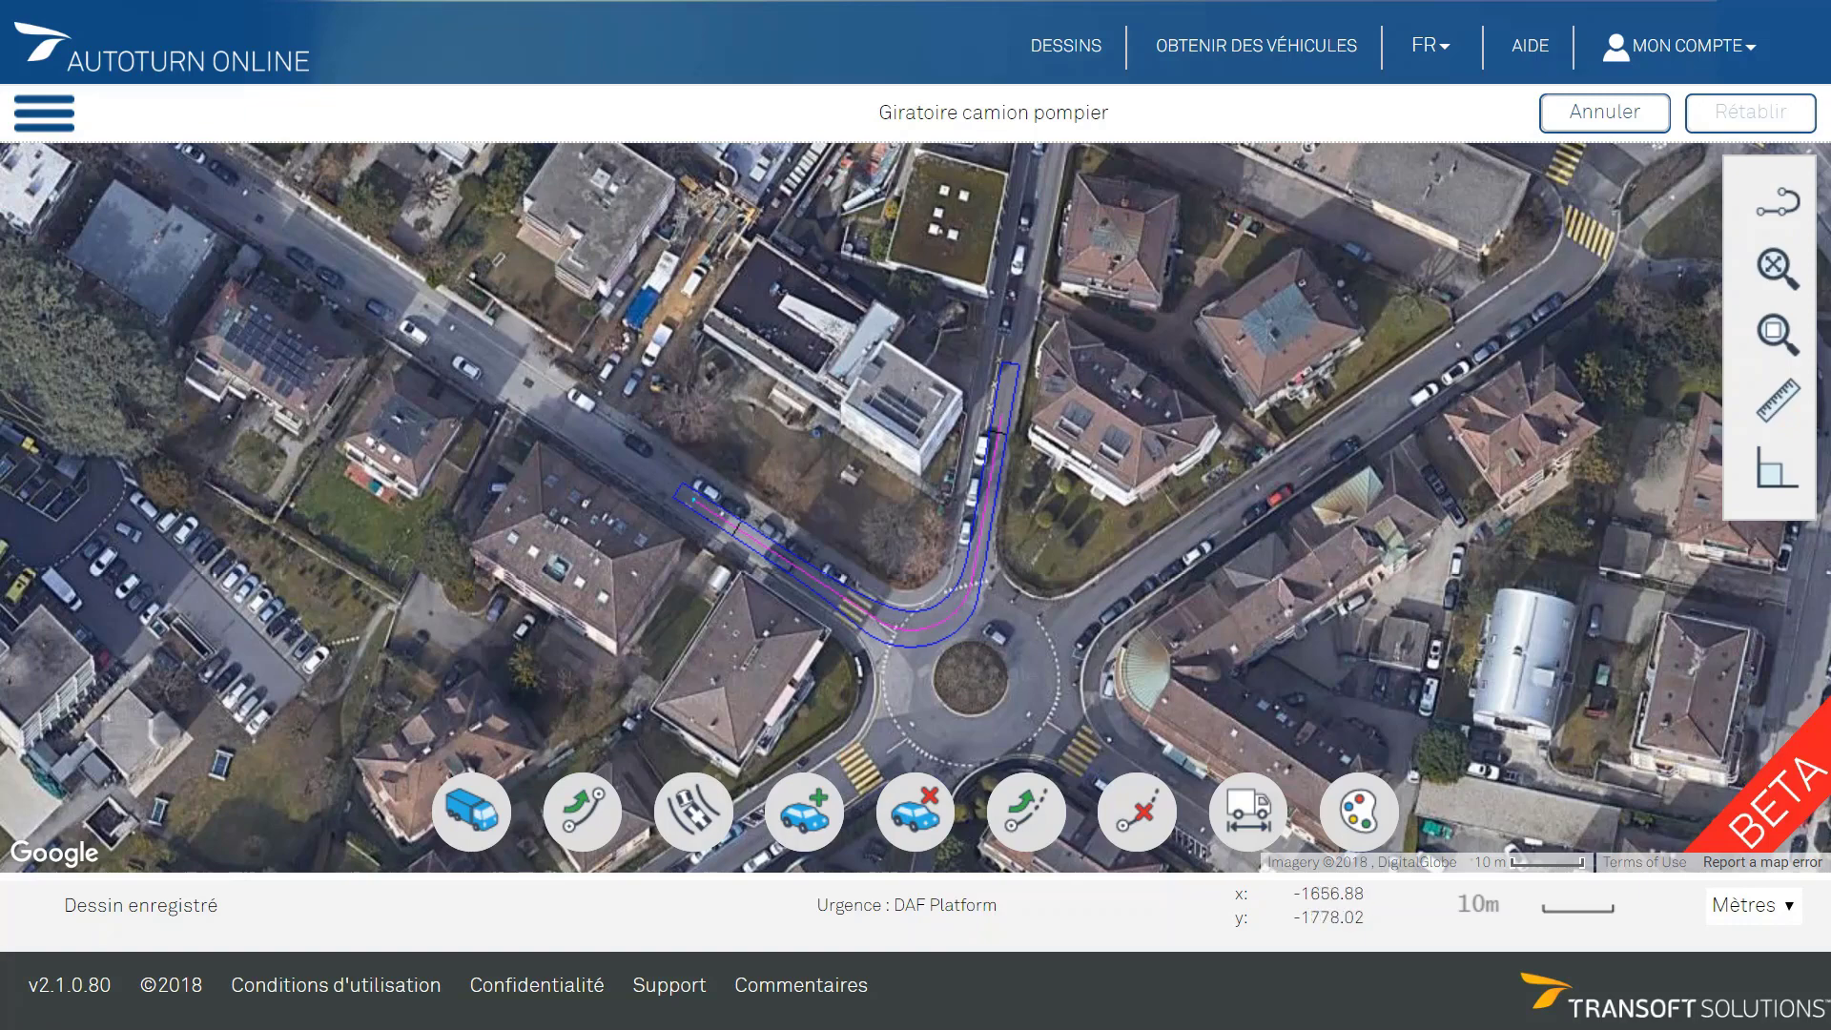
# Export the roundabout drawing as a PNG image and open the downloaded file
pyautogui.click(44, 115)
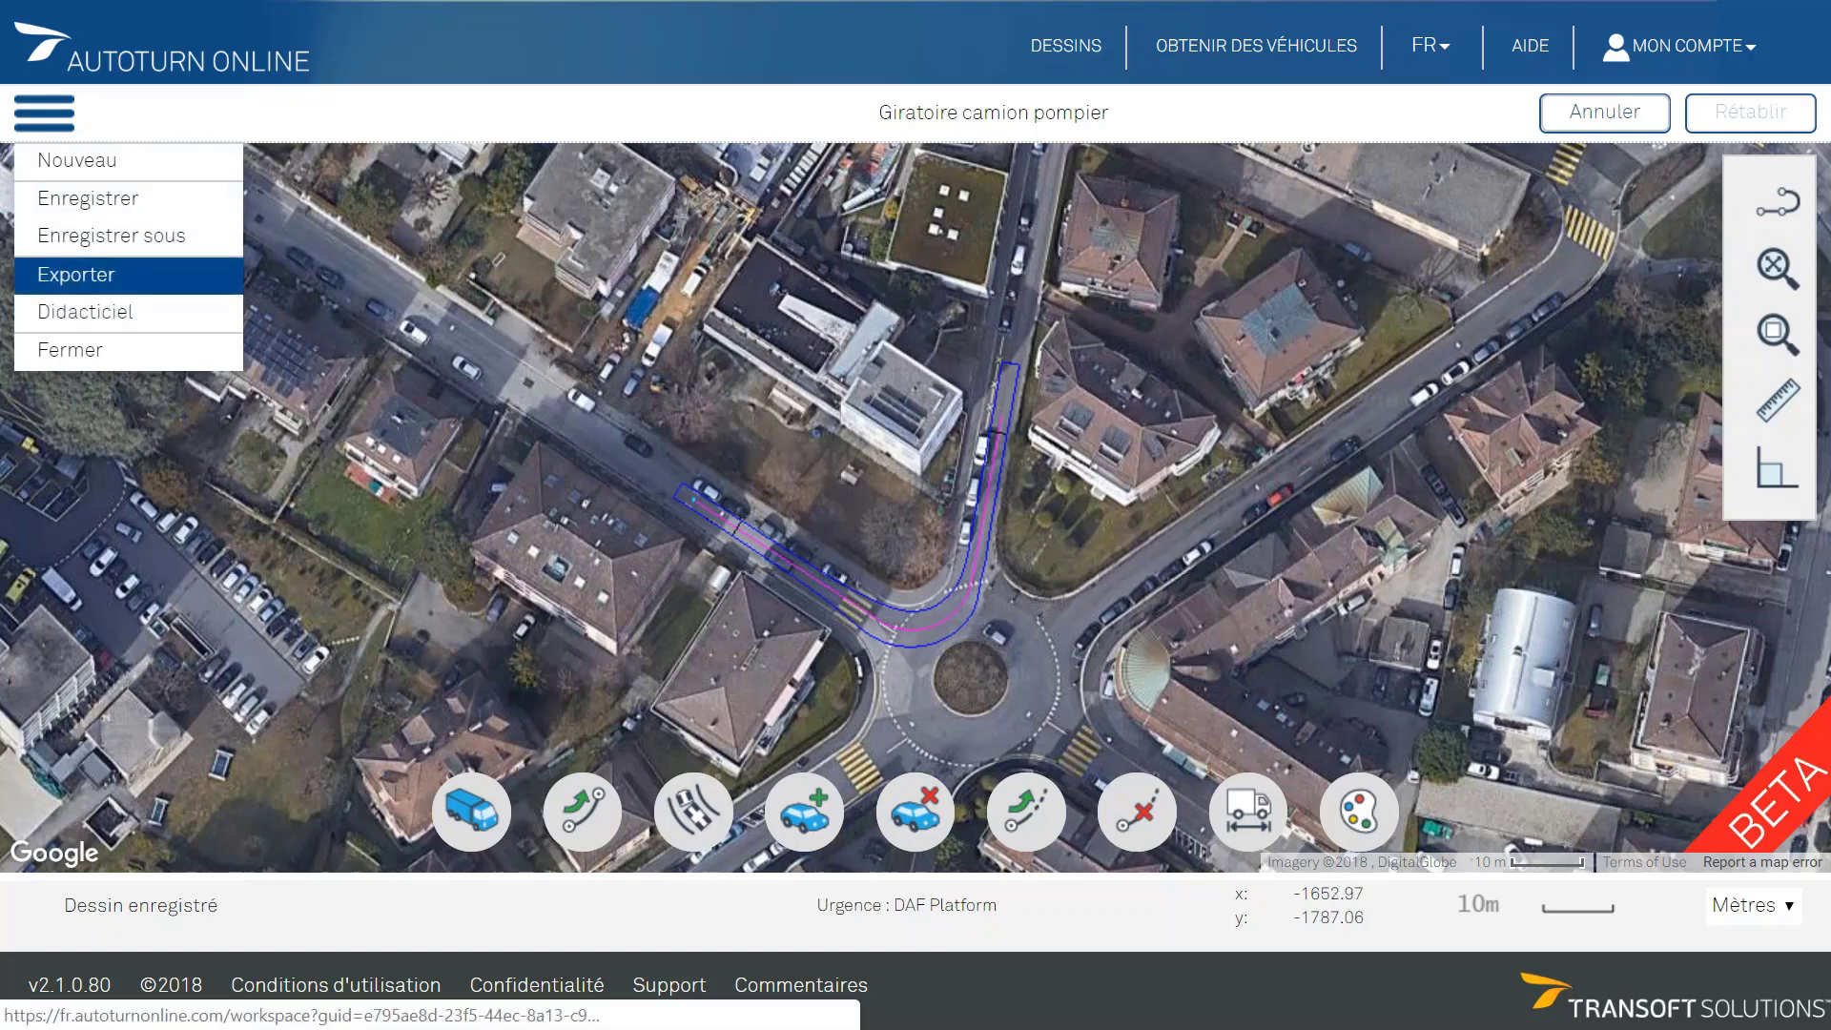
pyautogui.click(76, 275)
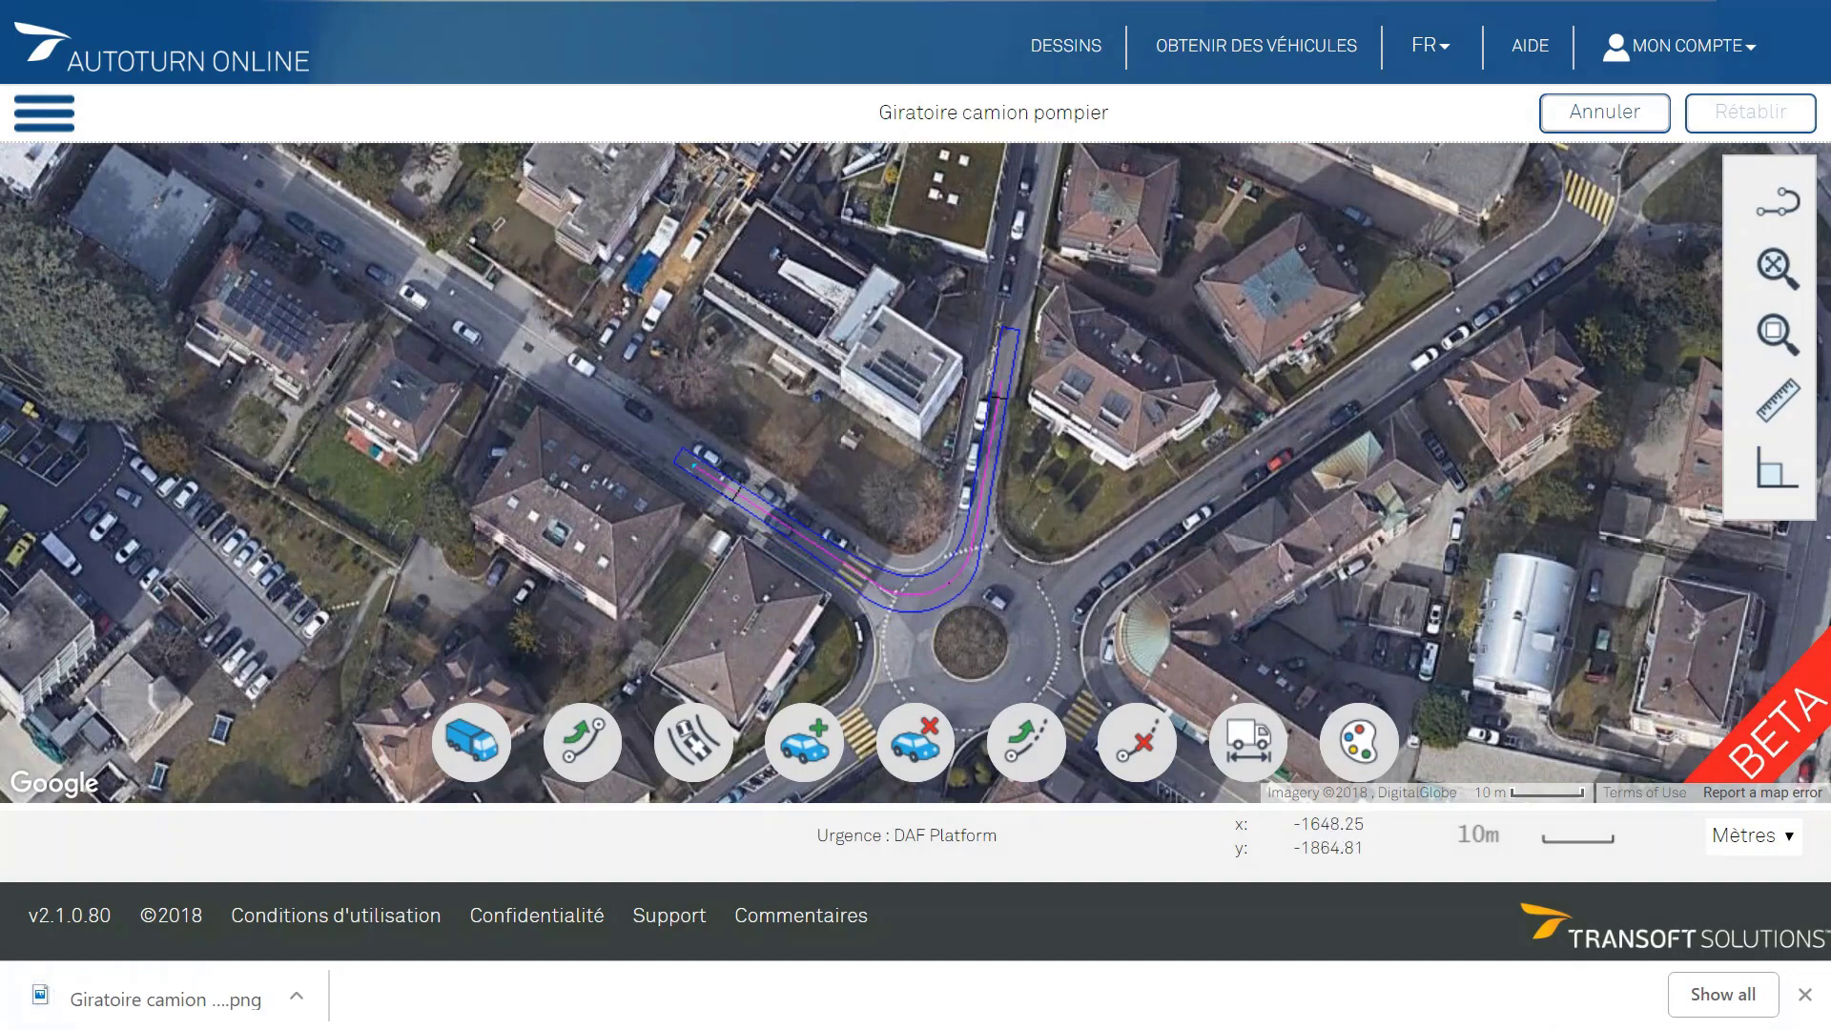
pyautogui.click(152, 998)
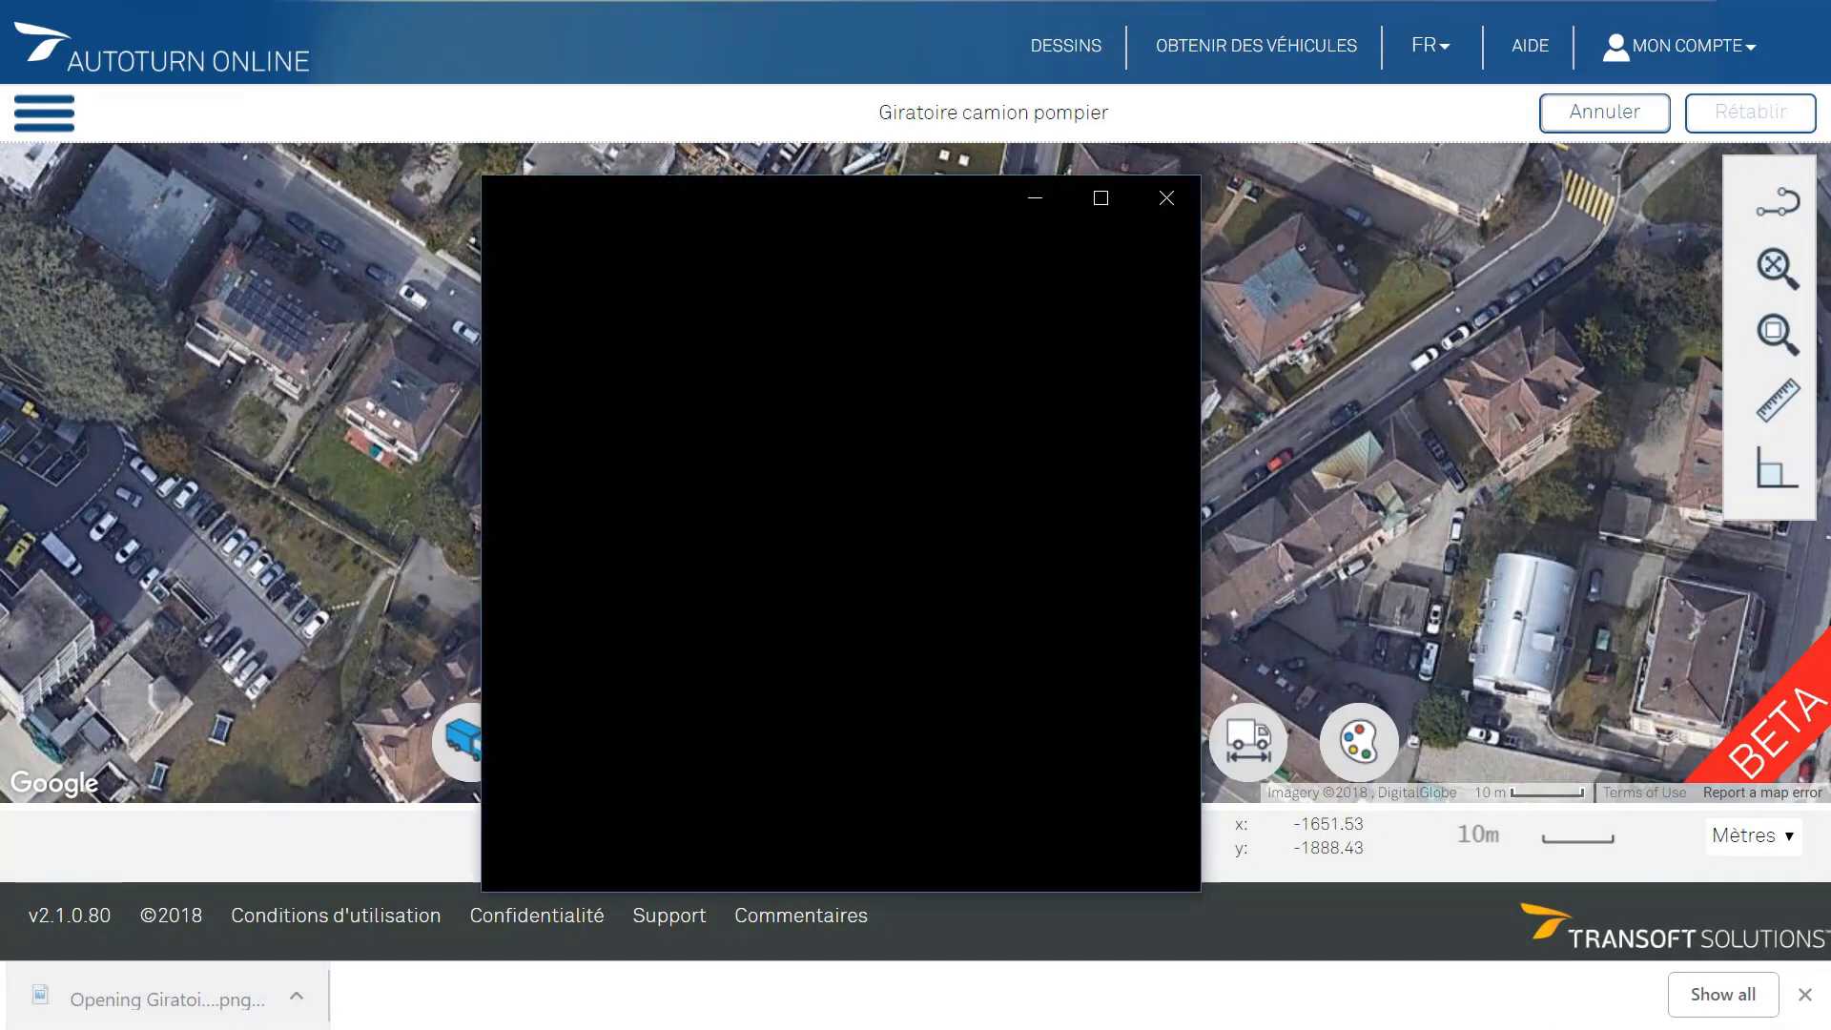